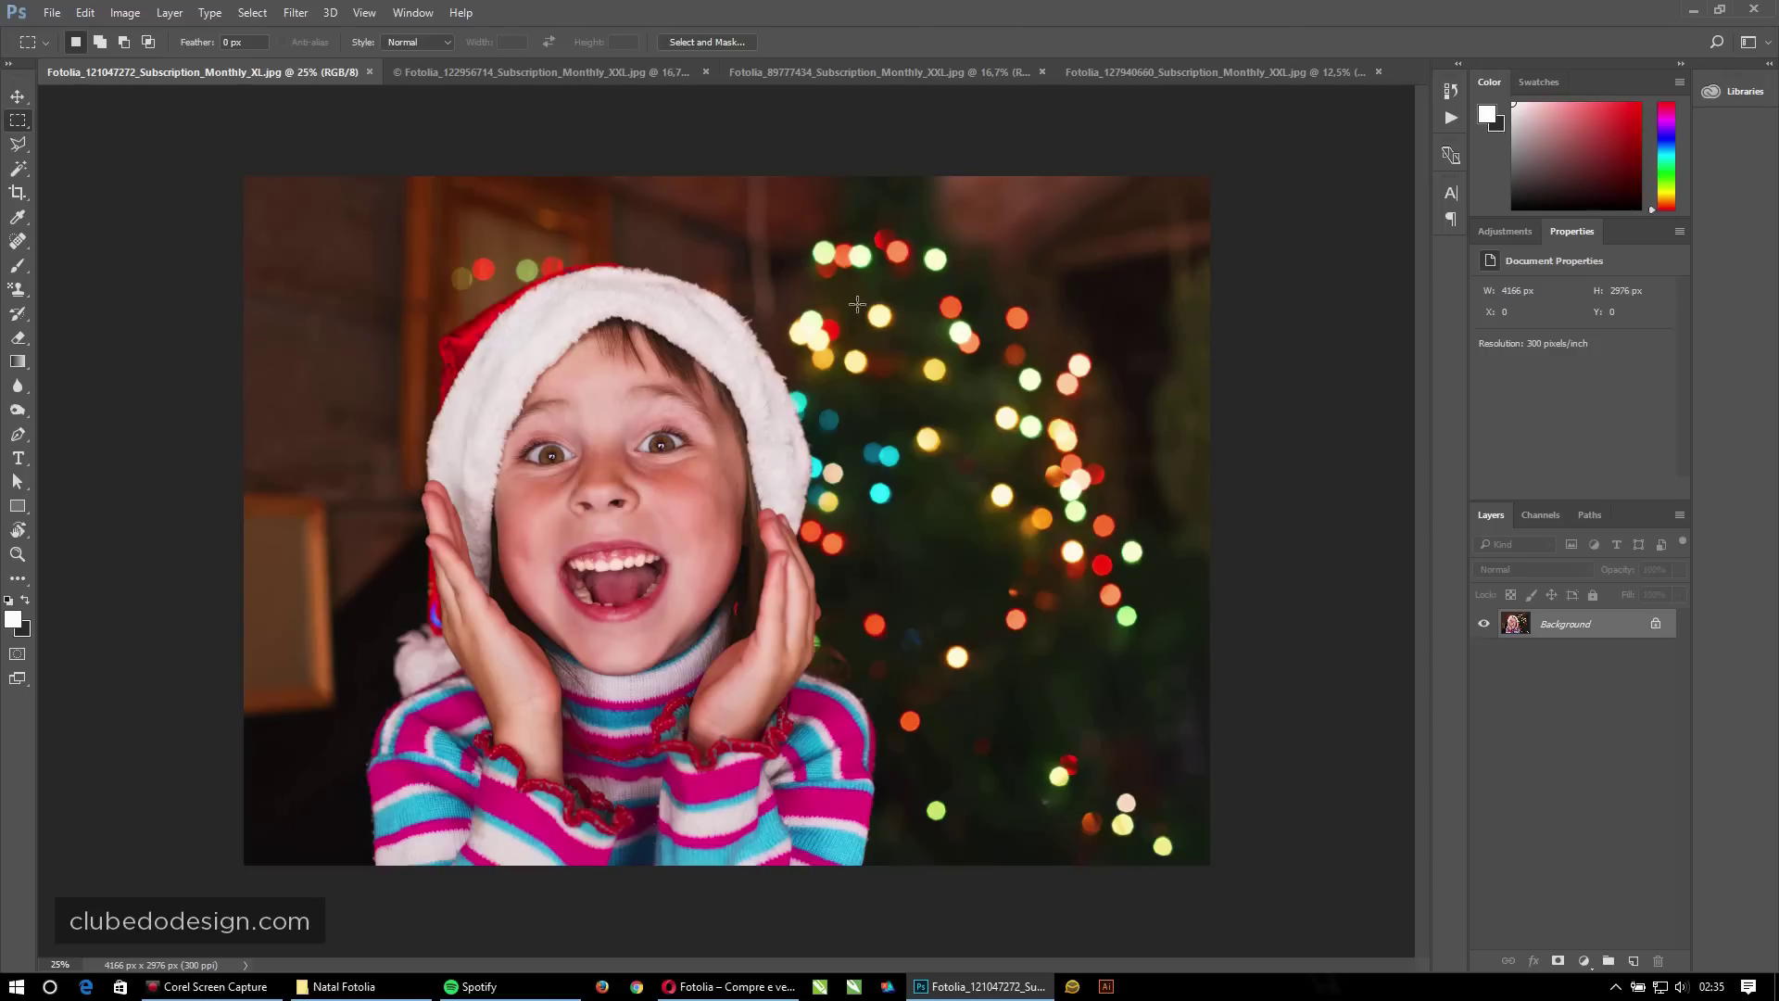
left_click(460, 73)
left_click(978, 72)
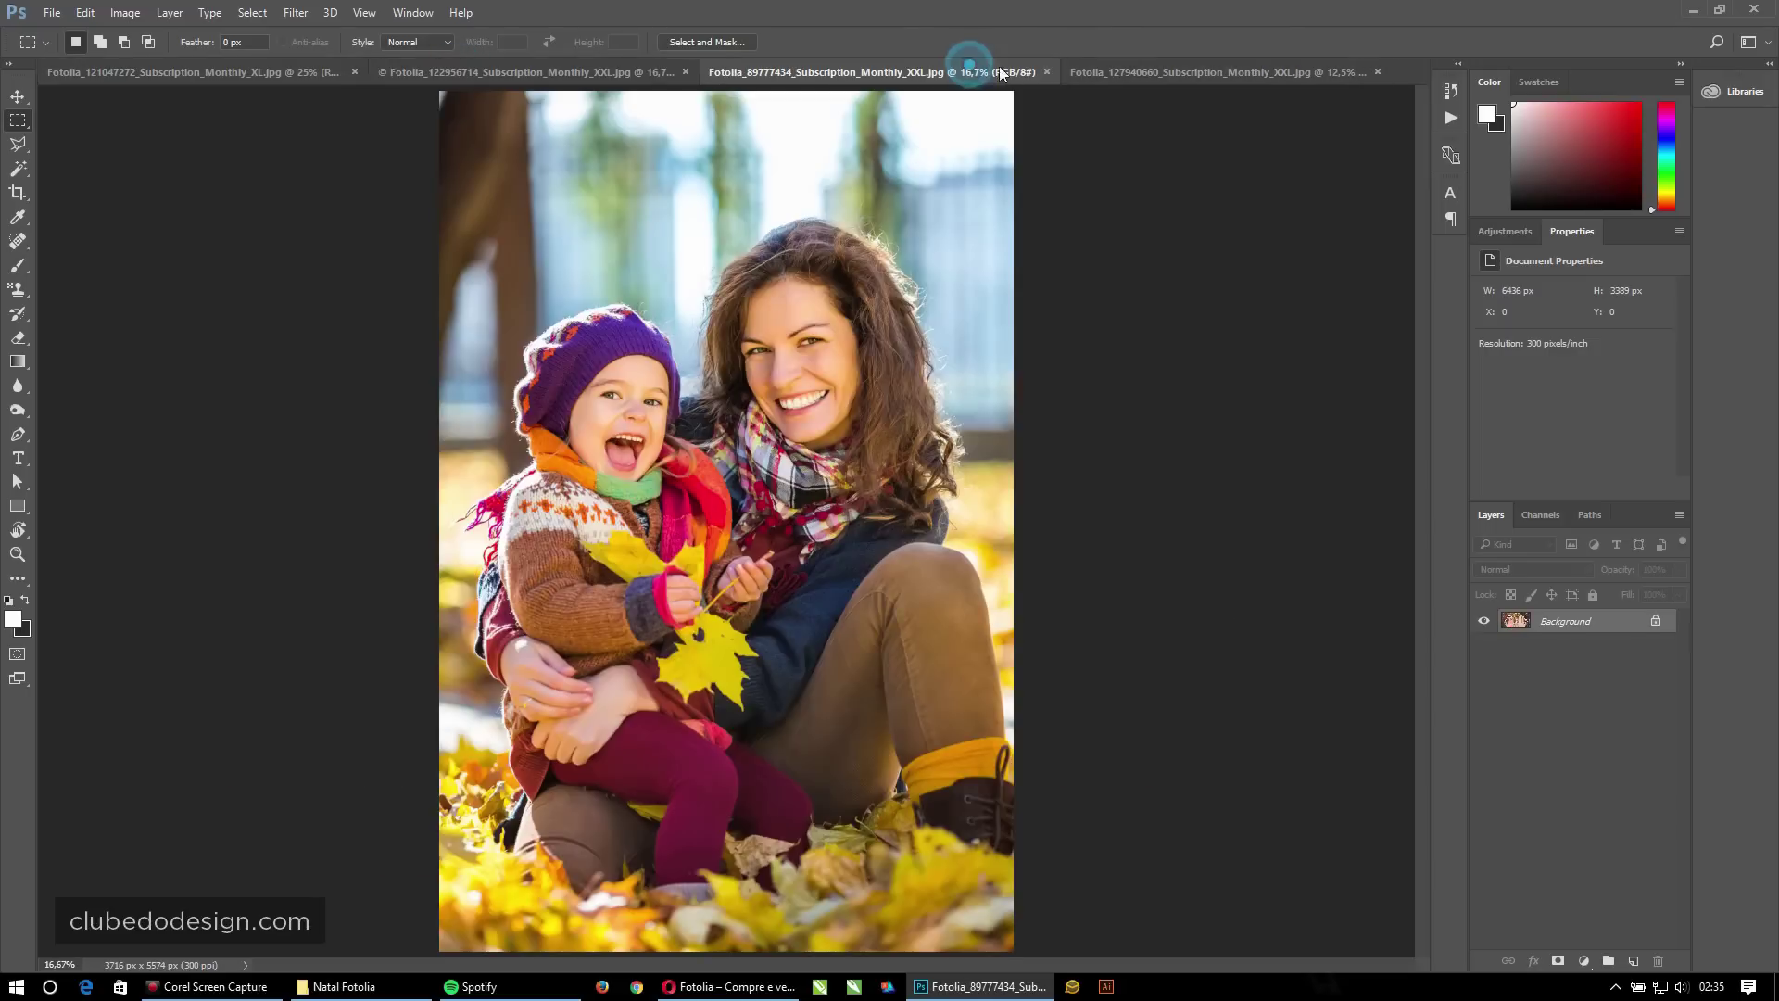
left_click(1167, 72)
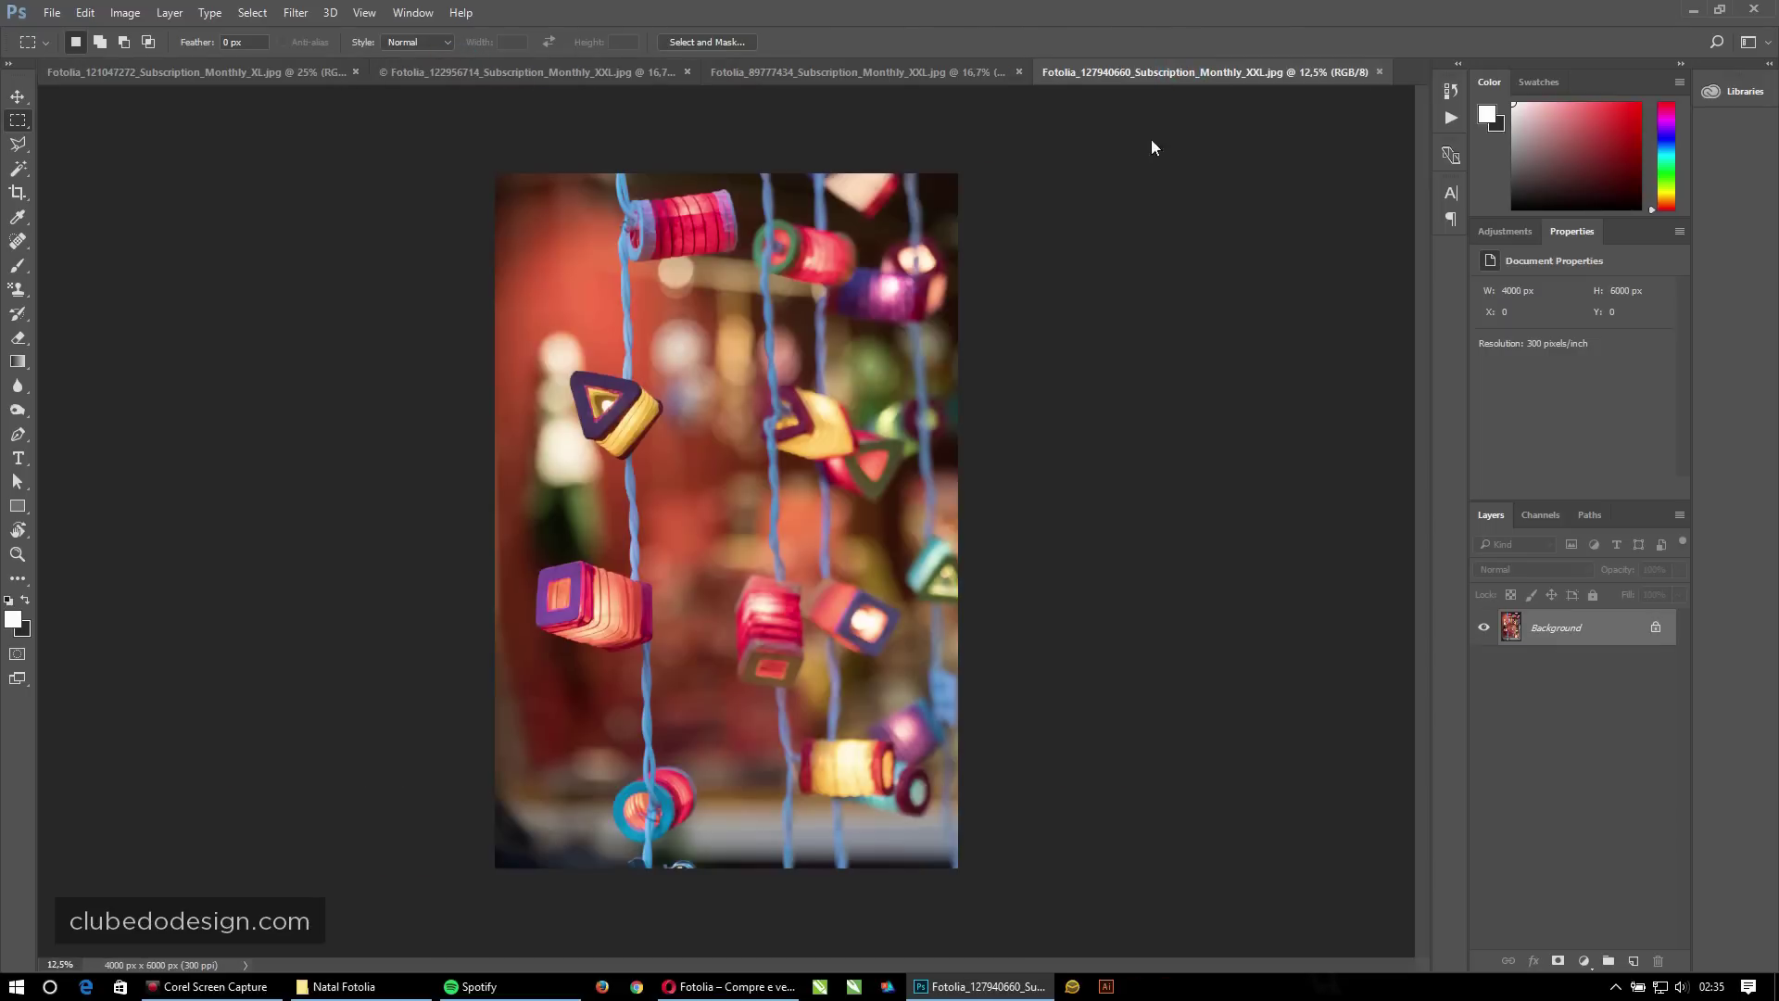
left_click(178, 71)
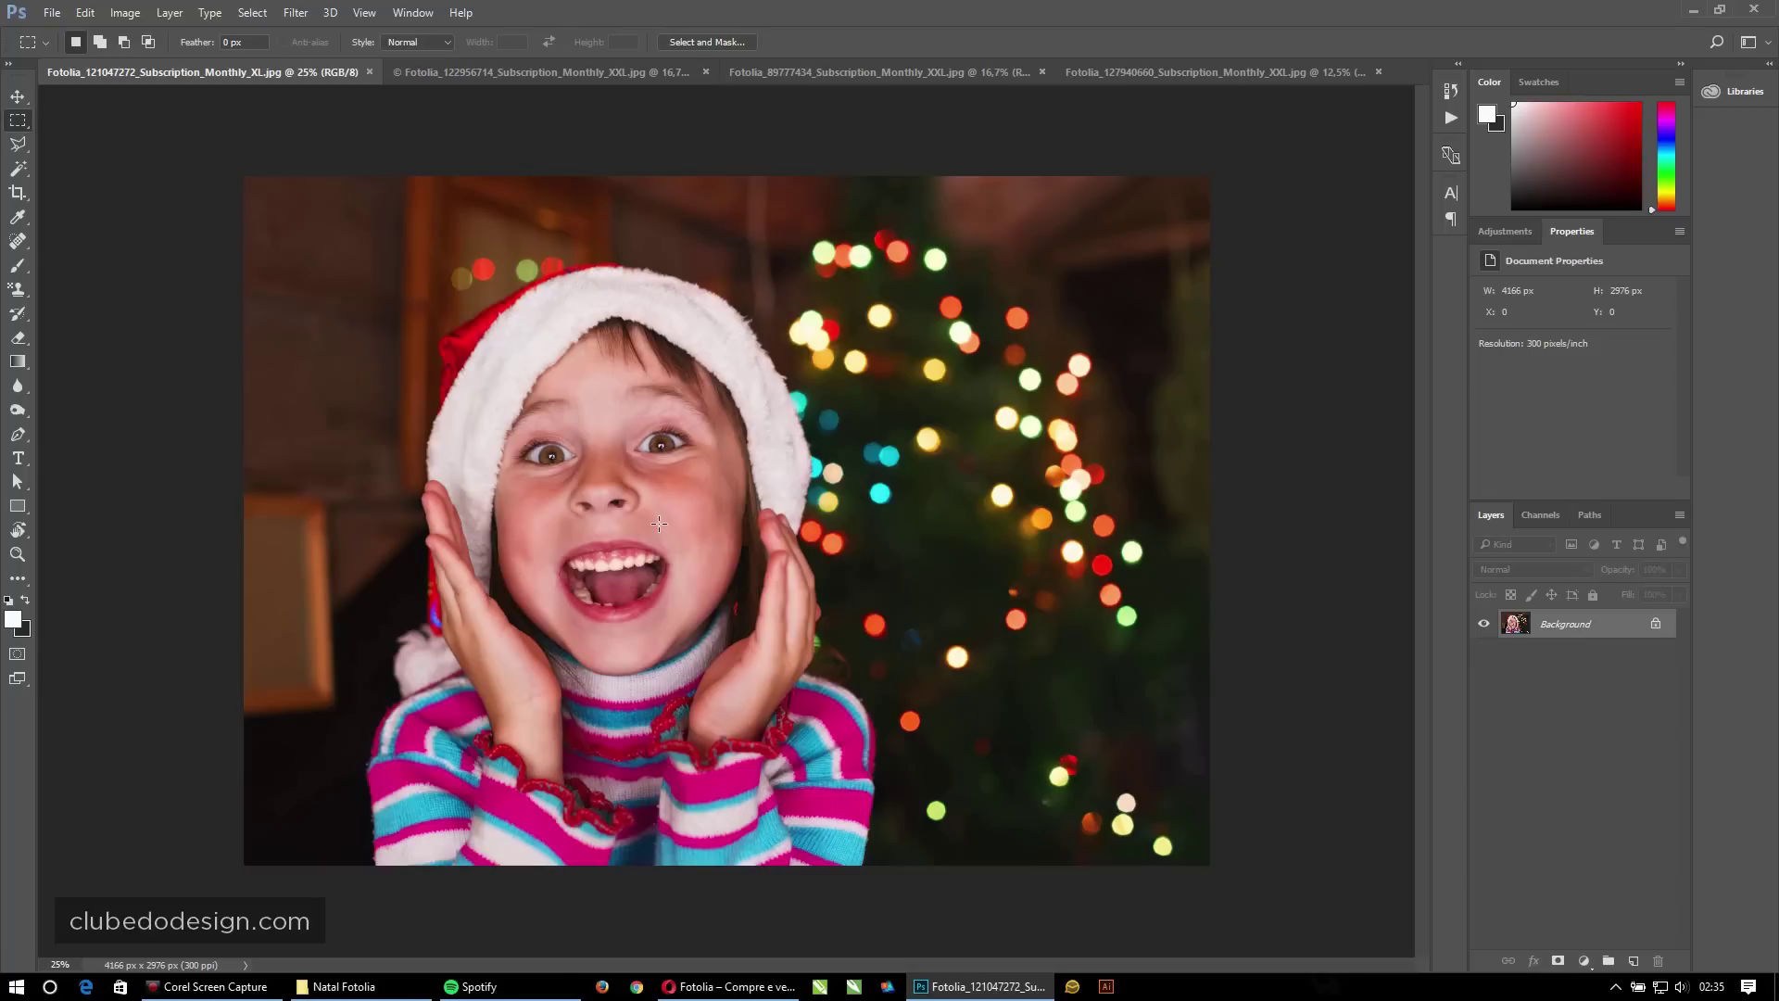
Resize the Santa-hat girl photo from 4166 × 2976 to 1000 × 714 px at 300 ppi, proportions linked.
key("ctrl+alt+i")
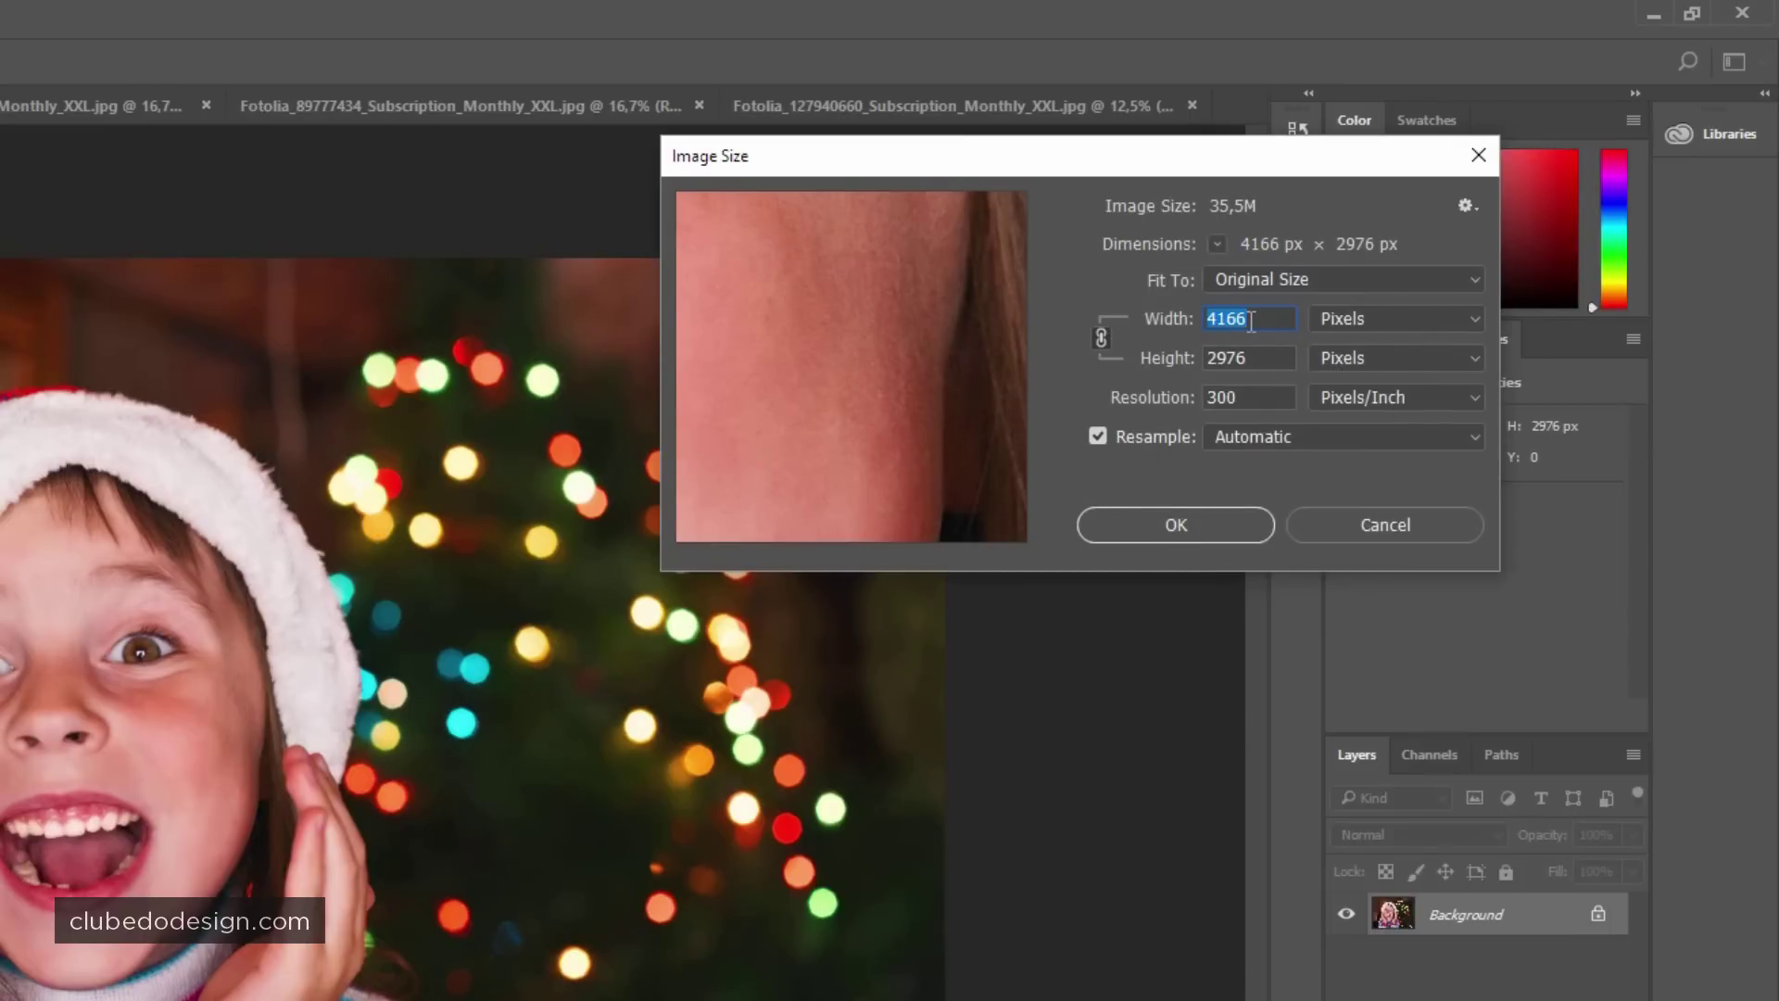
type("1000")
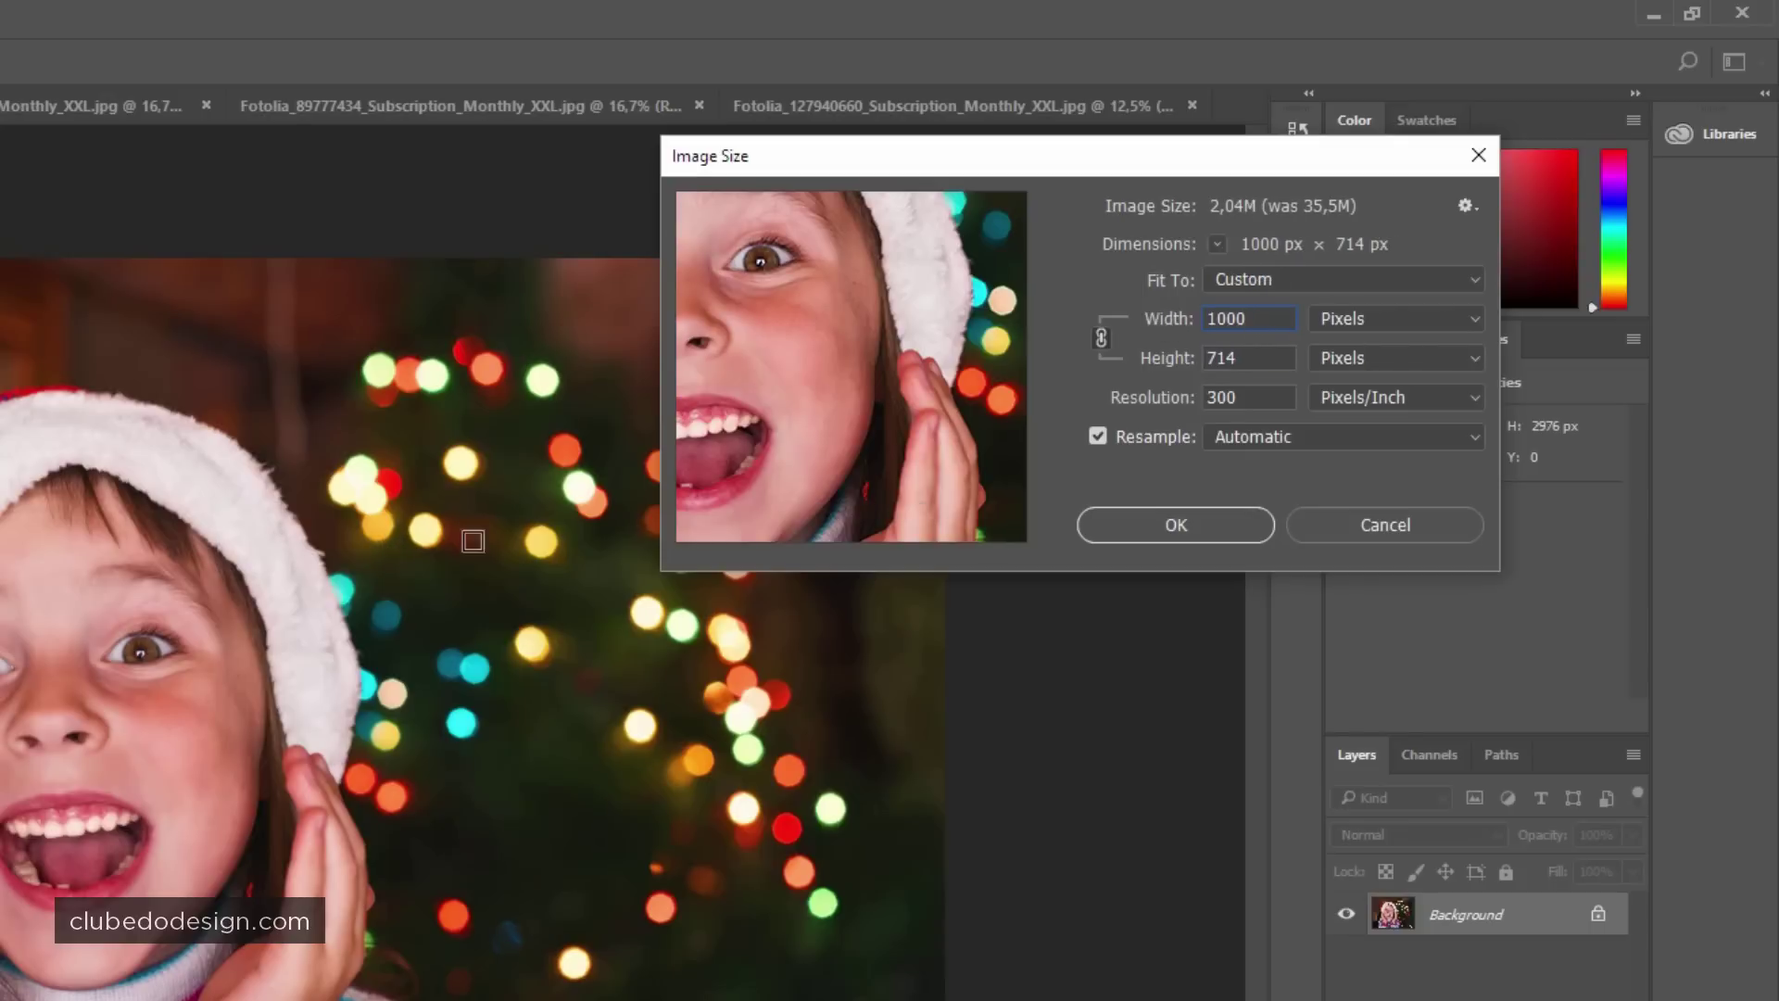
left_click(1117, 537)
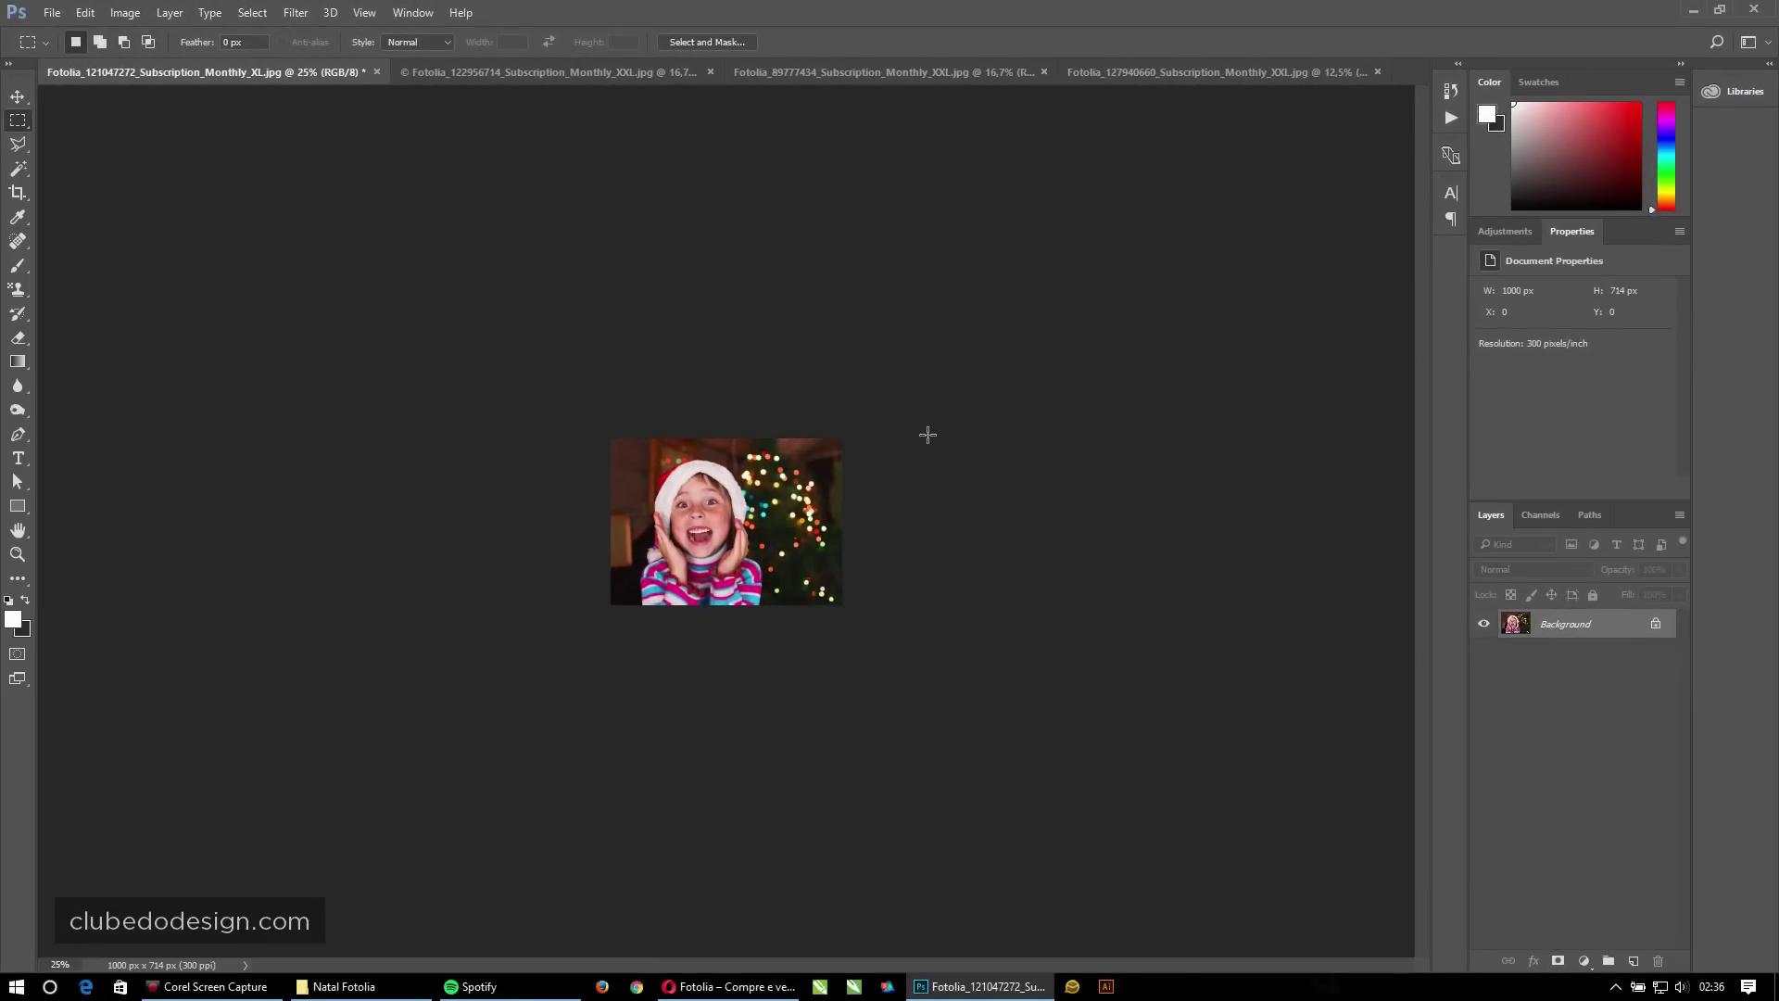
Save the resized girl photo as a JPEG in Reduzidas manualmente, then view the Natal Fotolia folder.
key("ctrl+shift+s")
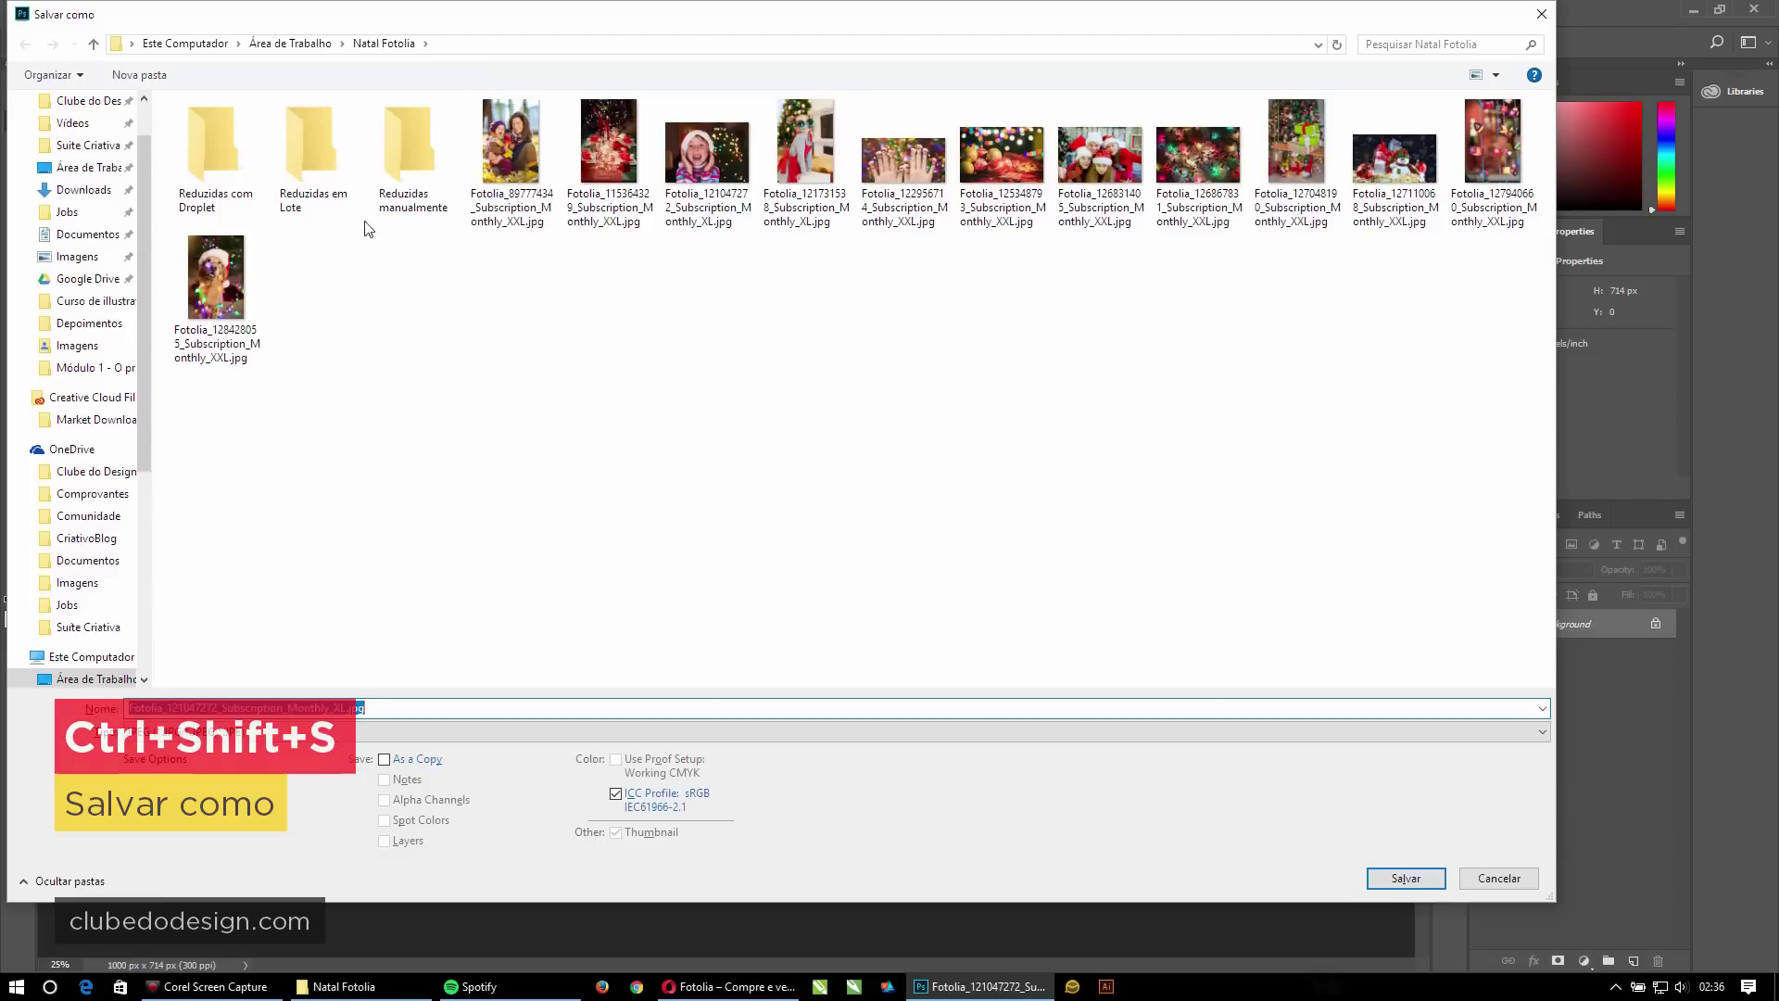
double_click(409, 149)
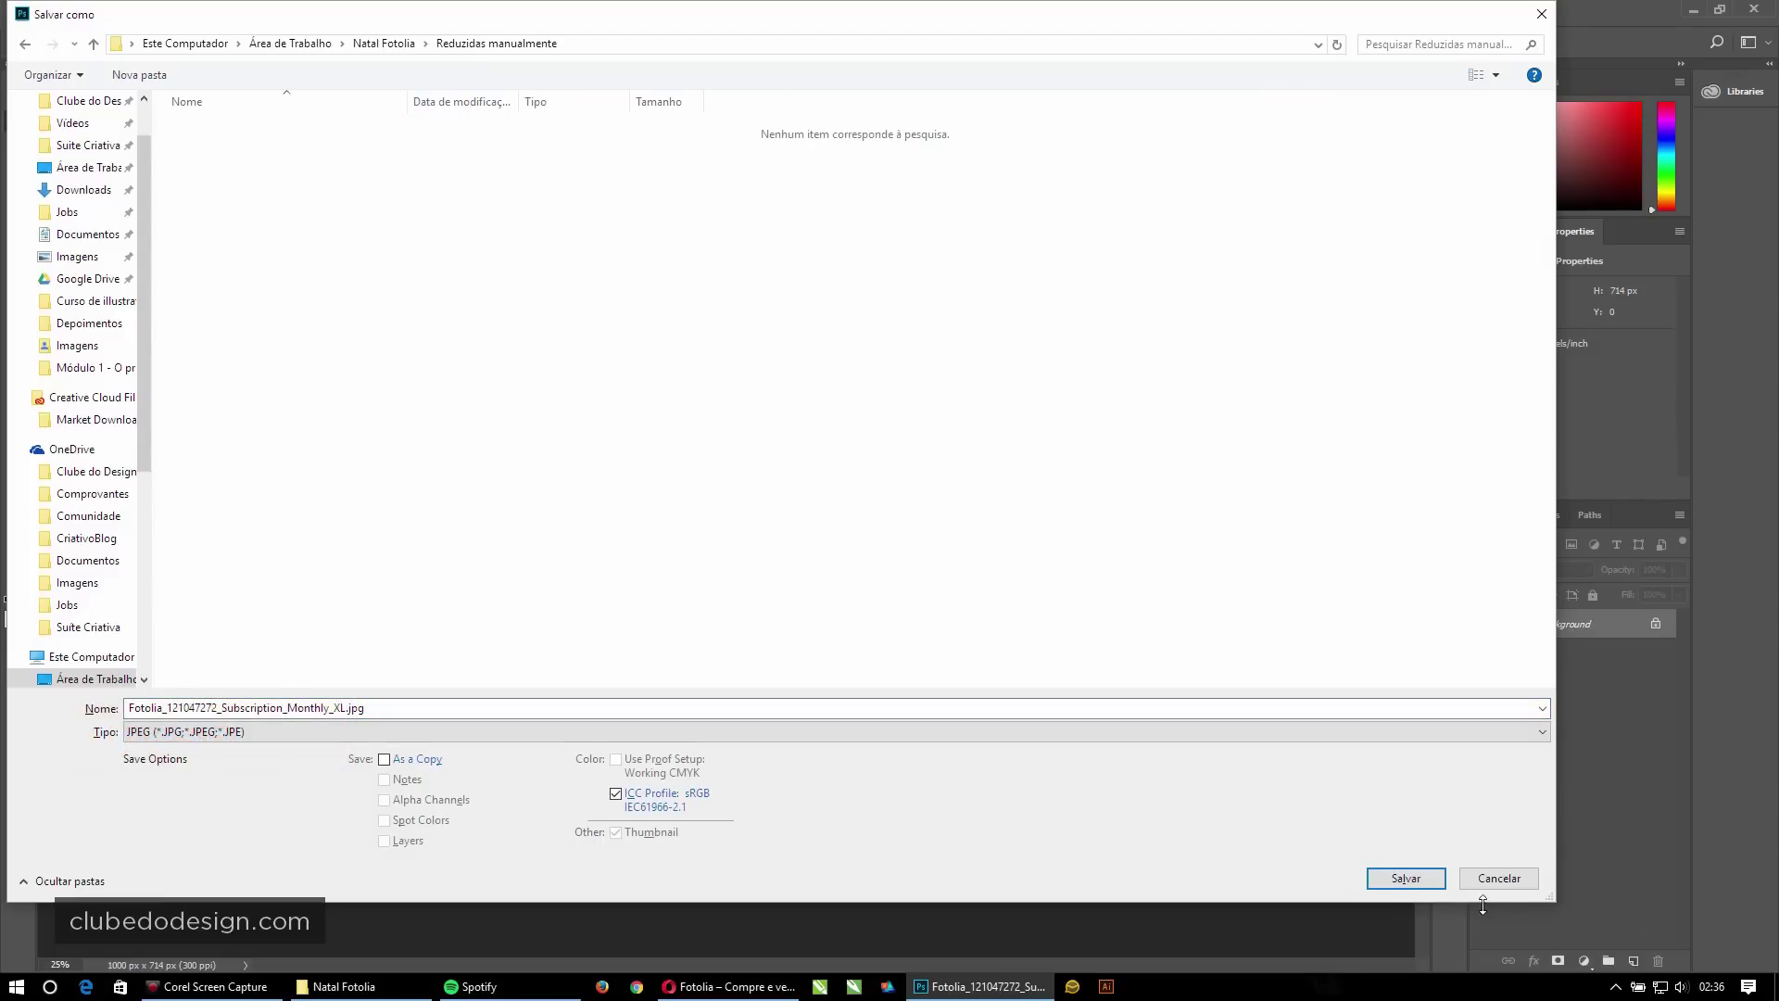
left_click(1406, 878)
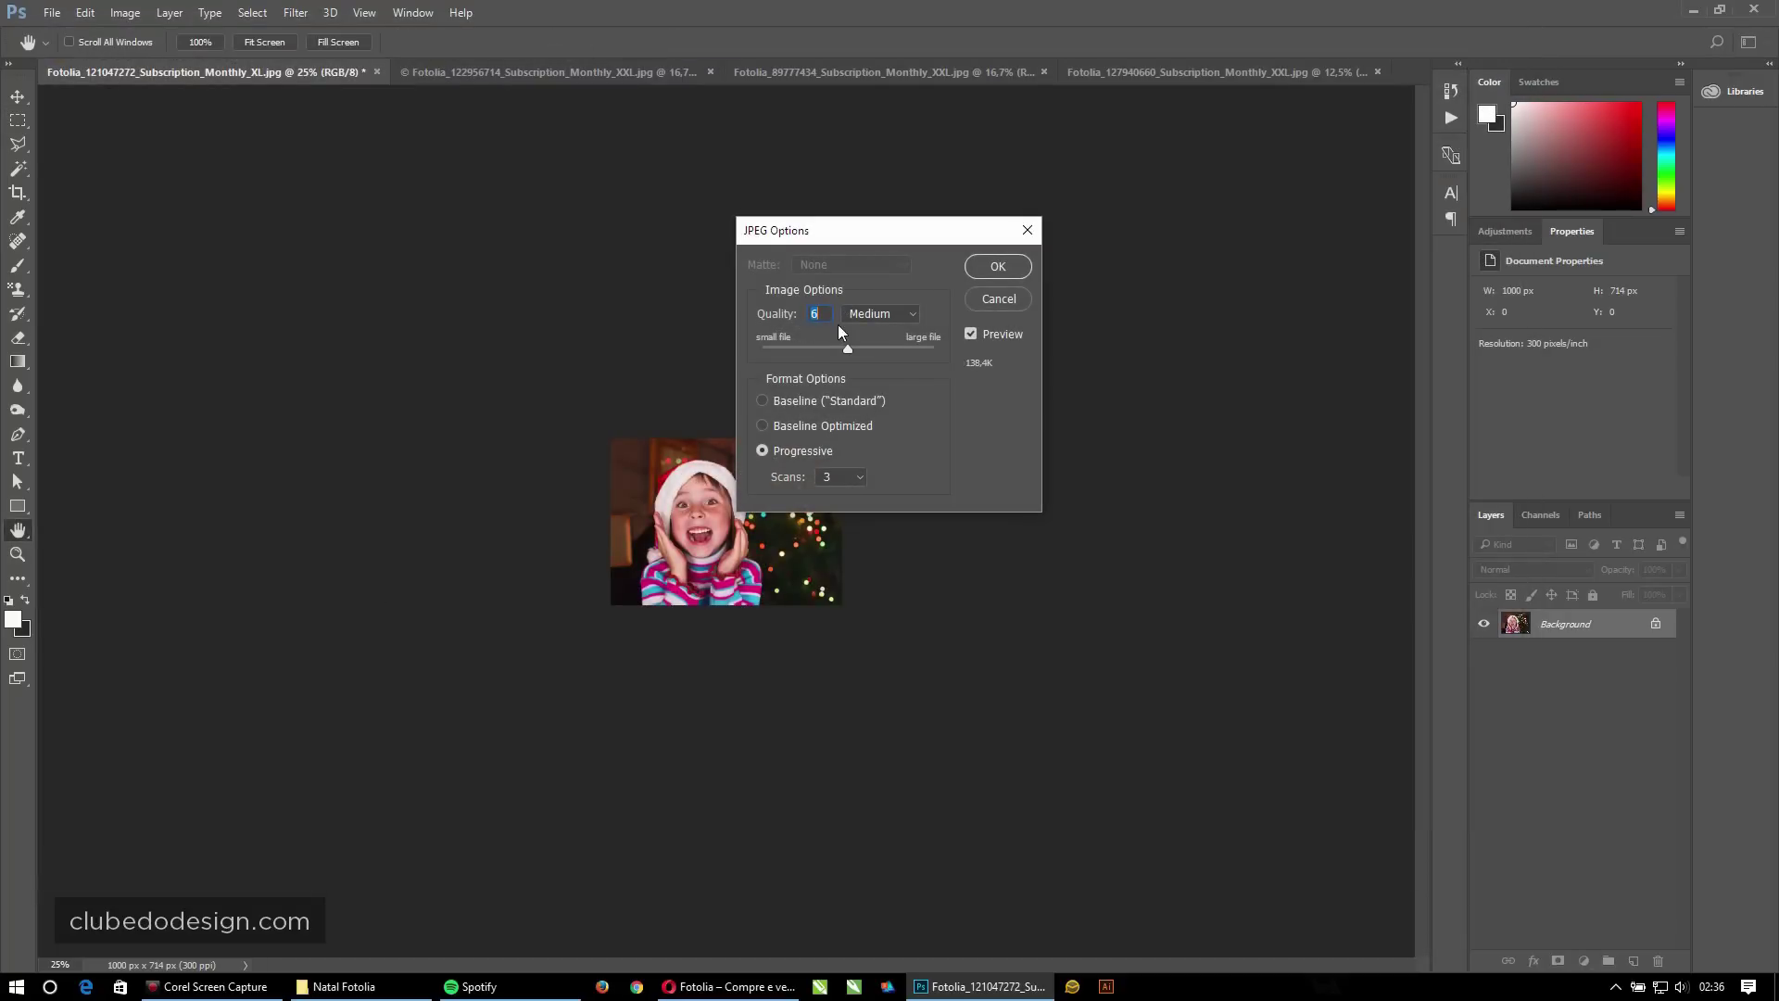
left_click(998, 268)
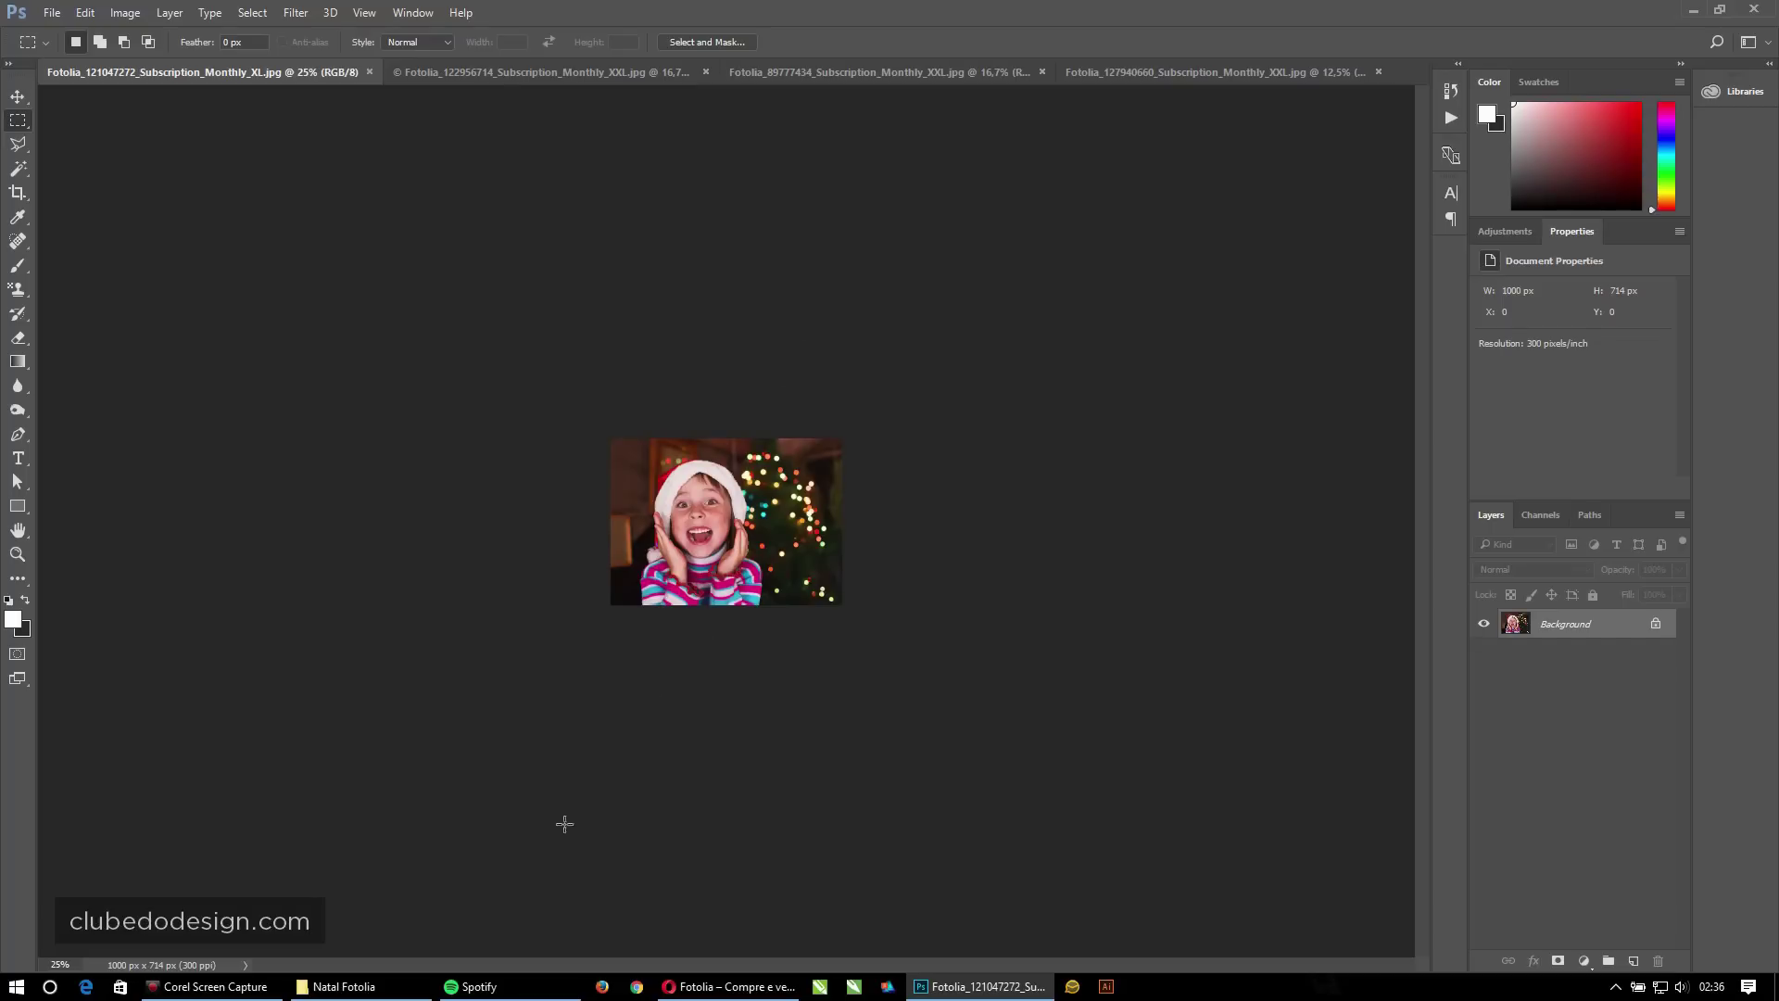
left_click(408, 985)
left_click(888, 167)
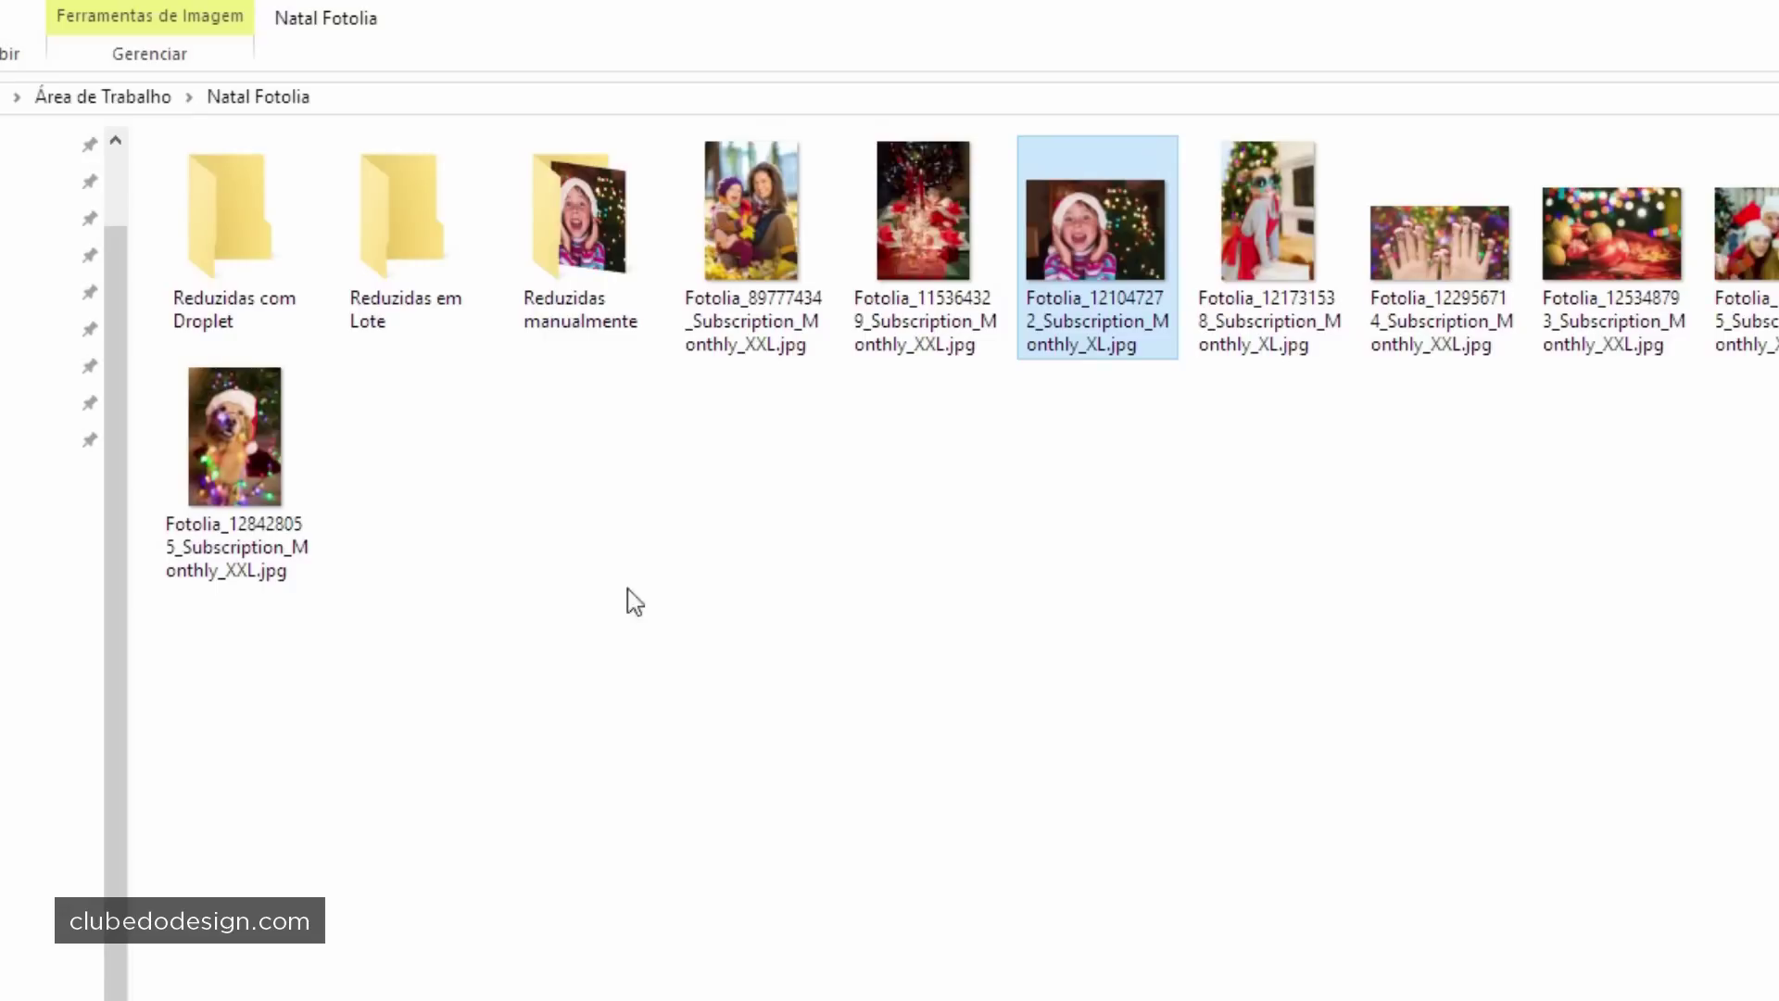
double_click(554, 197)
left_click(269, 197)
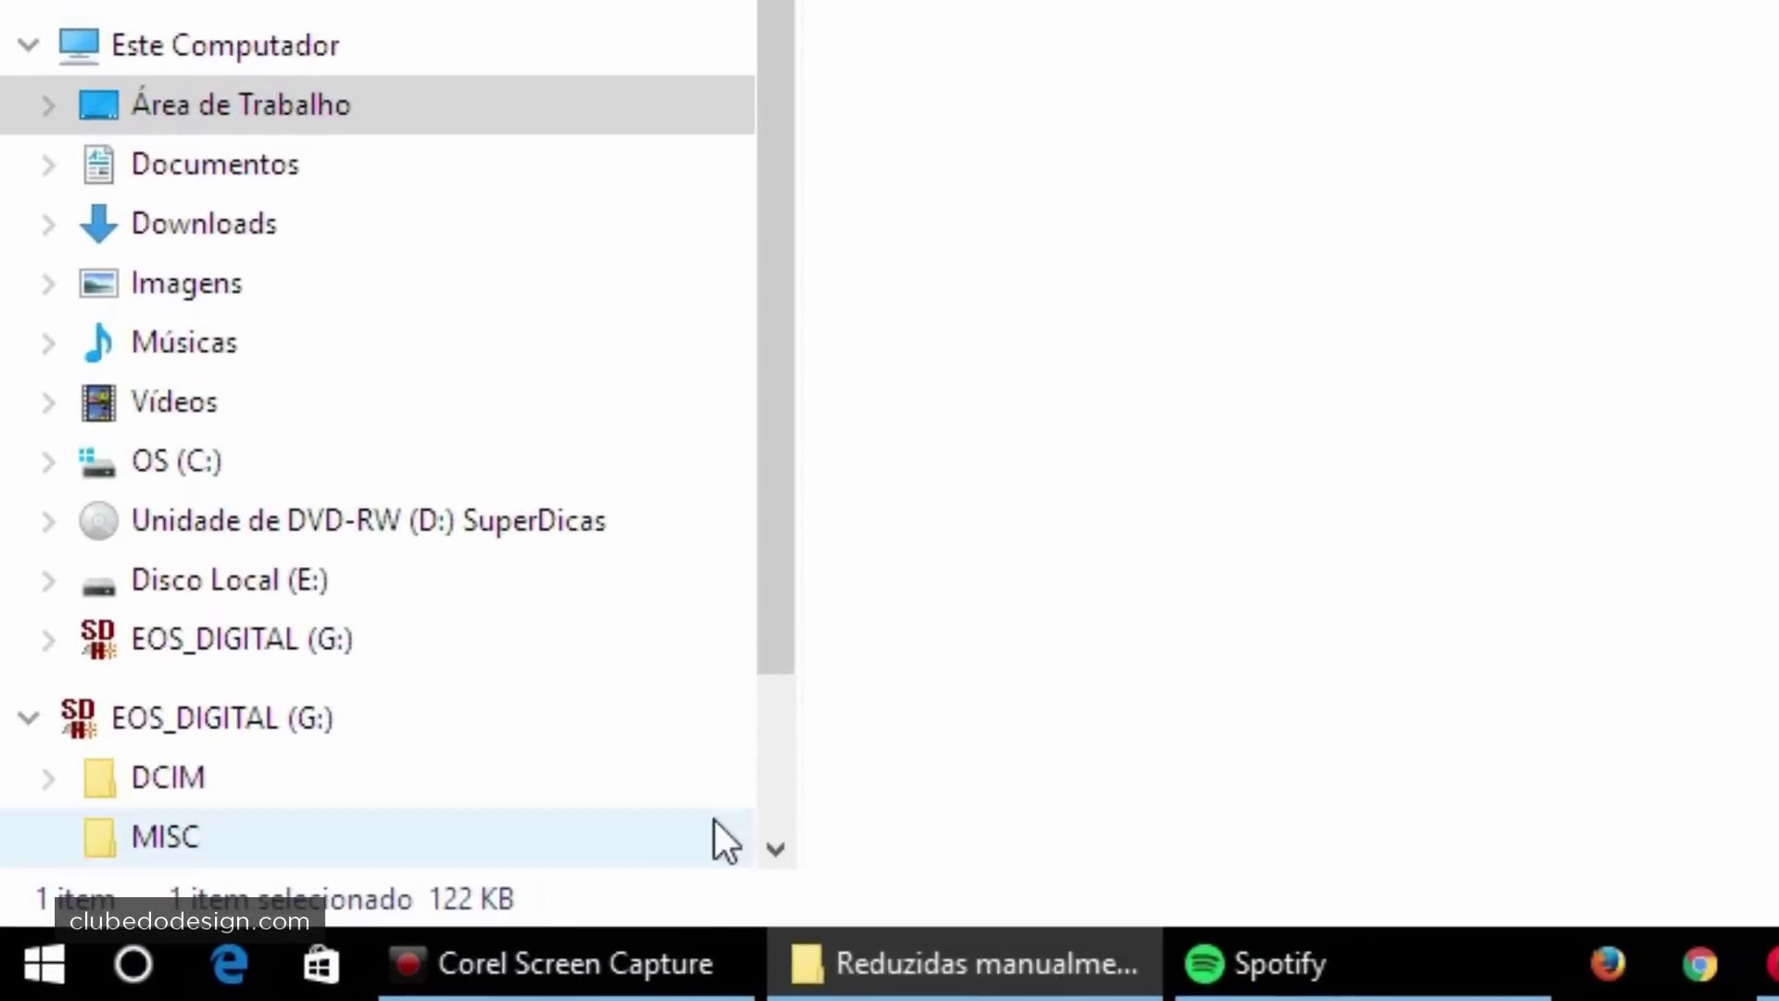
key("alt+Up")
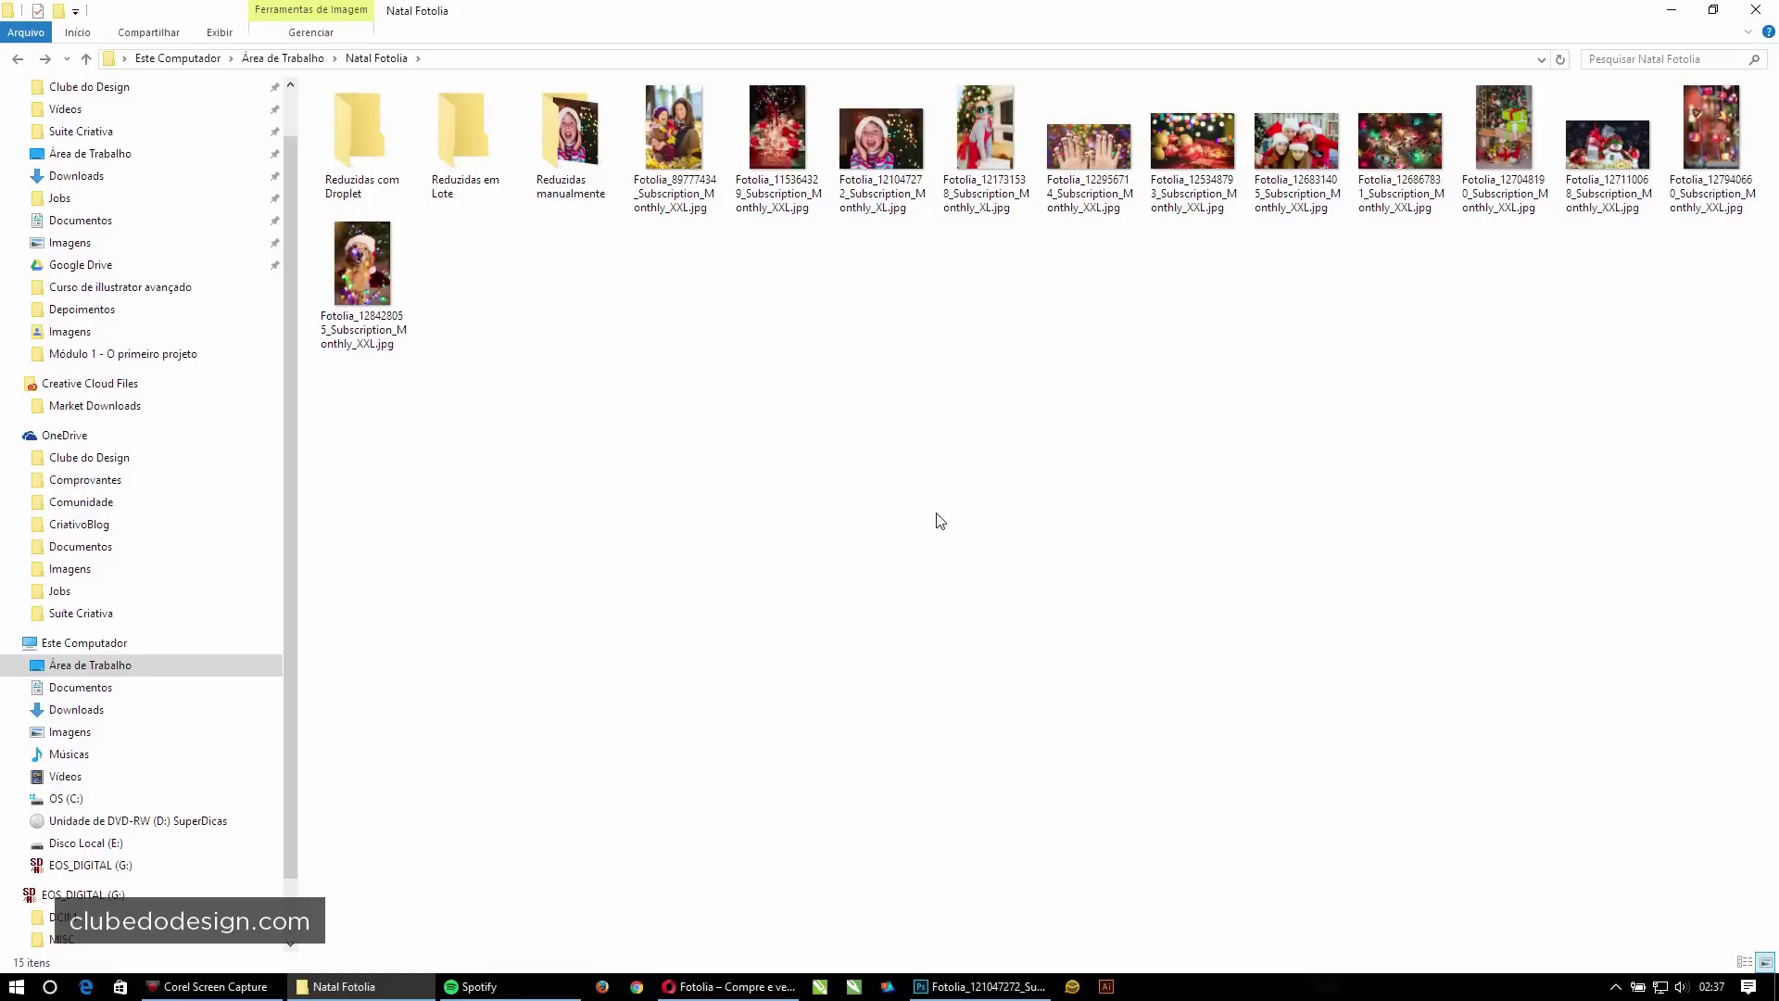
left_click(892, 141)
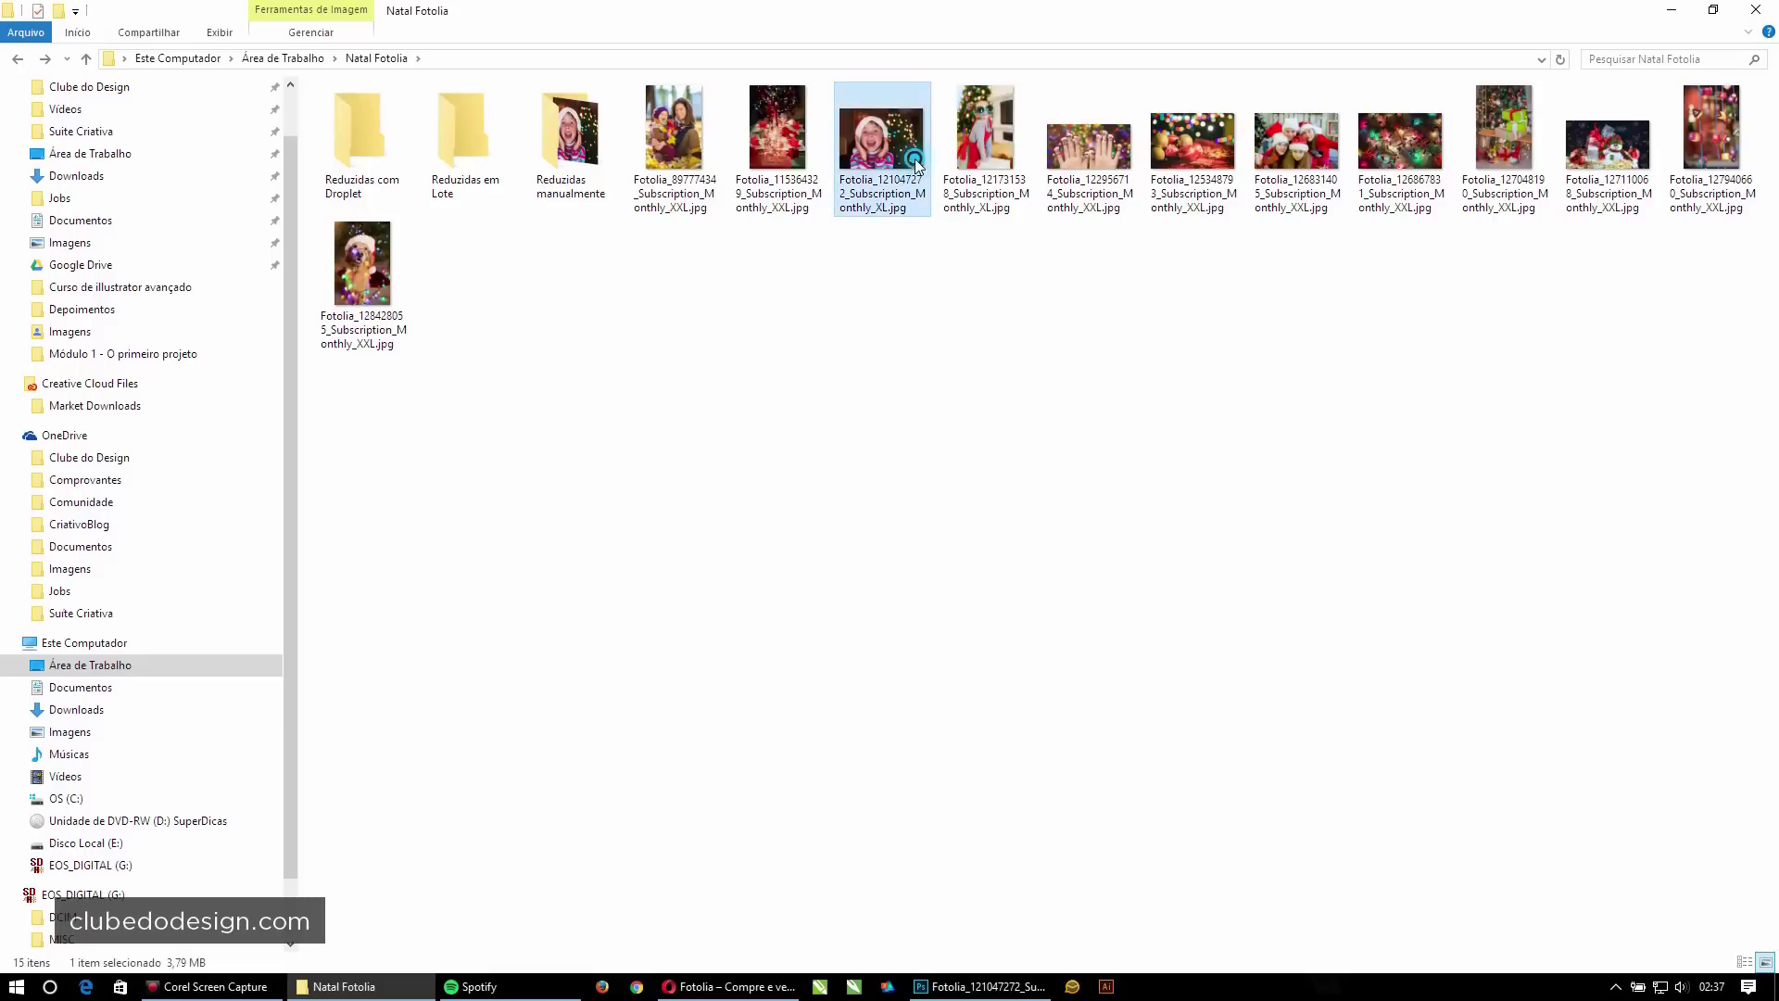
left_click(1100, 145)
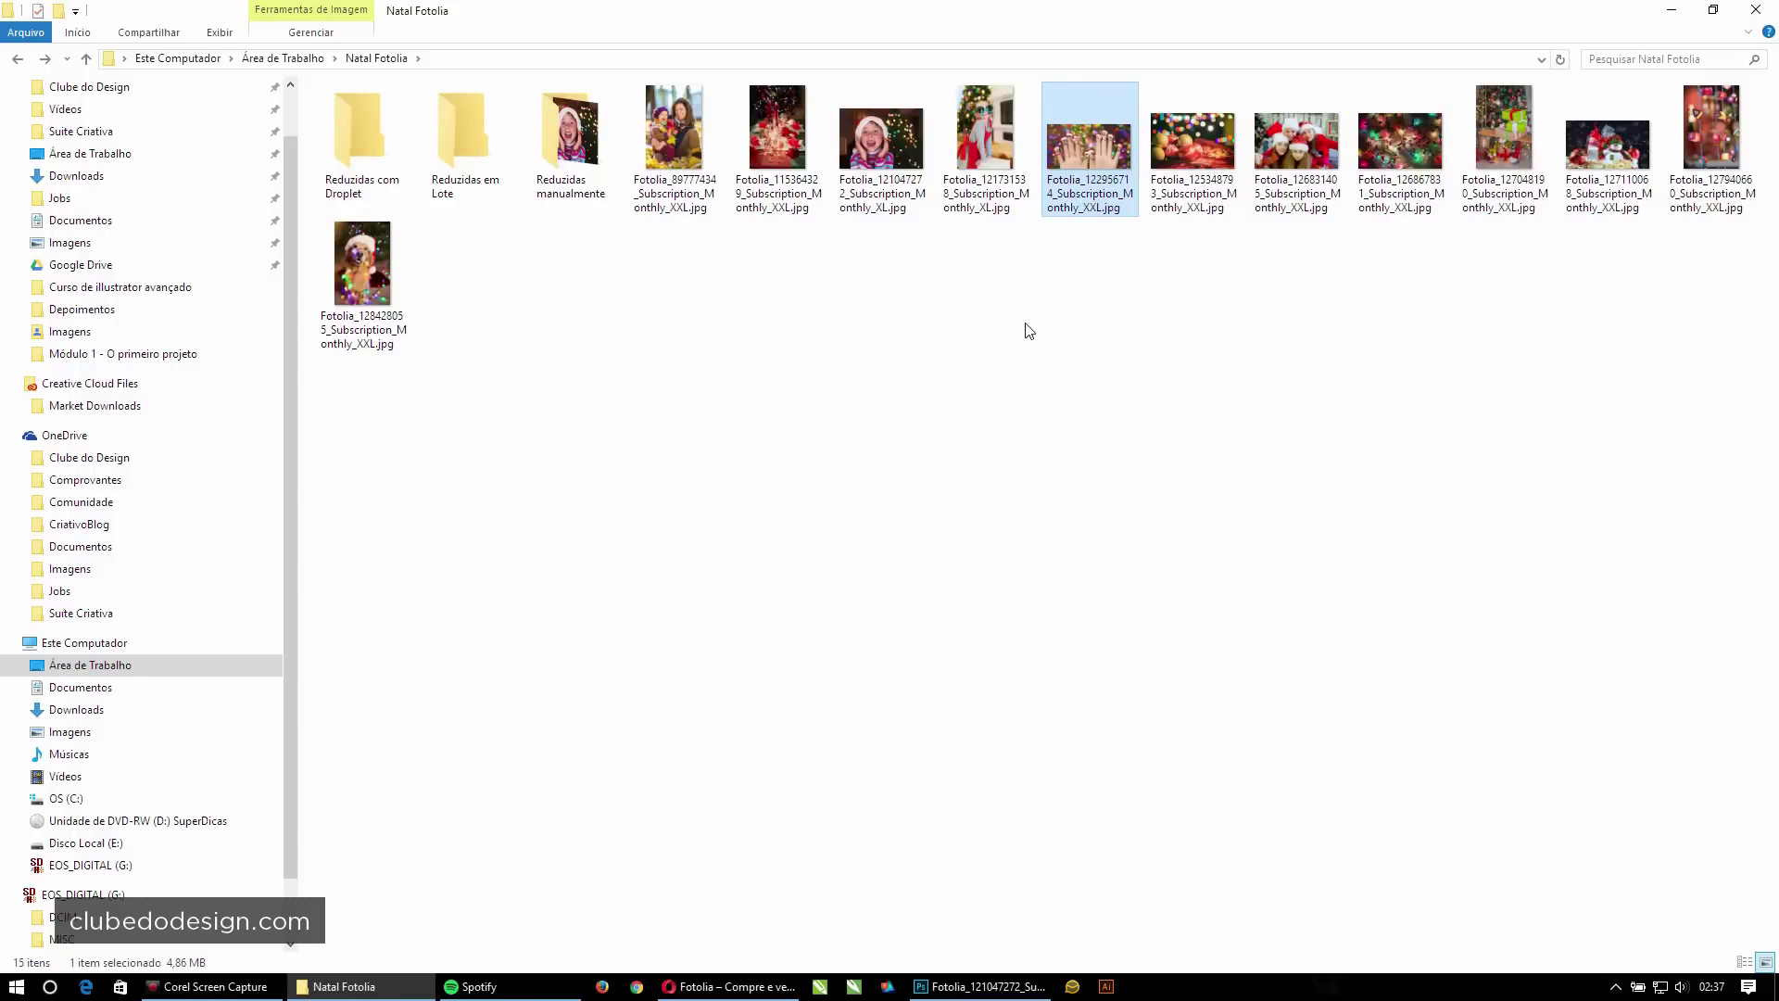
key("alt+Tab")
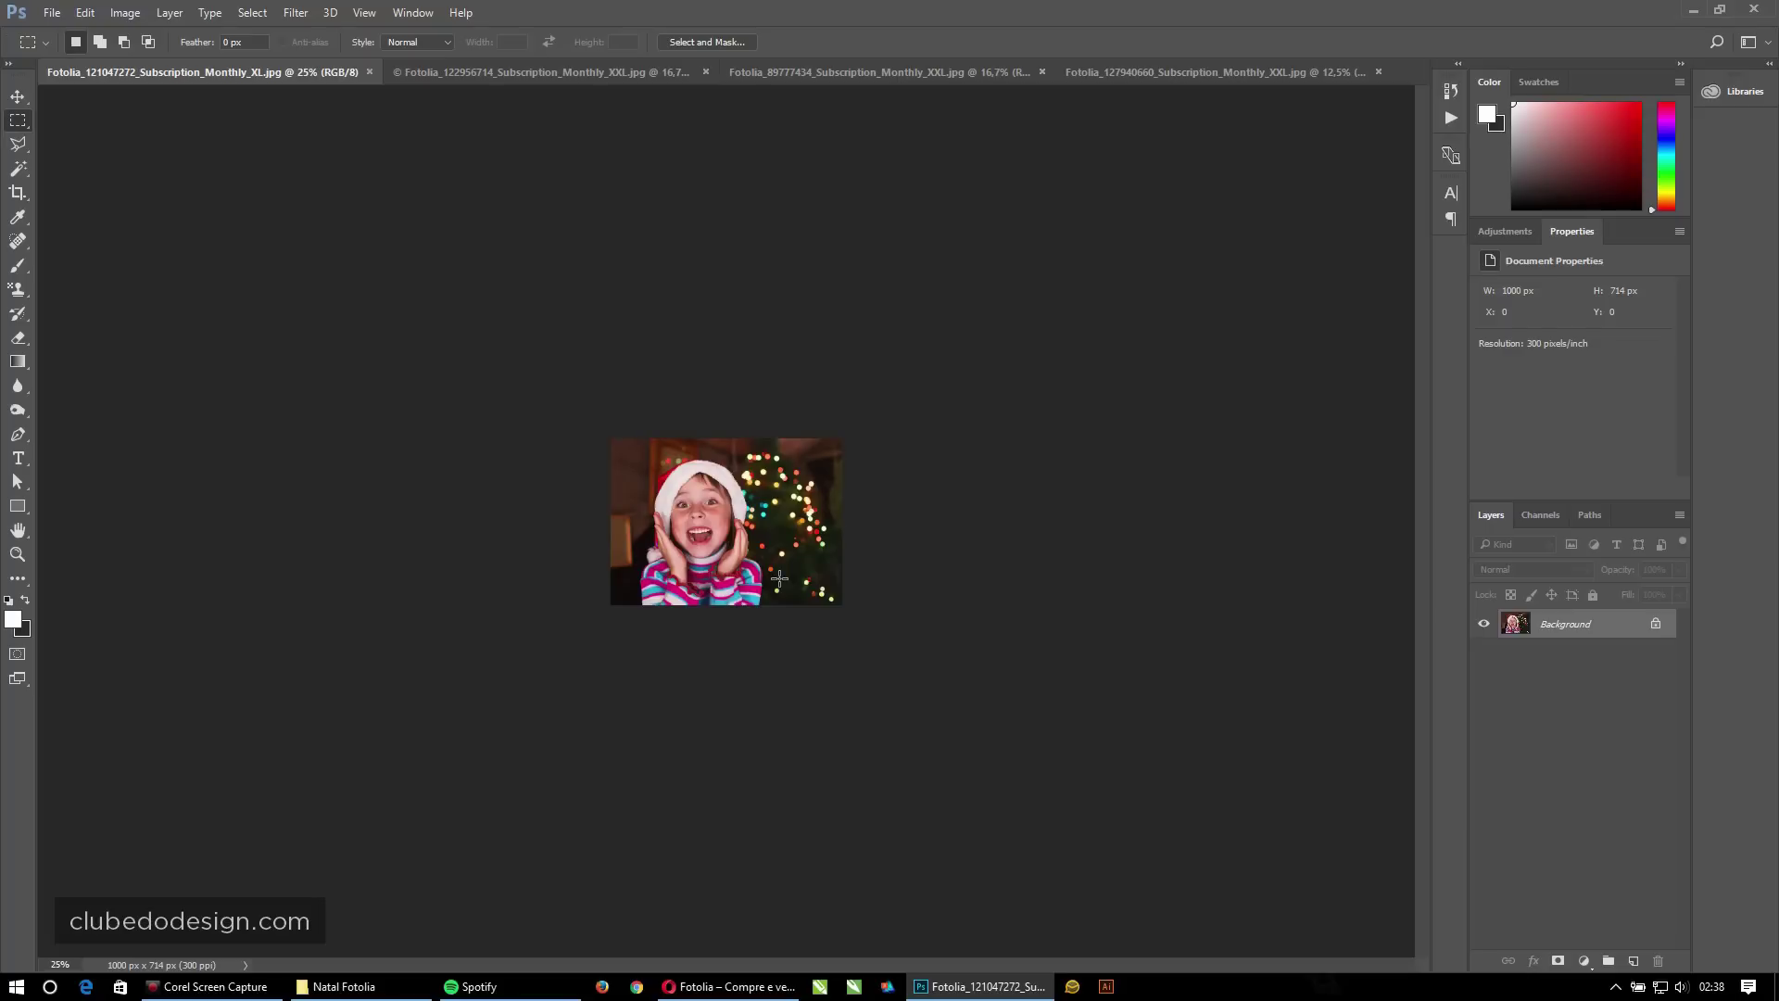
Fit the 1000 × 714 px Santa-hat girl photo to the window with Ctrl+0.
key("ctrl+0")
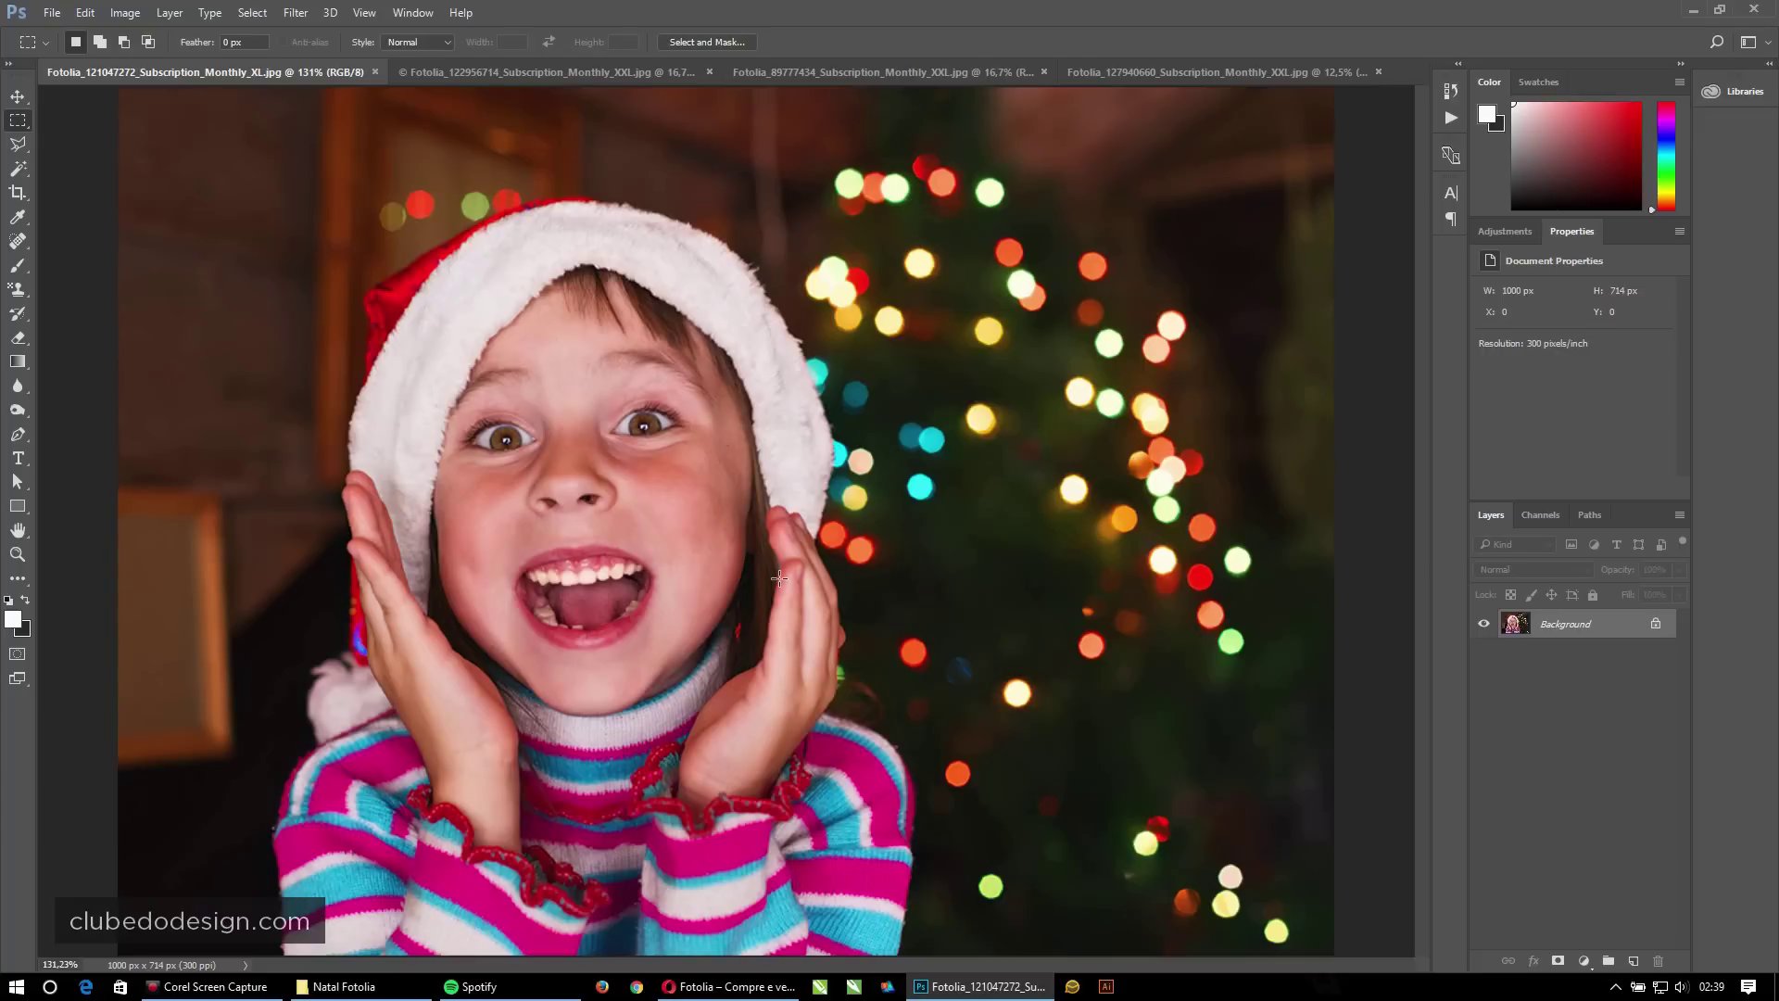
Look through the finger-faces, mother-and-child and lanterns photos, returning to the girl photo.
left_click(582, 71)
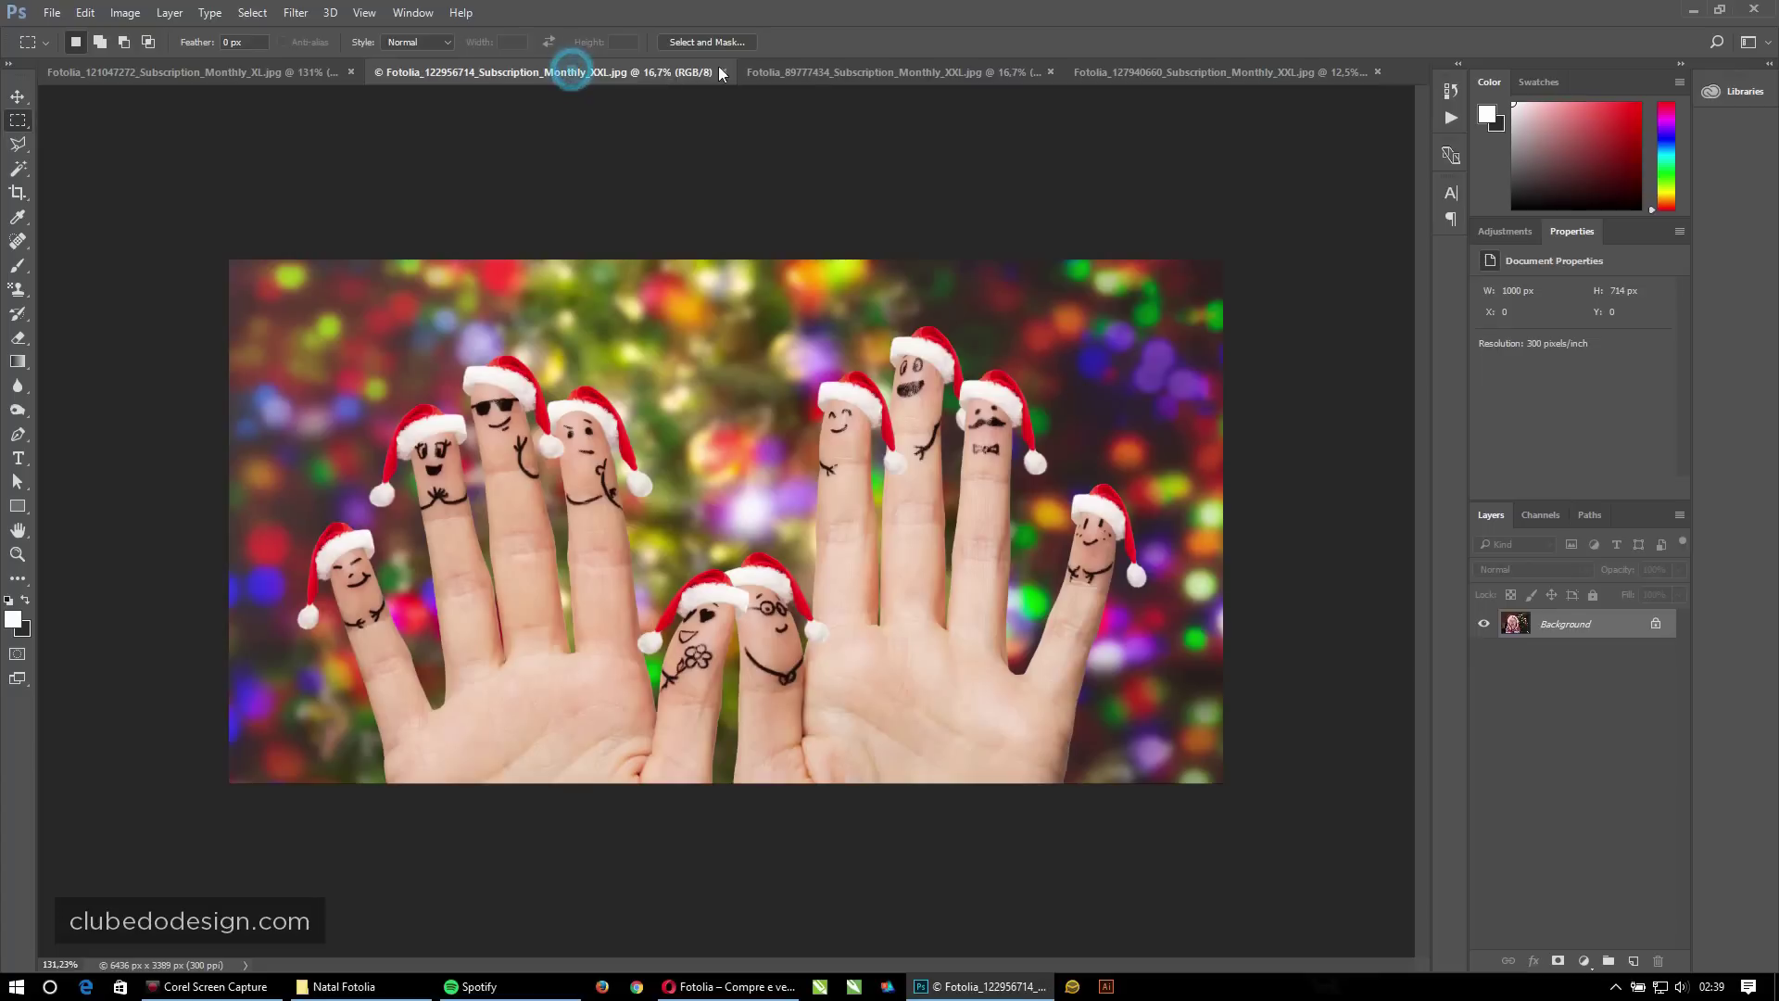
left_click(786, 71)
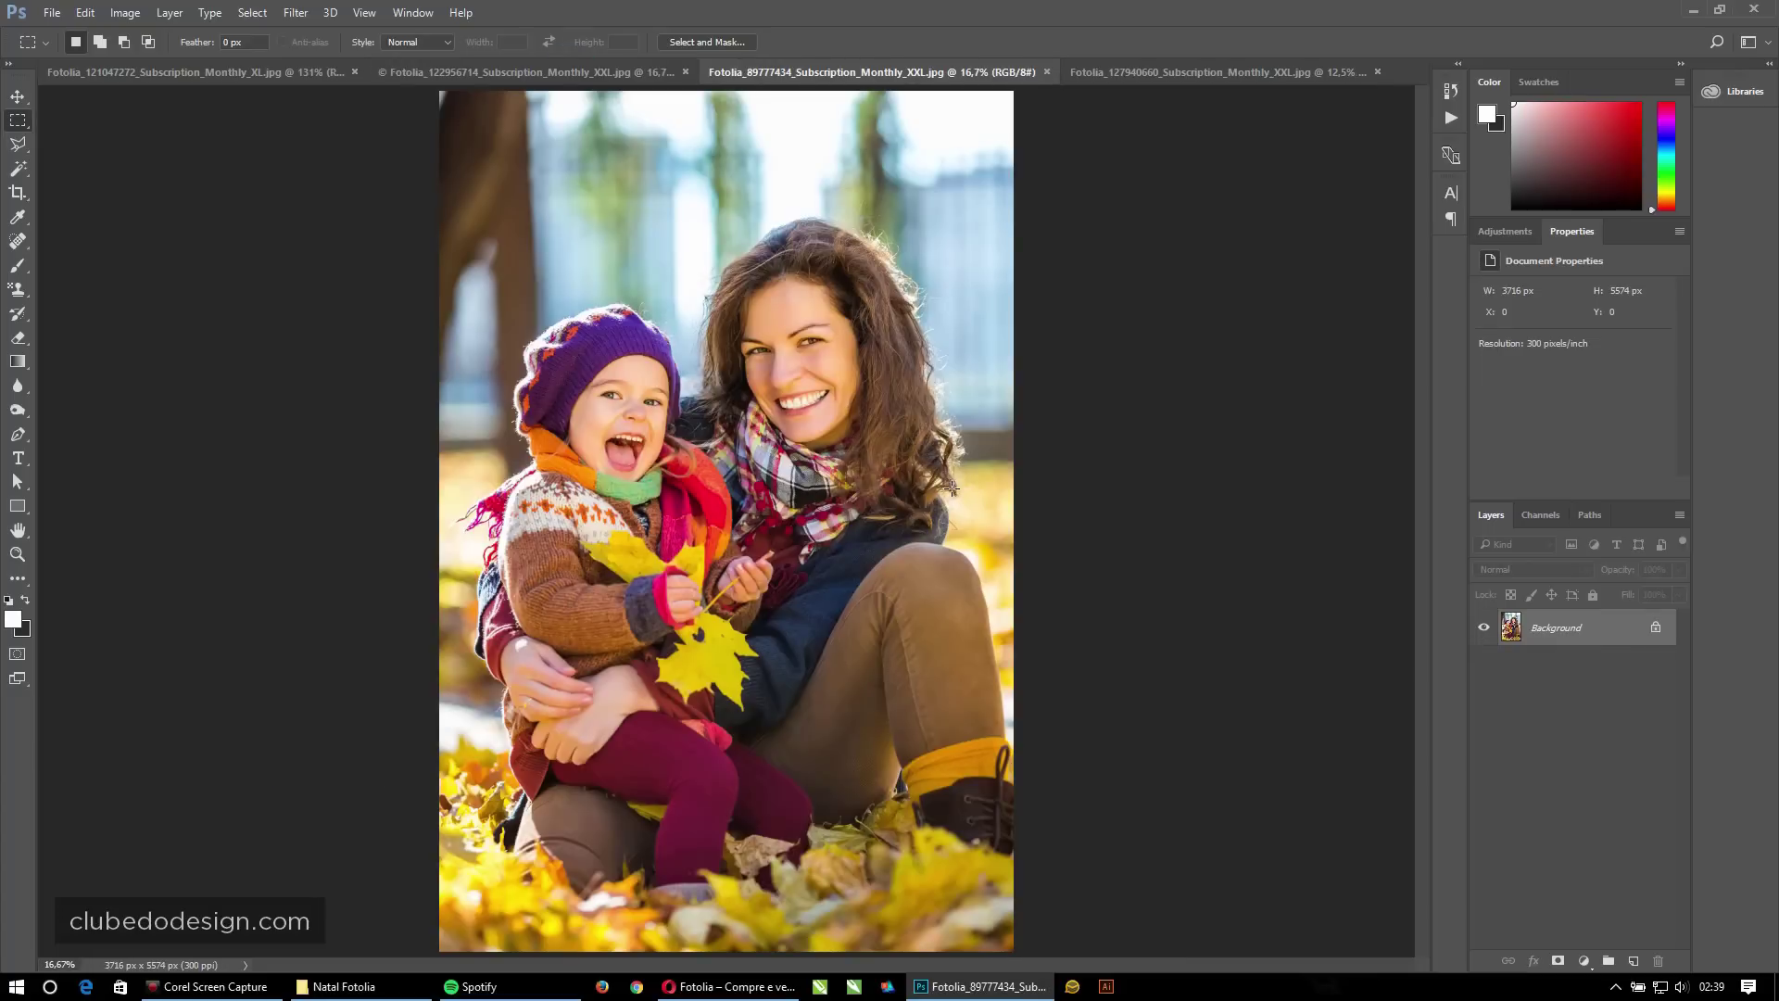
left_click(1168, 73)
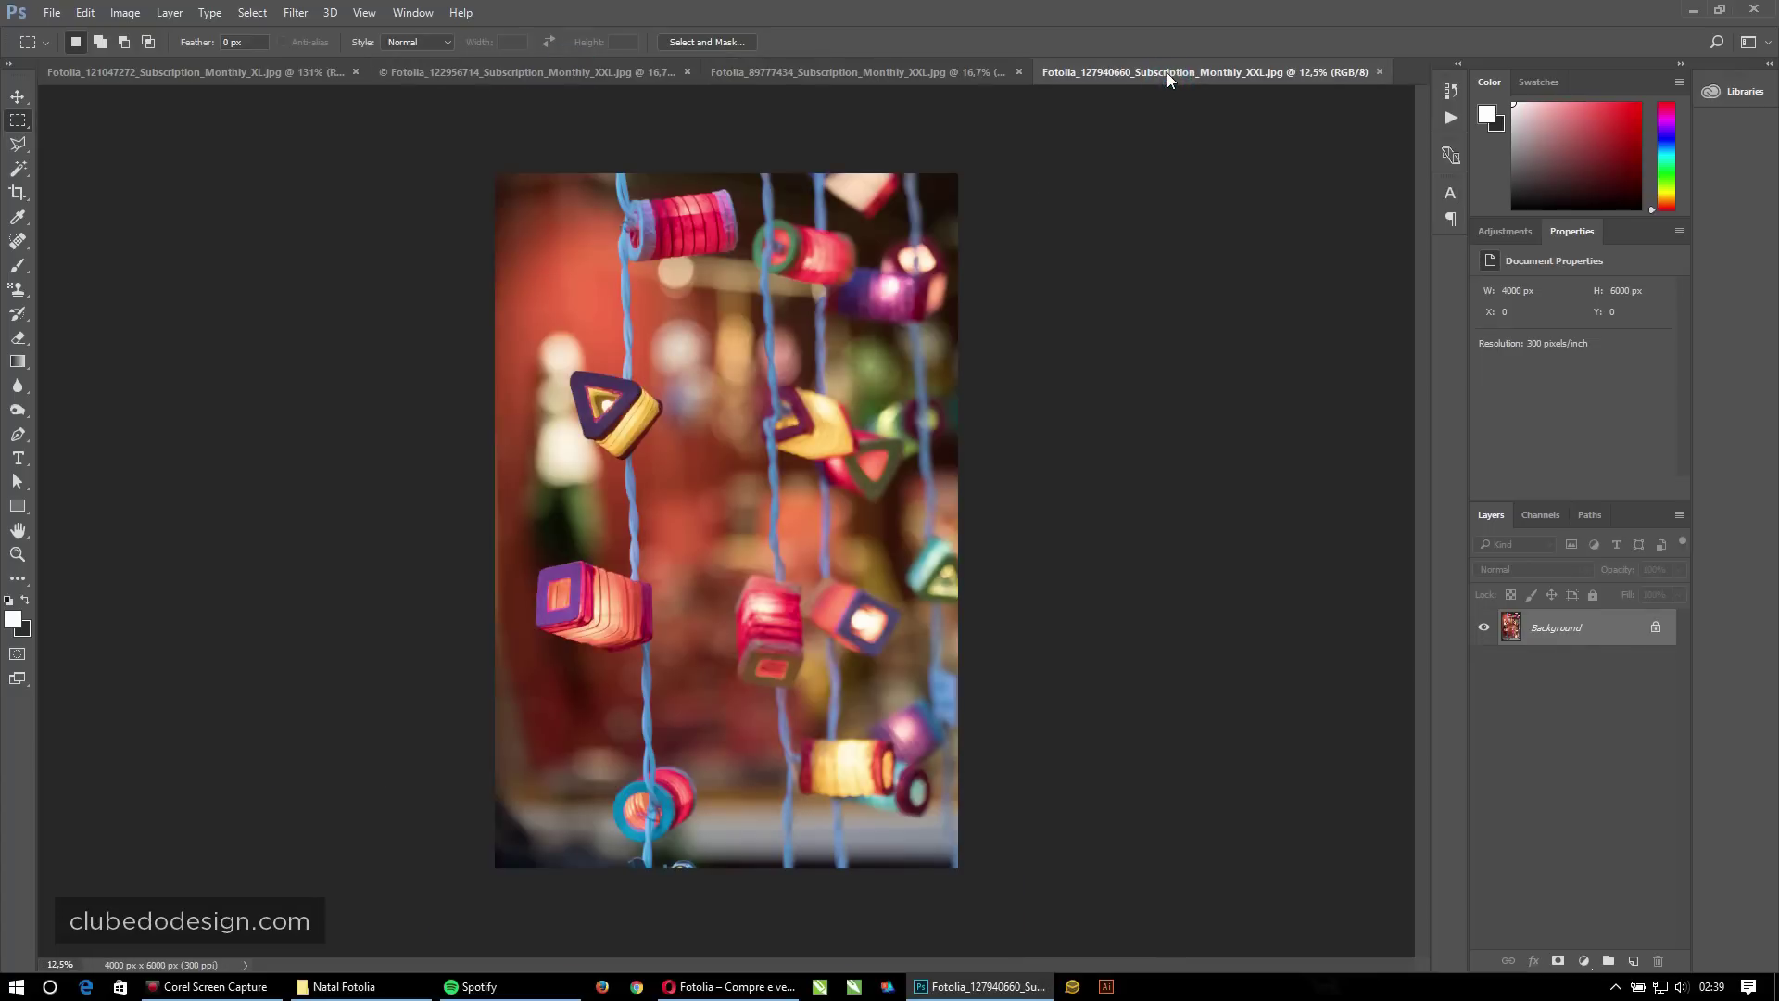
left_click(278, 71)
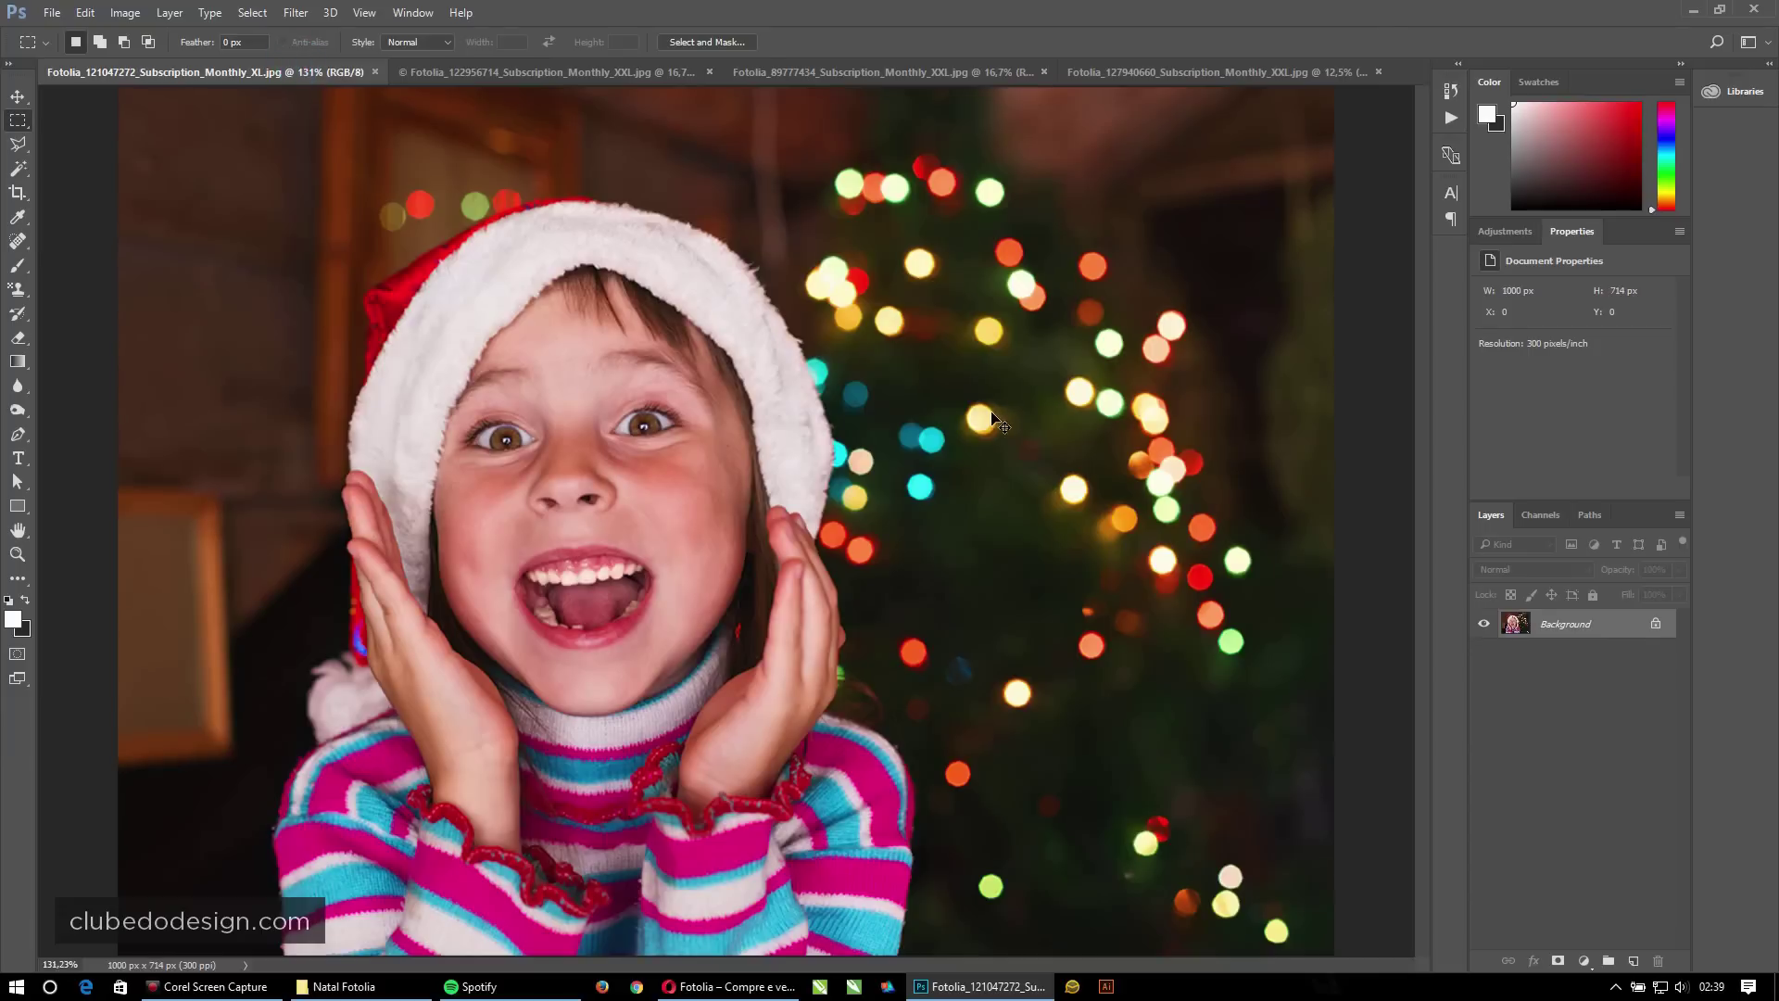
Check the girl photo's image size without changing it, then close the photo.
key("ctrl+alt+i")
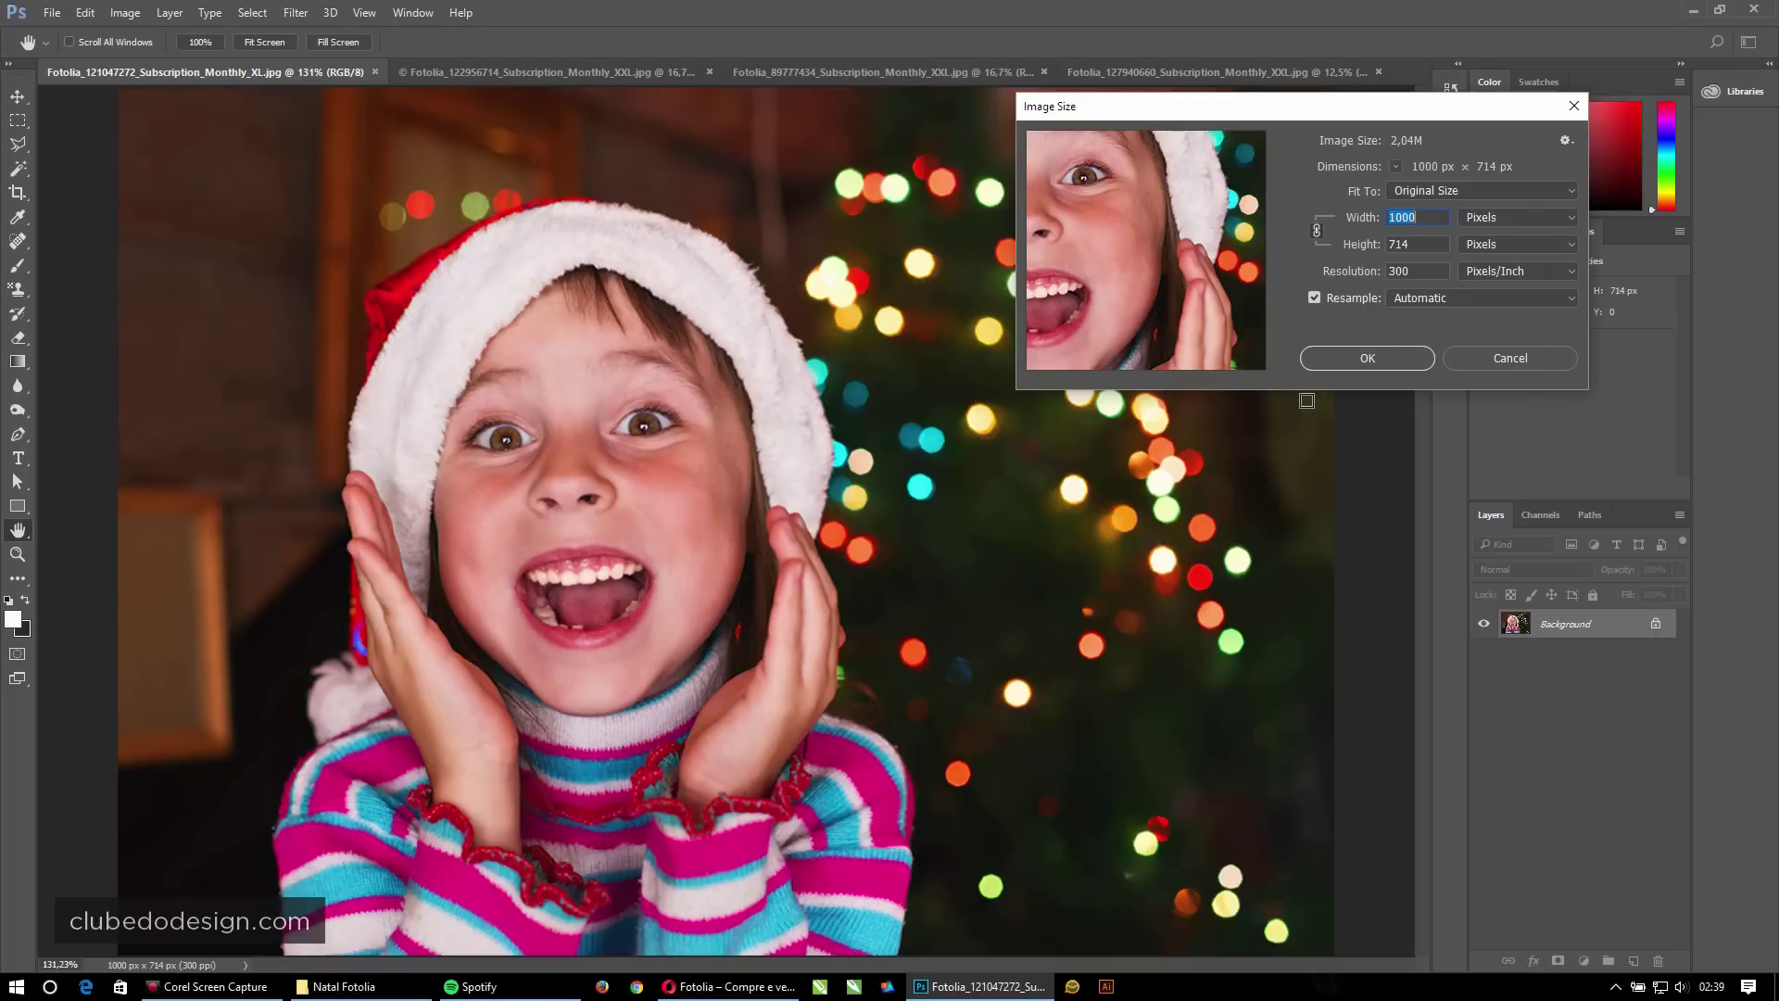
left_click(1490, 359)
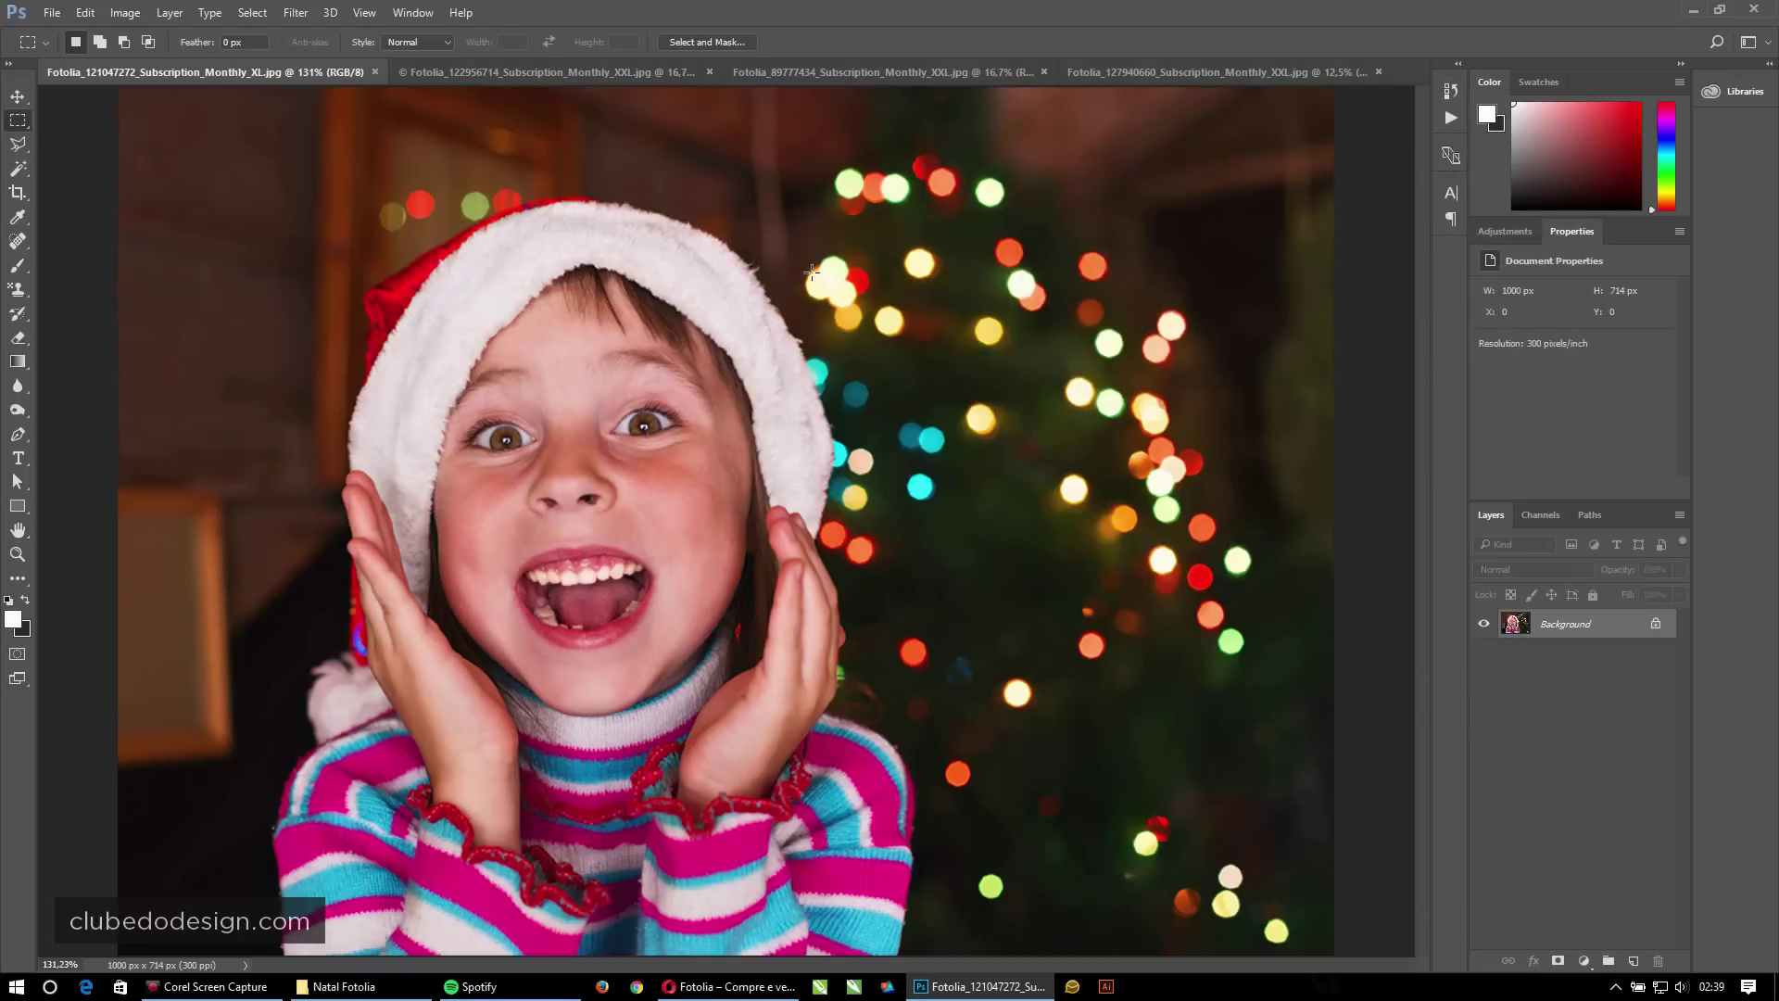
left_click(375, 73)
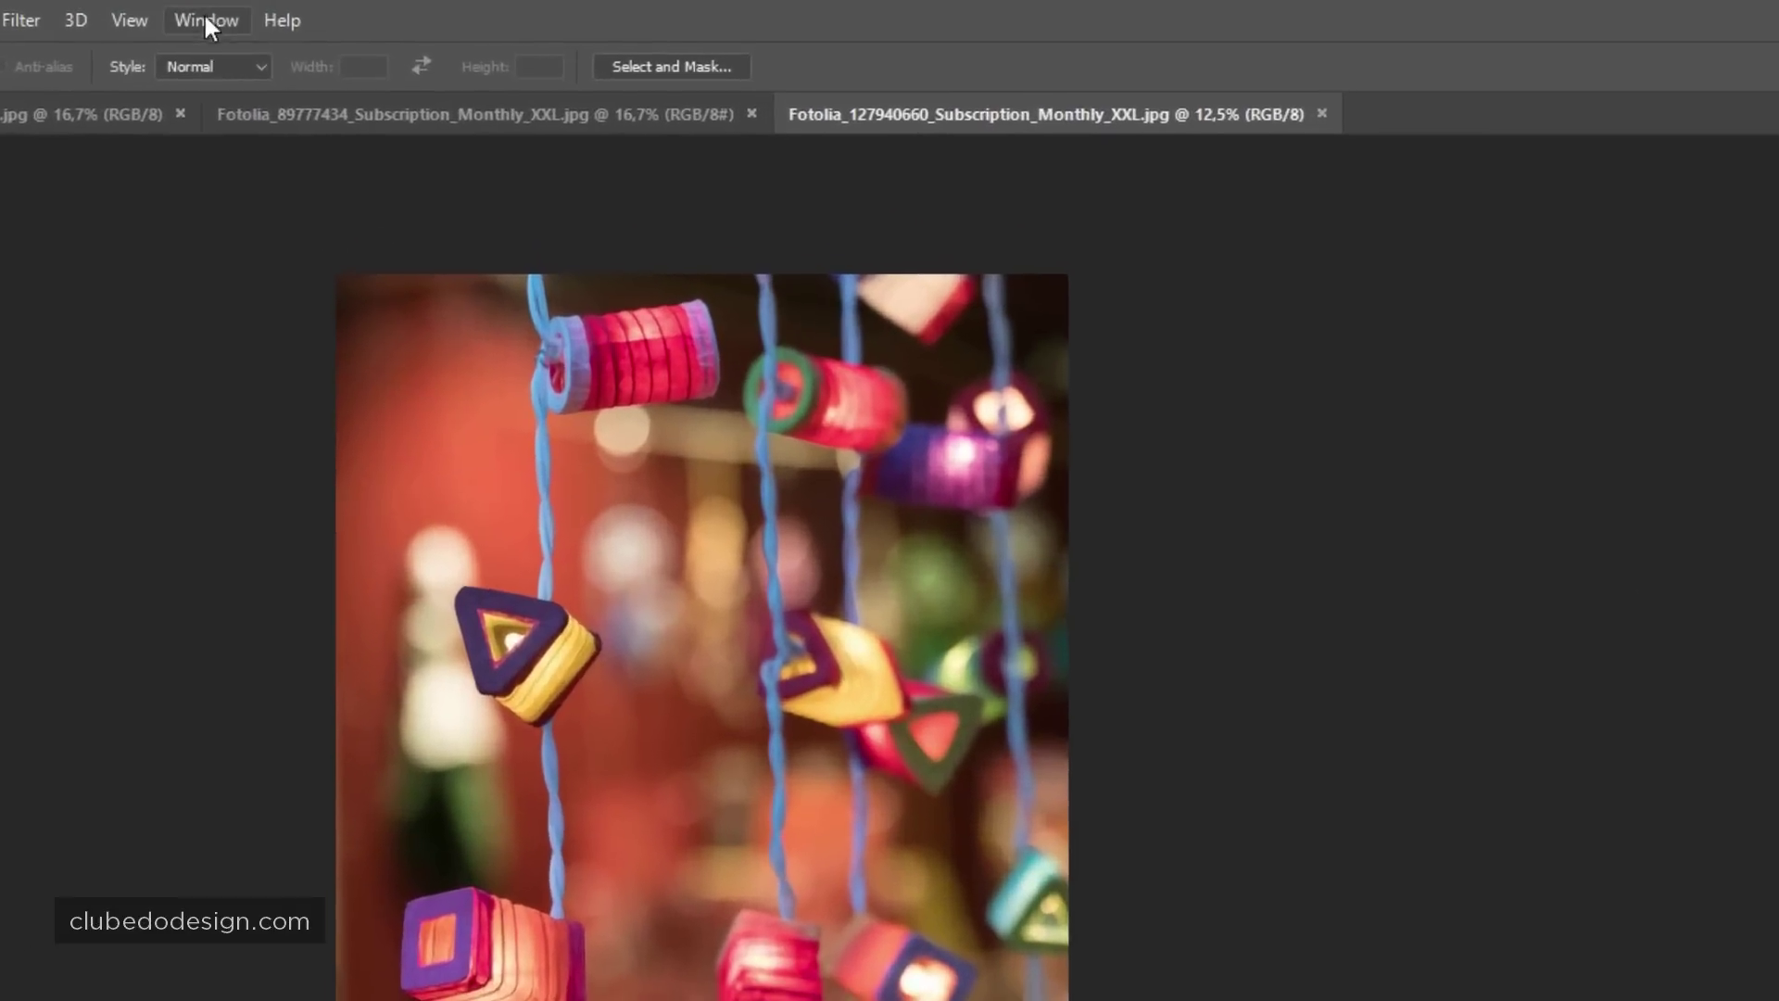
Show the Actions panel, collapse the HDR Manual and Default Actions sets, and select HDR Manual.
left_click(206, 20)
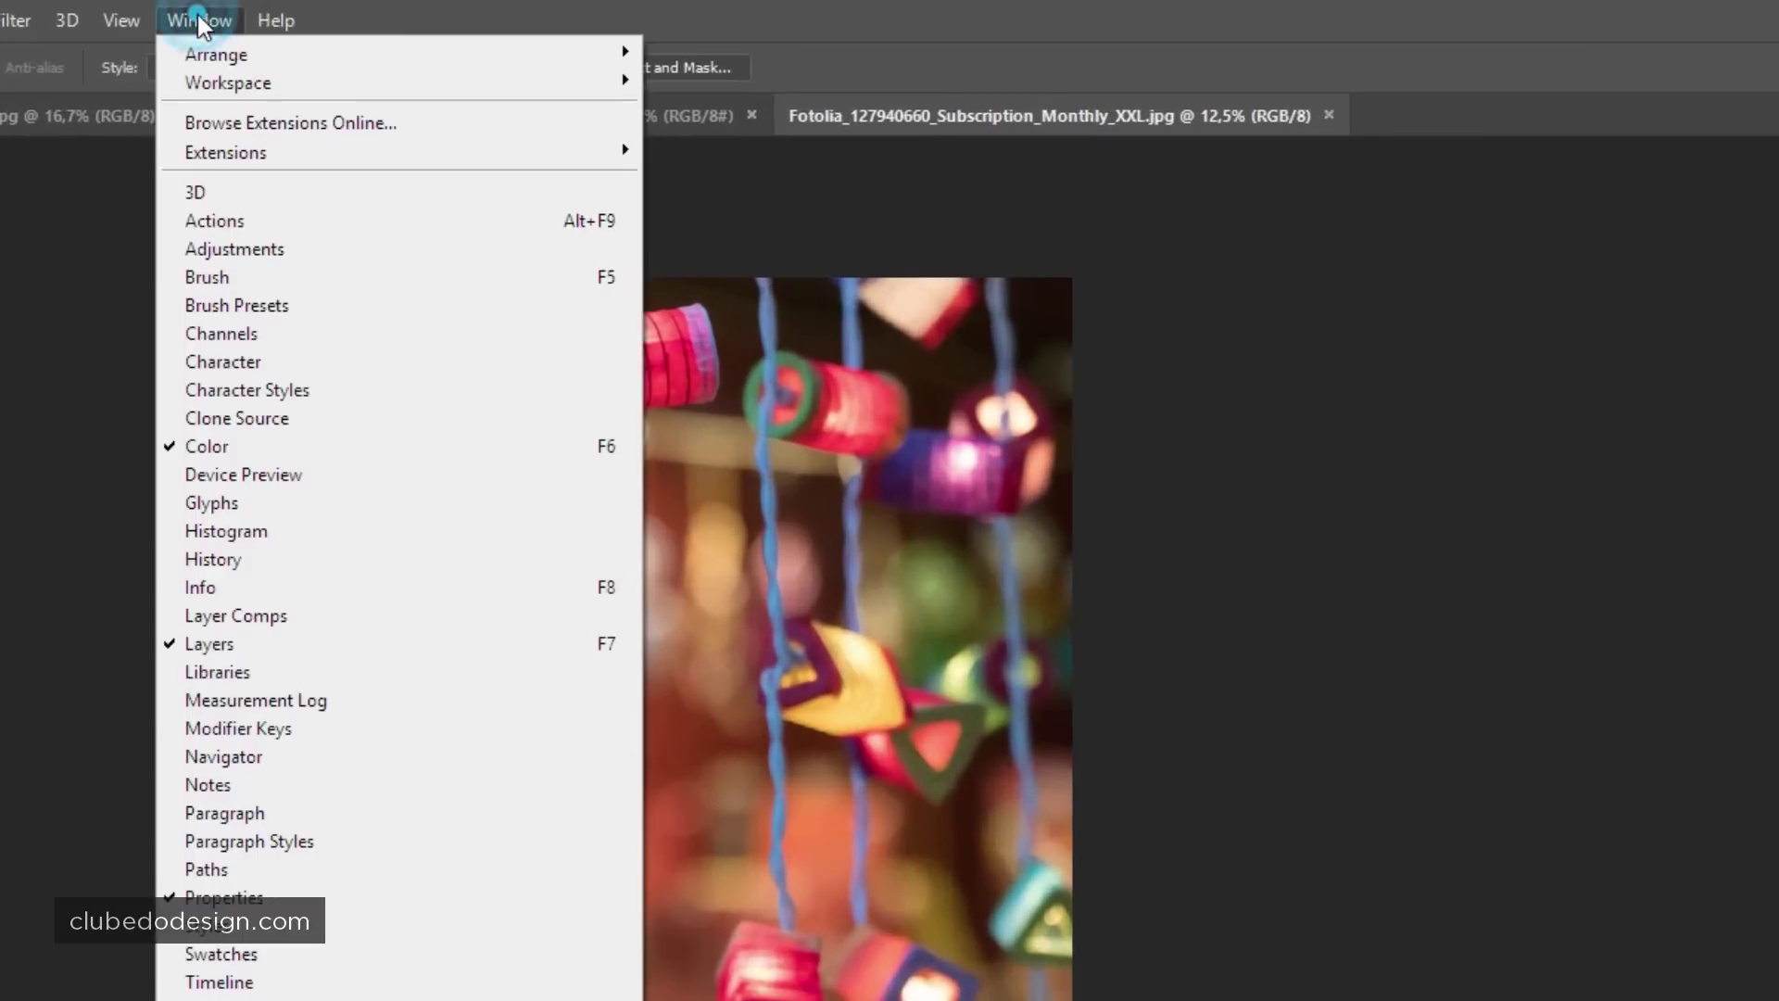
left_click(594, 225)
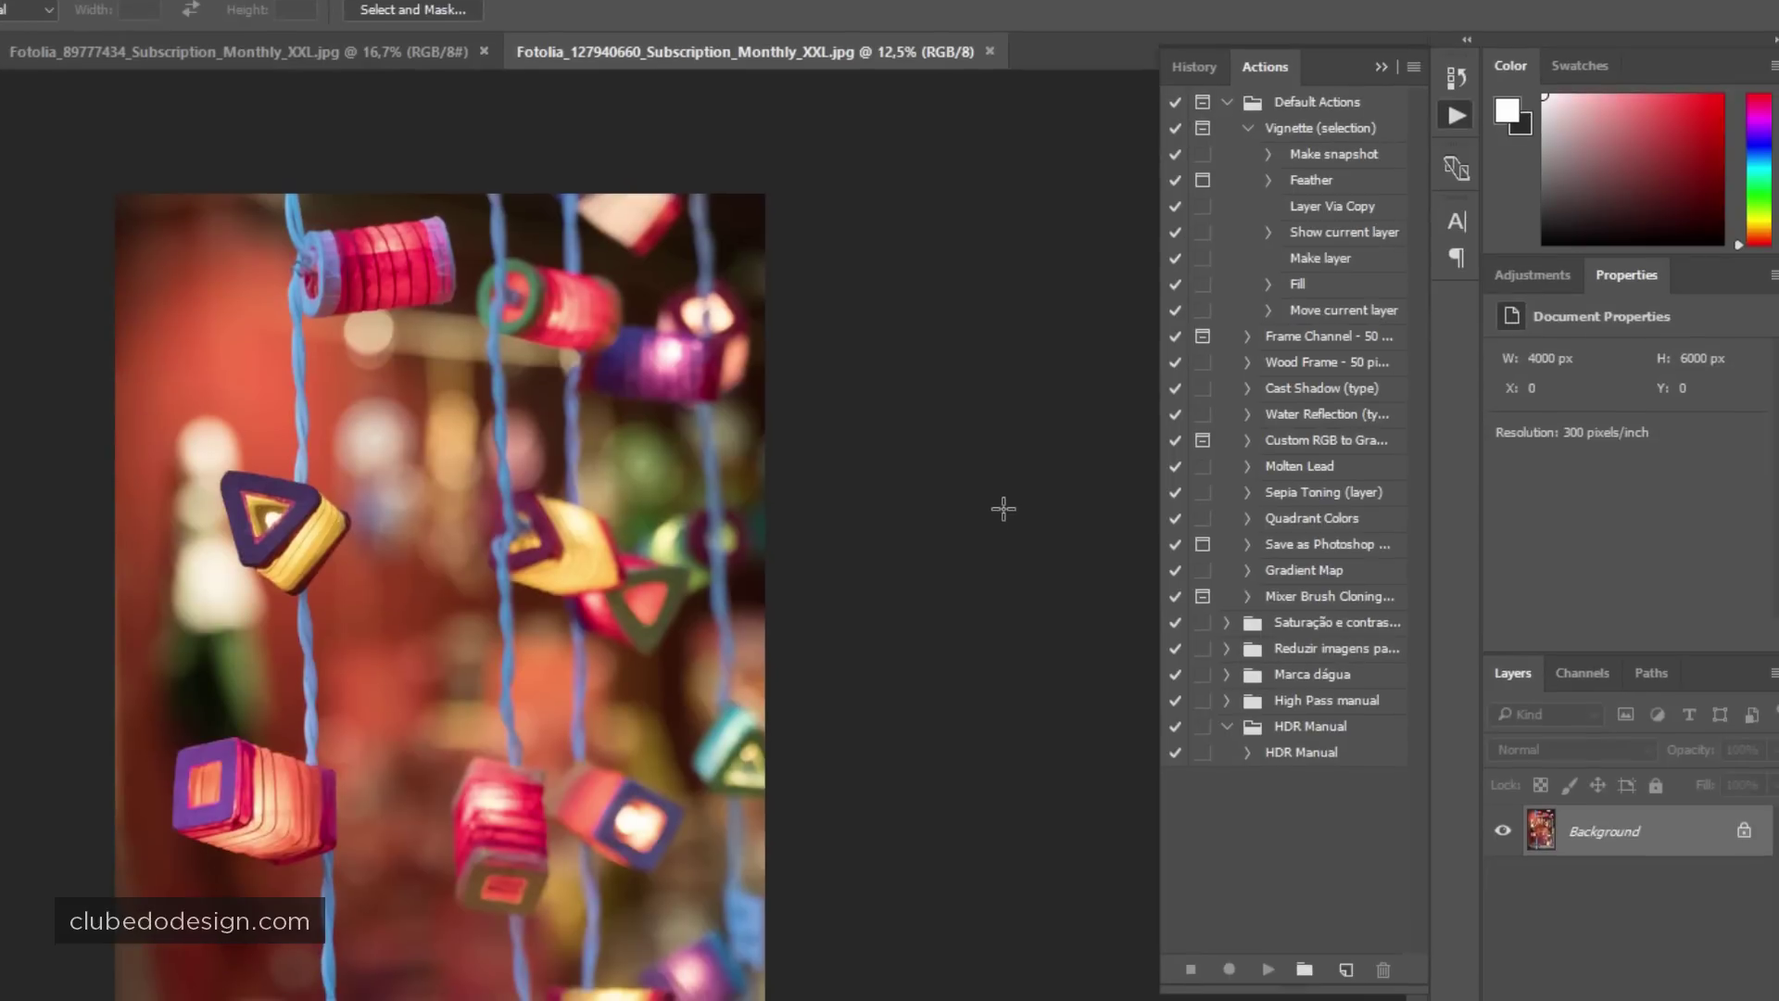
left_click(1227, 725)
left_click(1227, 102)
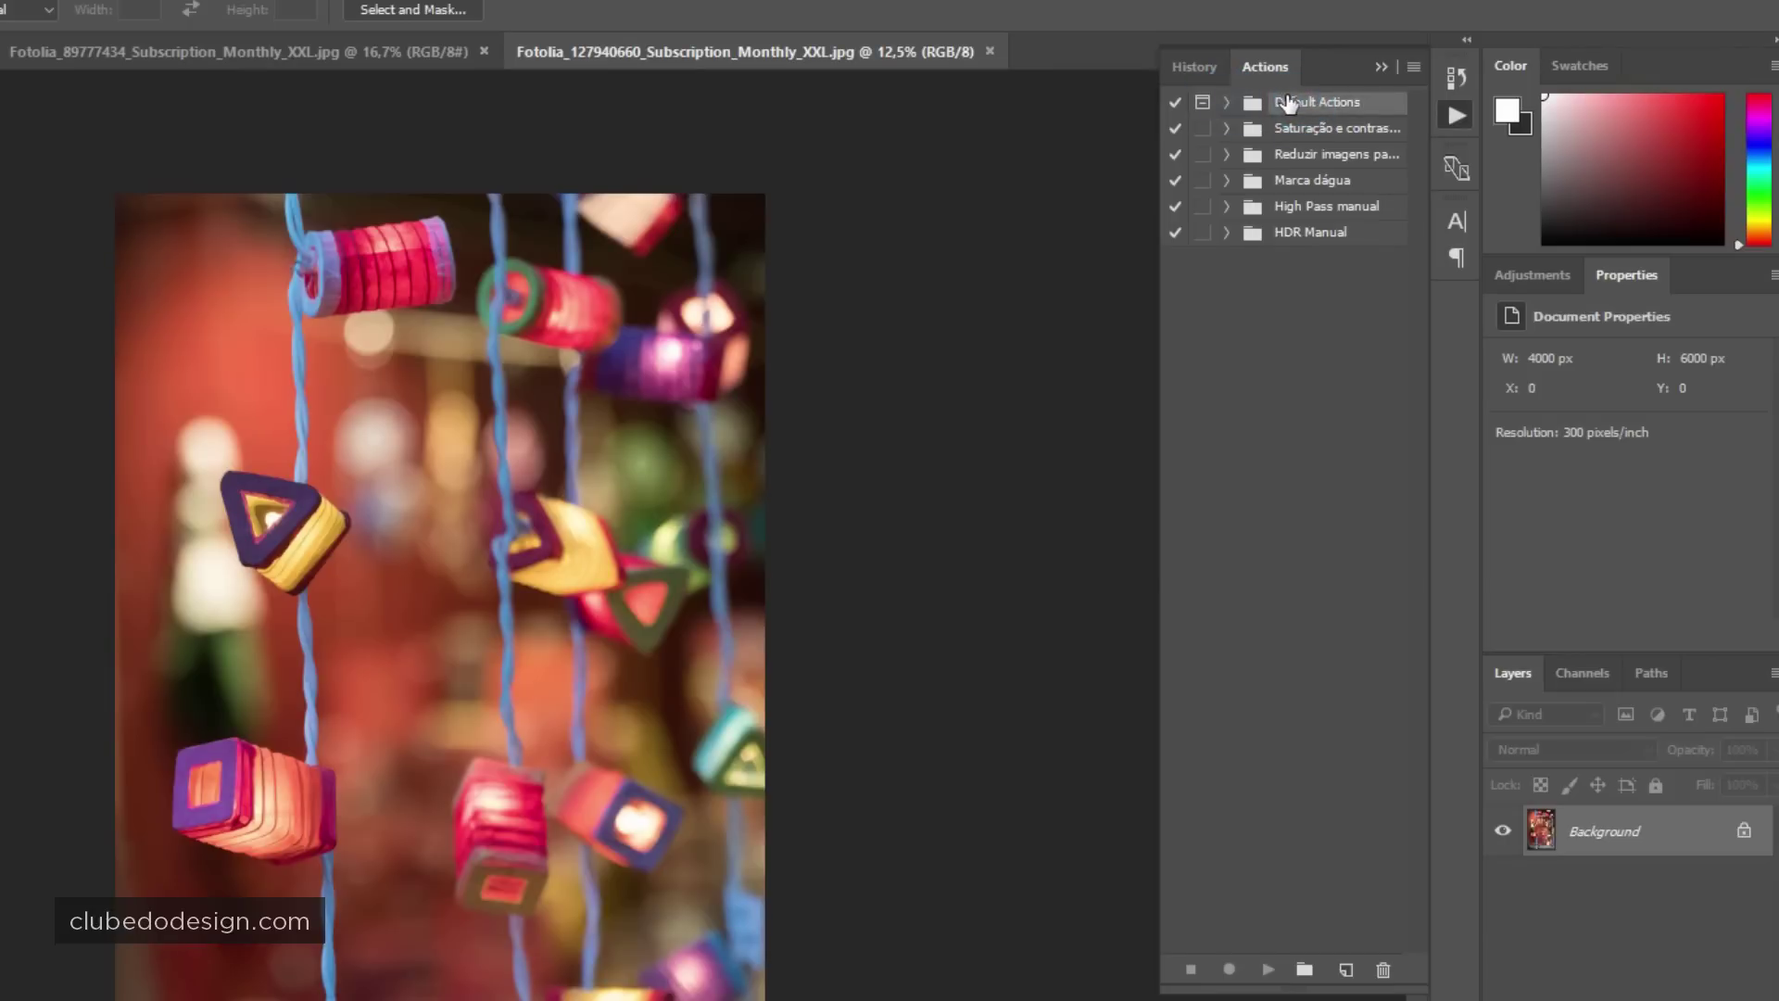
left_click(1321, 130)
left_click(1293, 181)
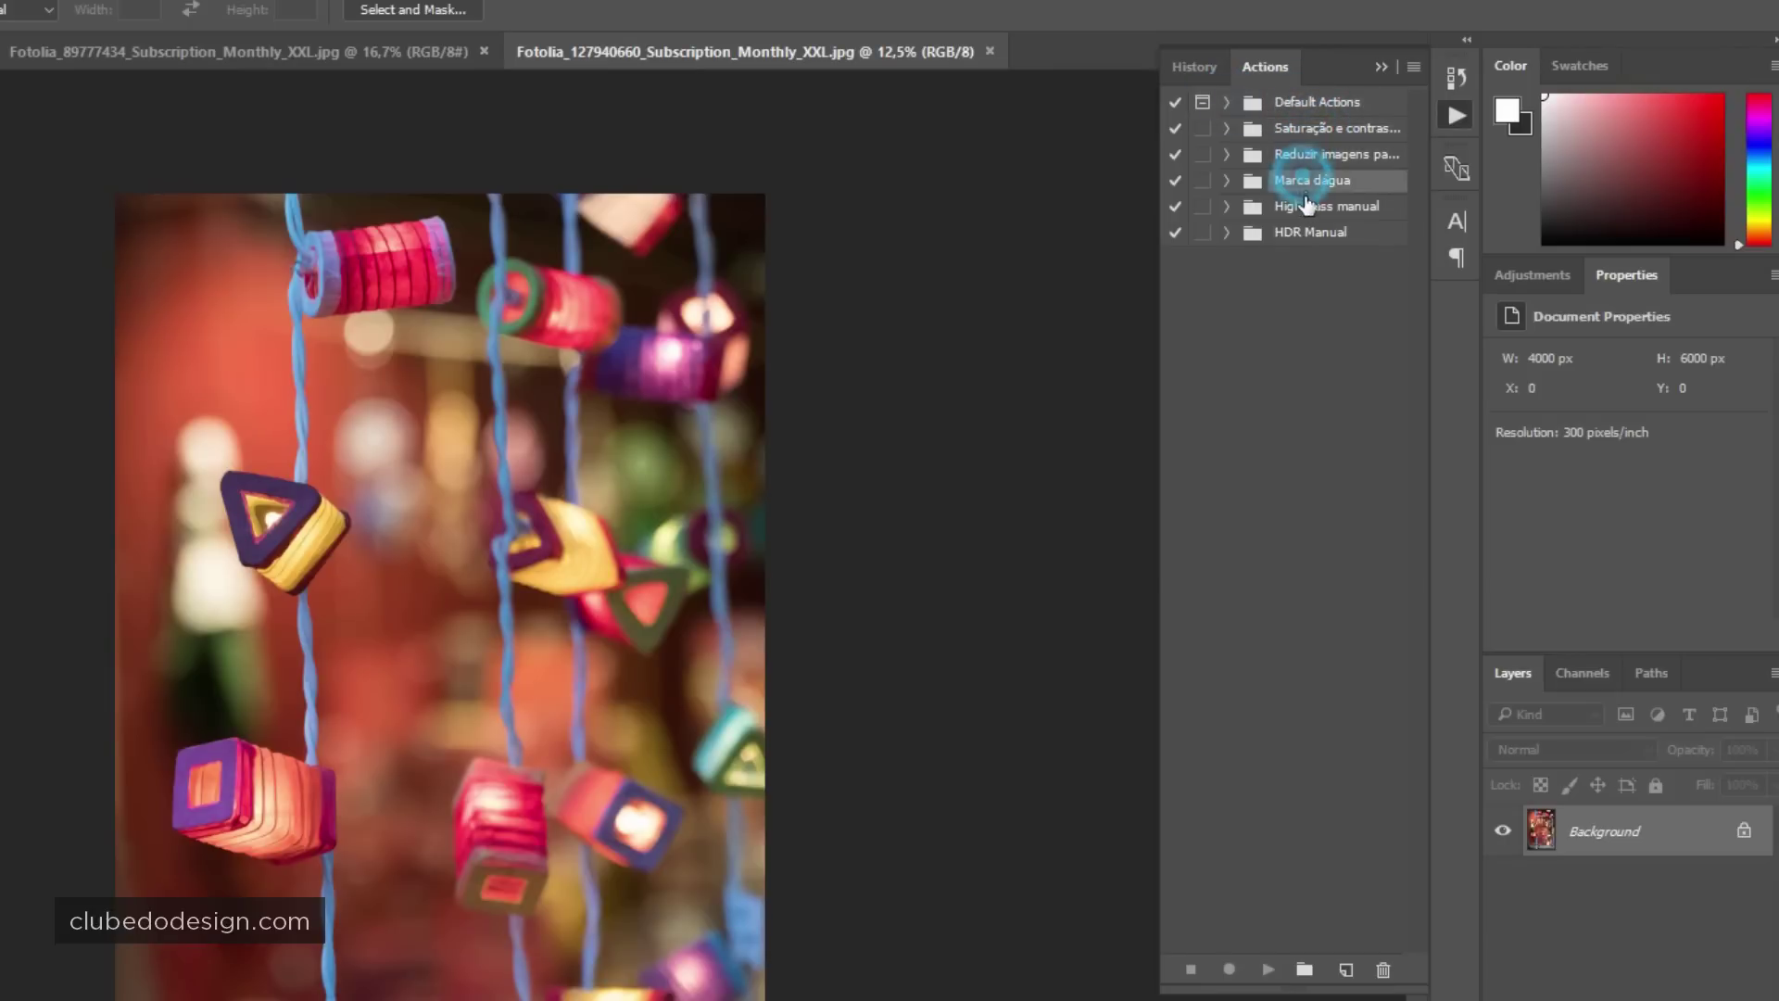
left_click(1300, 234)
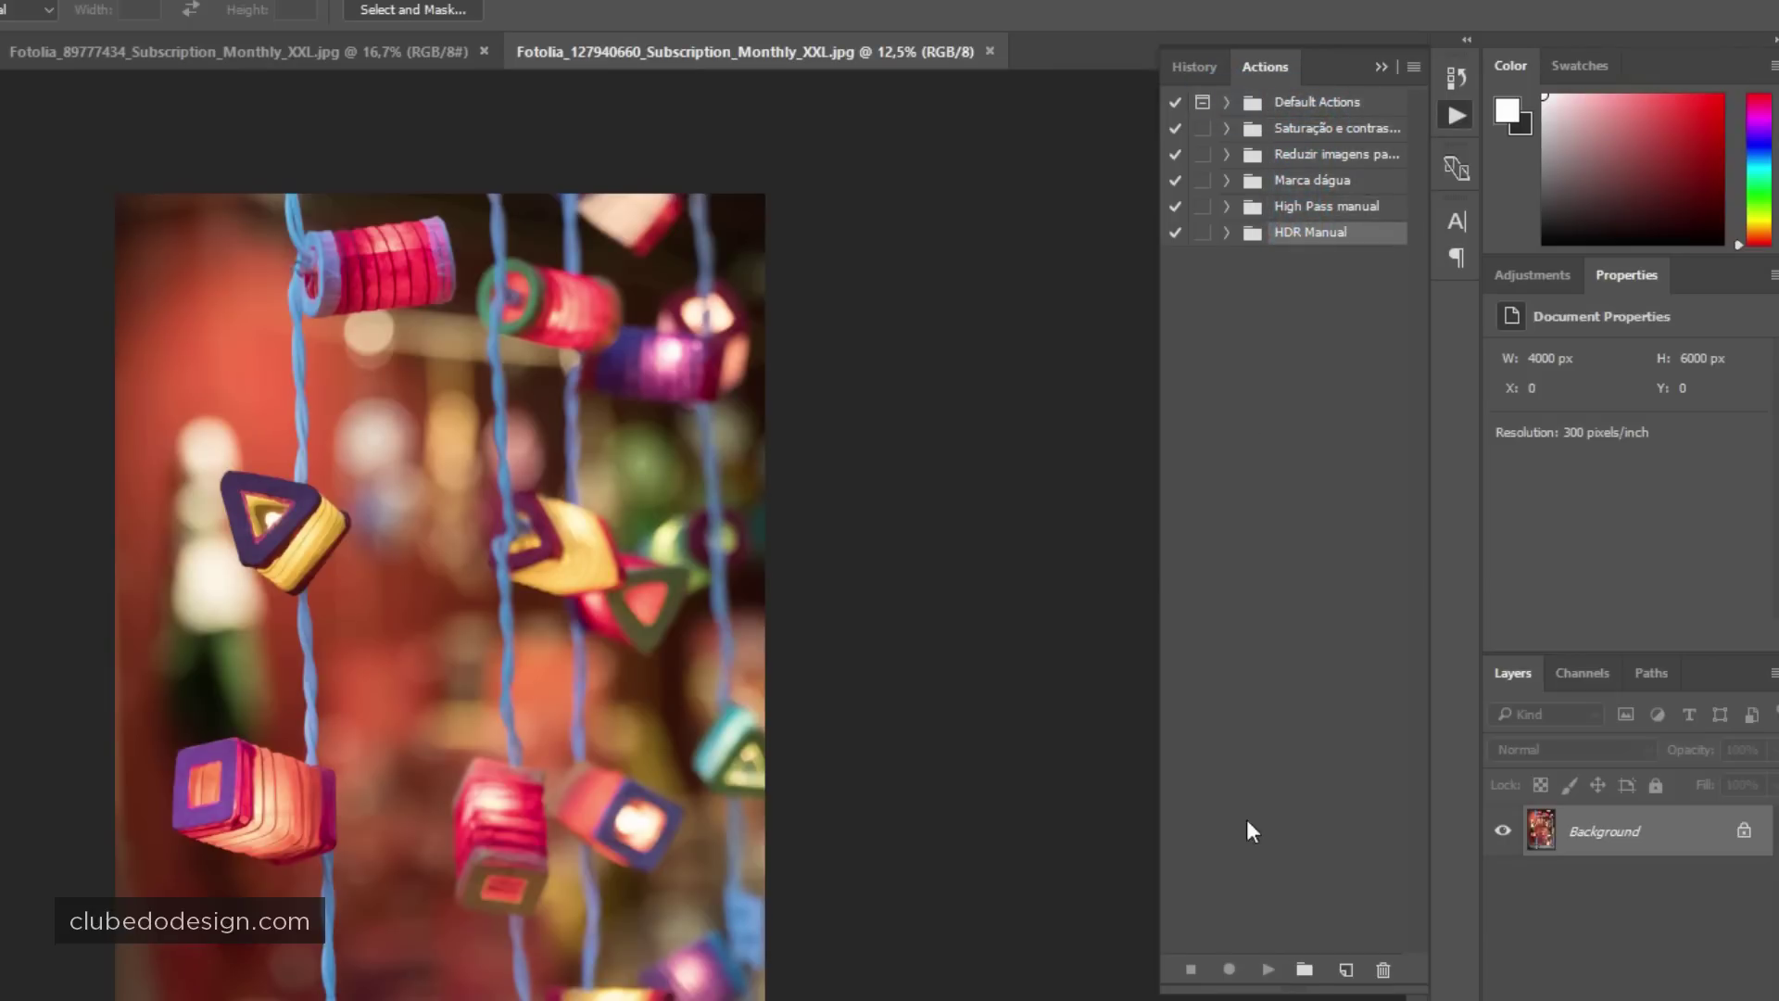
Create a new action set named 'Reduzir Imagens'.
left_click(1305, 969)
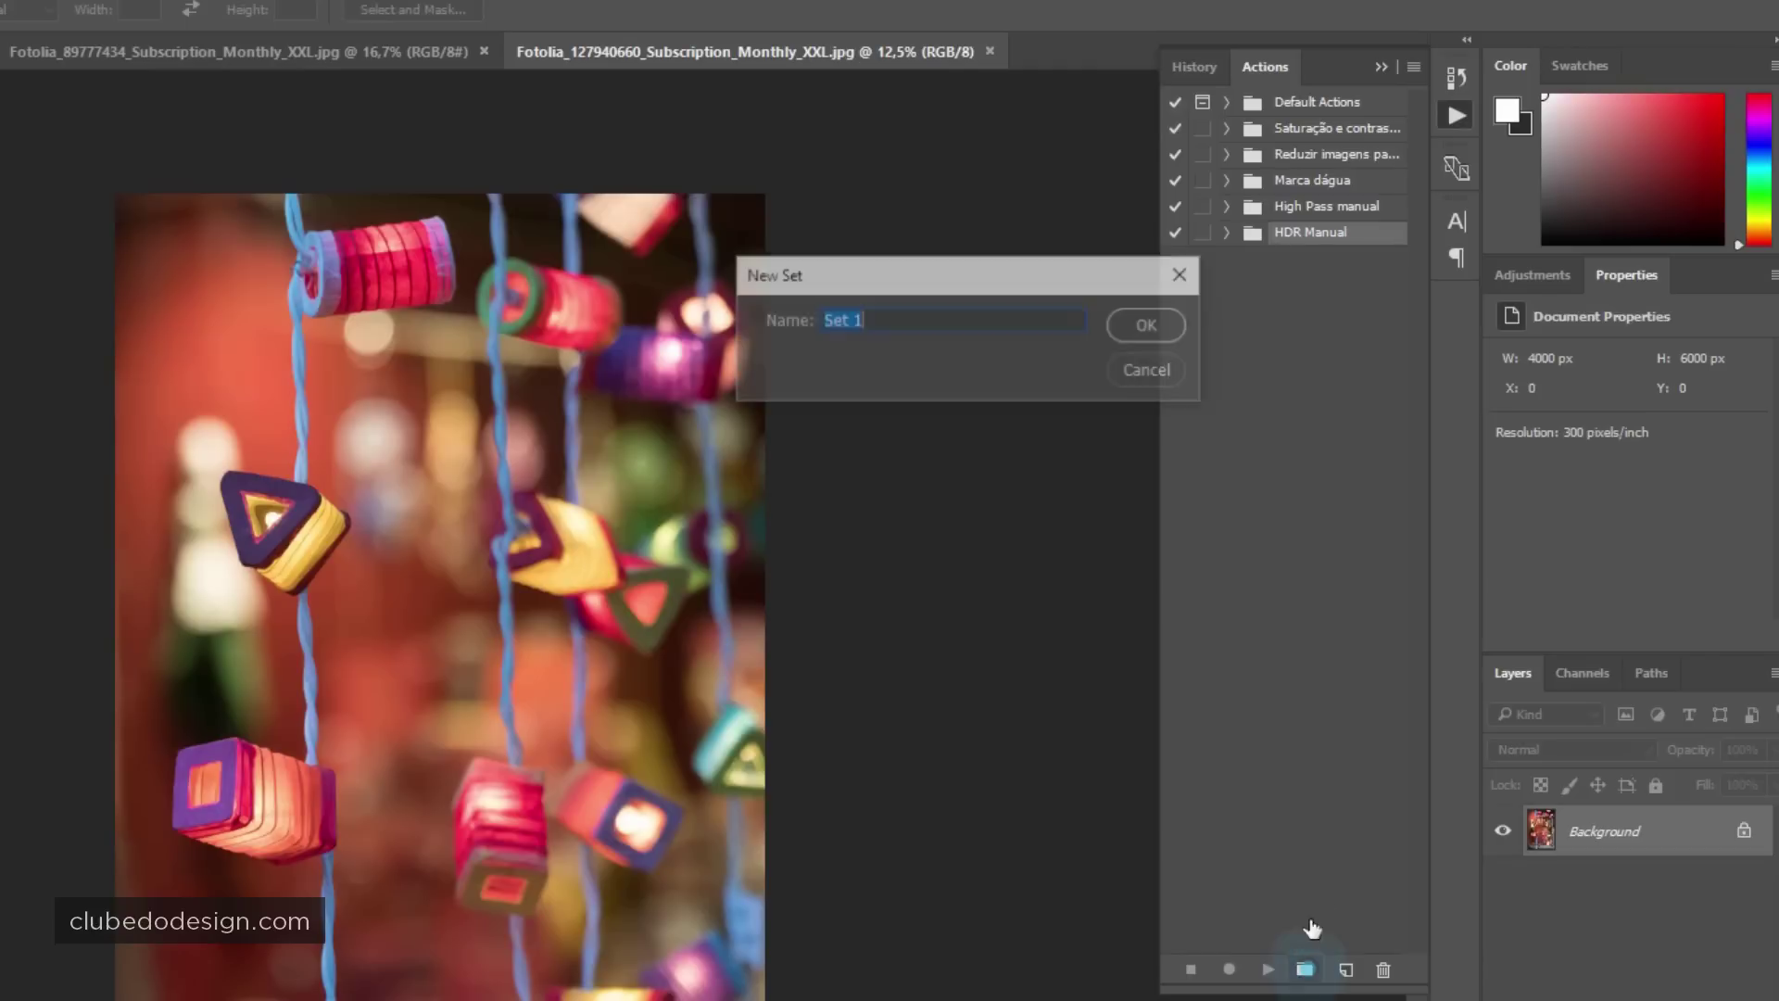
type("Red")
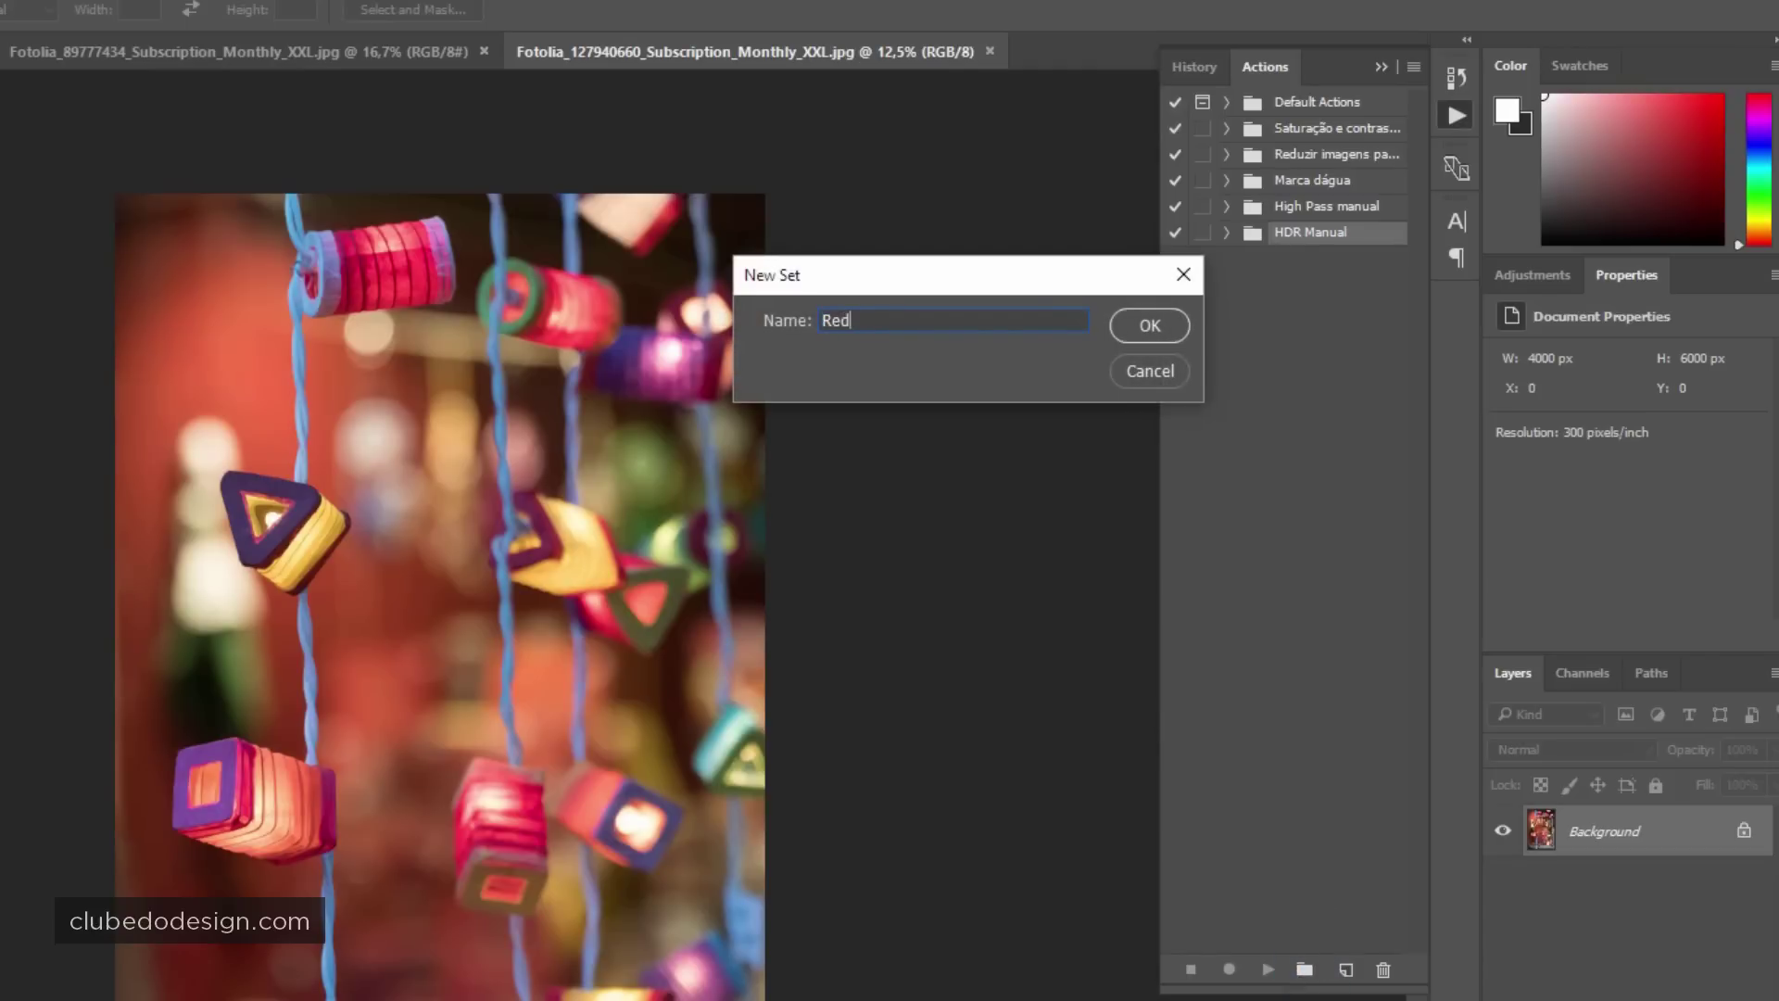
type("uzir Imagens")
key("Return")
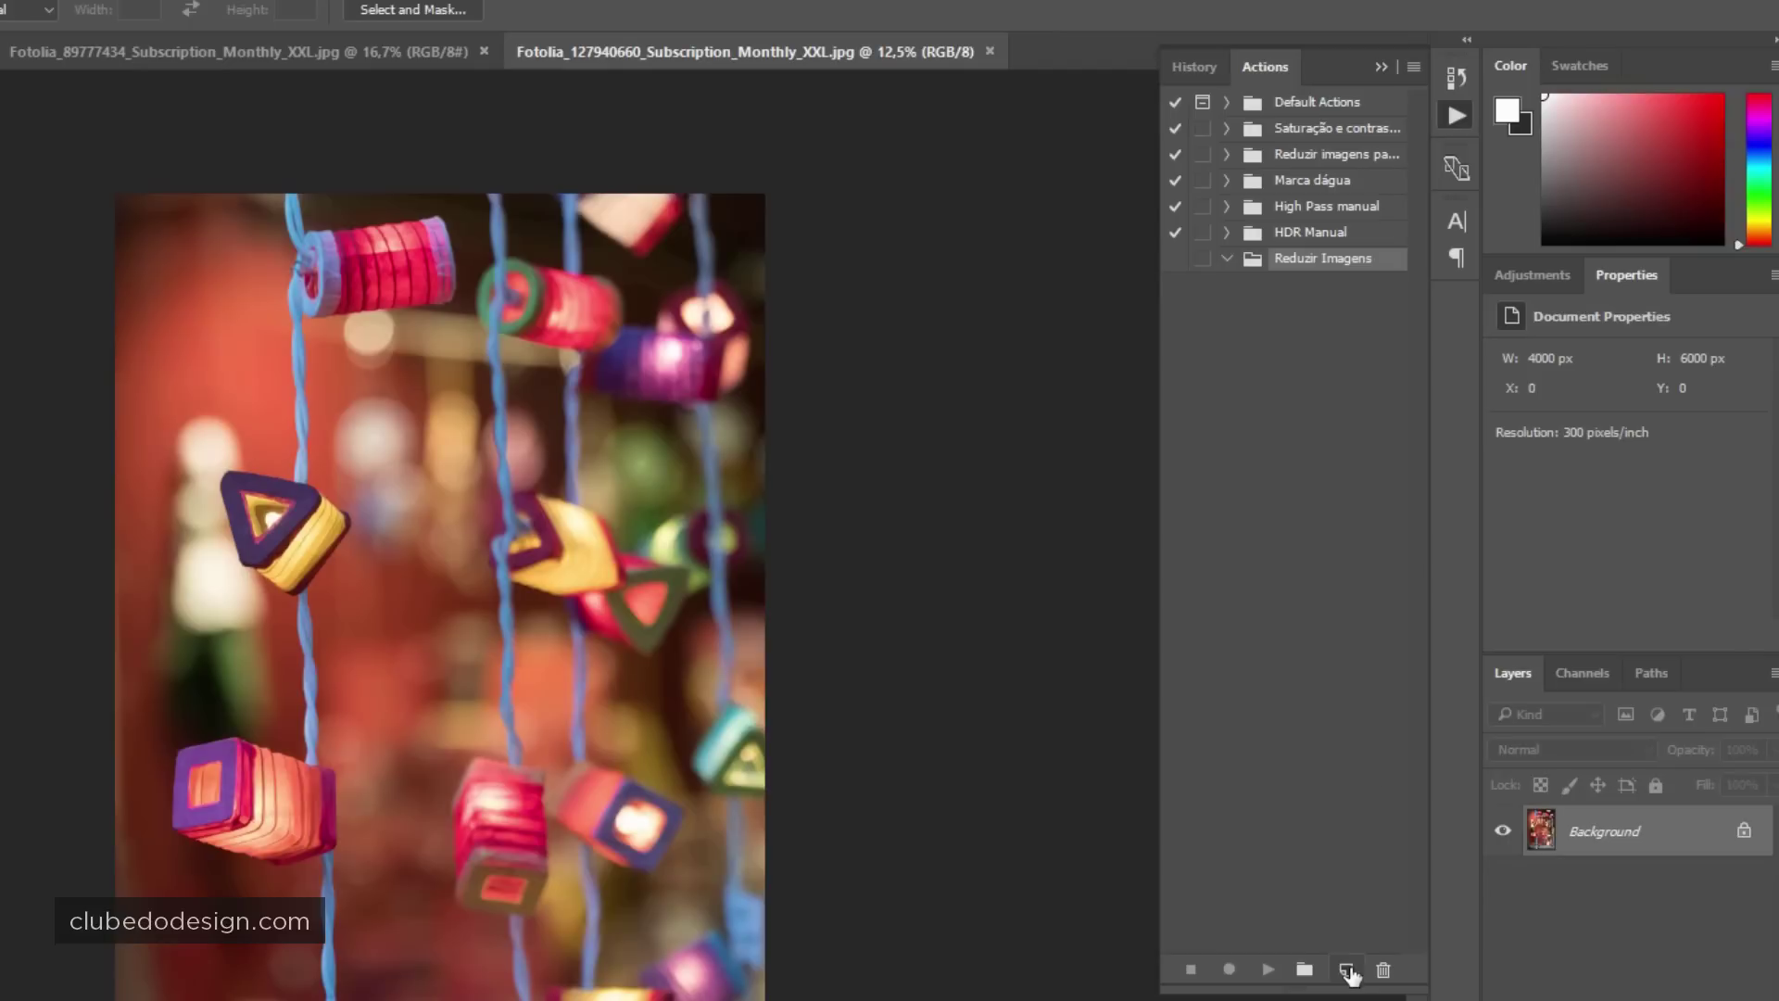
Create the 'Reduzir 1000 v' action in the Reduzir Imagens set and begin recording.
left_click(1347, 969)
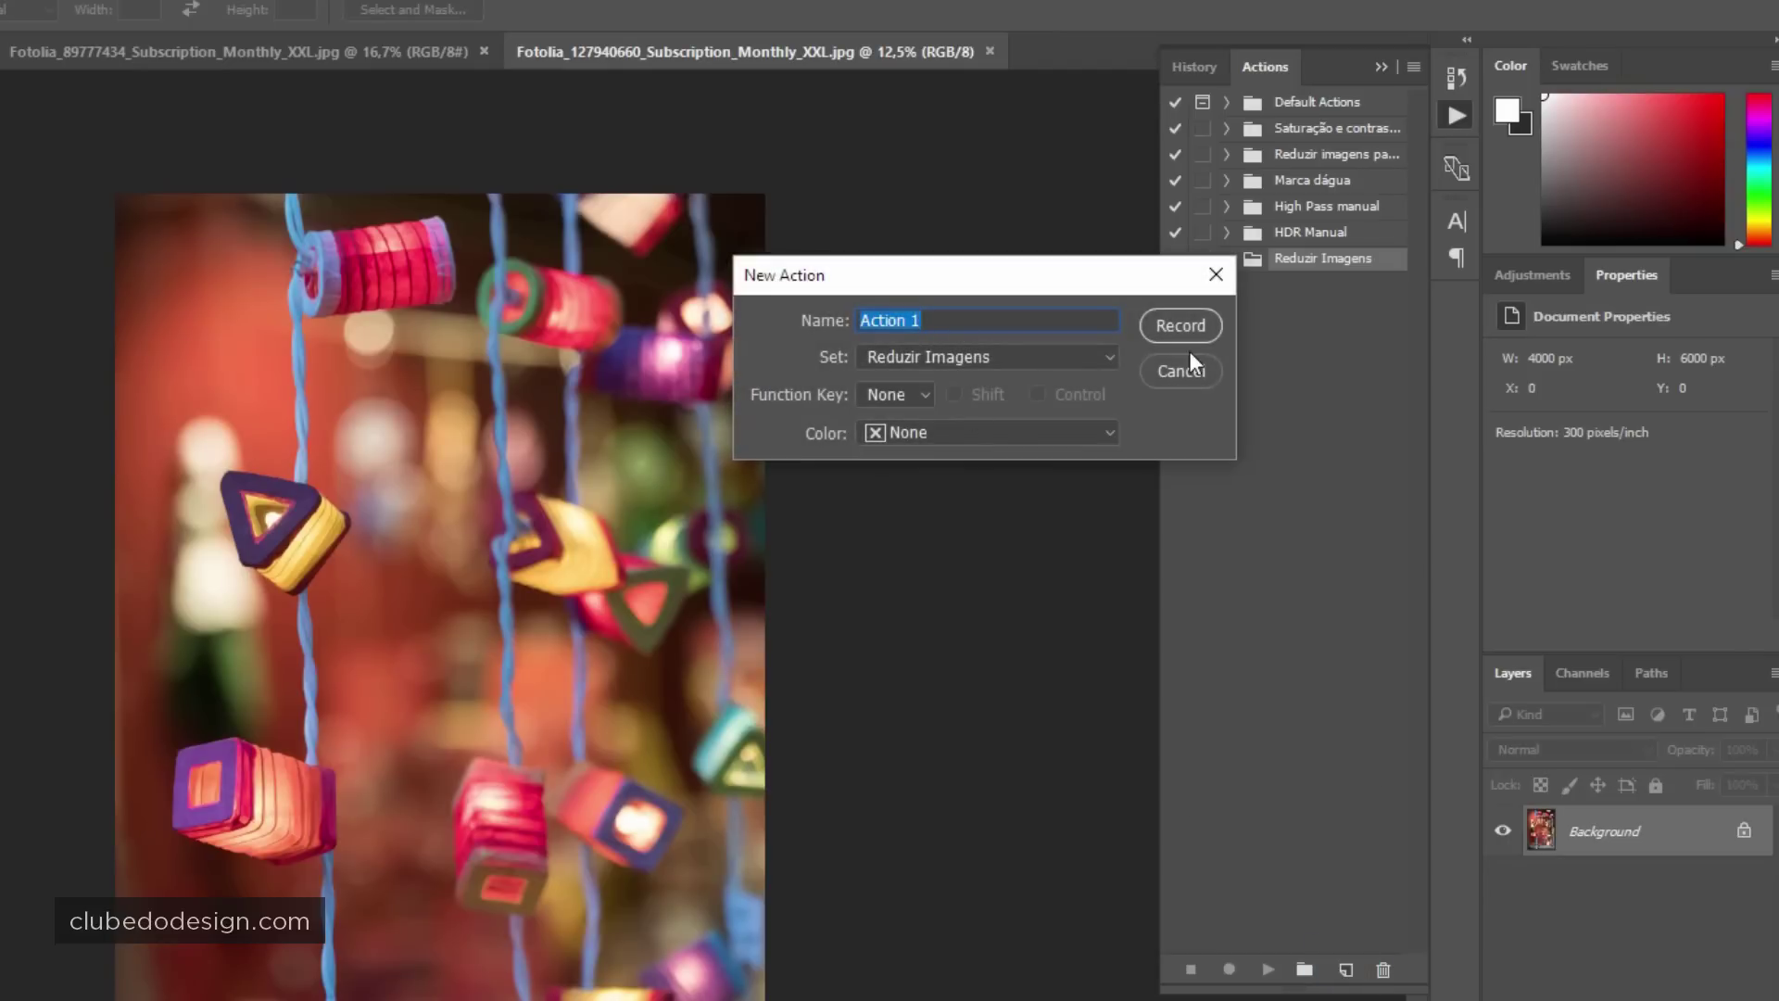
type("Reduzir ")
type("1000 ")
type("v")
left_click(1163, 324)
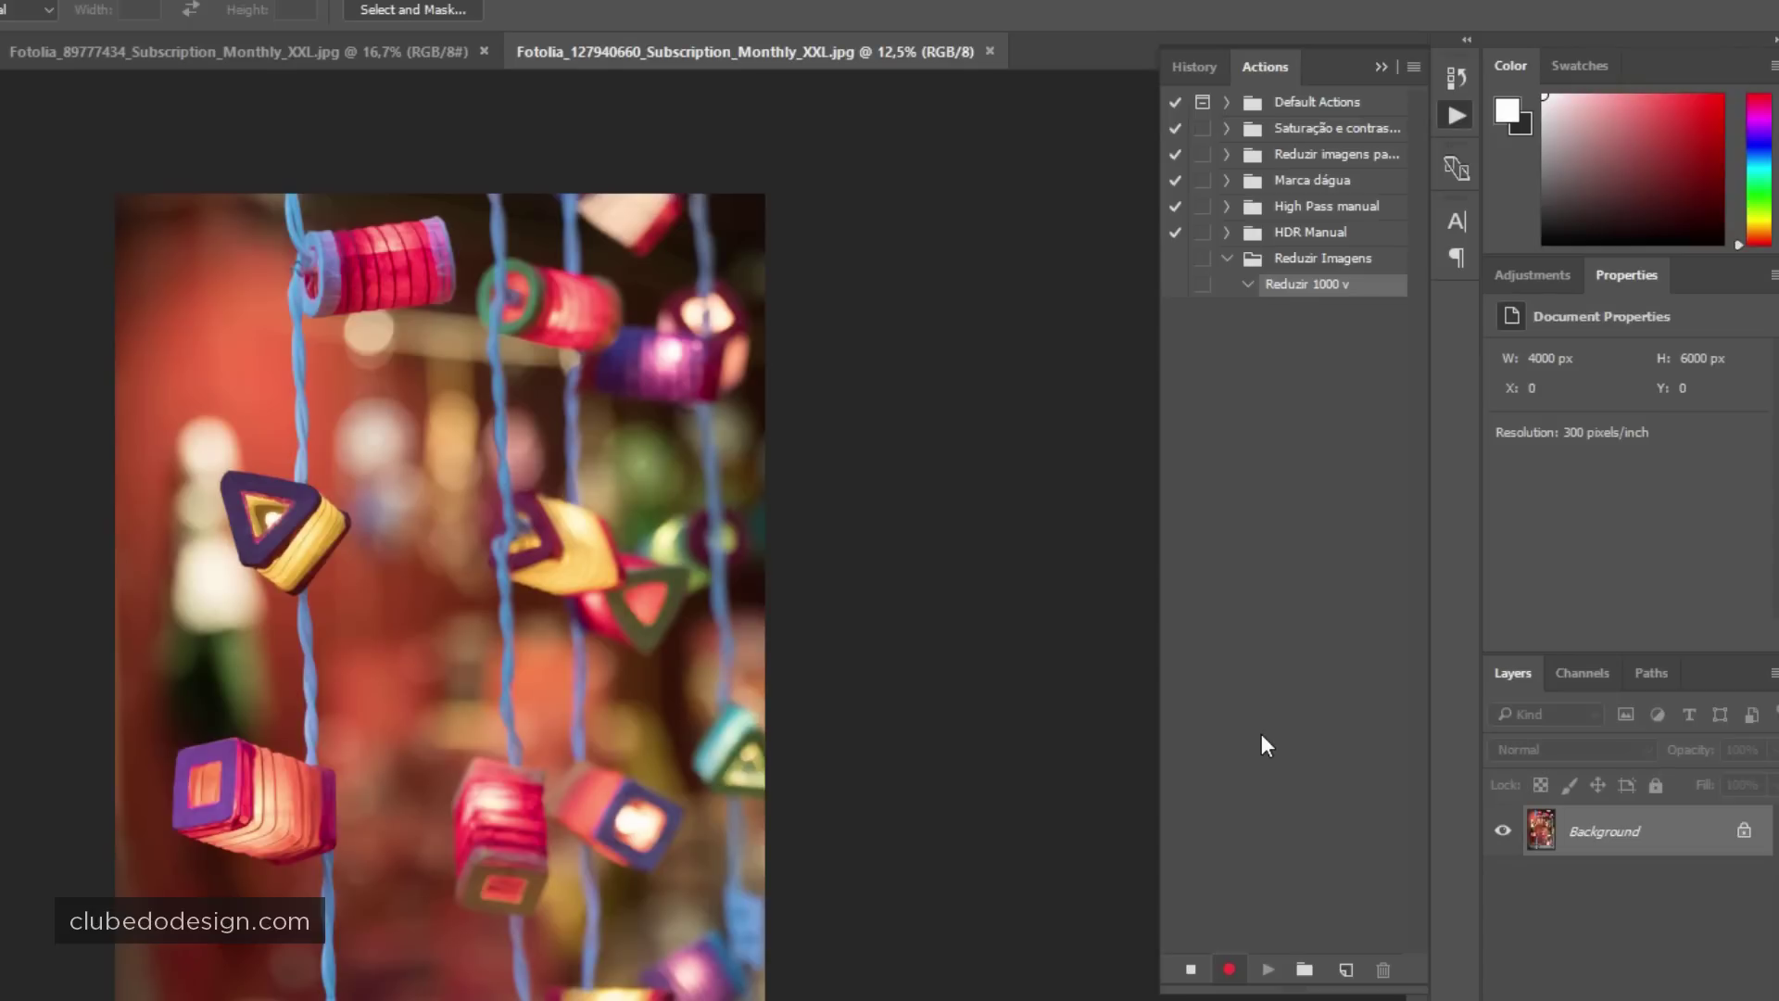
Record resizing the lanterns photo to 1000 px high (667 × 1000 px).
key("ctrl+alt+i")
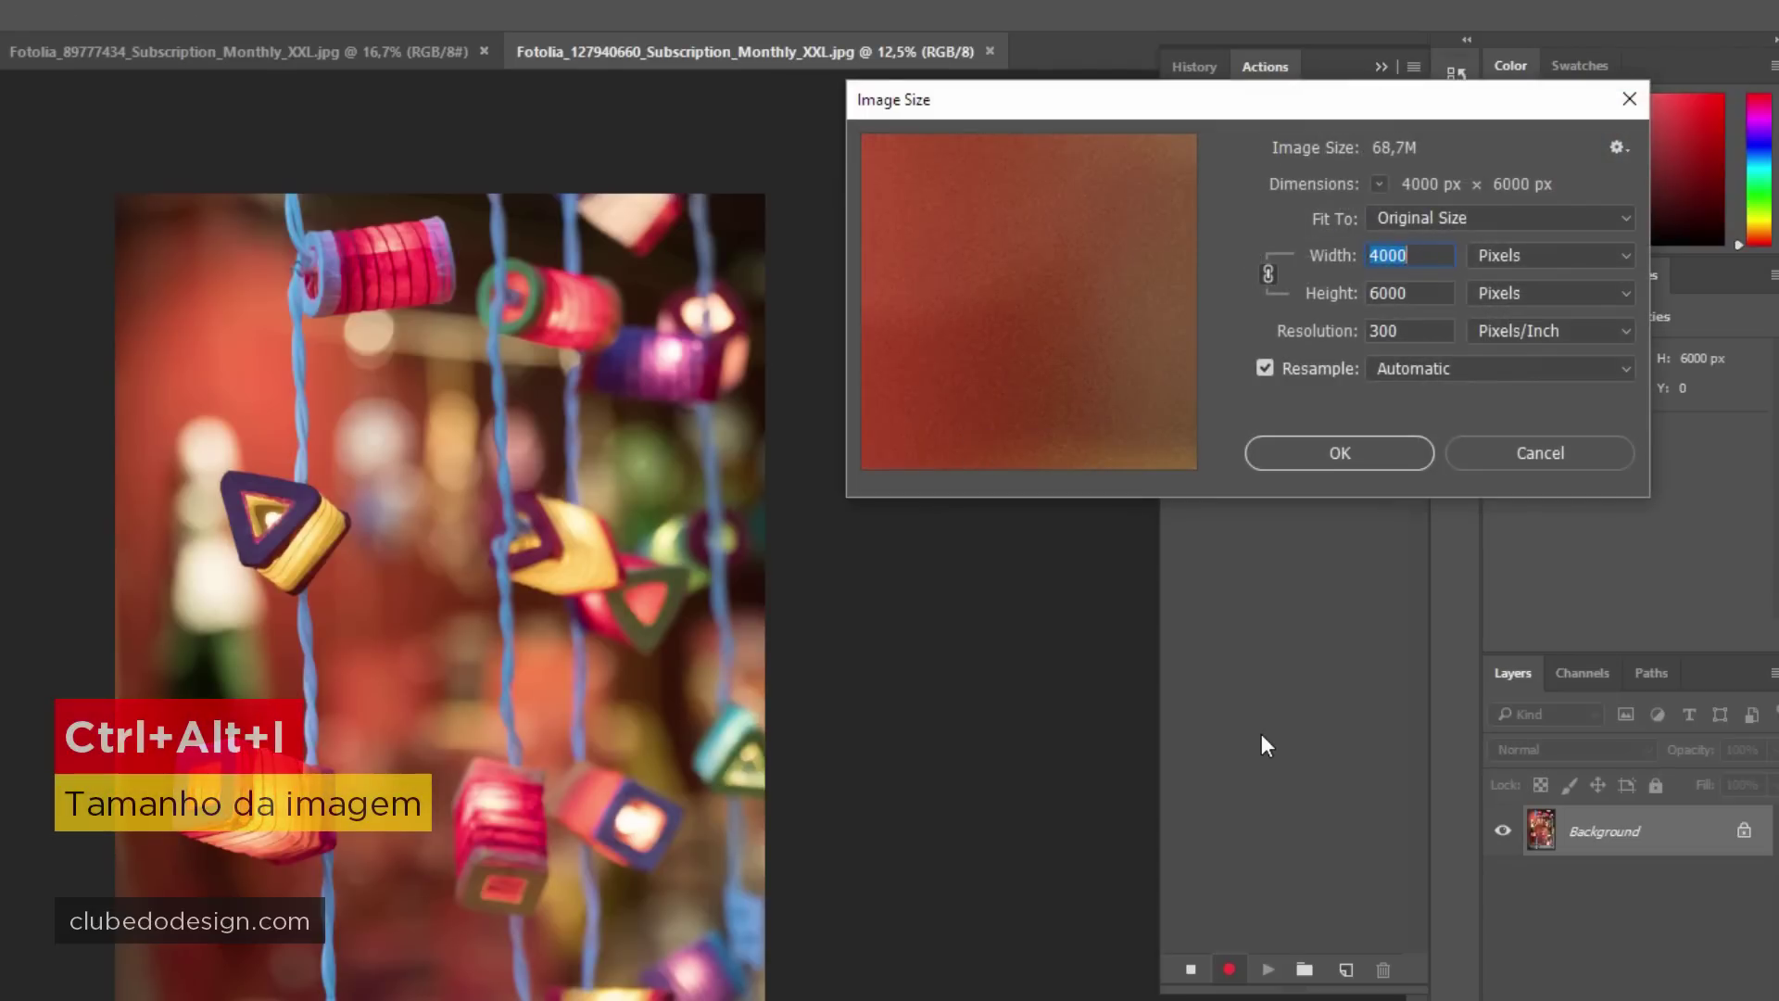
left_click(1421, 293)
type("1")
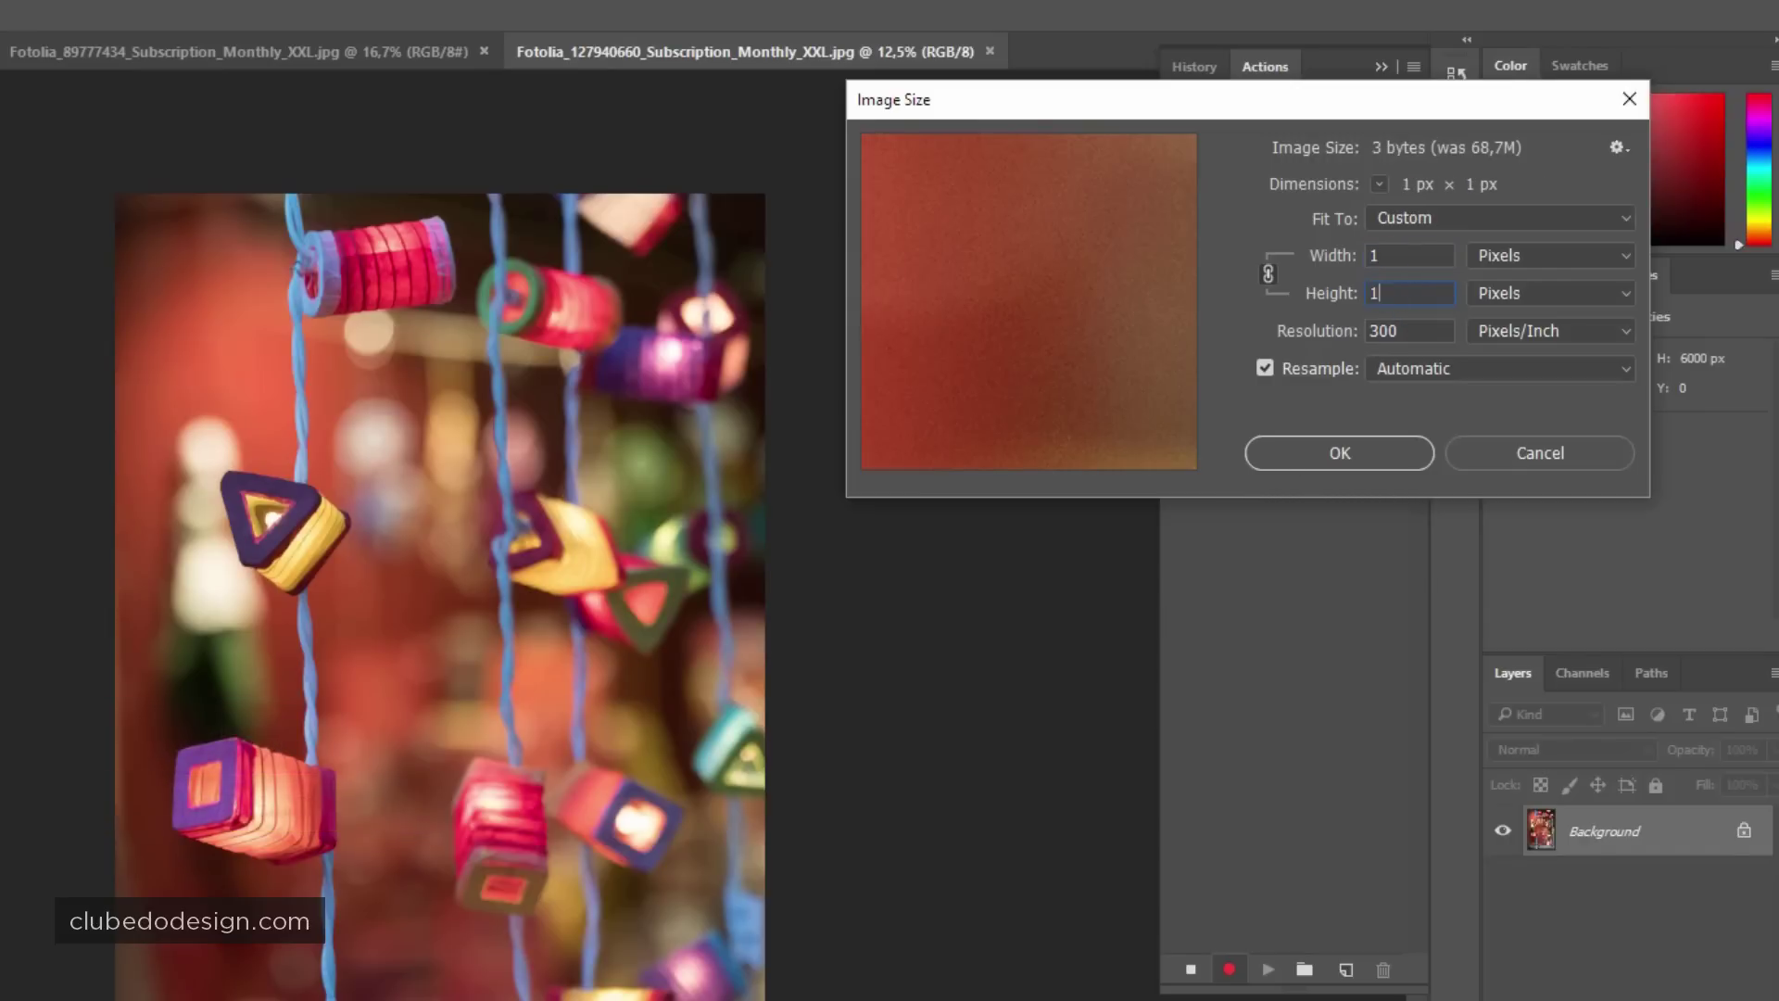
type("000")
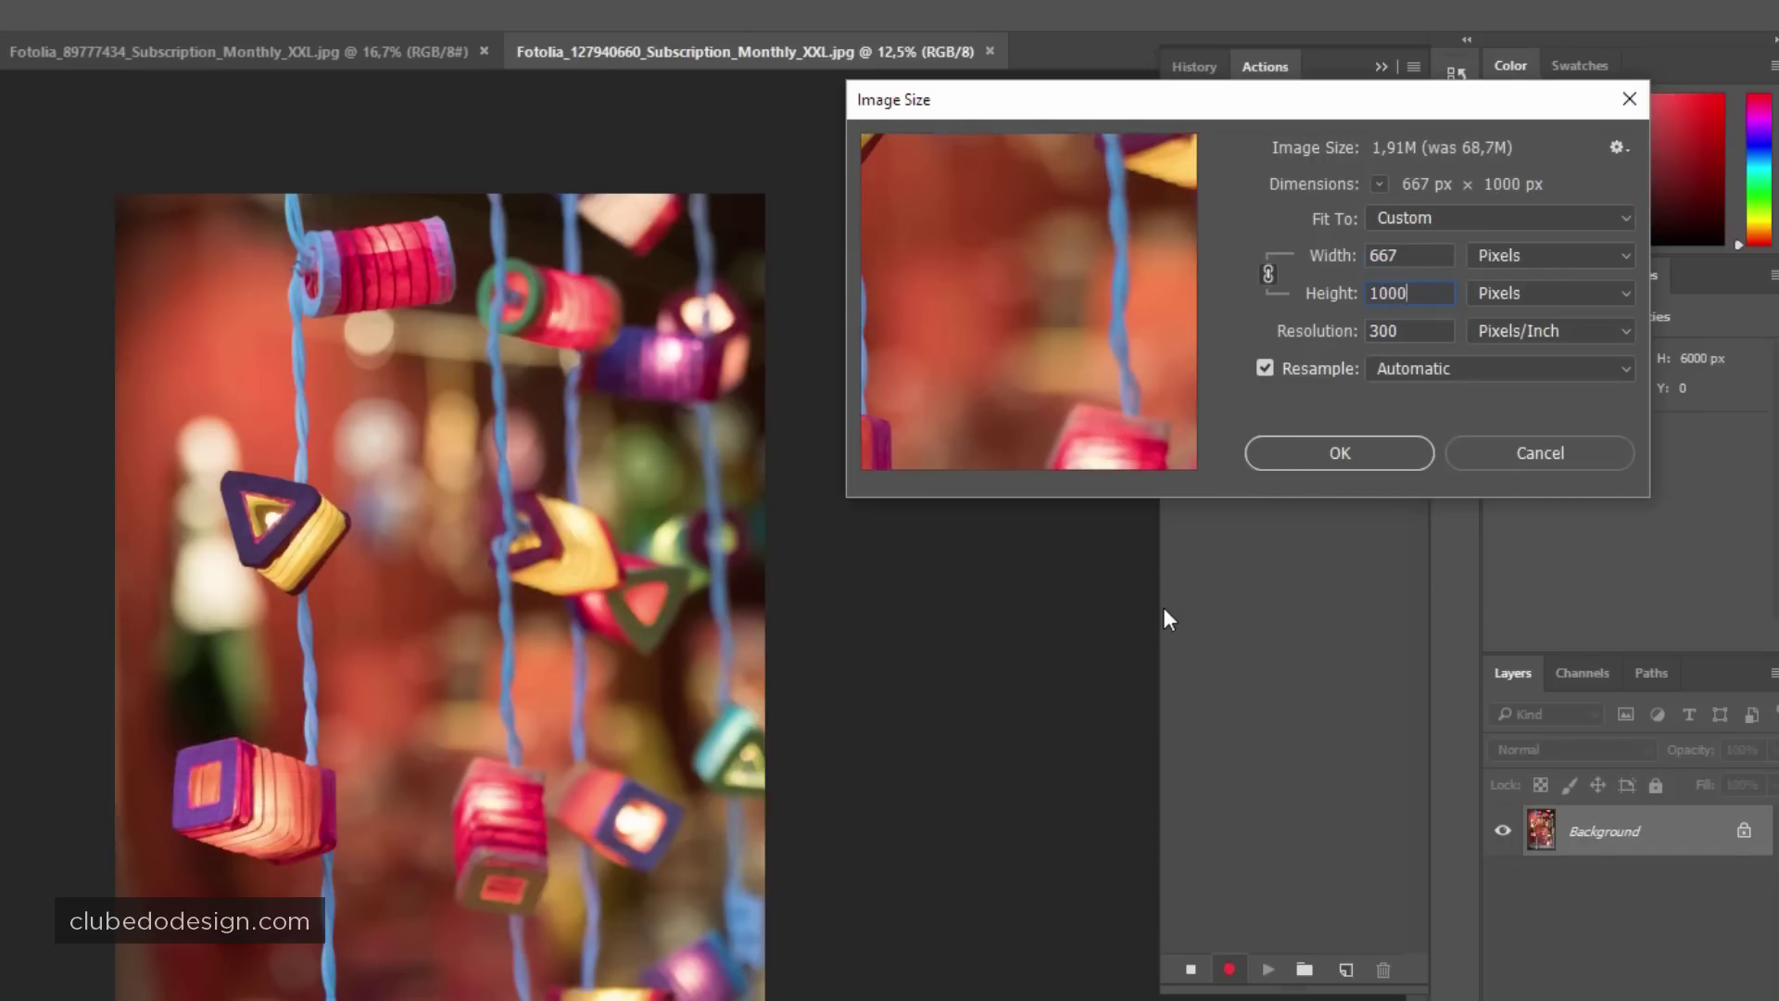
left_click(1277, 450)
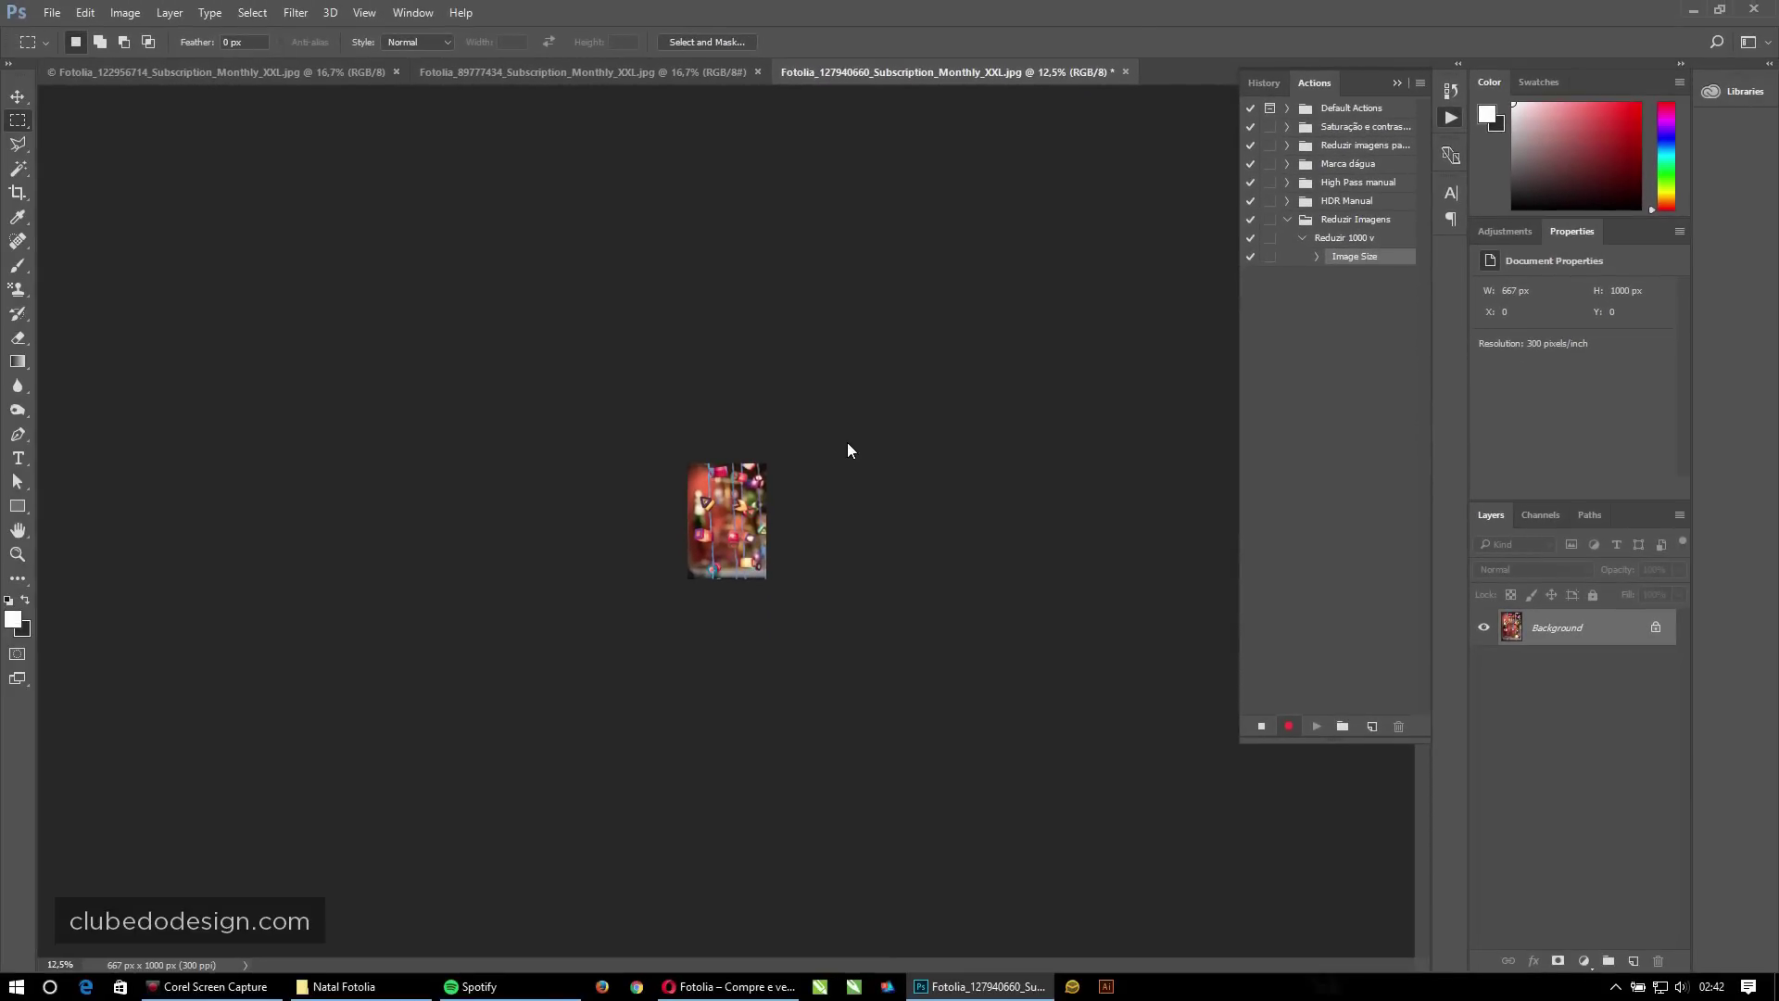
Record saving the photo as a quality-8 JPEG in Reduzidas manualmente.
key("ctrl+shift+s")
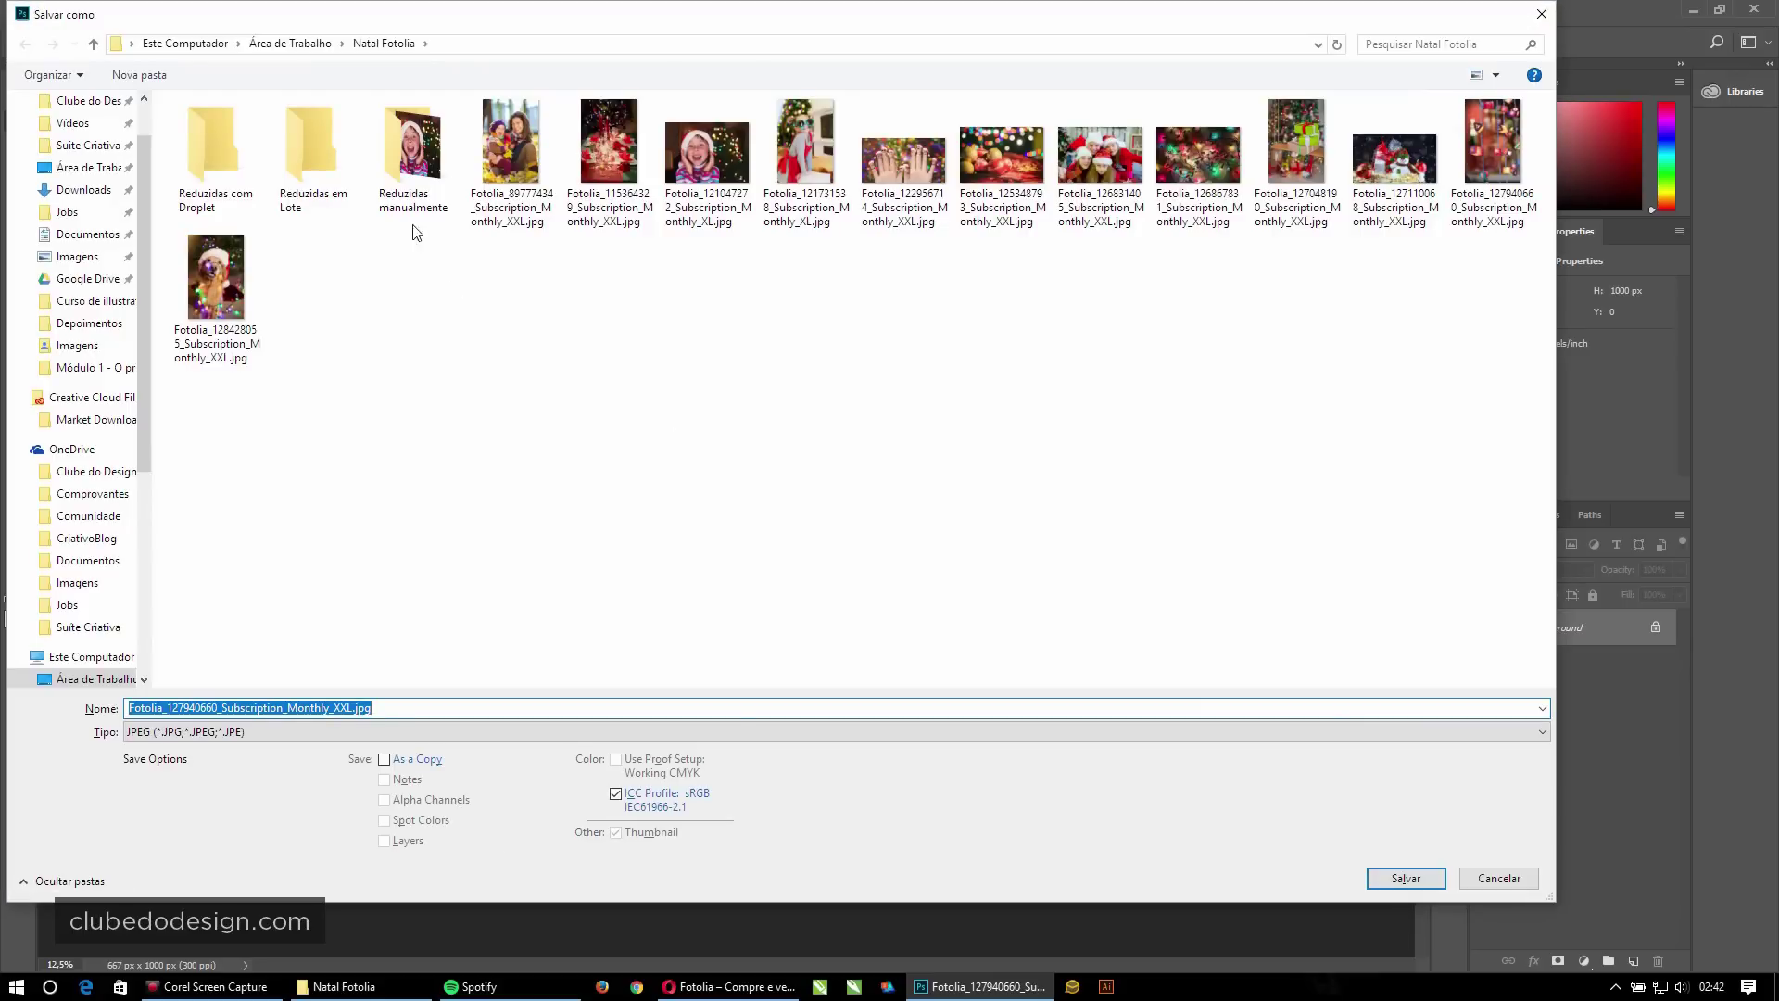
double_click(413, 148)
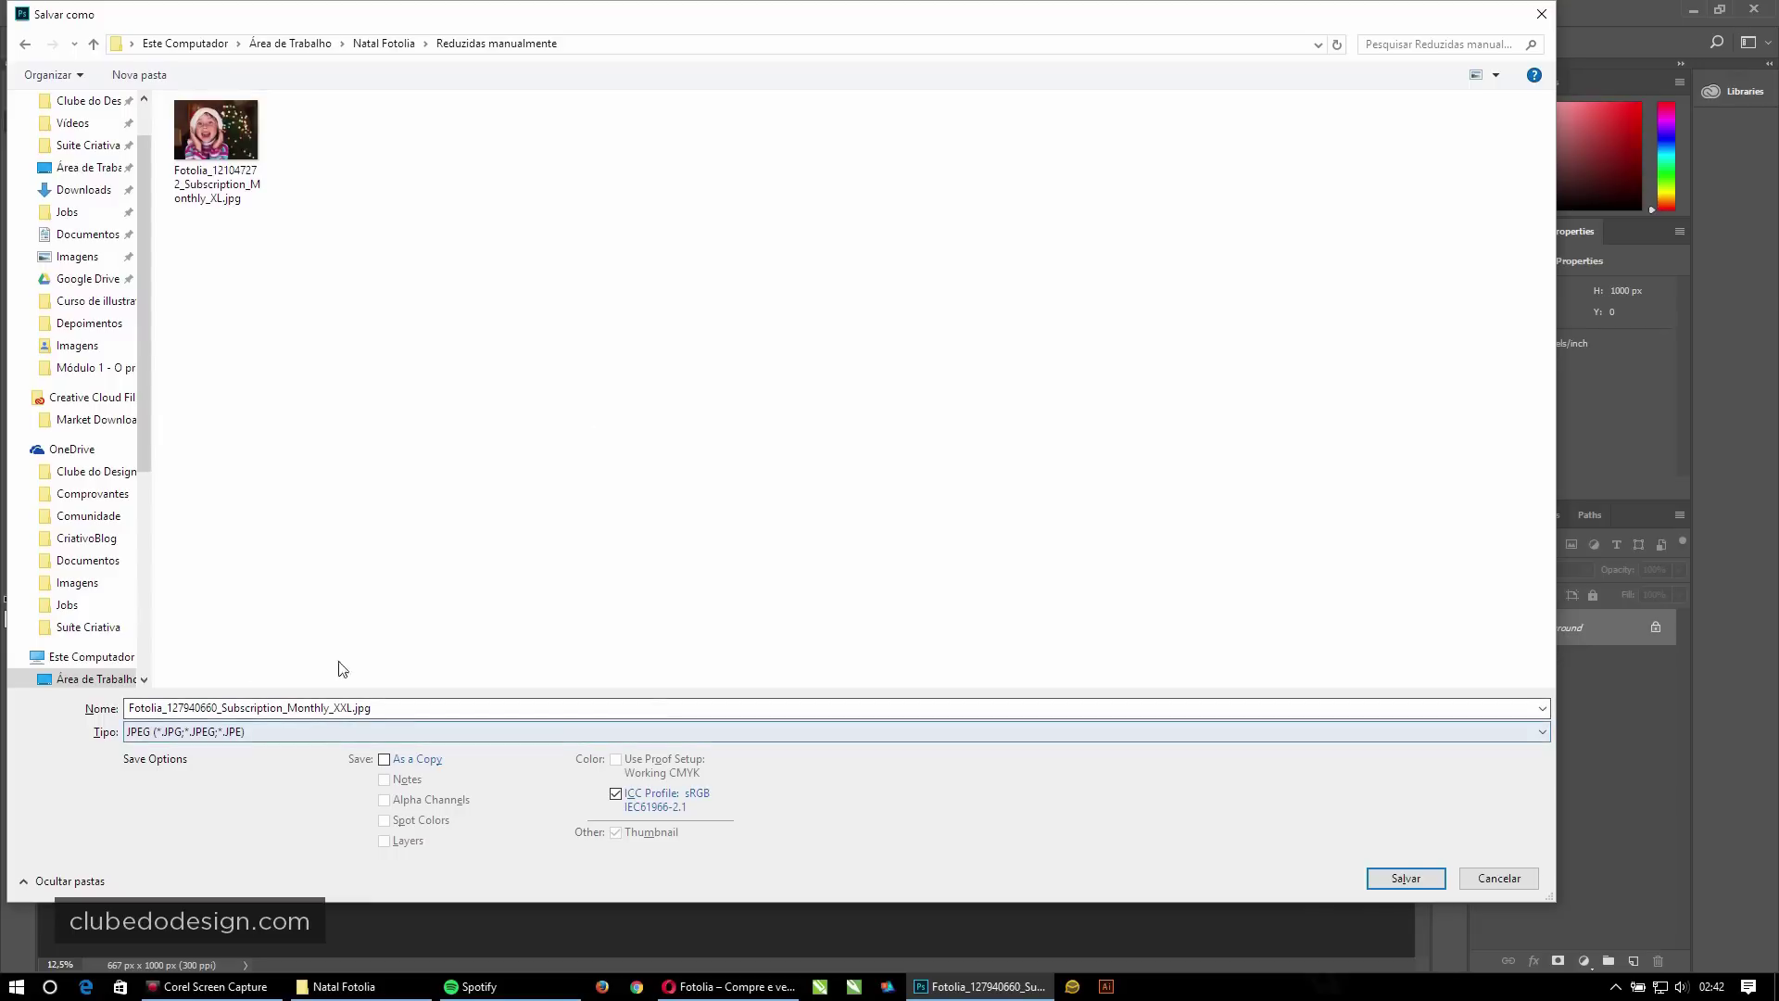
left_click(1395, 875)
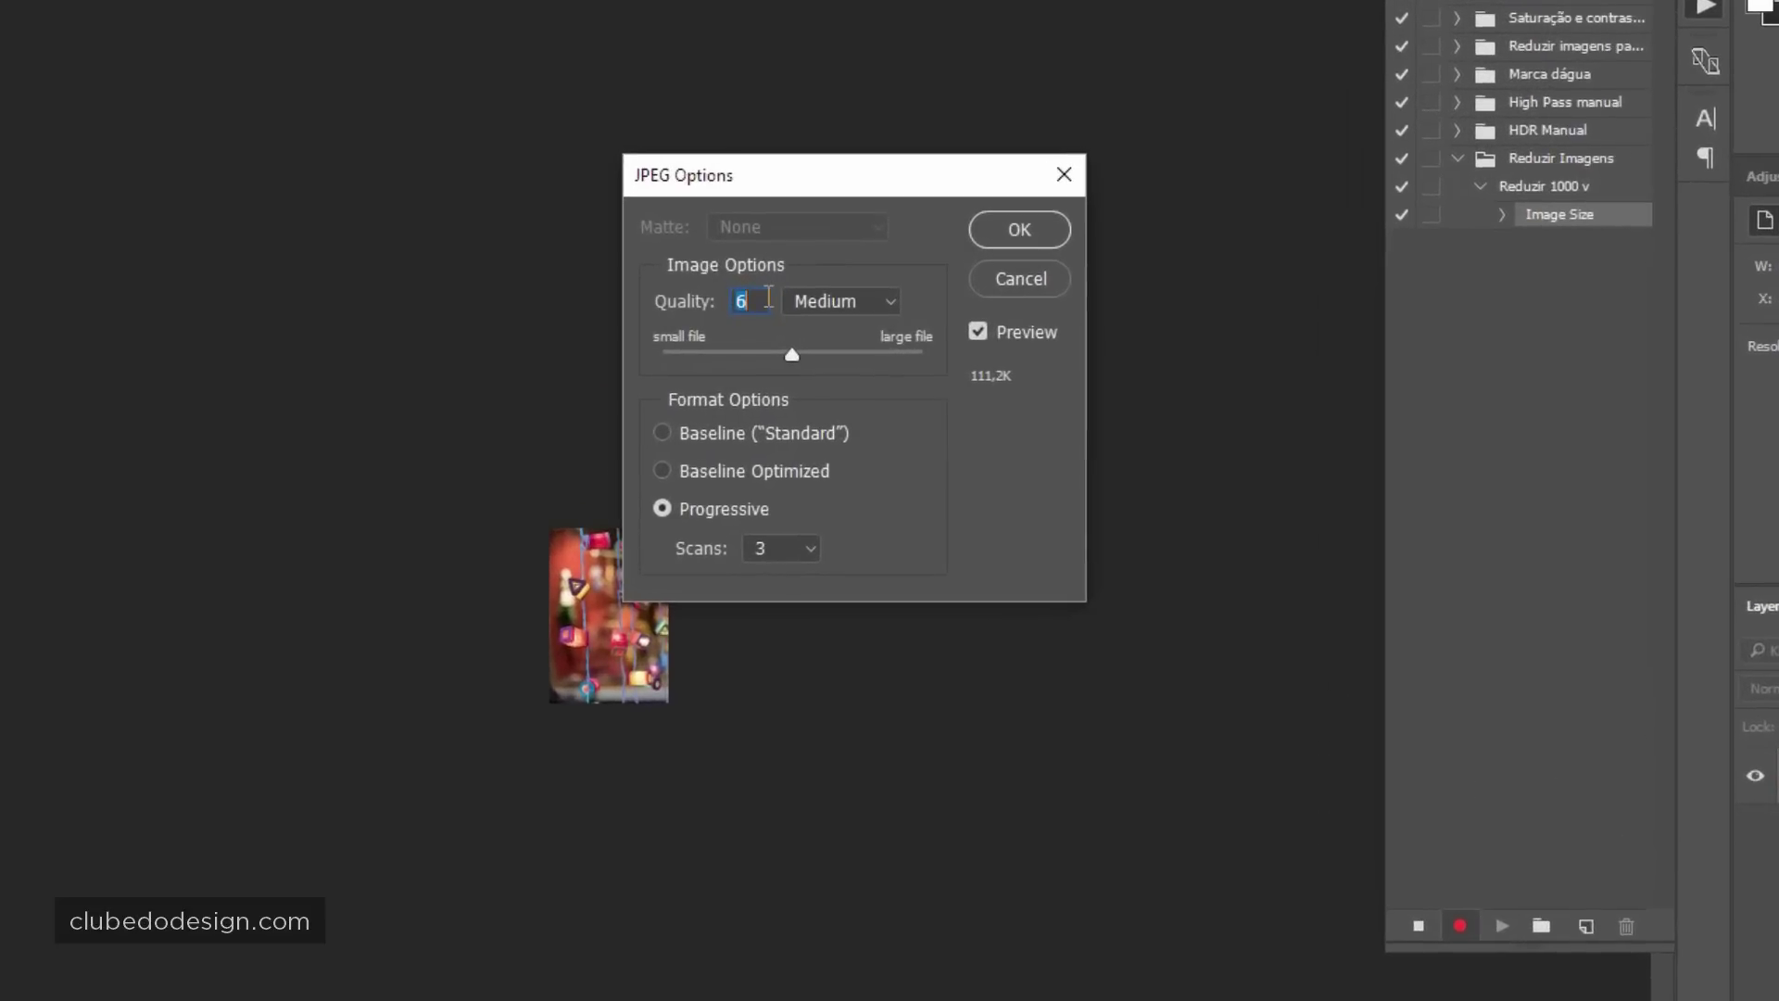
type("8")
left_click(982, 231)
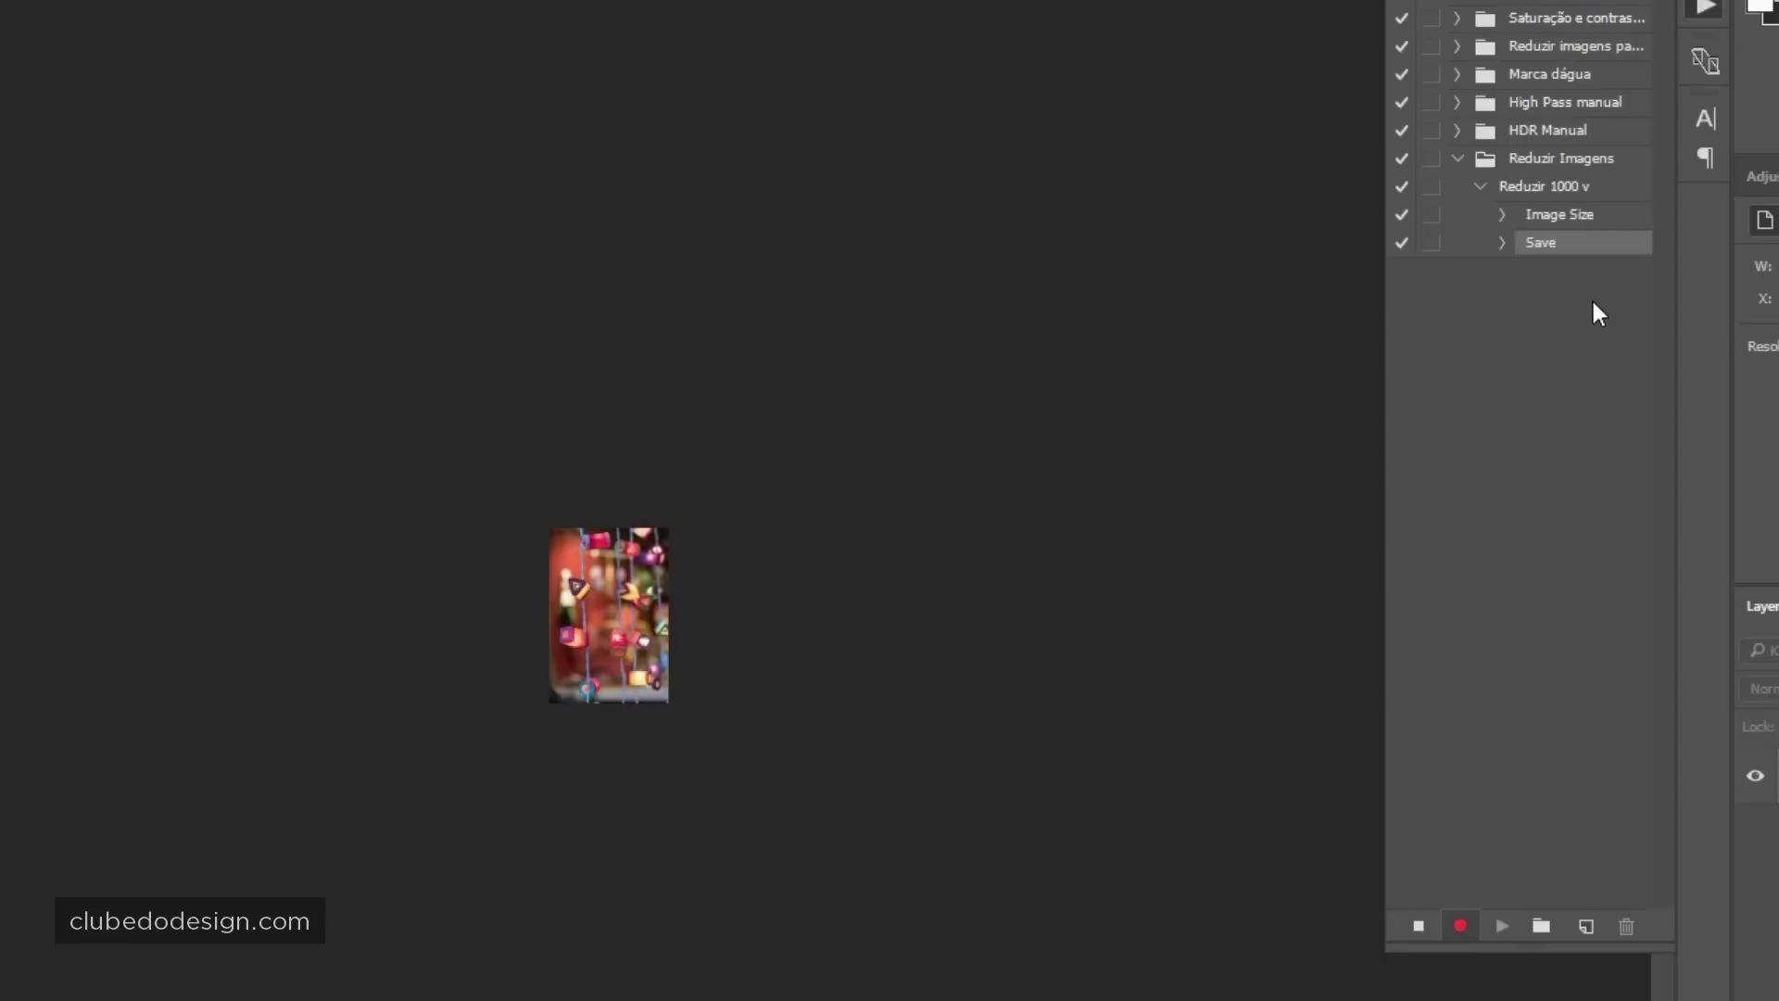
Stop recording and review the action's Image Size and Save steps.
left_click(1418, 926)
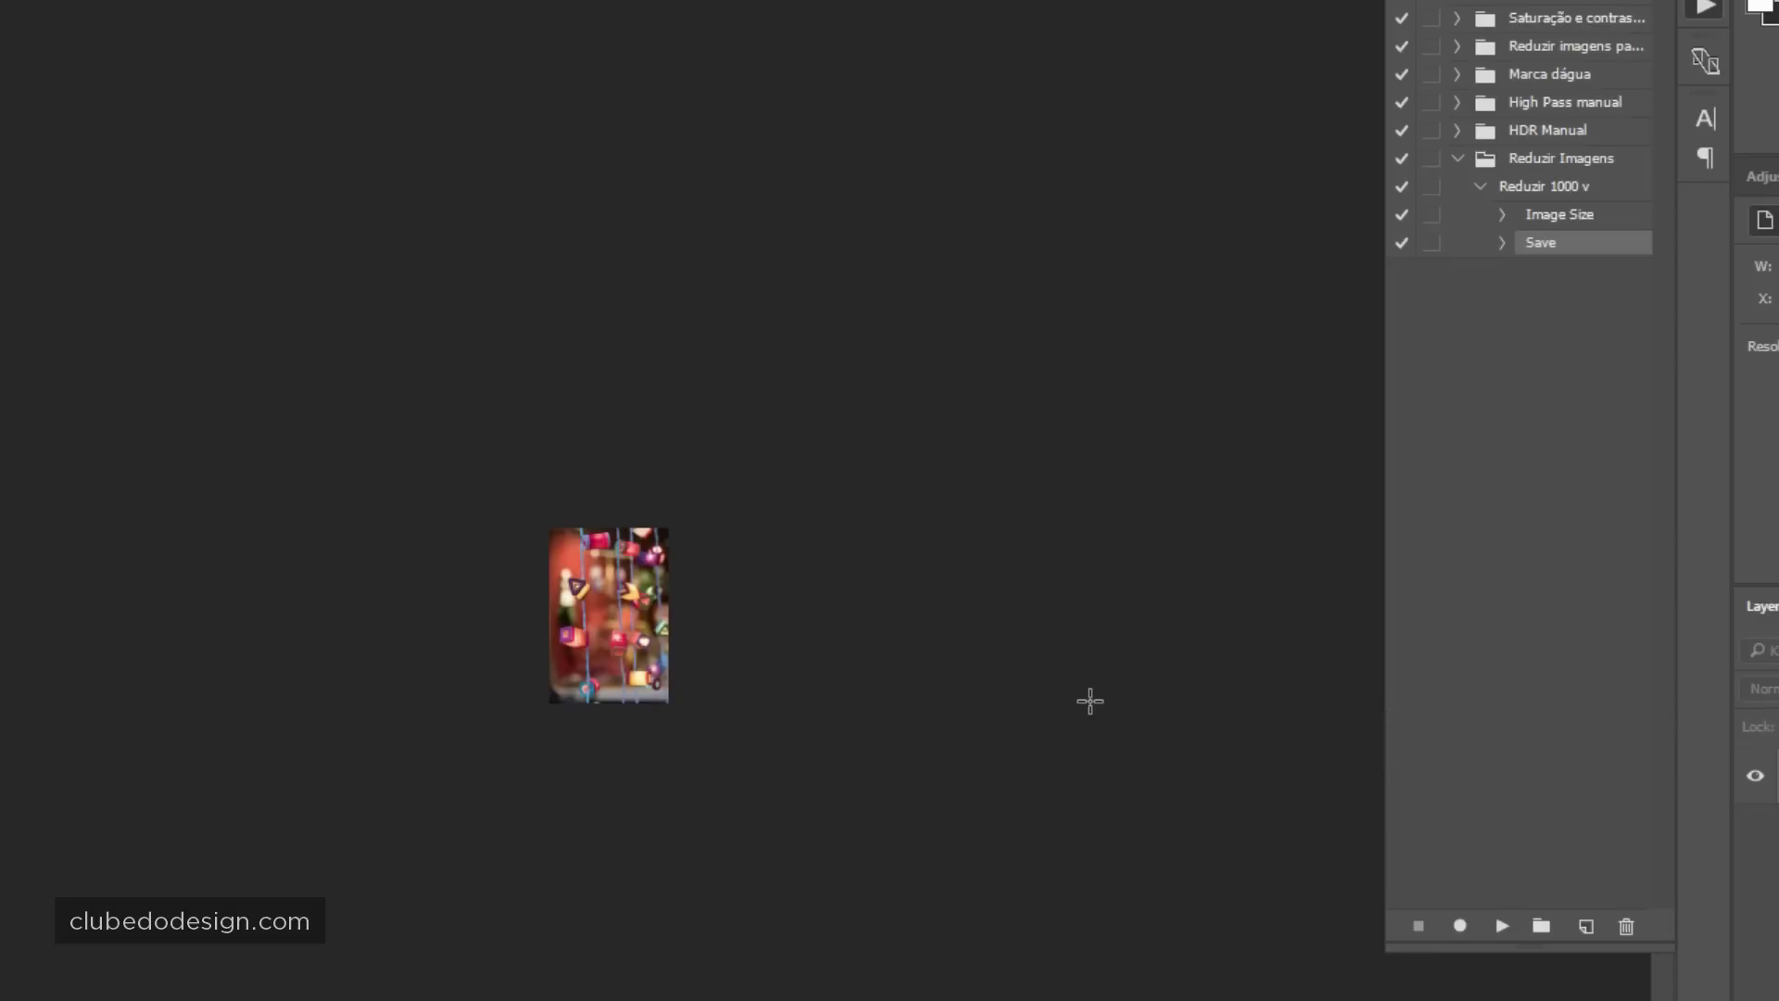
left_click(1480, 186)
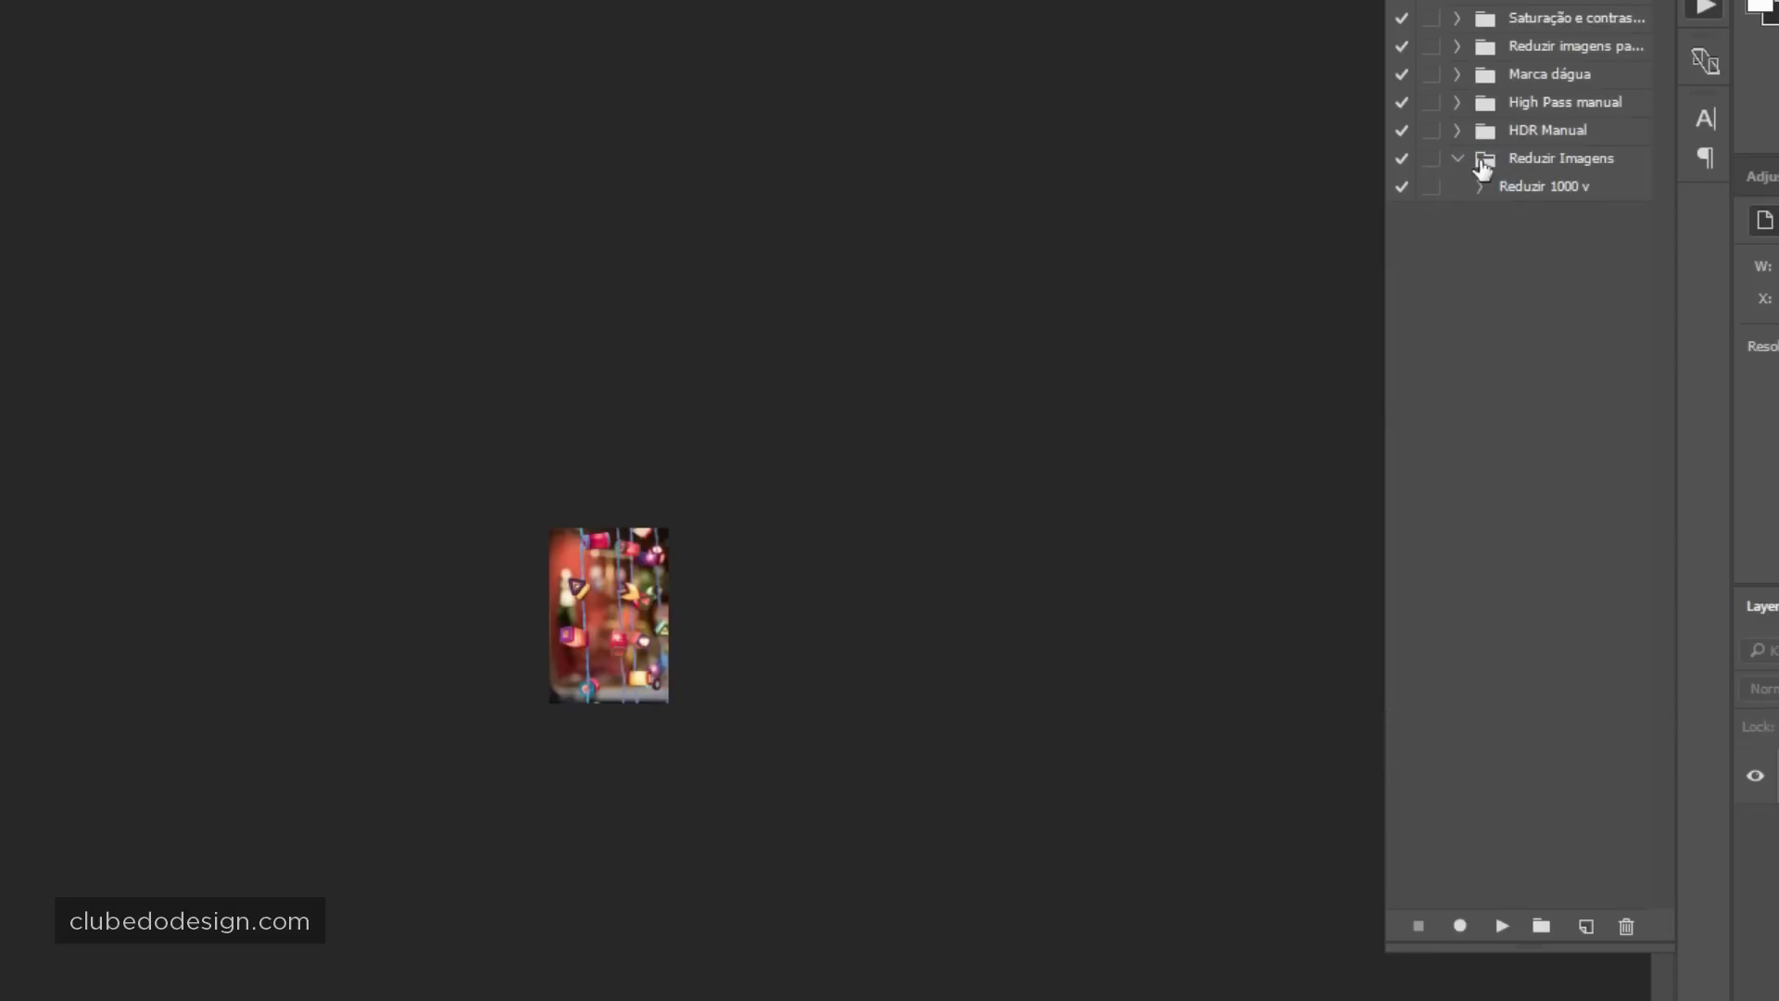
left_click(1455, 158)
left_click(1453, 158)
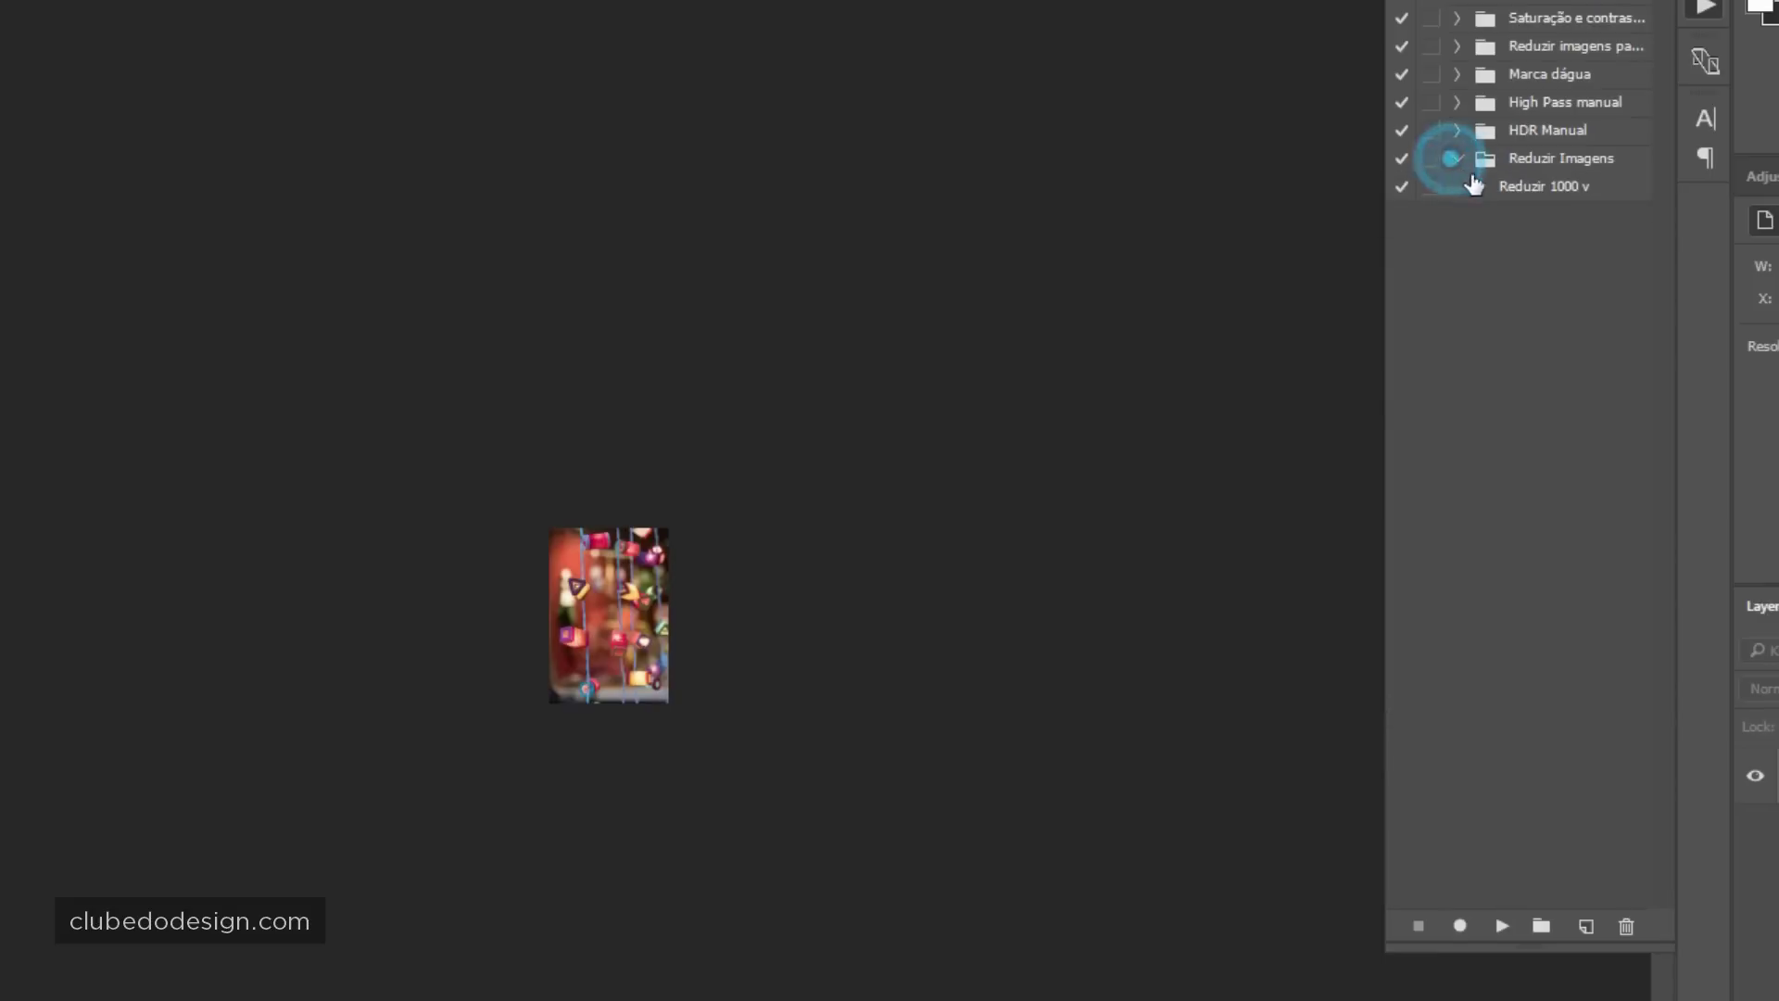
left_click(1473, 186)
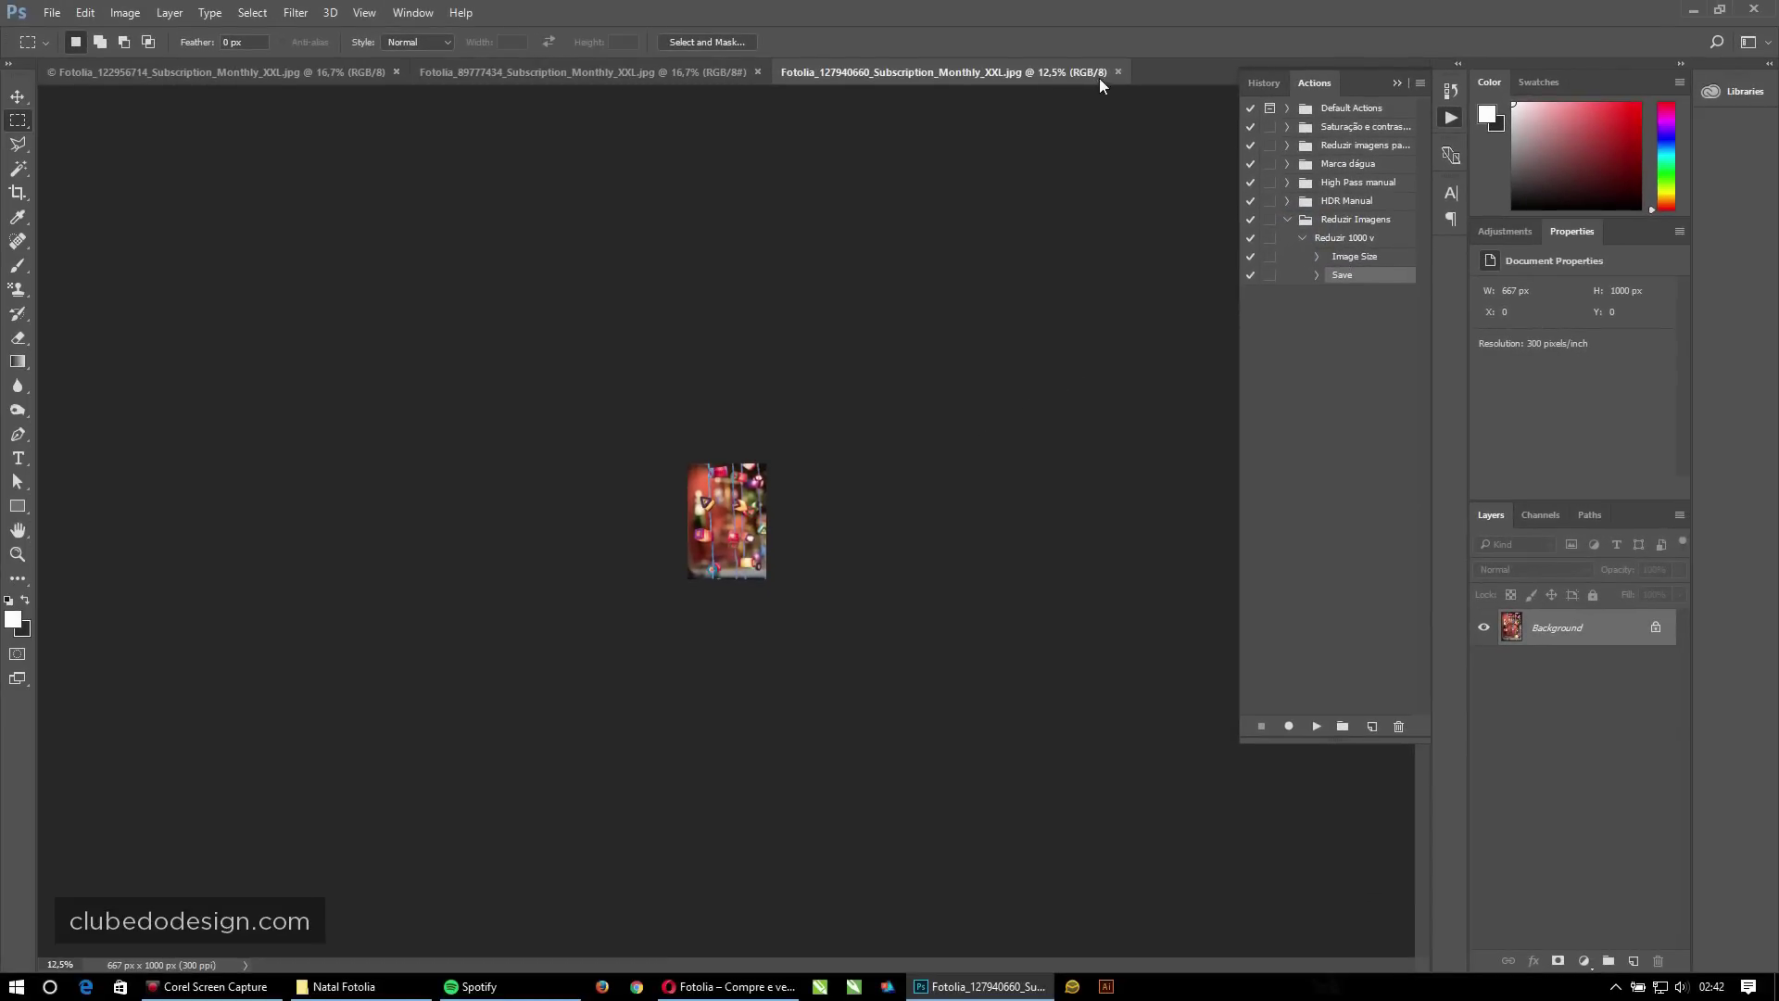
Check the Reduzidas manualmente folder in Explorer, then bring up Photoshop's Open dialog.
left_click(344, 986)
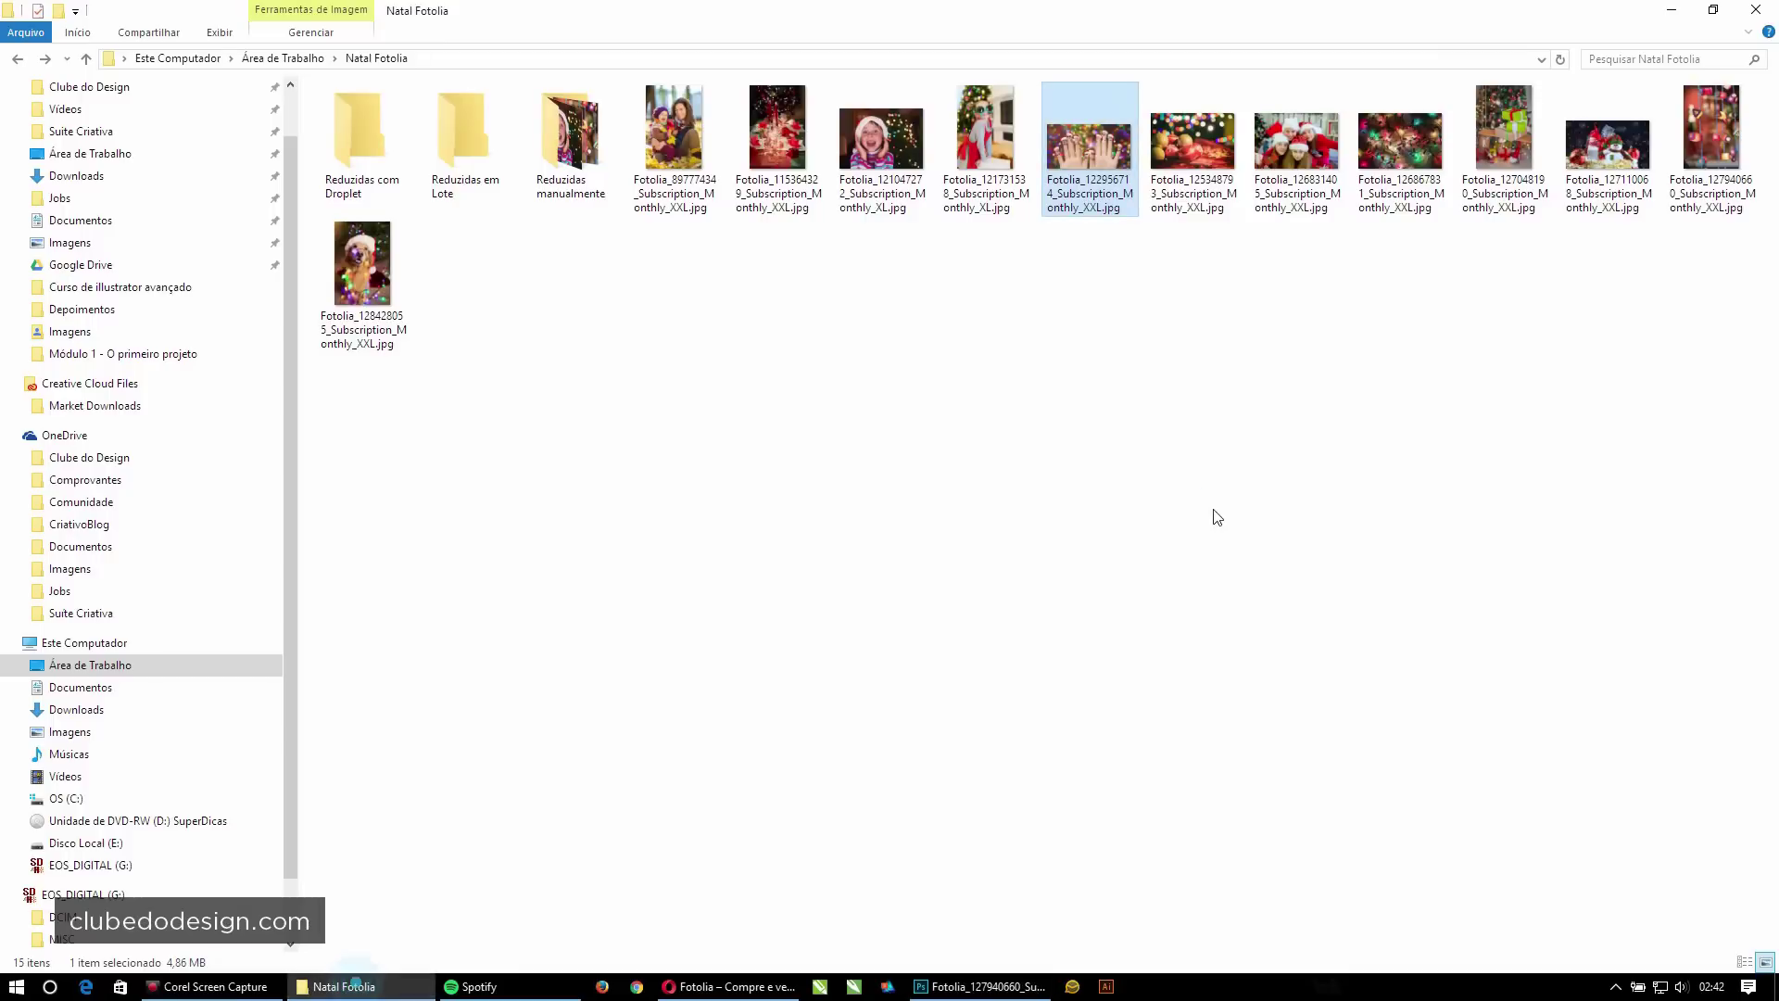
left_click(987, 139)
double_click(547, 139)
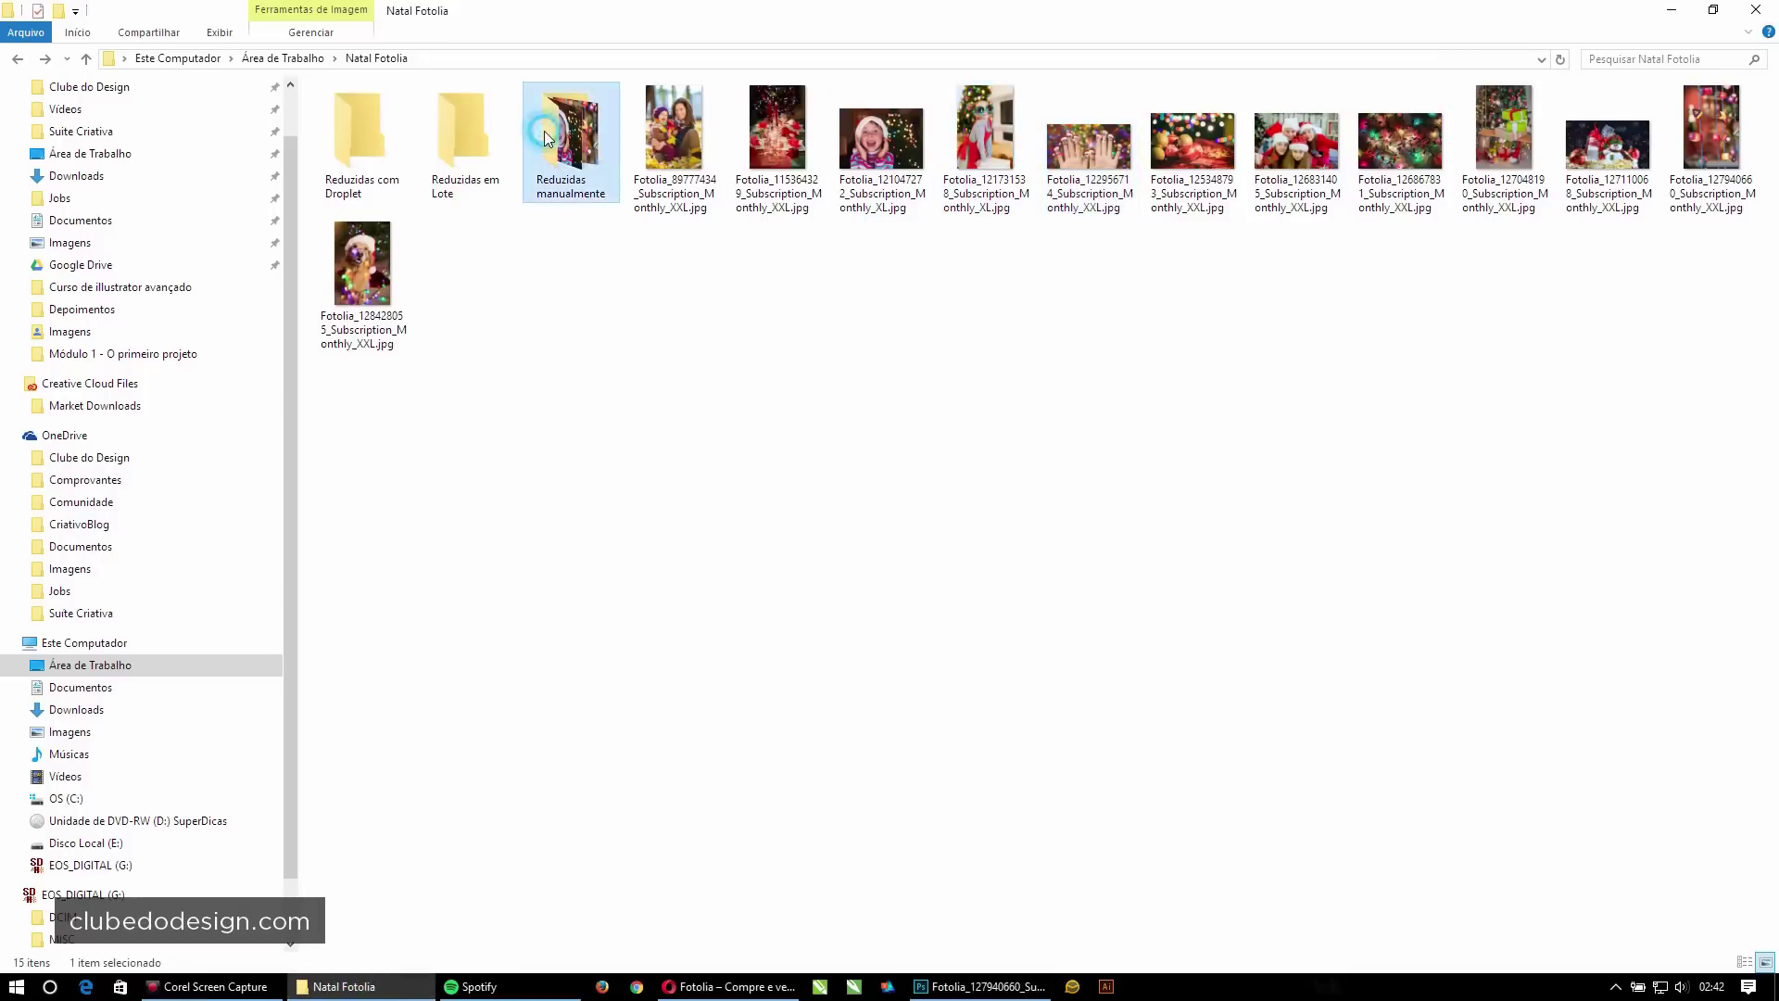
key("Right")
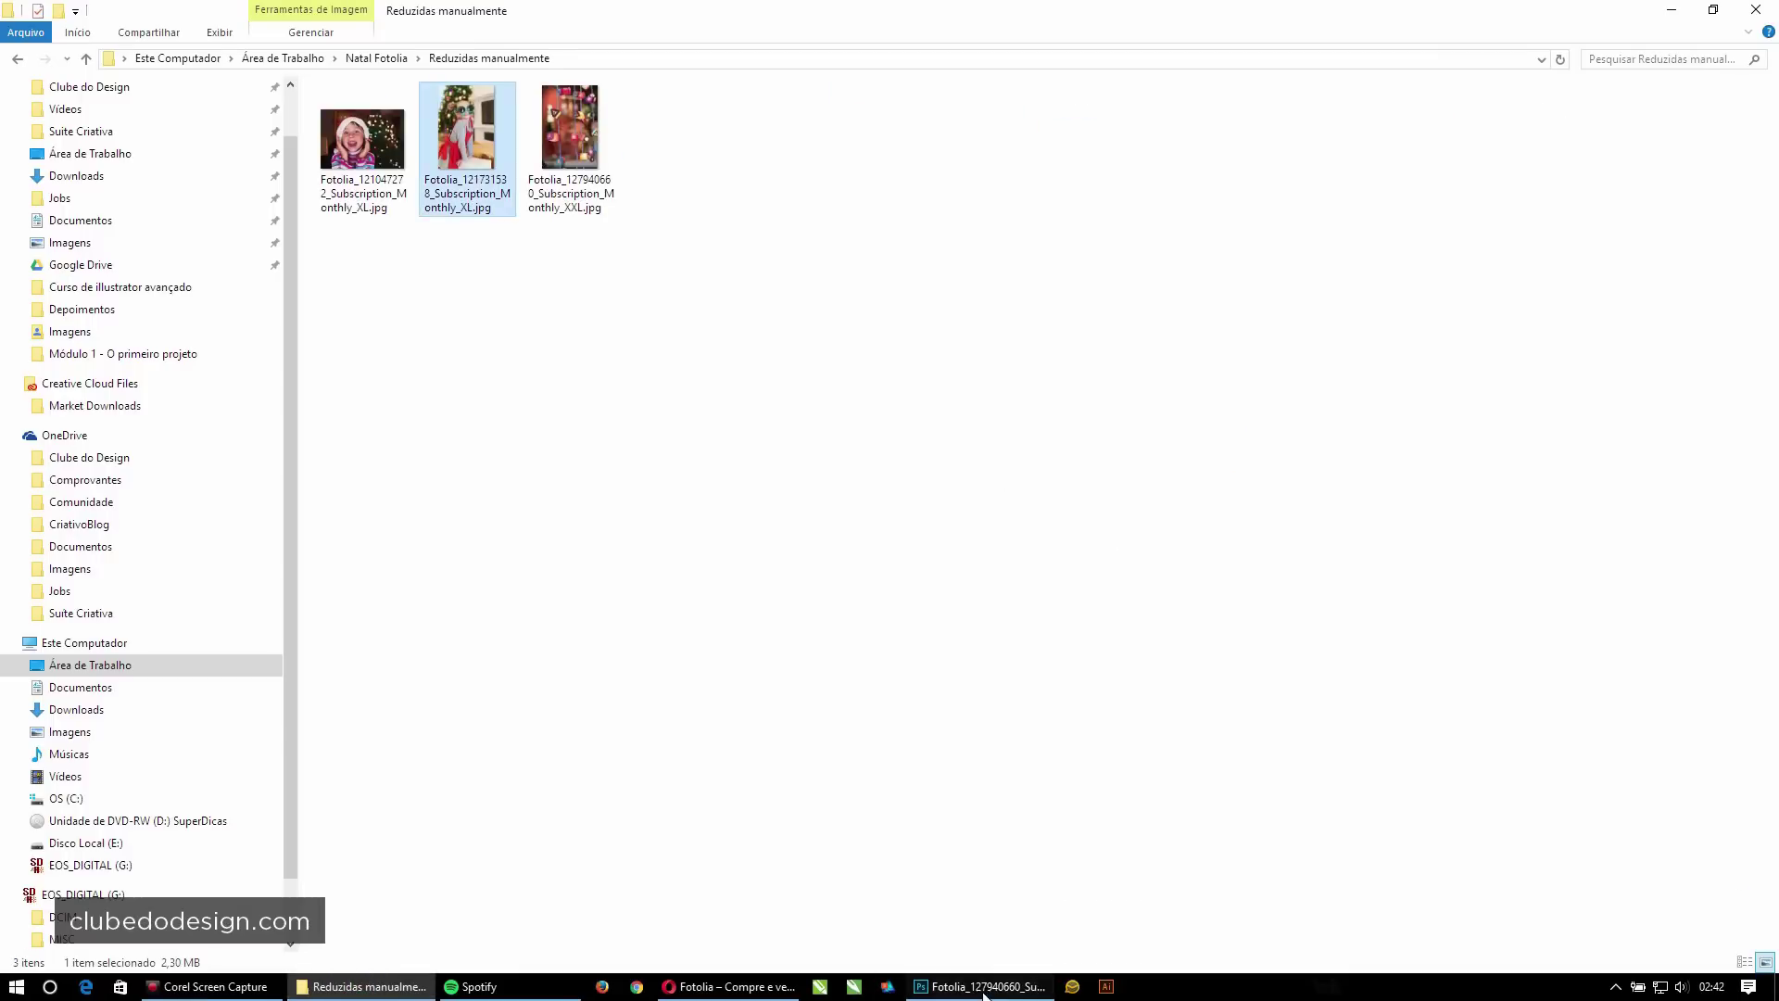
left_click(984, 988)
key("ctrl+o")
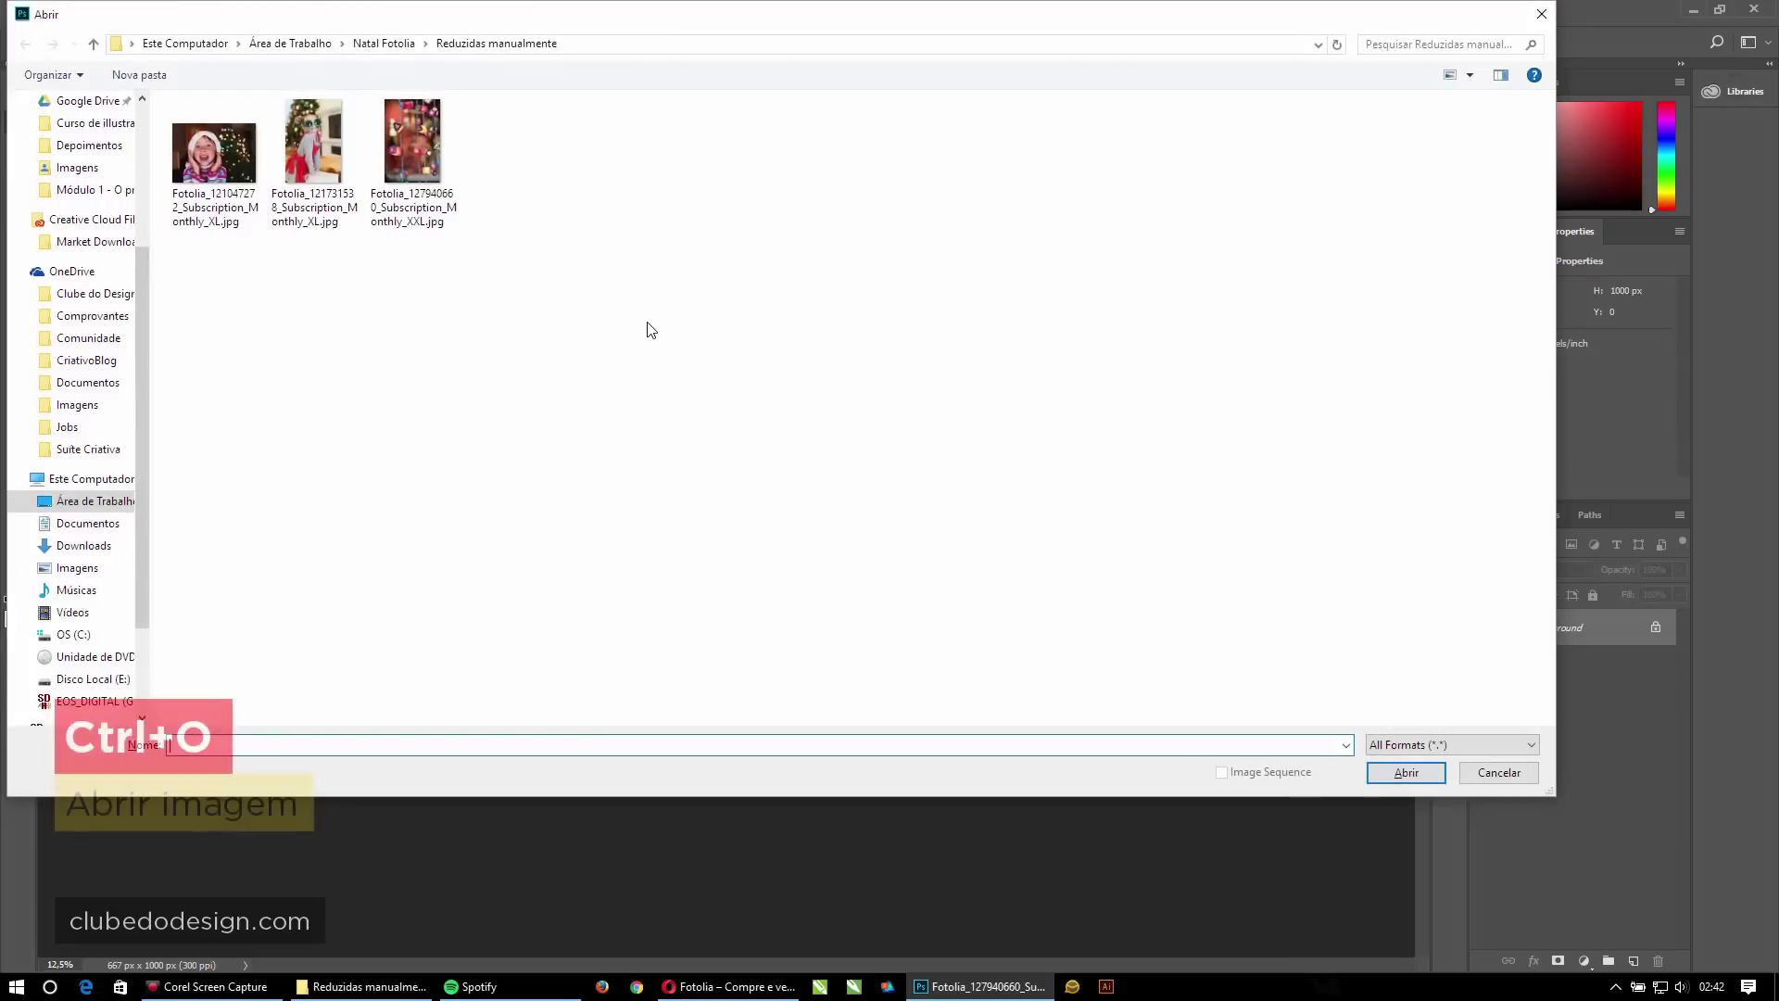
Open Fotolia_121731538 (green glasses girl), play Reduzir 1000 v, verify the saved JPEG, and close it.
double_click(331, 141)
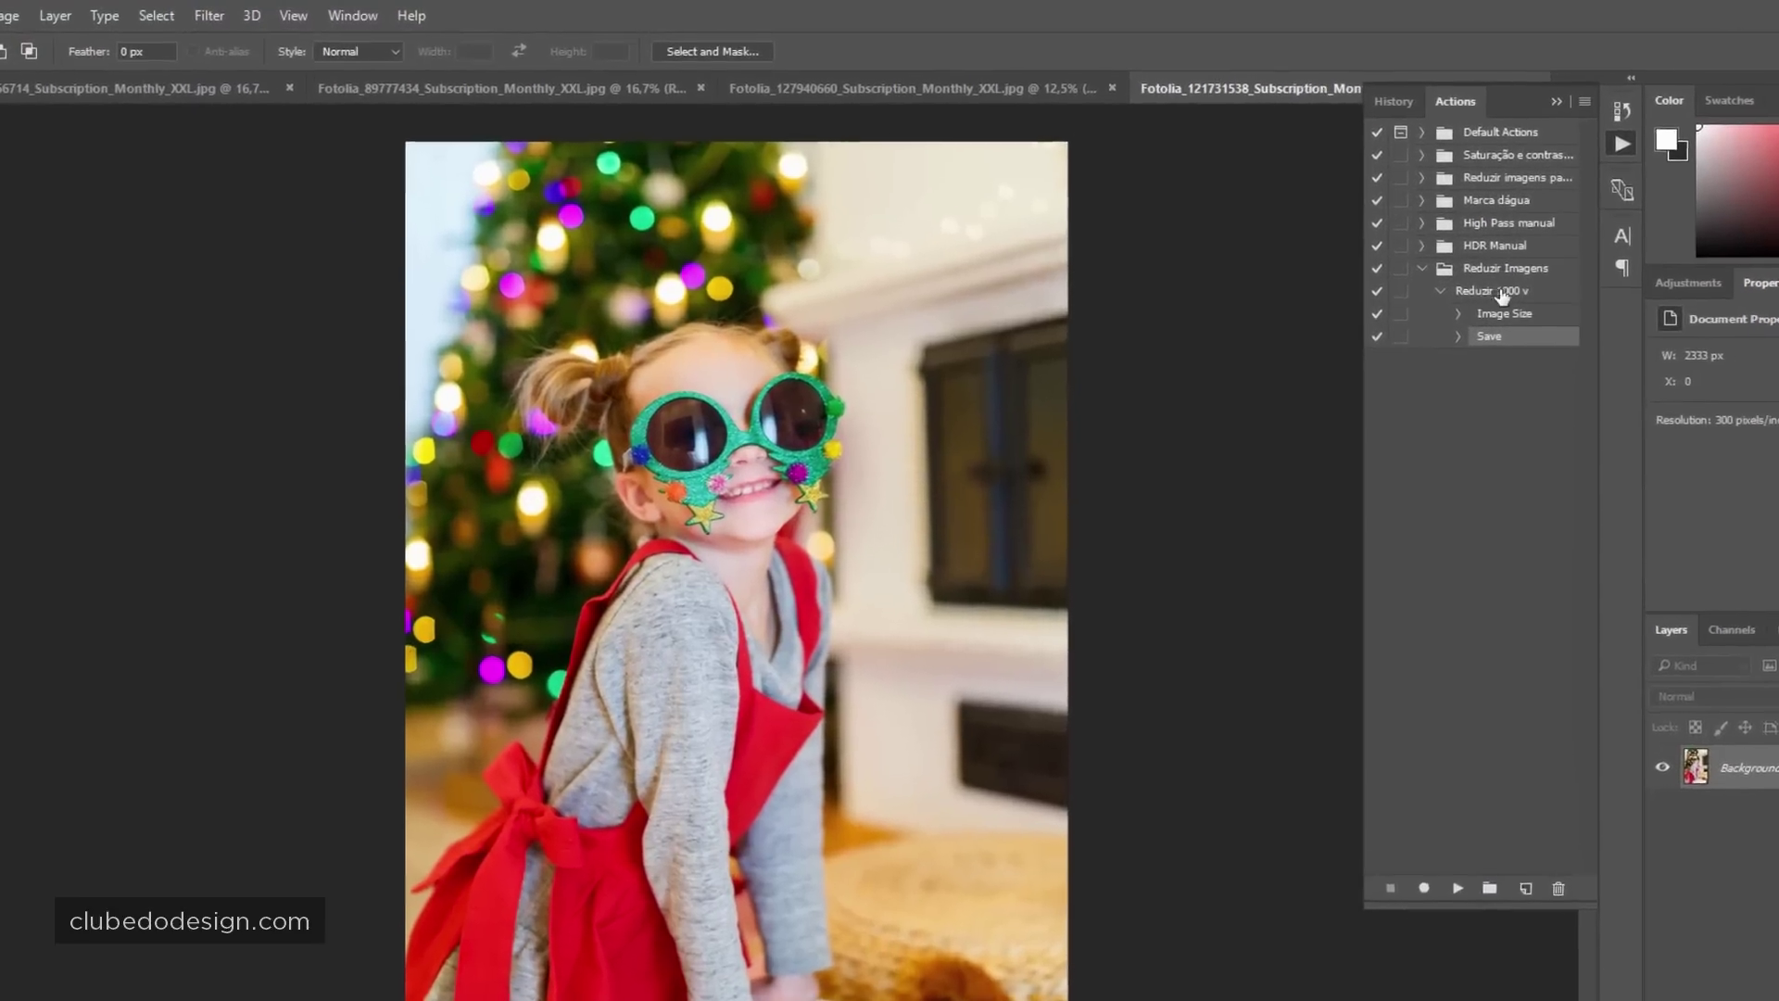
left_click(1362, 238)
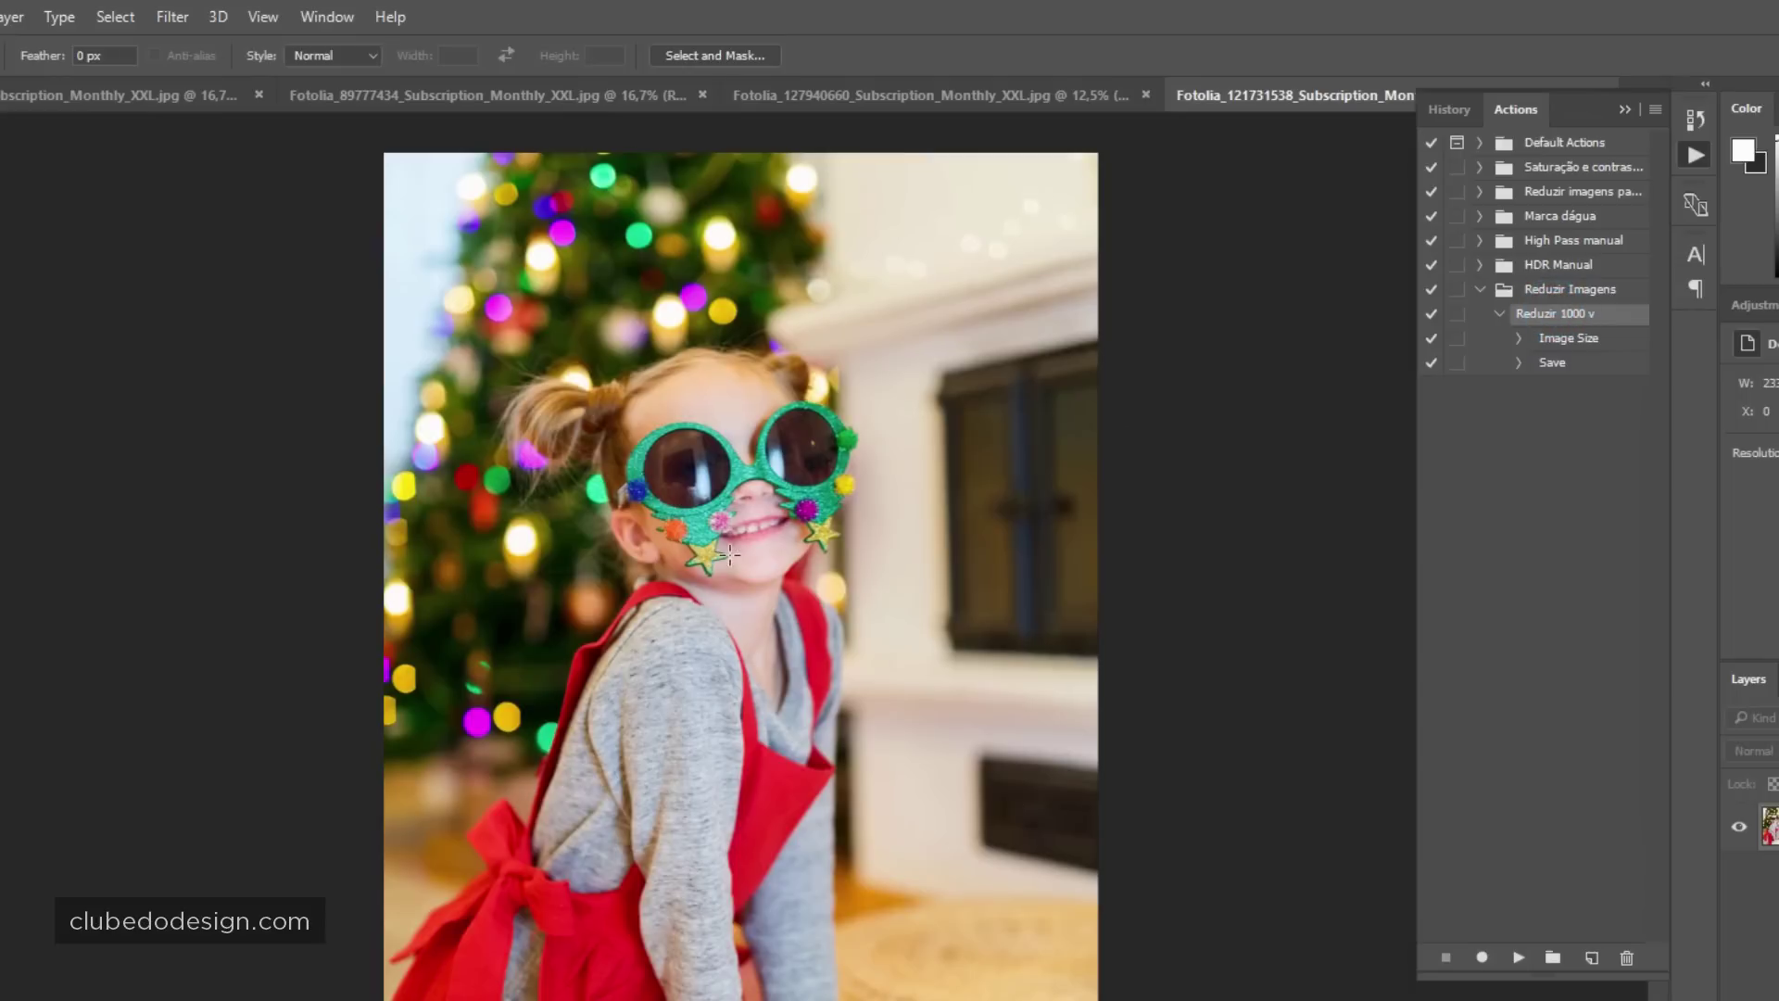
left_click(1518, 957)
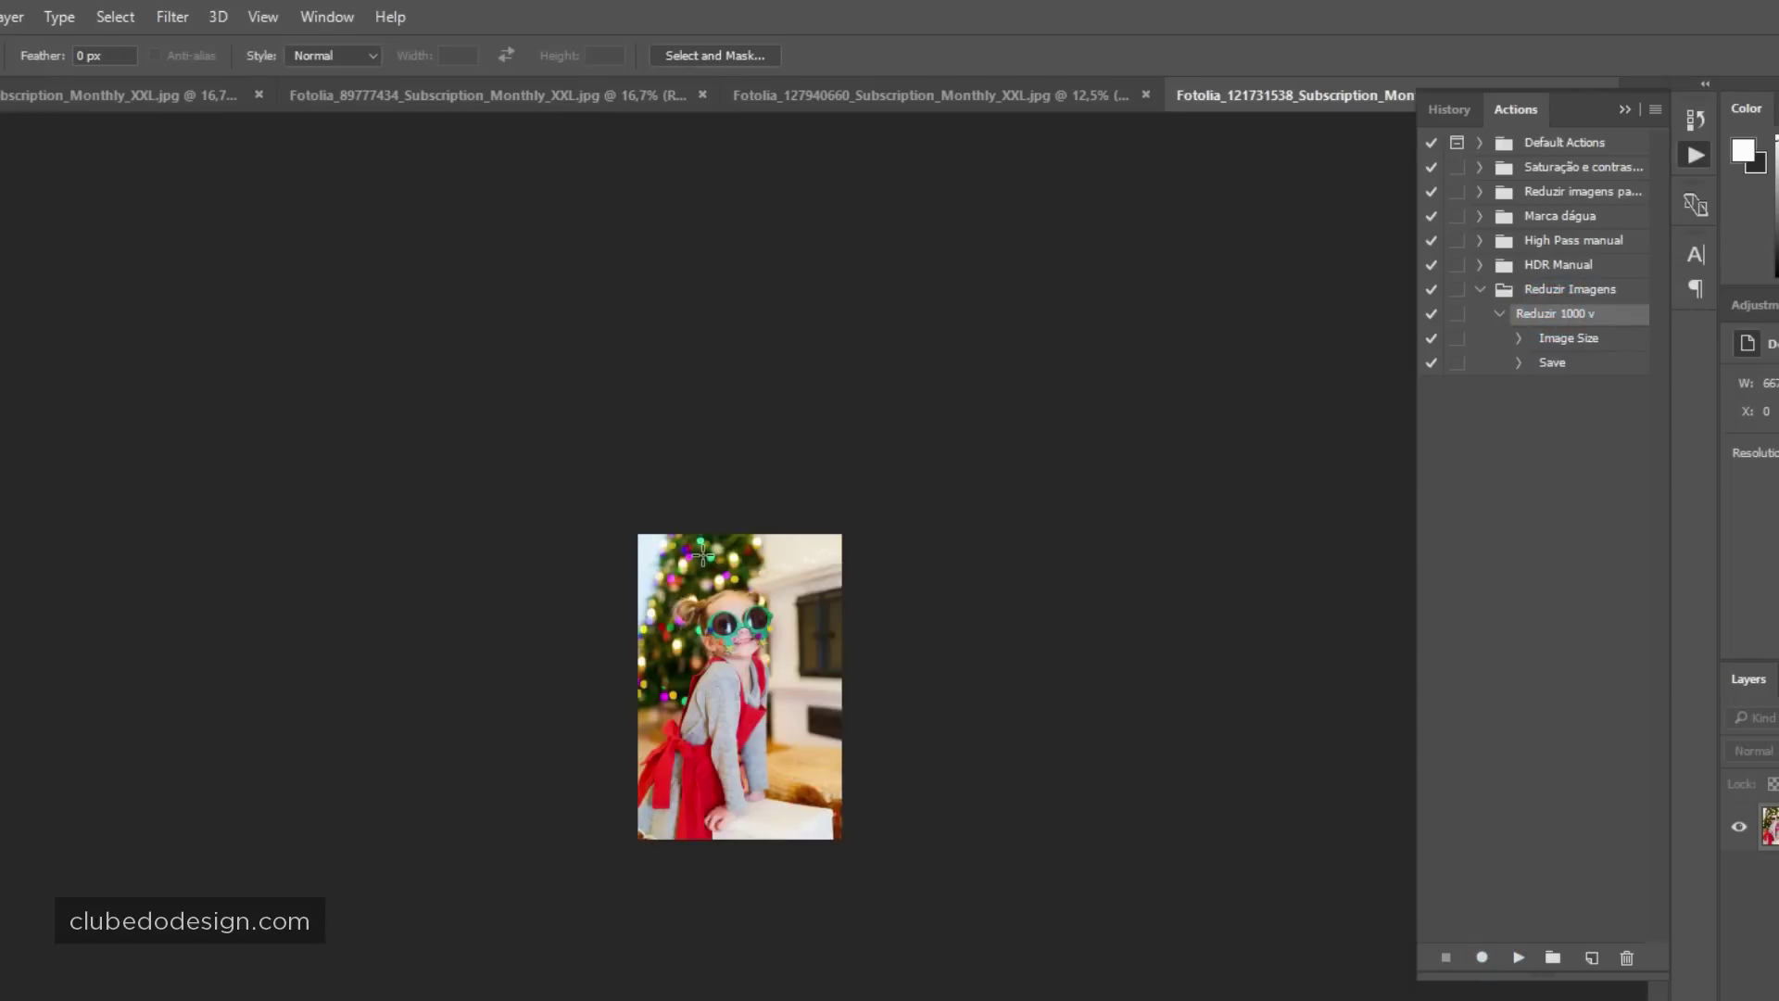
left_click(389, 963)
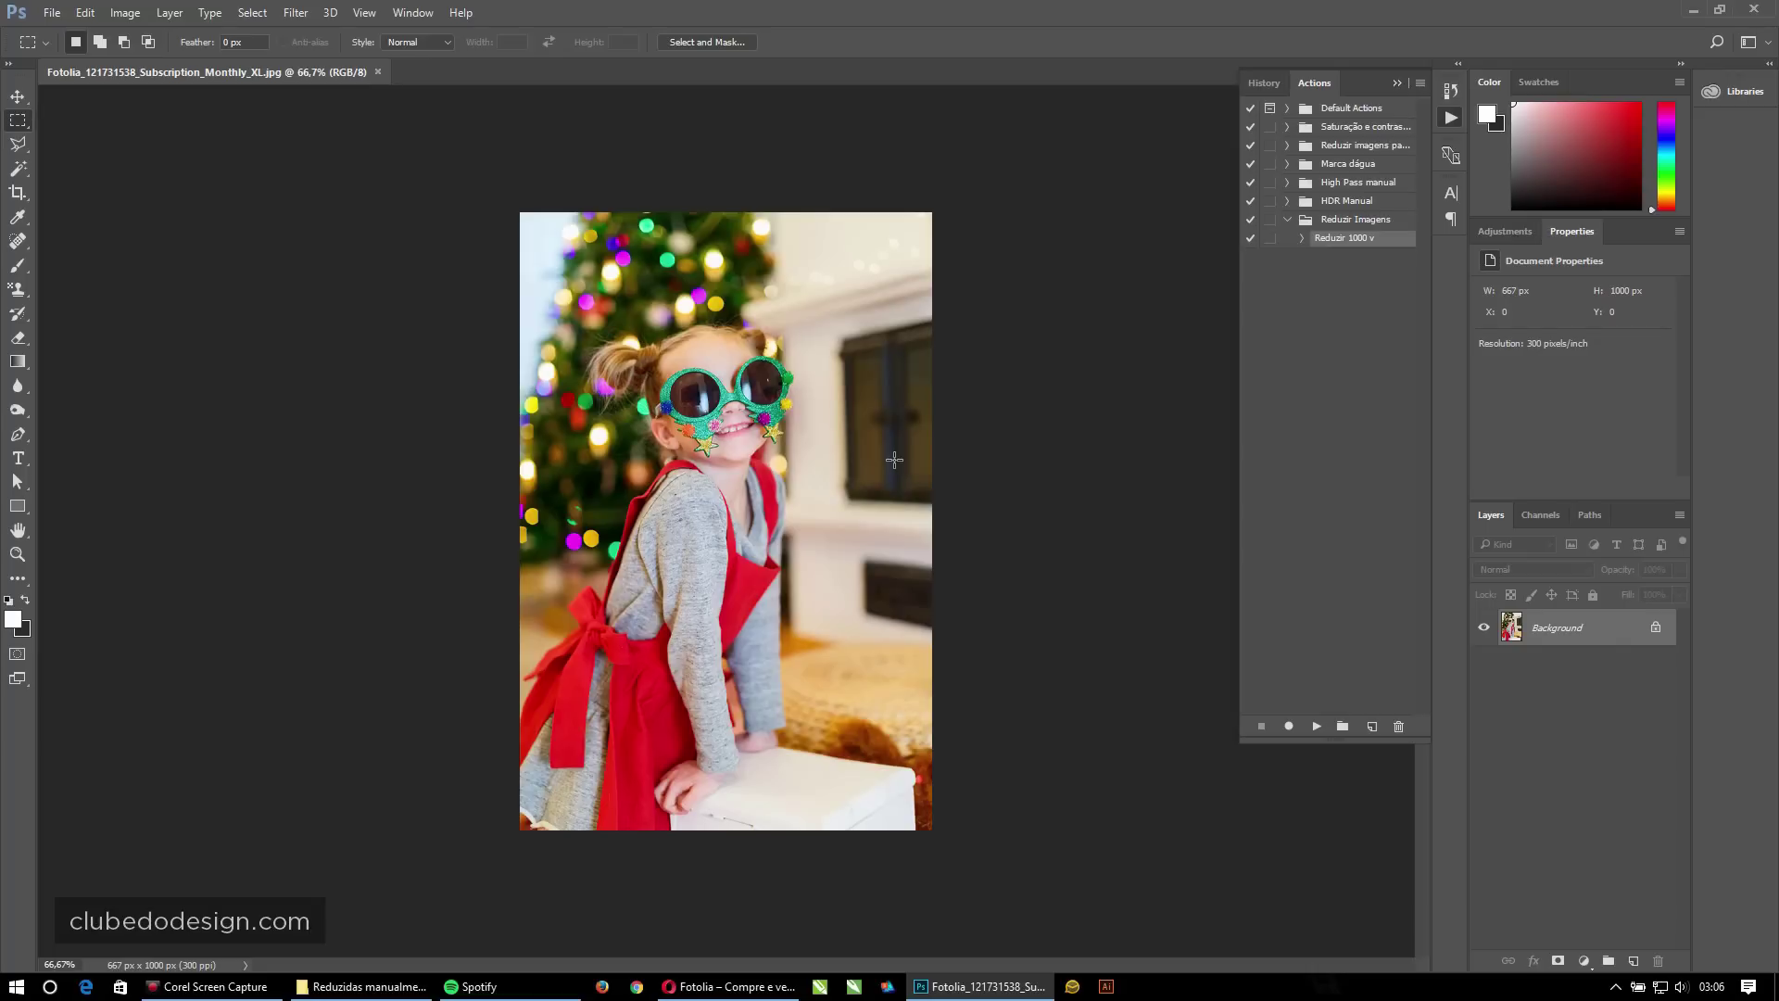
left_click(377, 72)
Open the ornaments photo and start recording a new 'Reduzir 1000 h' action in Reduzir Imagens.
double_click(737, 563)
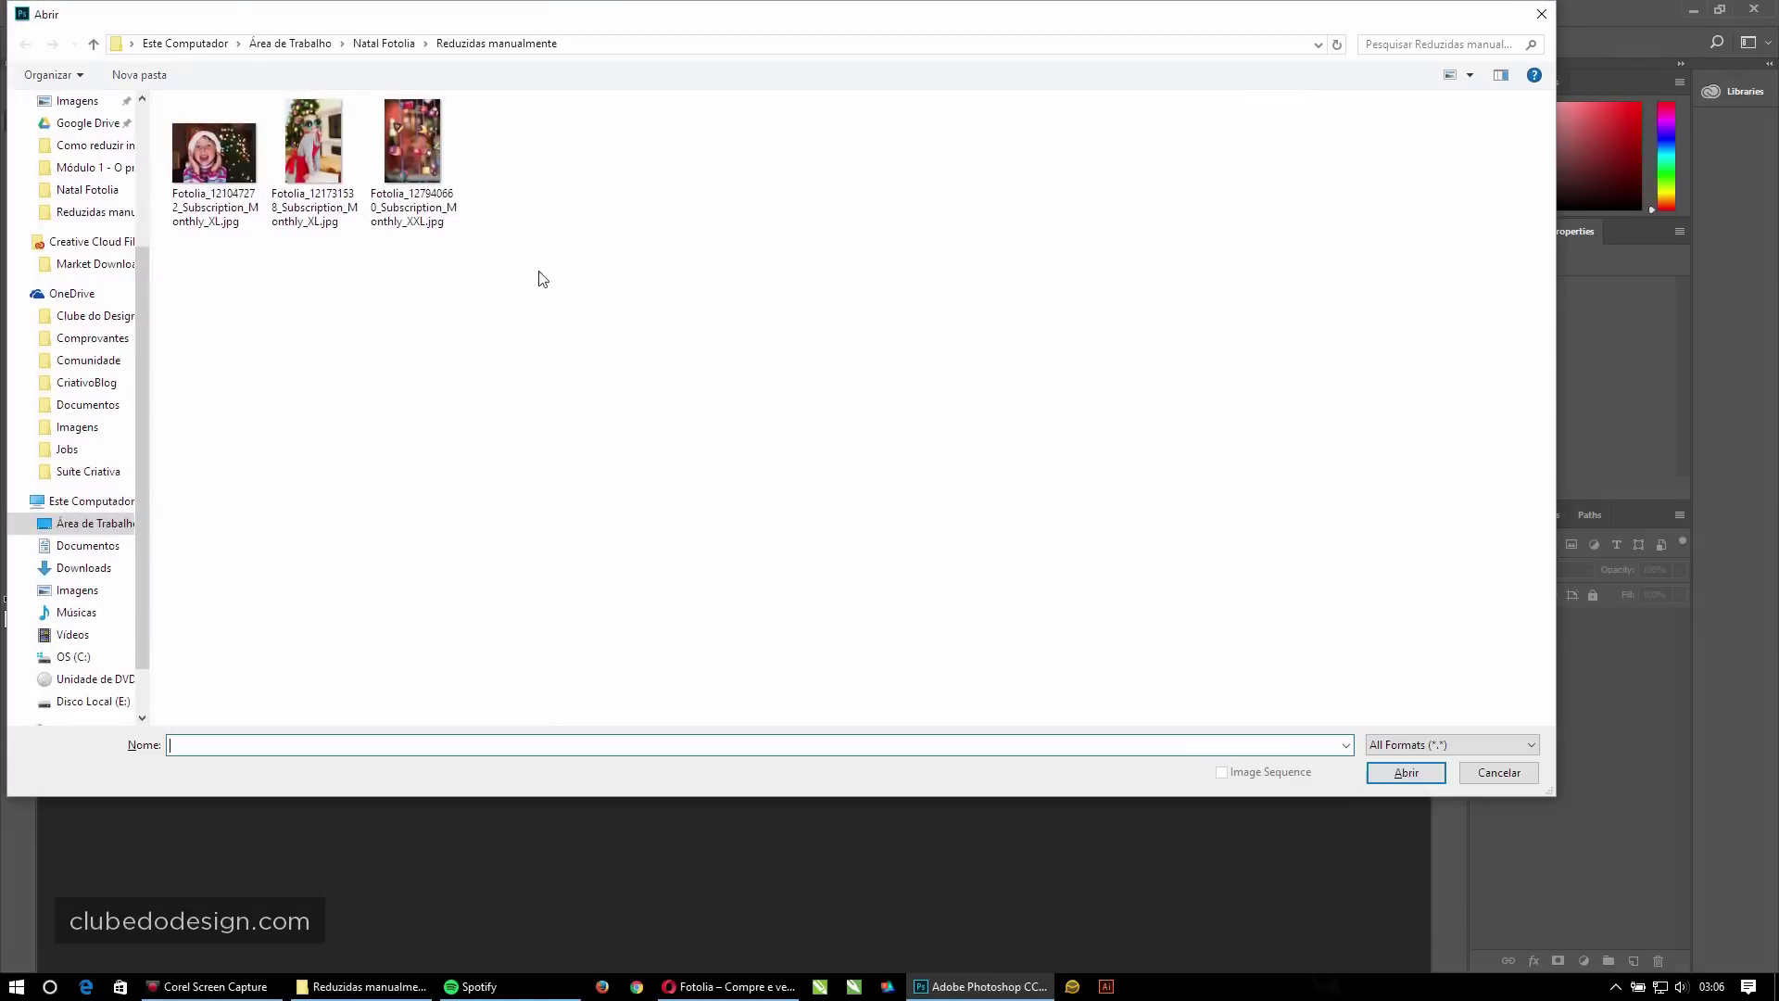
left_click(374, 48)
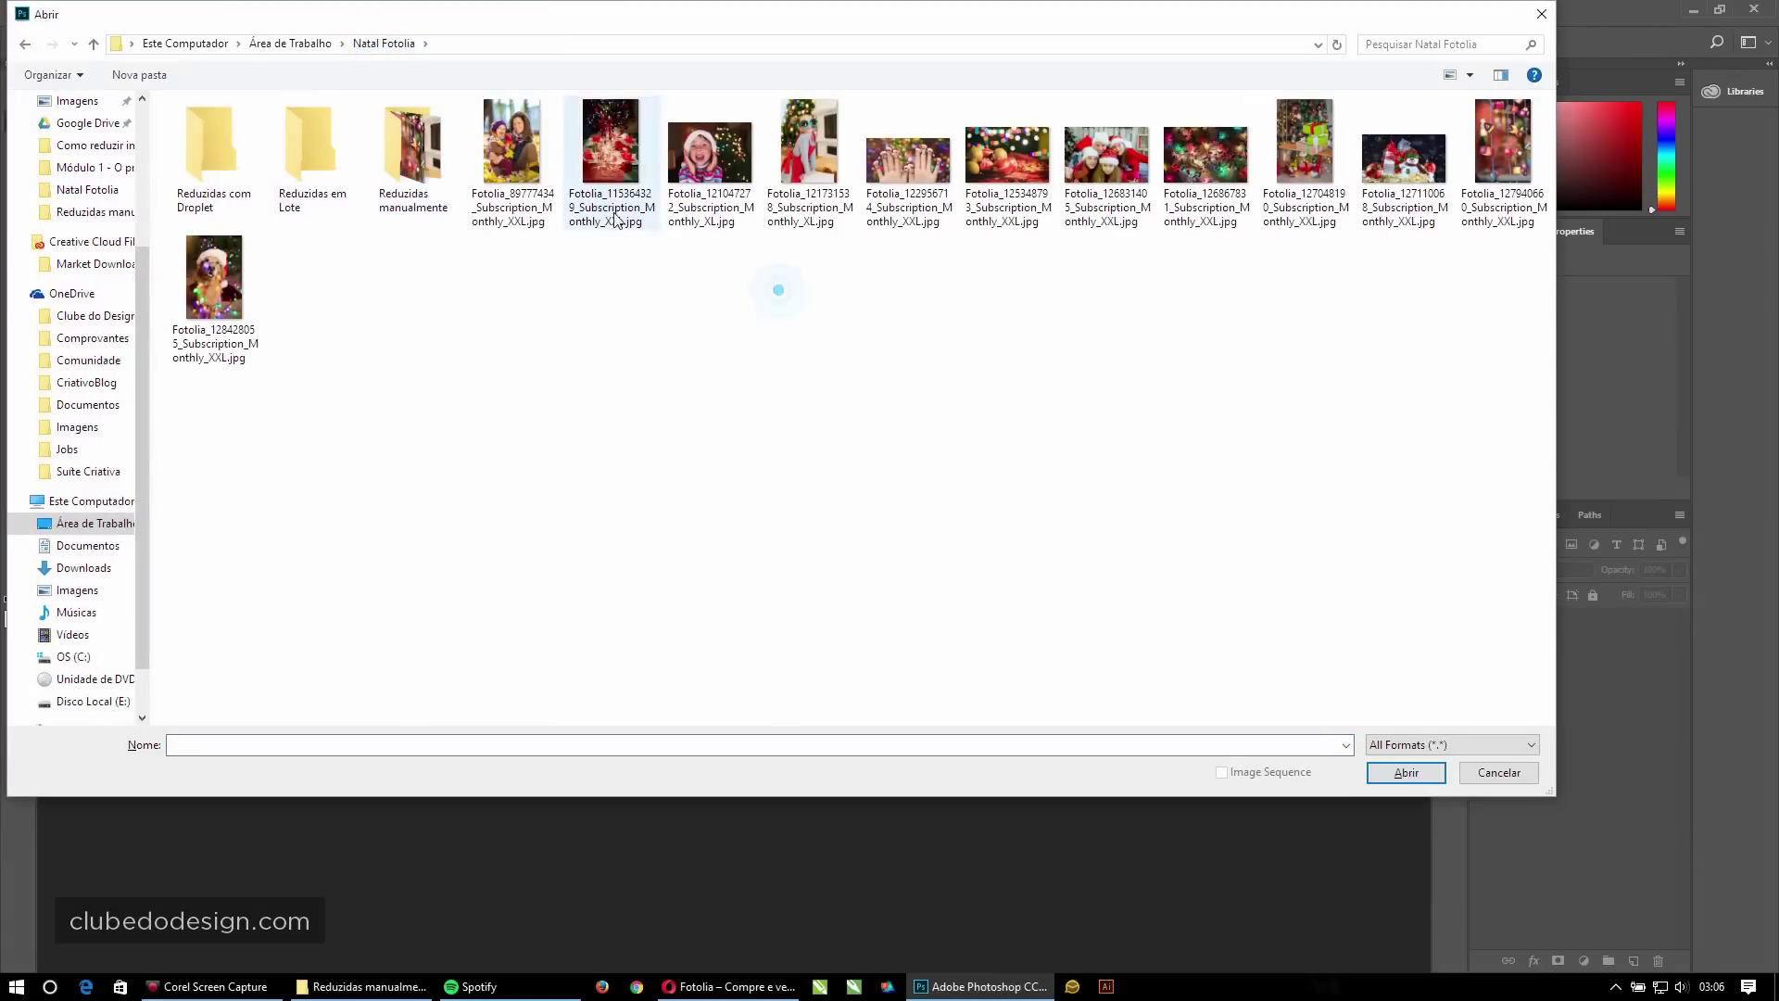
double_click(999, 174)
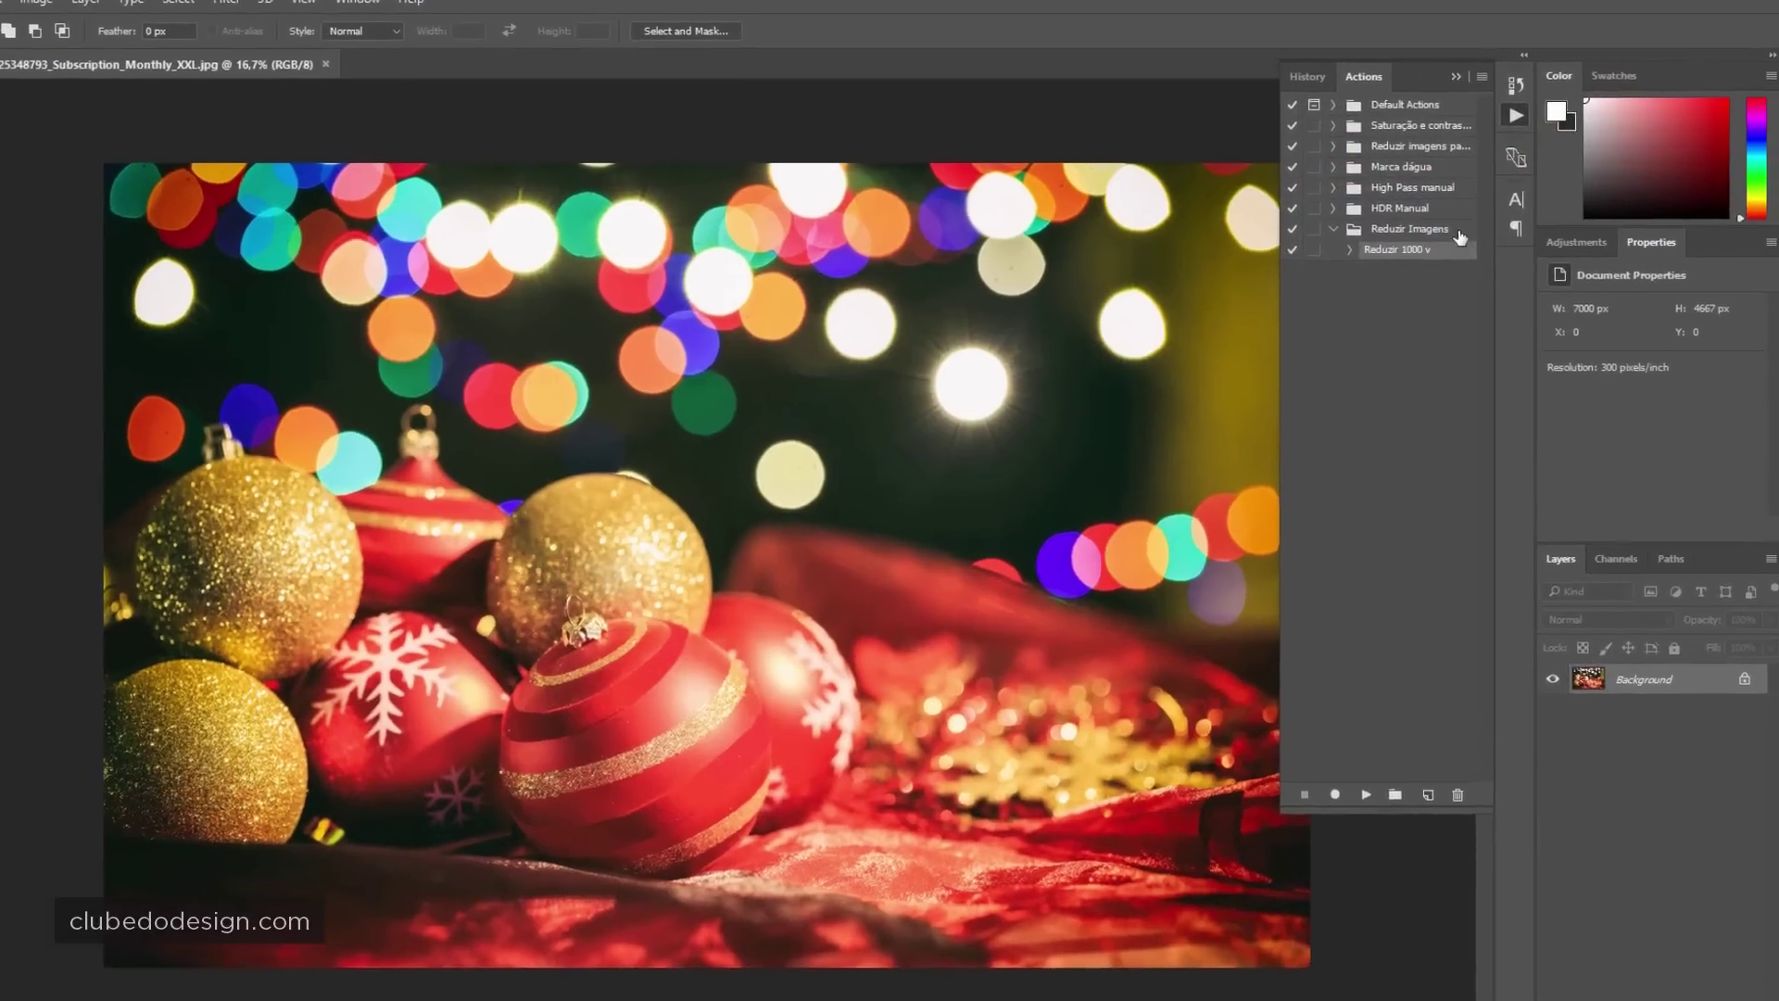
left_click(1460, 232)
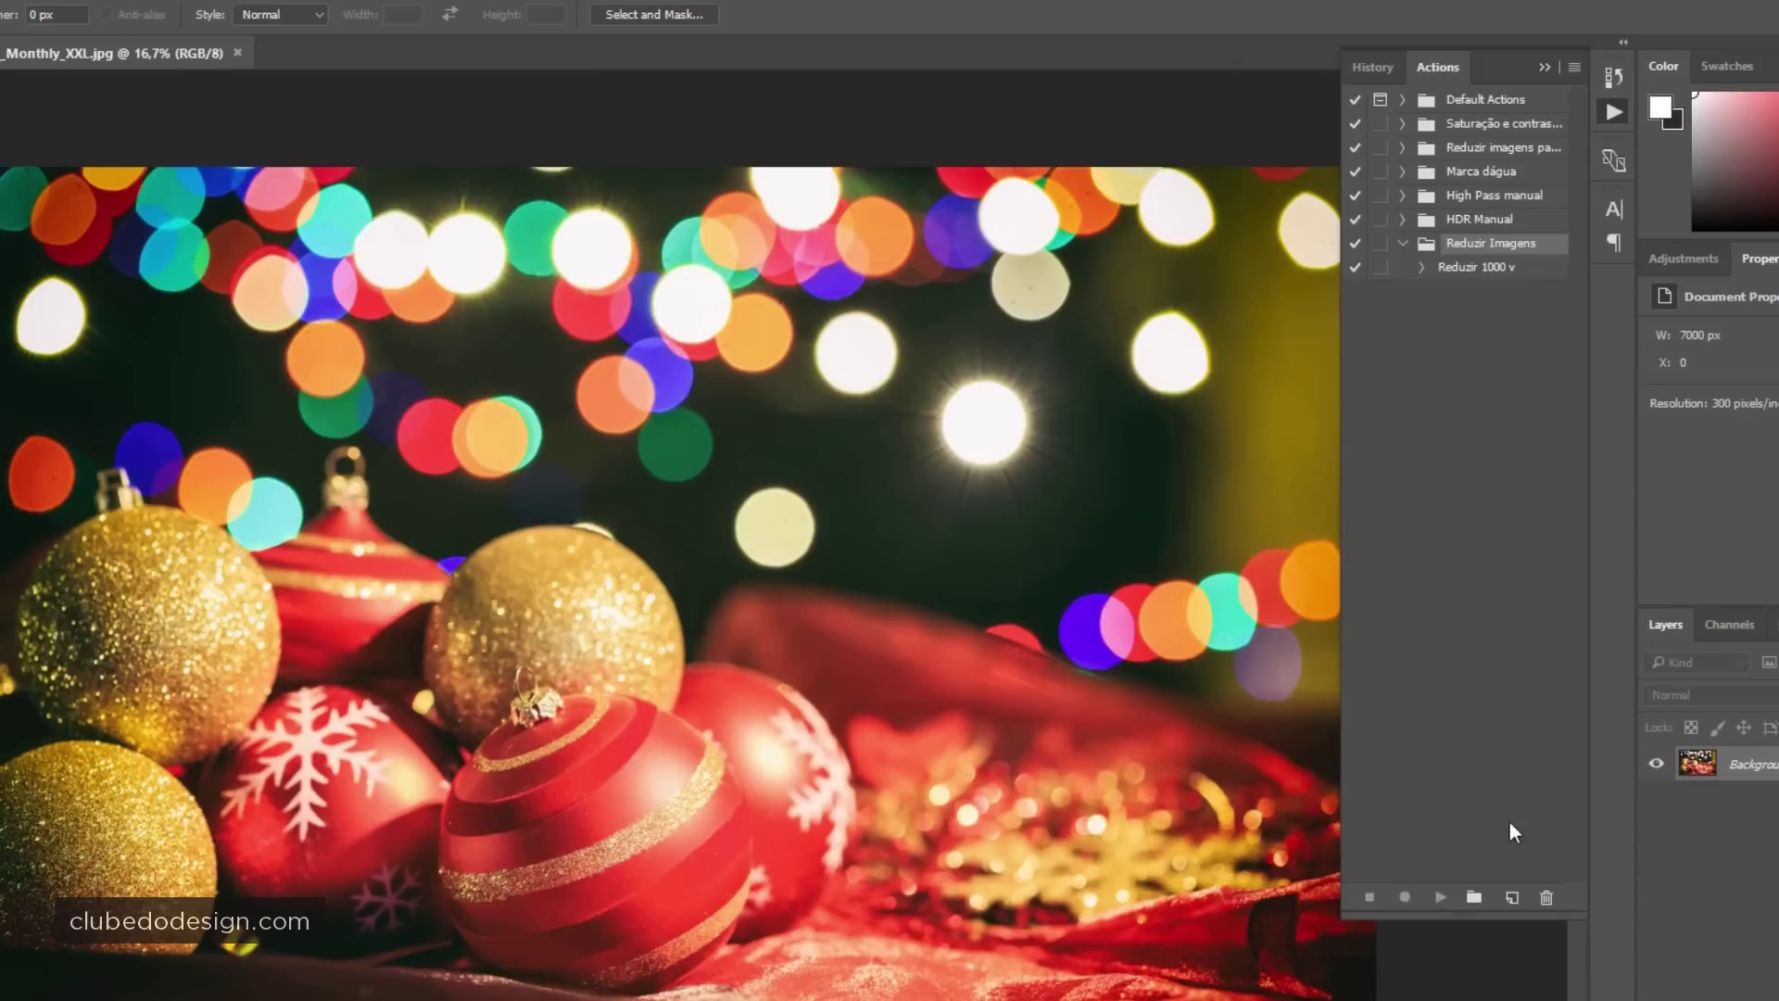
left_click(1508, 897)
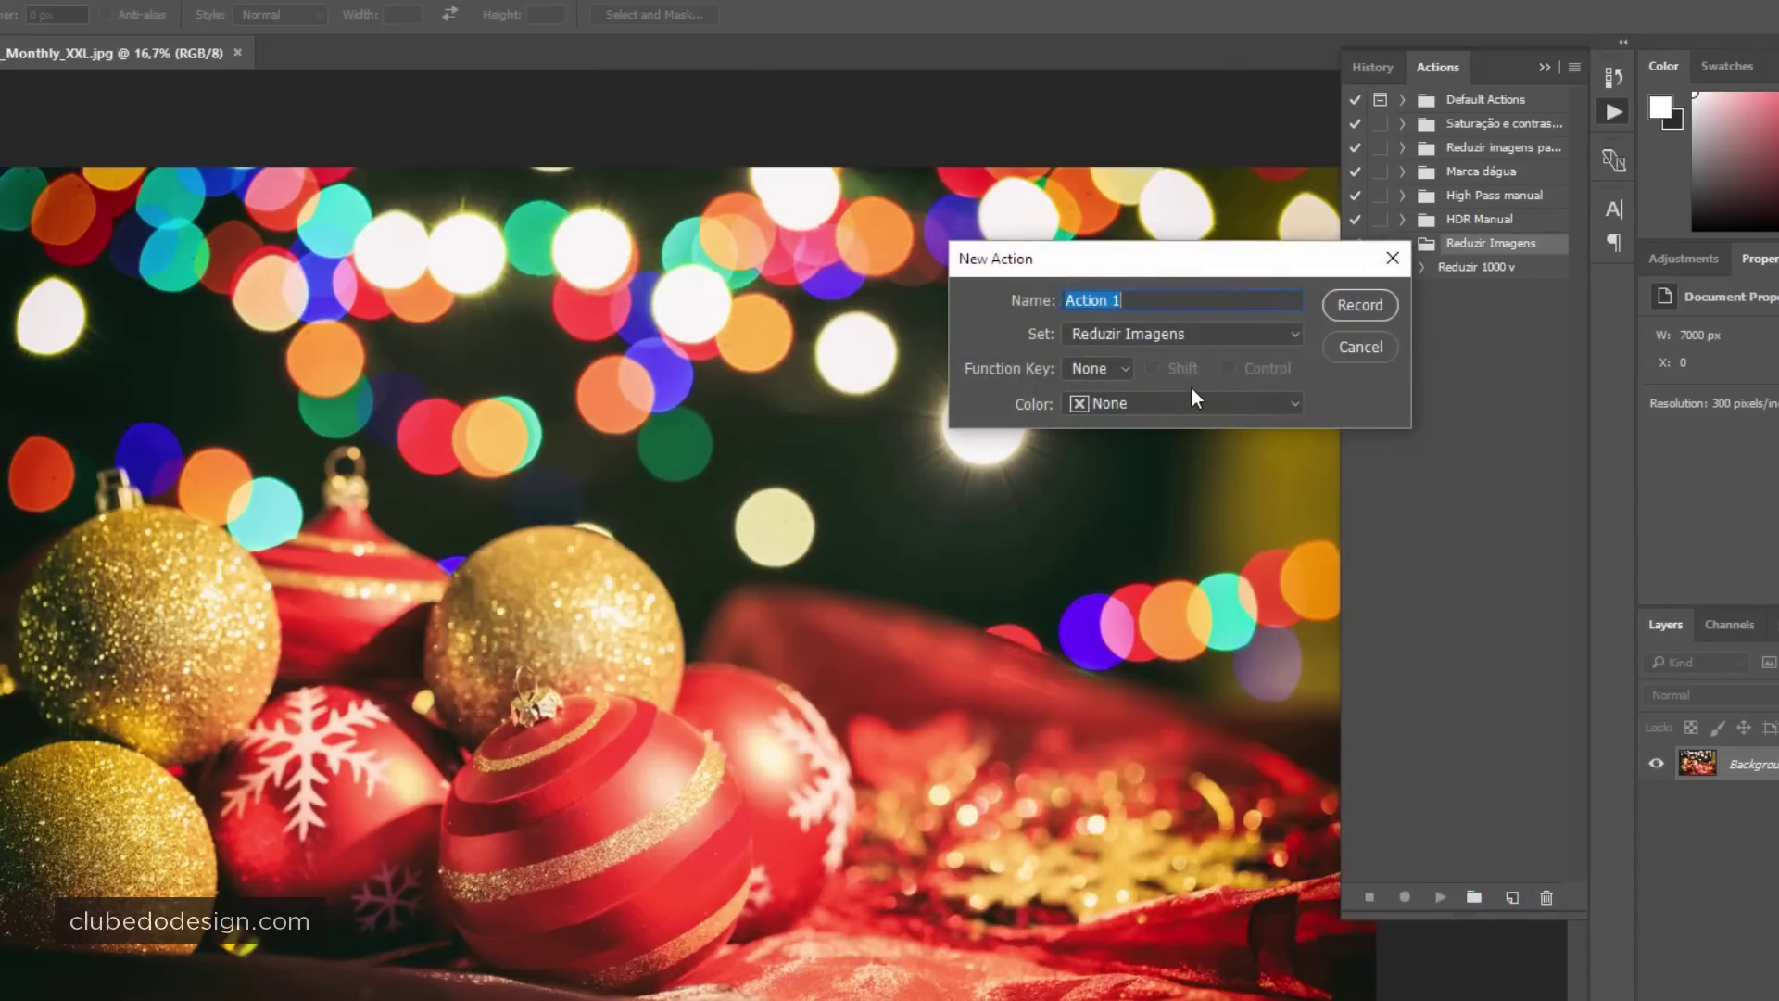
type("Reduzir ")
type("1000 h")
left_click(1342, 308)
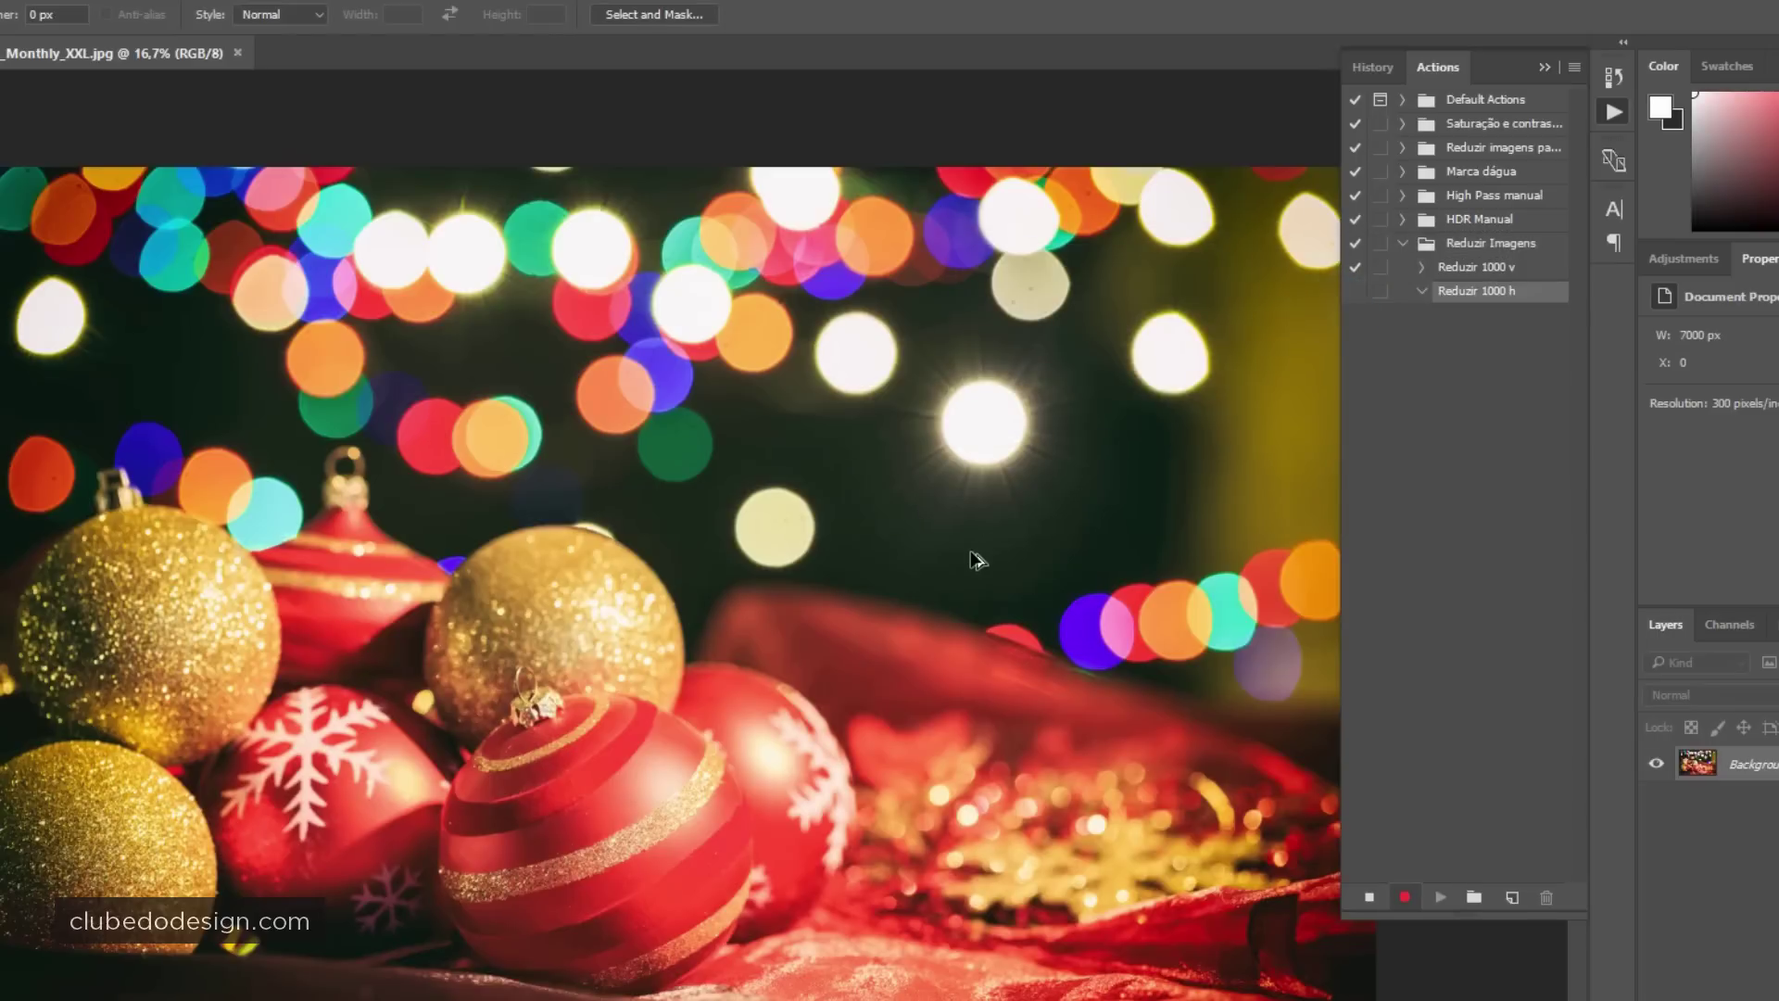
Record resizing the ornaments photo to 1000 px wide.
key("ctrl+alt+i")
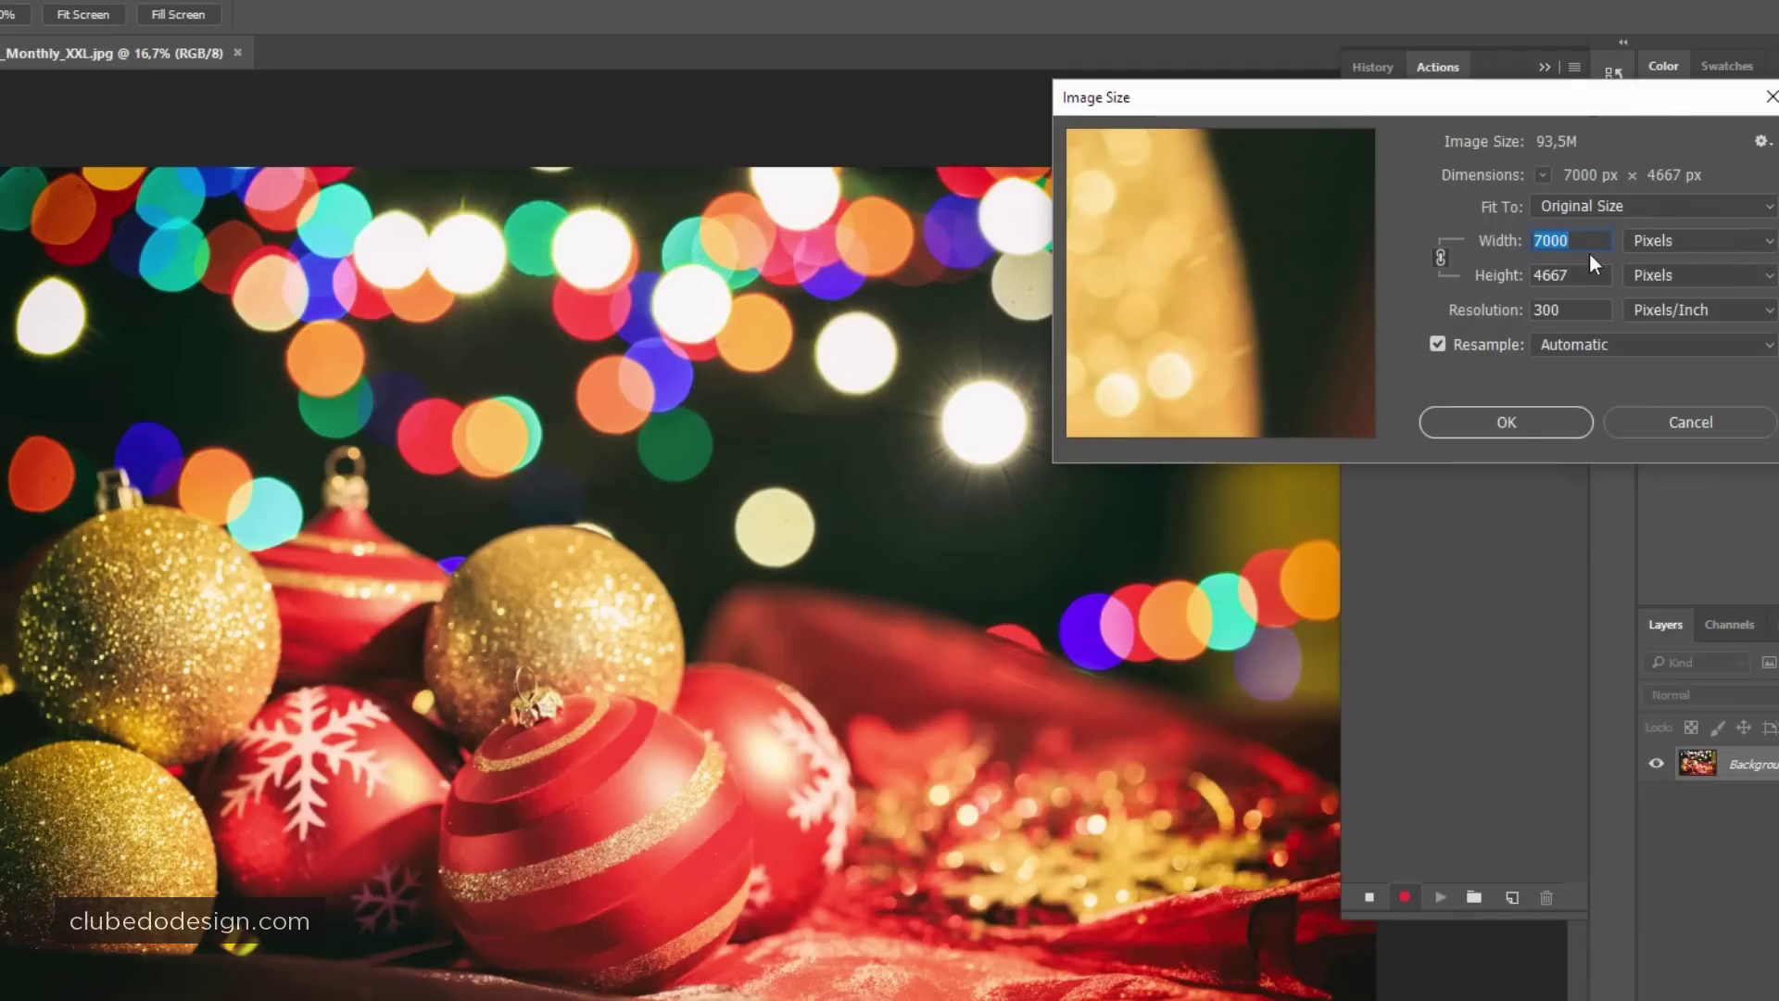
type("1000")
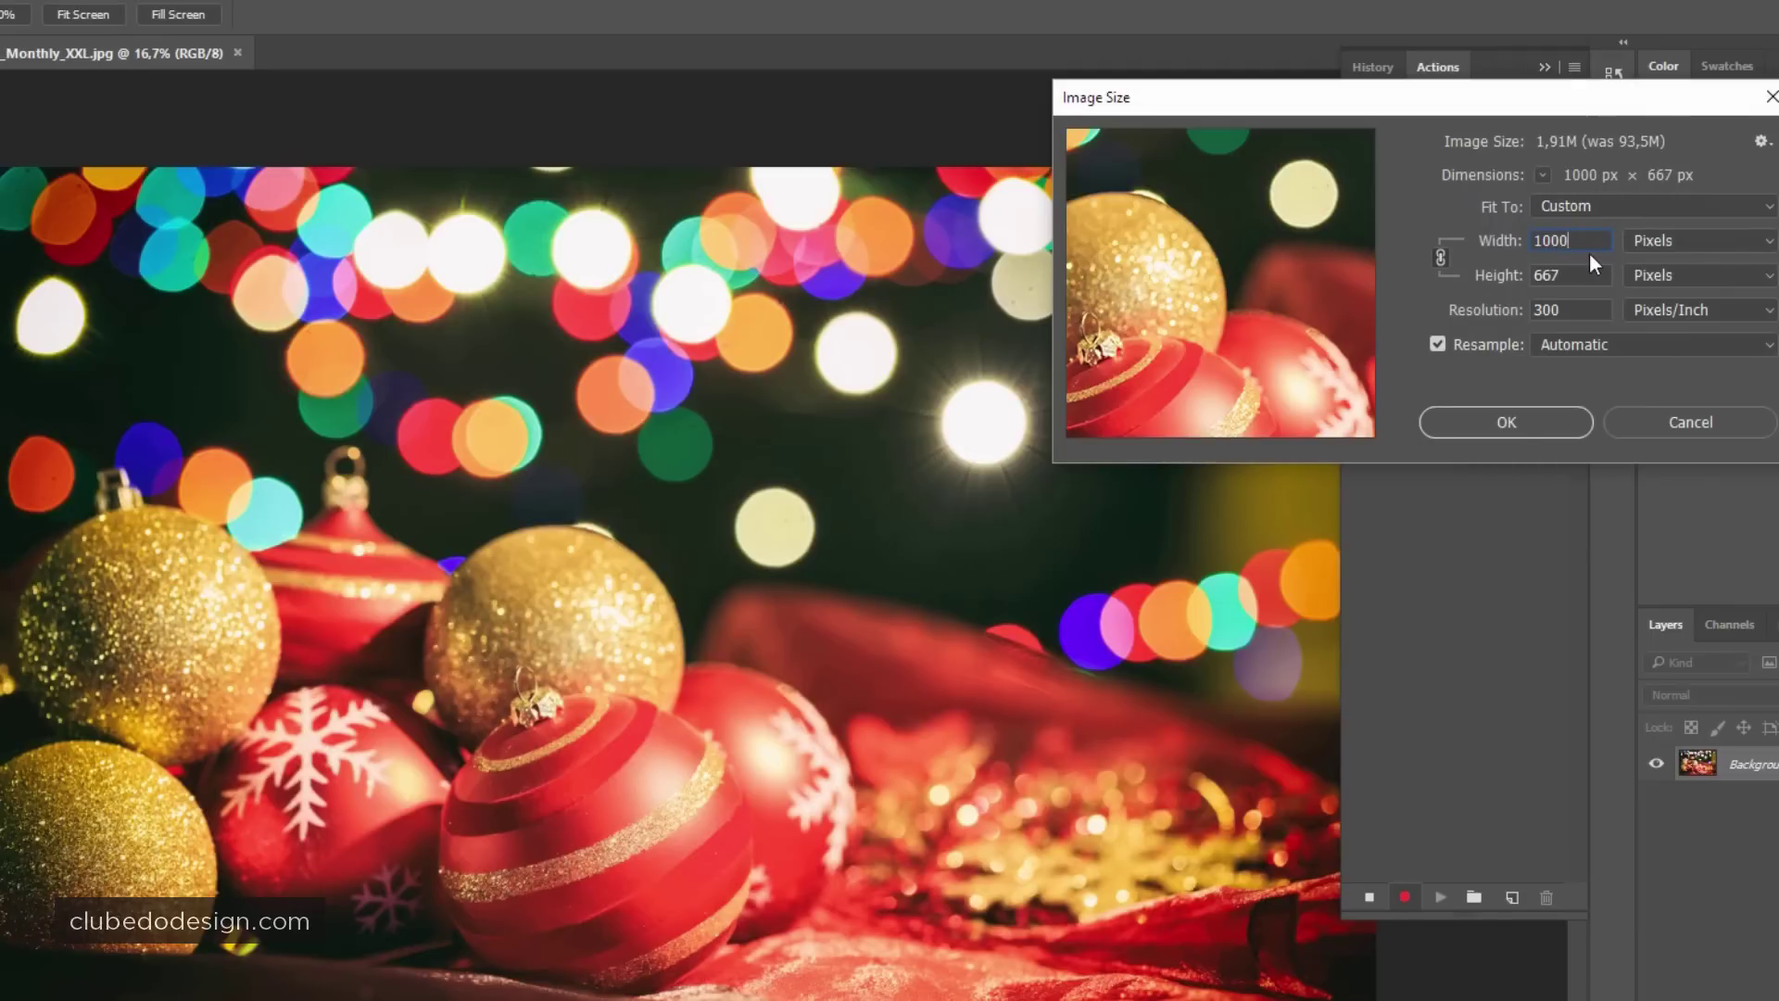
left_click(1478, 429)
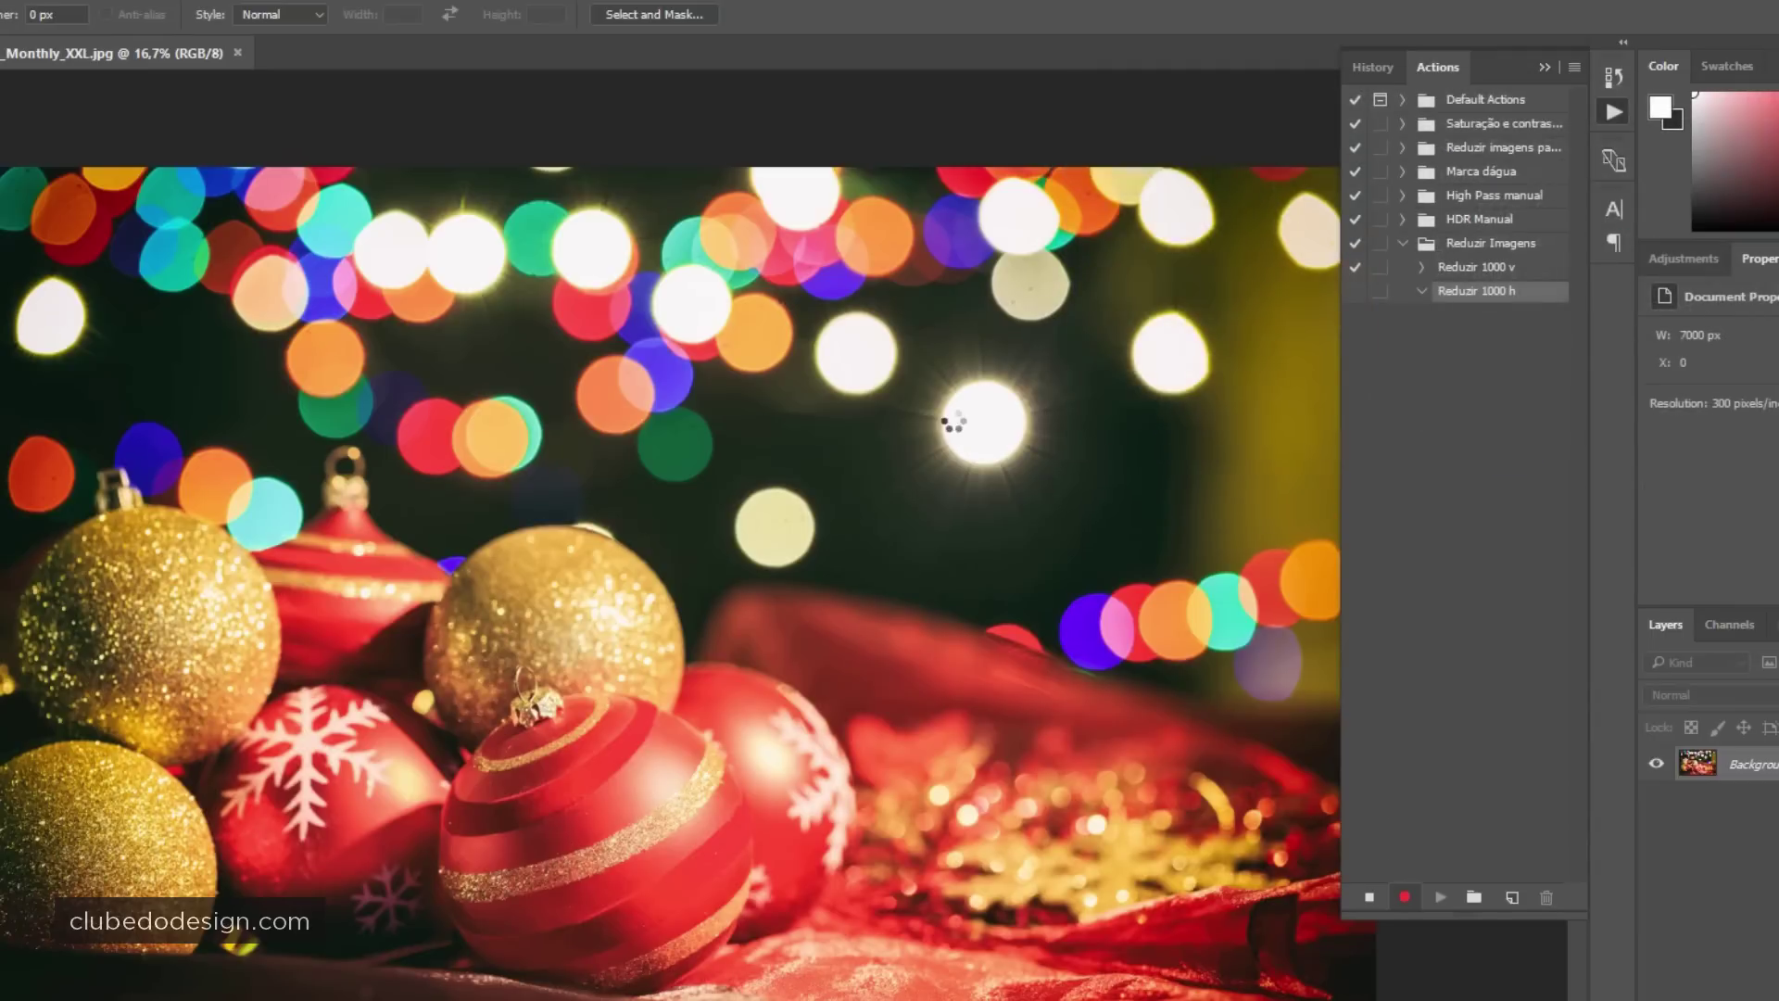
Record saving it as a JPEG in Reduzidas manualmente, stop recording, and close the photo.
key("shift+ctrl+s")
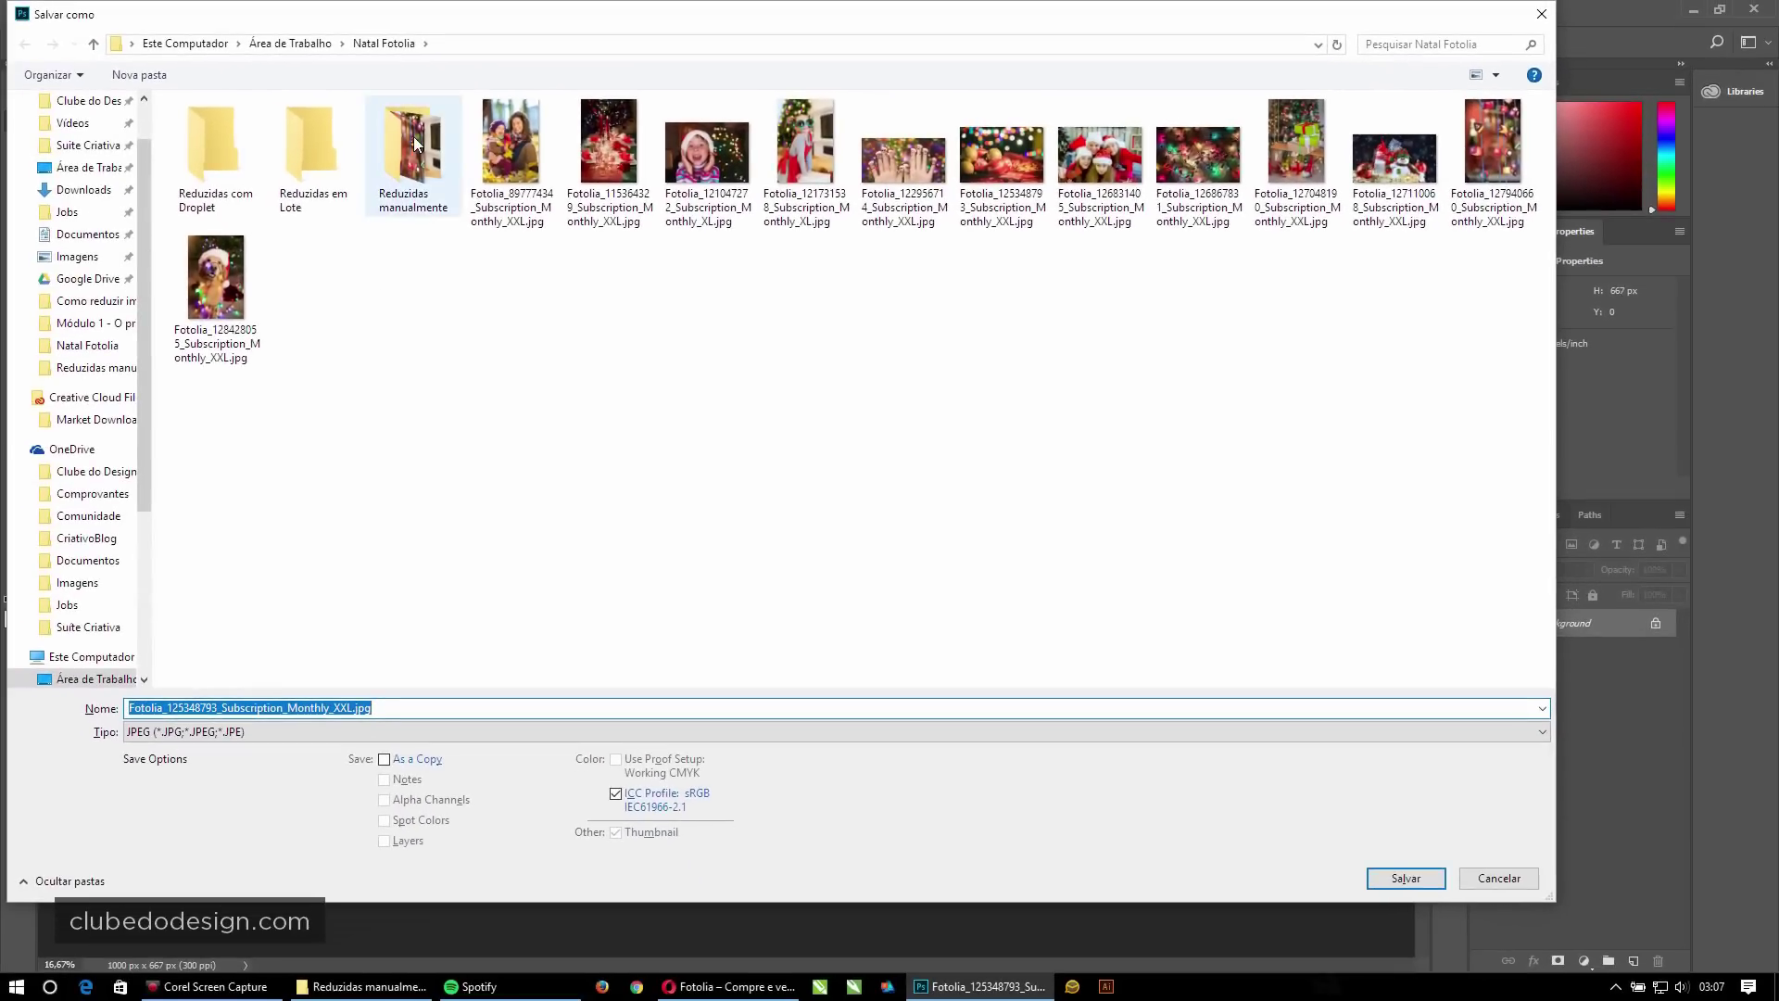
double_click(406, 146)
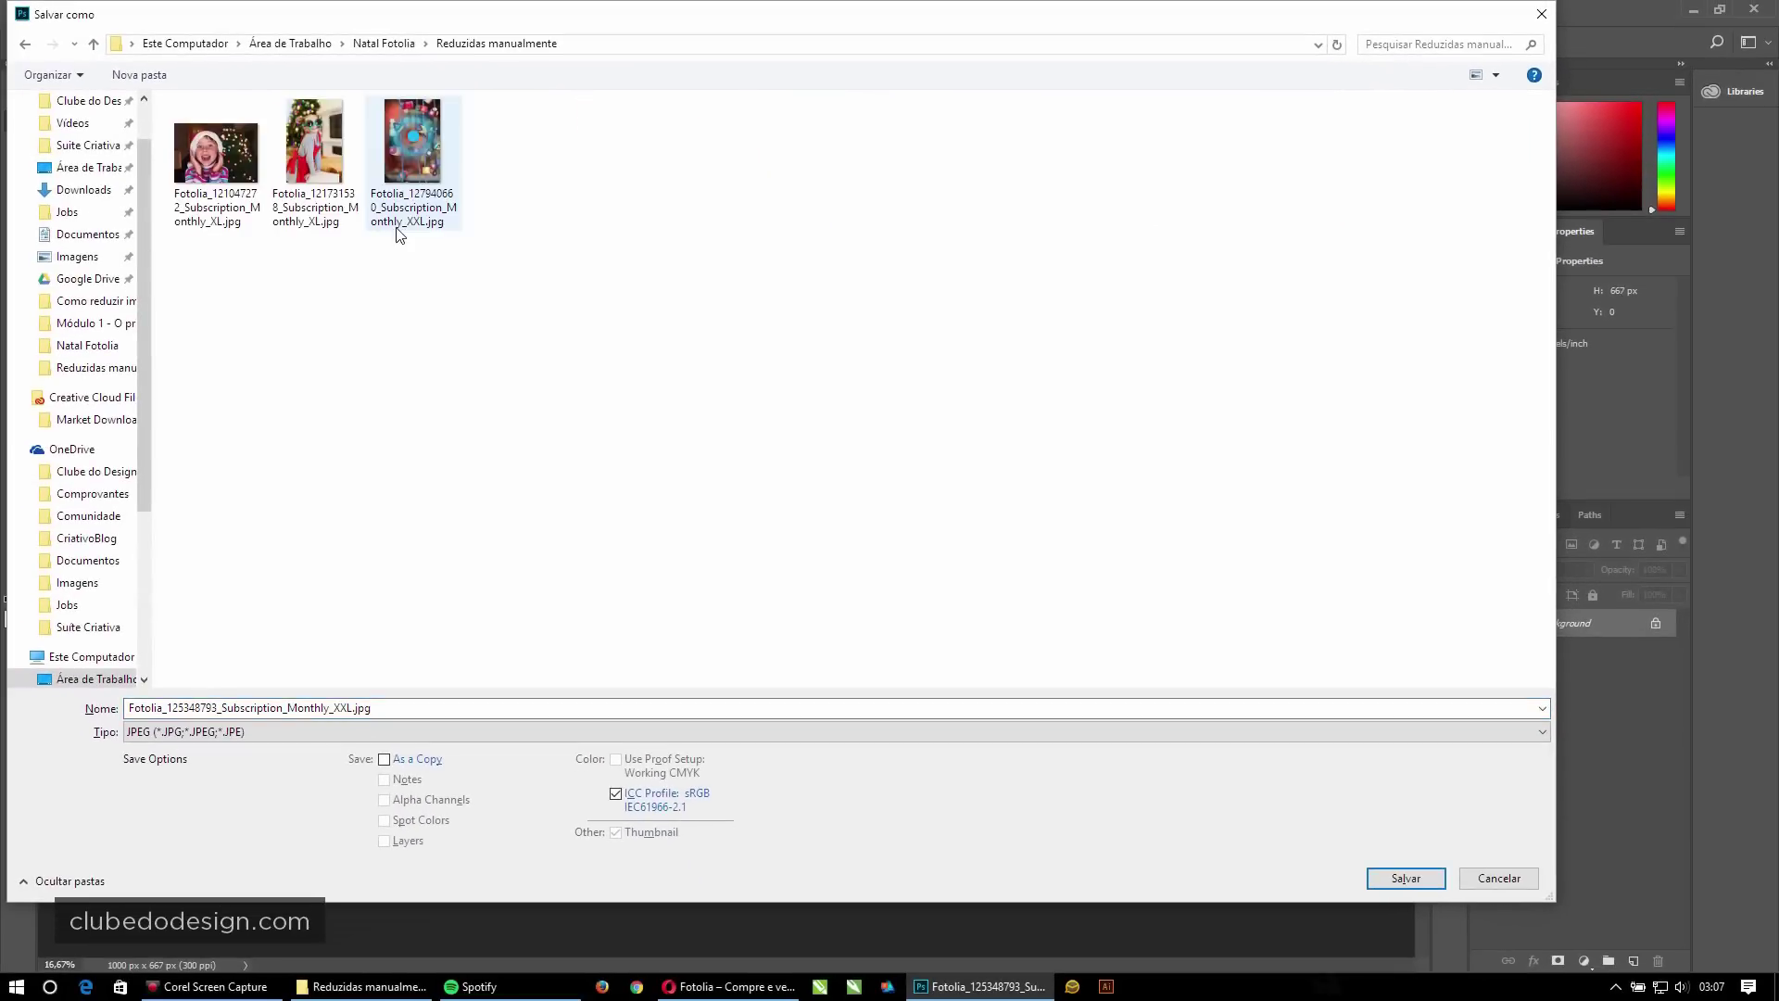
left_click(1441, 883)
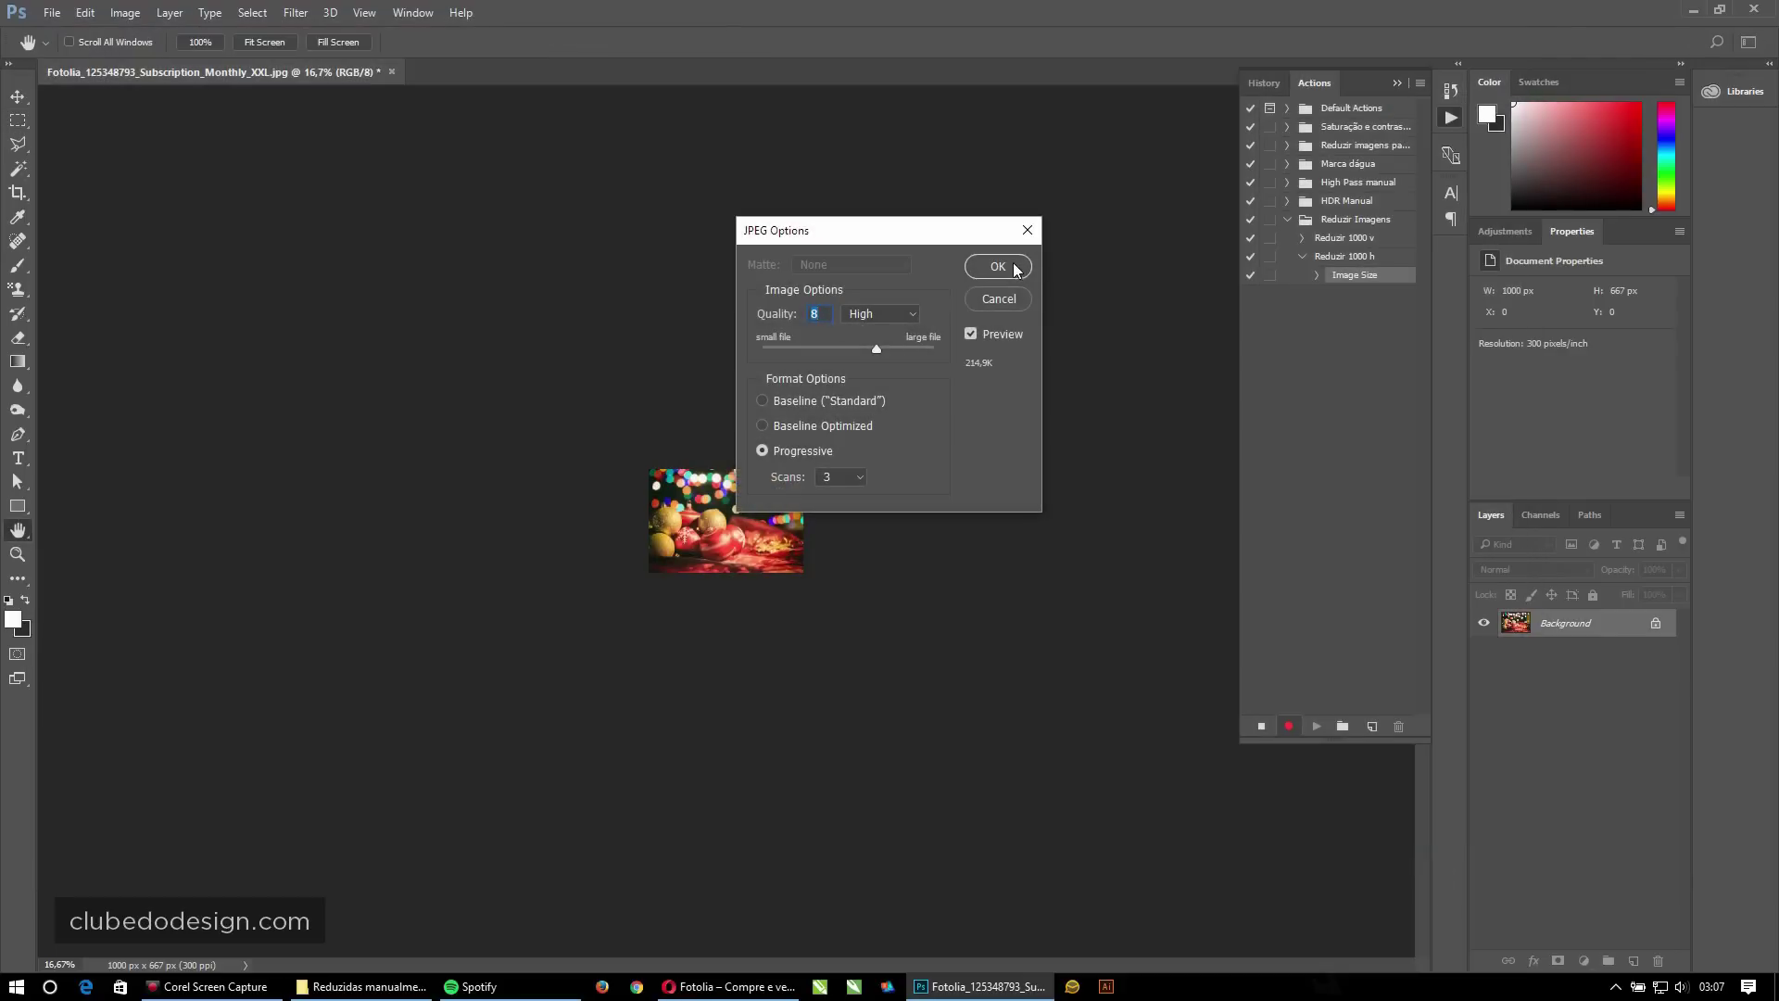
left_click(998, 267)
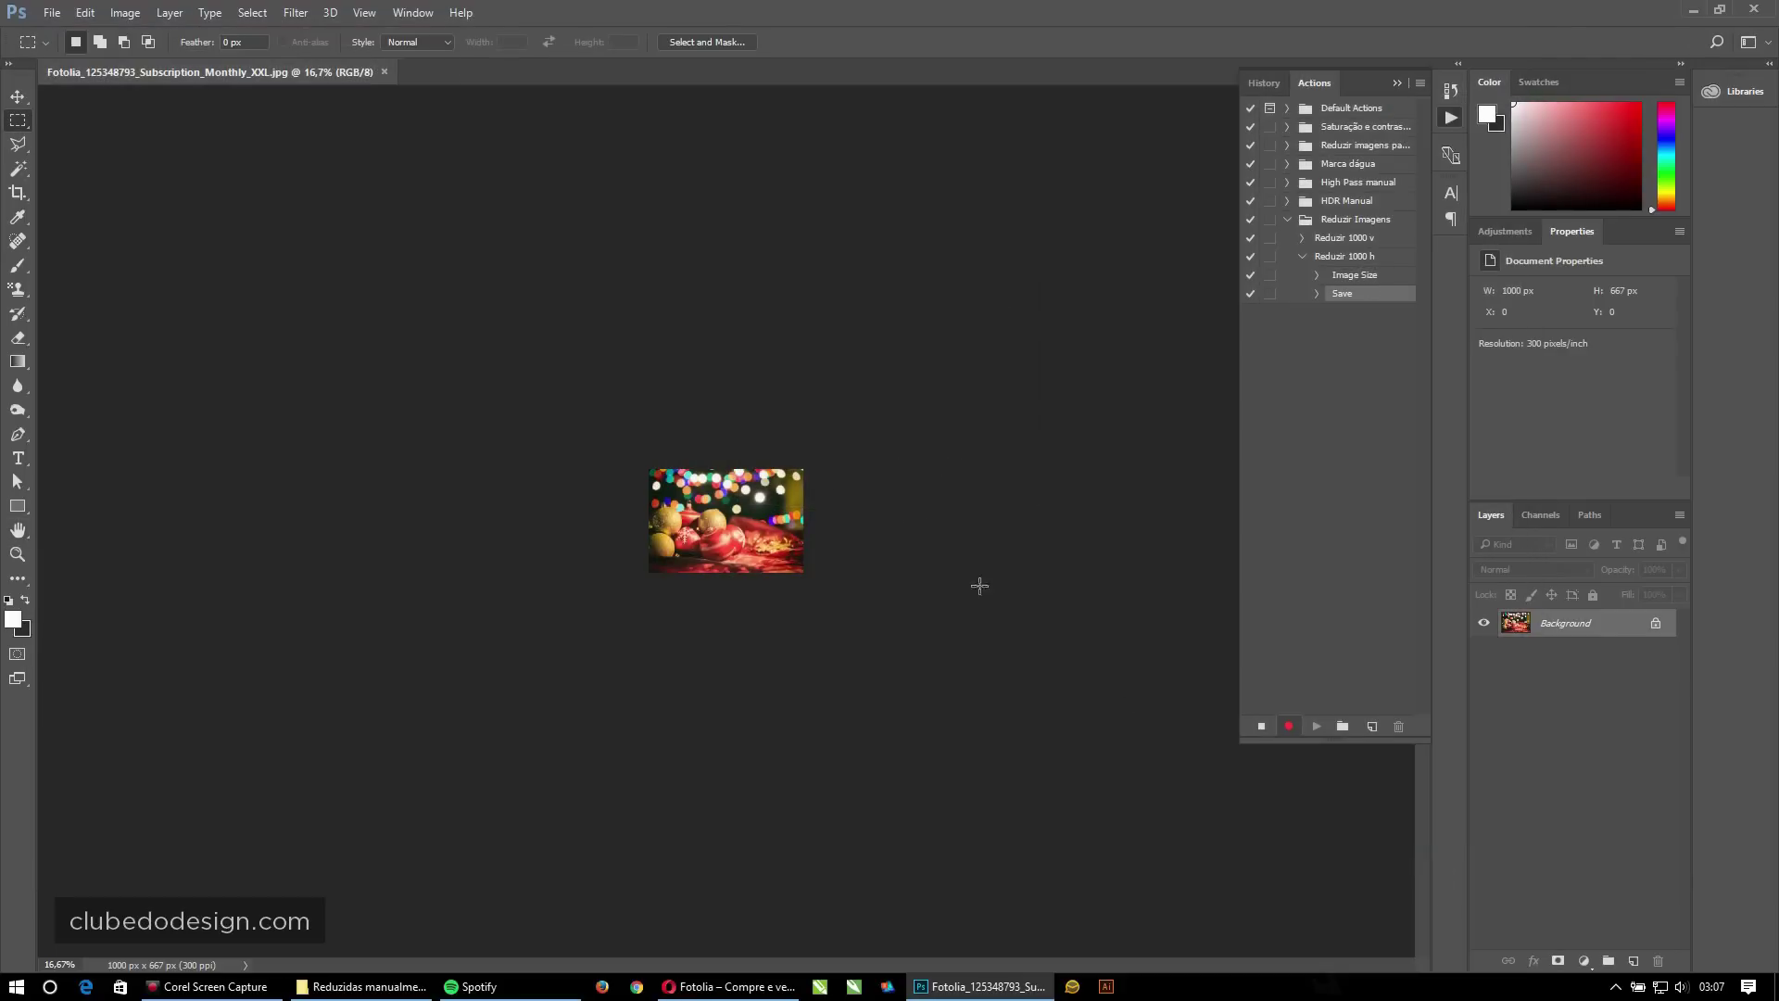
left_click(1260, 728)
left_click(385, 72)
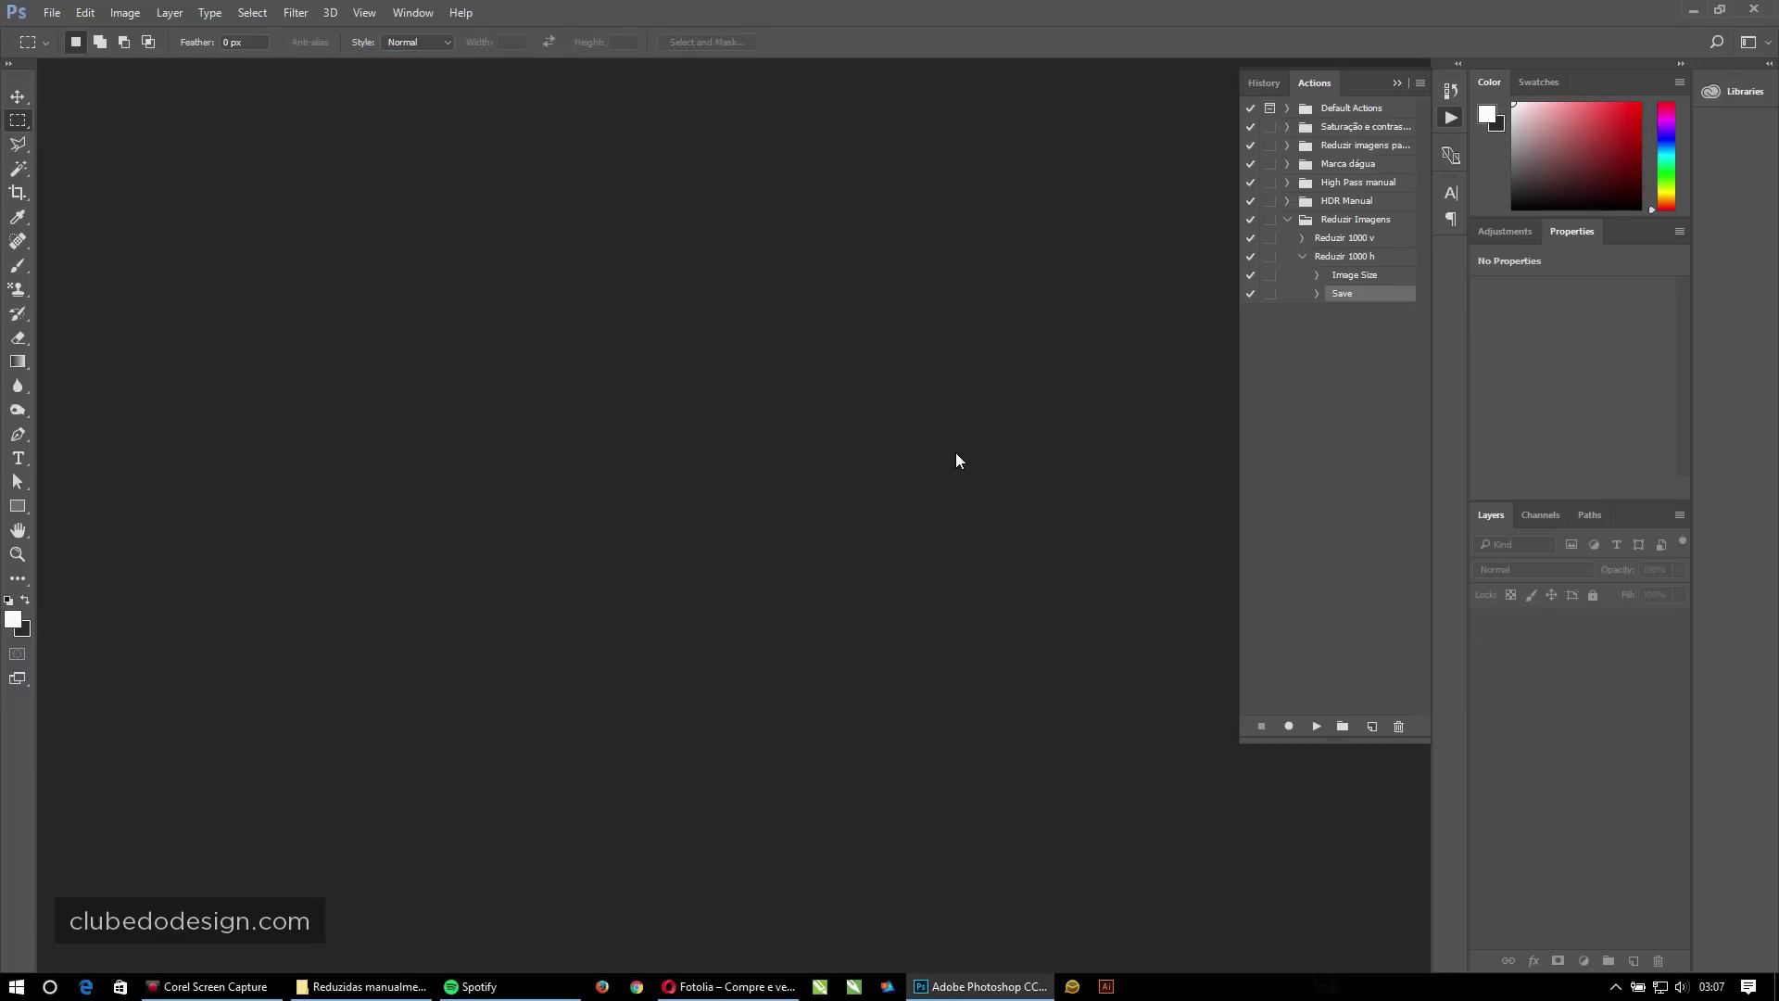
Collapse Reduzir 1000 h, review both Reduzir actions, then bring up the Open dialog.
left_click(1301, 257)
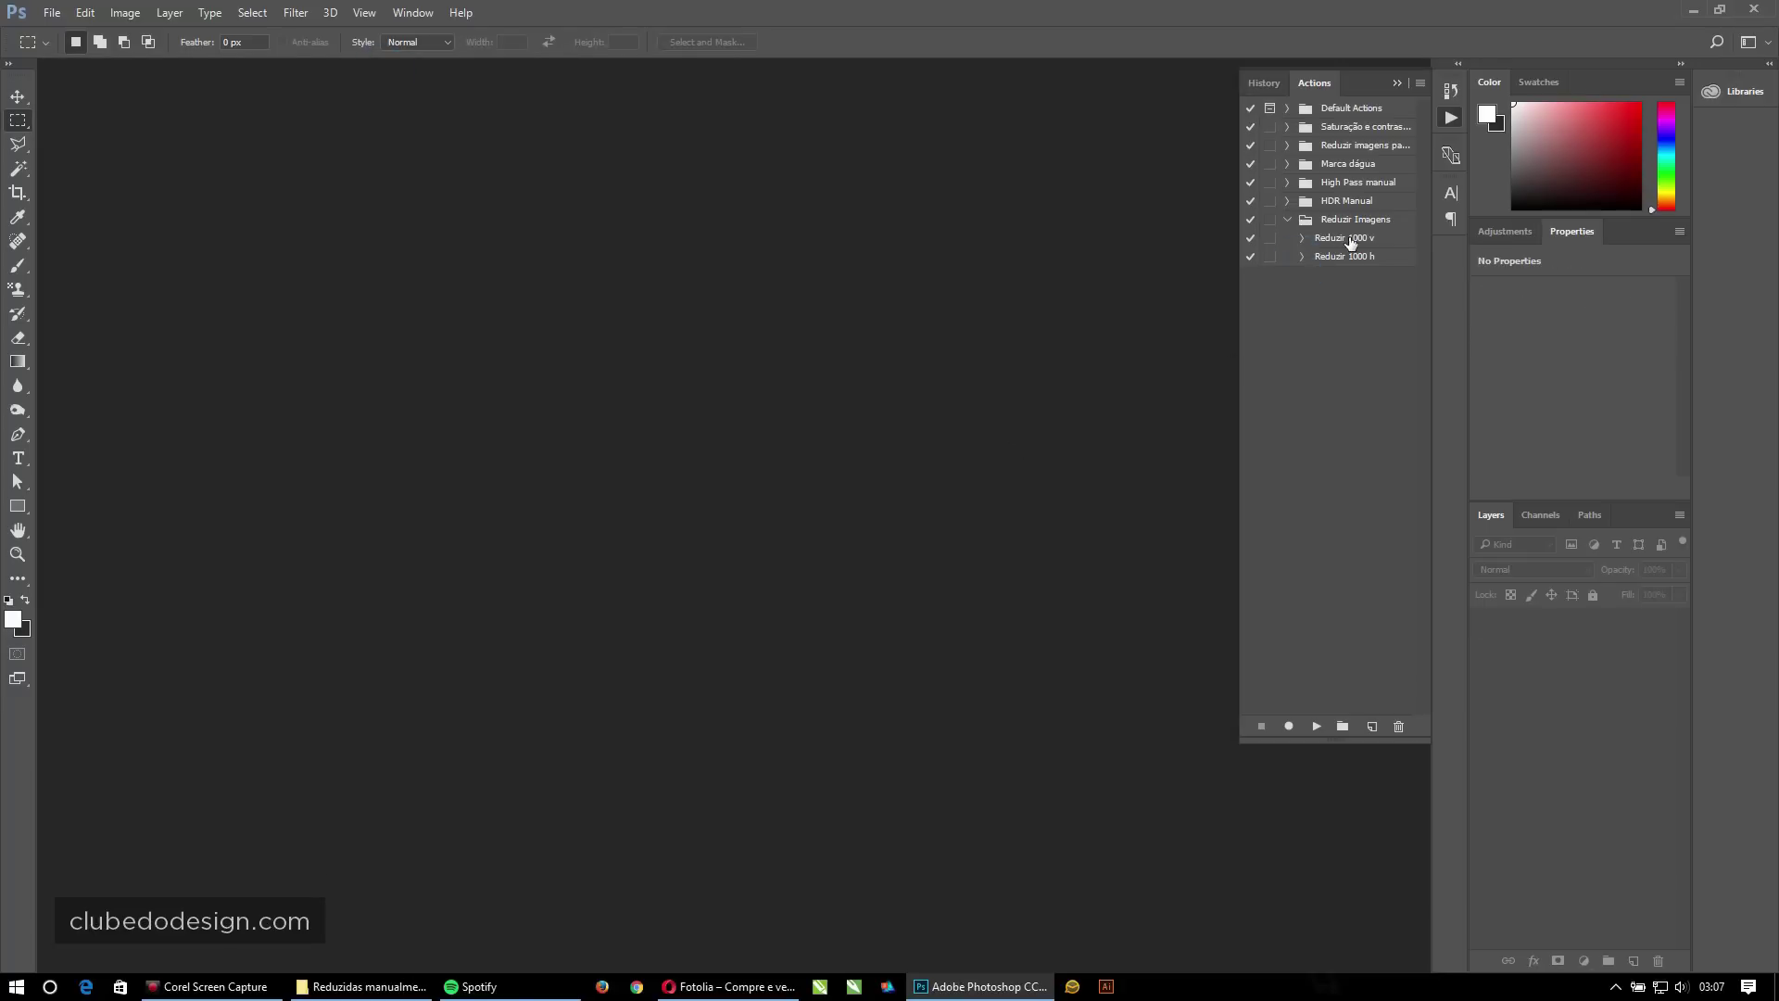
left_click(1334, 256)
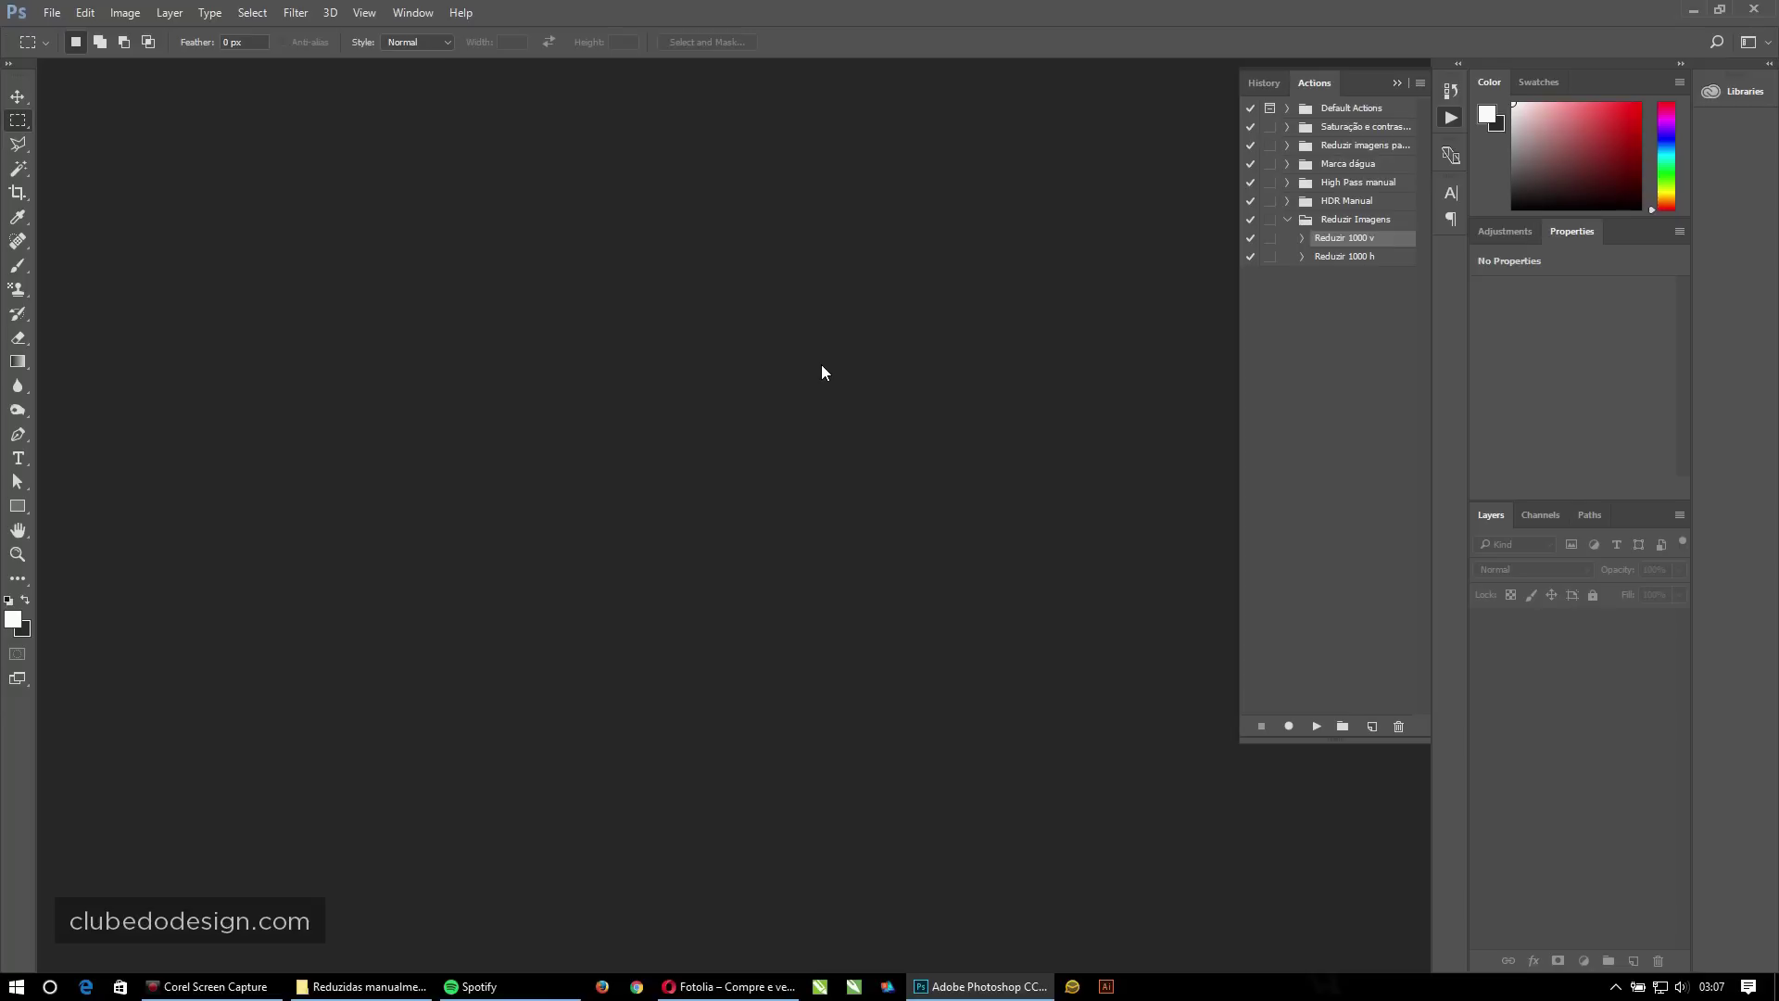
left_click(1383, 256)
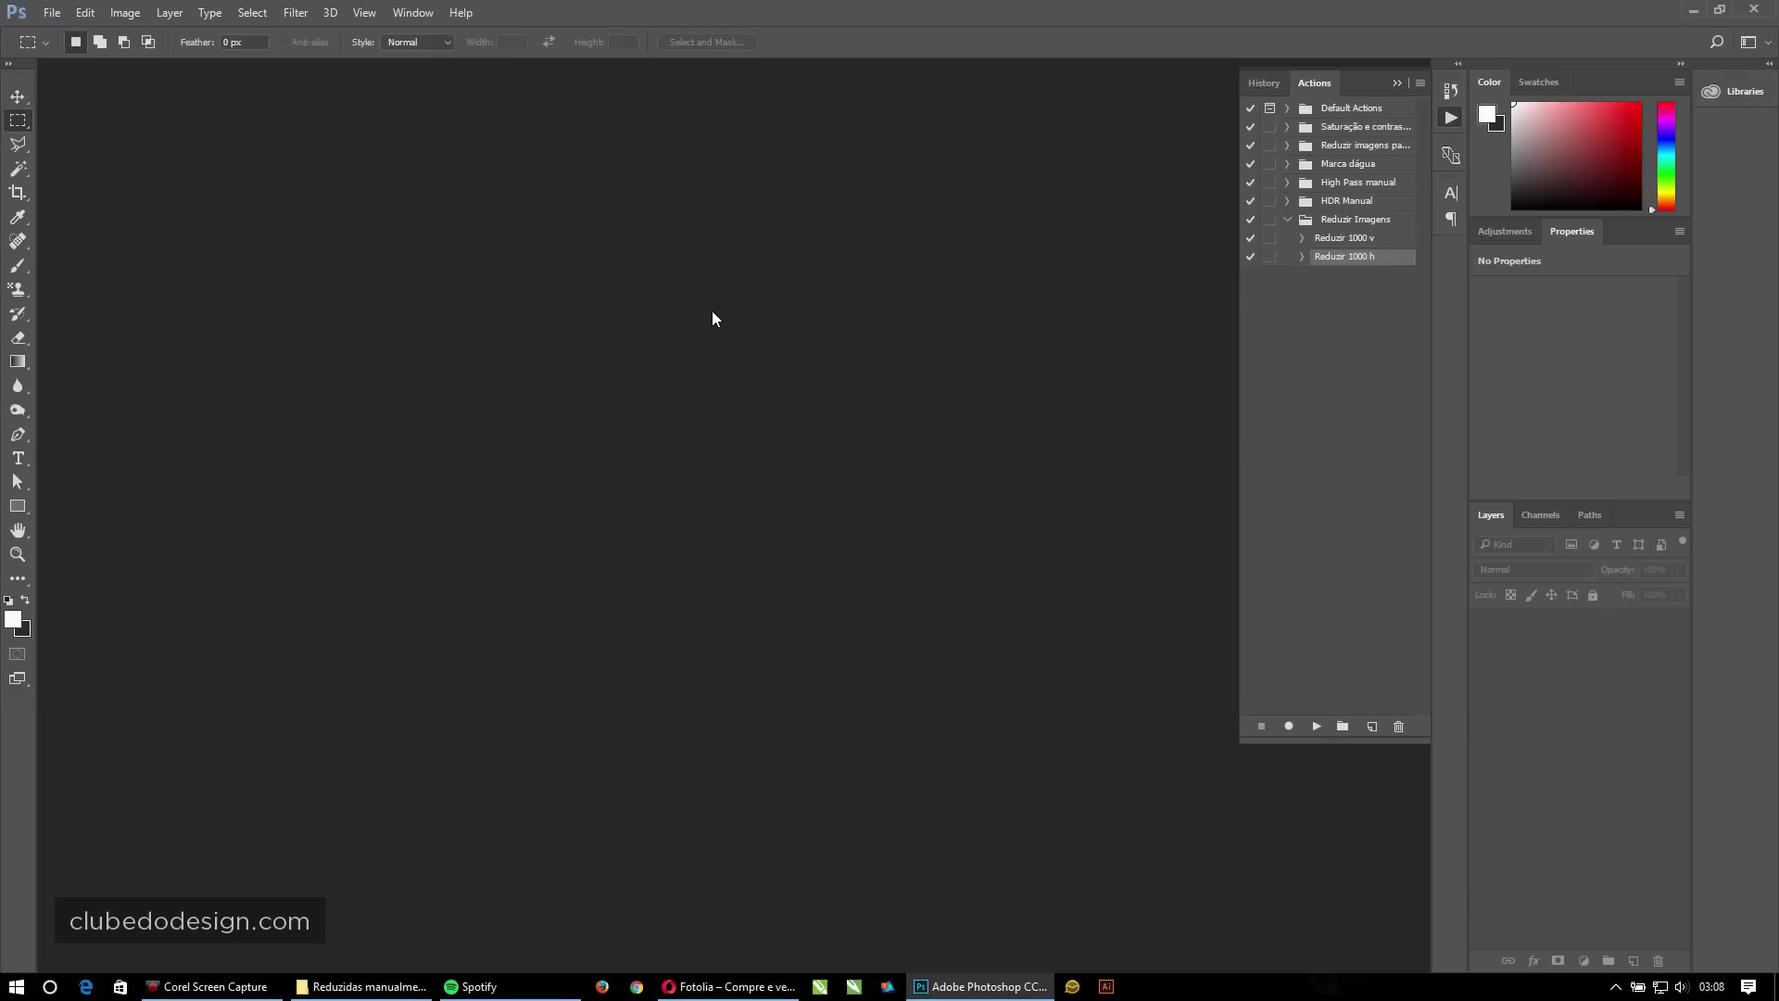
left_click(1368, 258)
left_click(1385, 238)
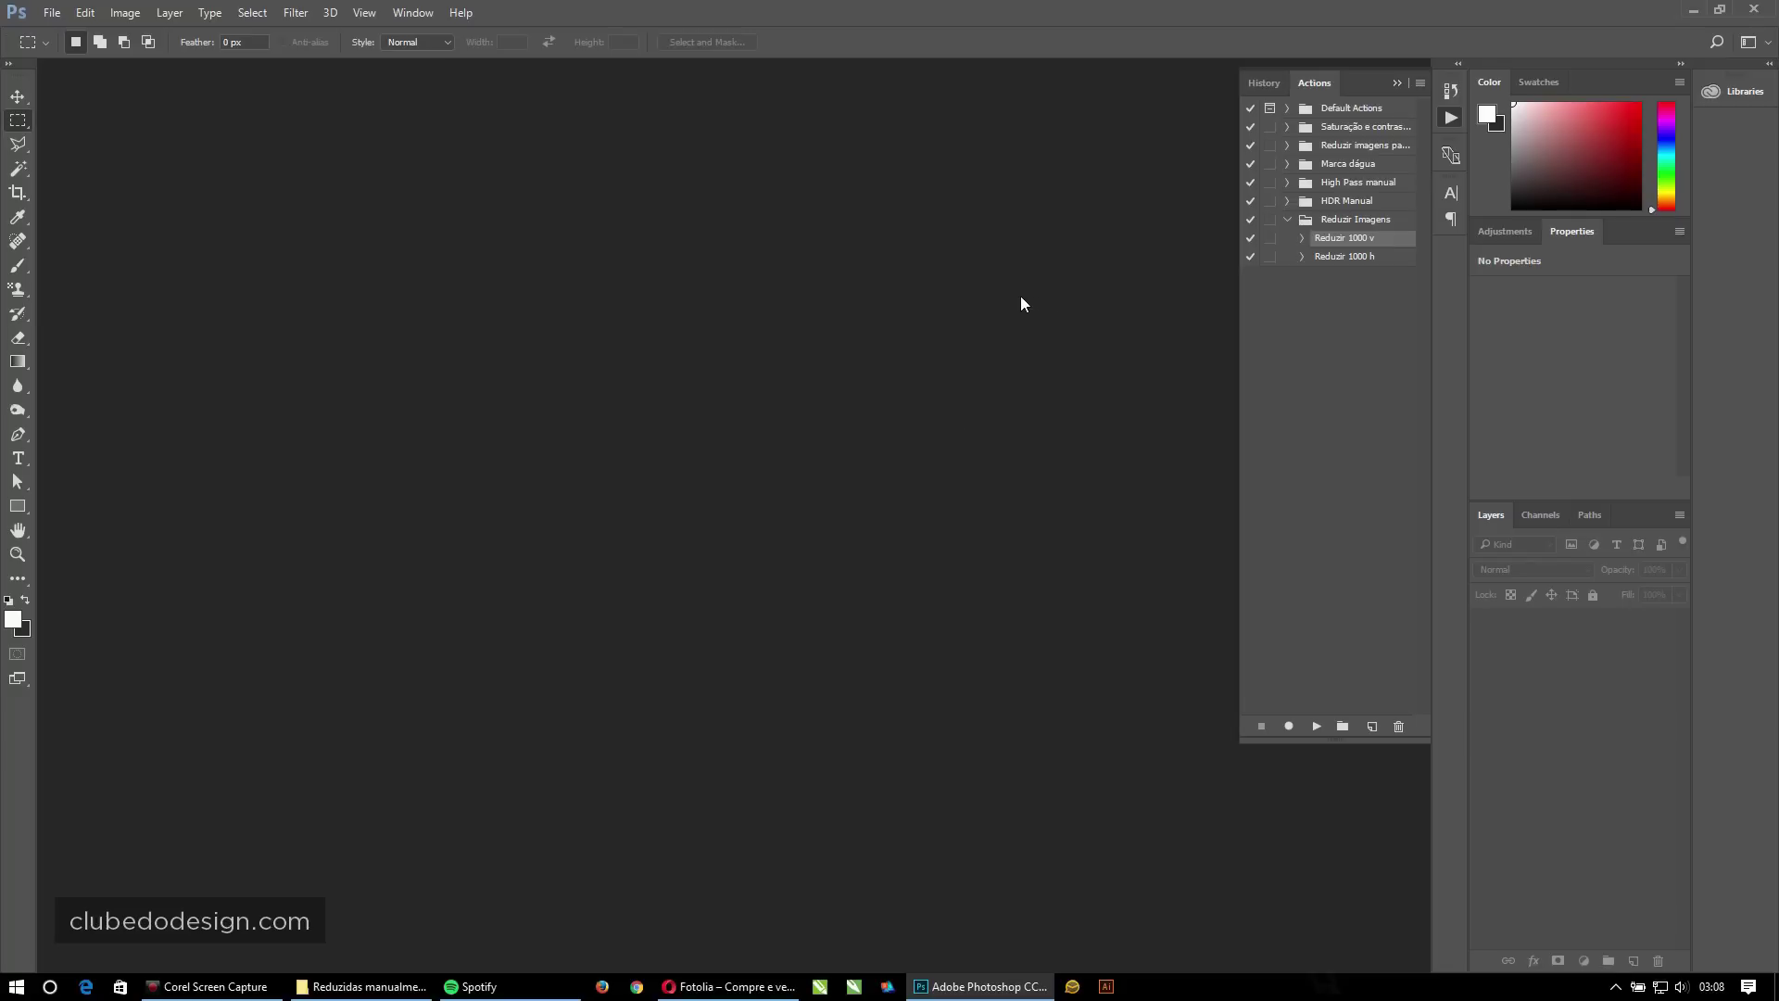
left_click(1355, 220)
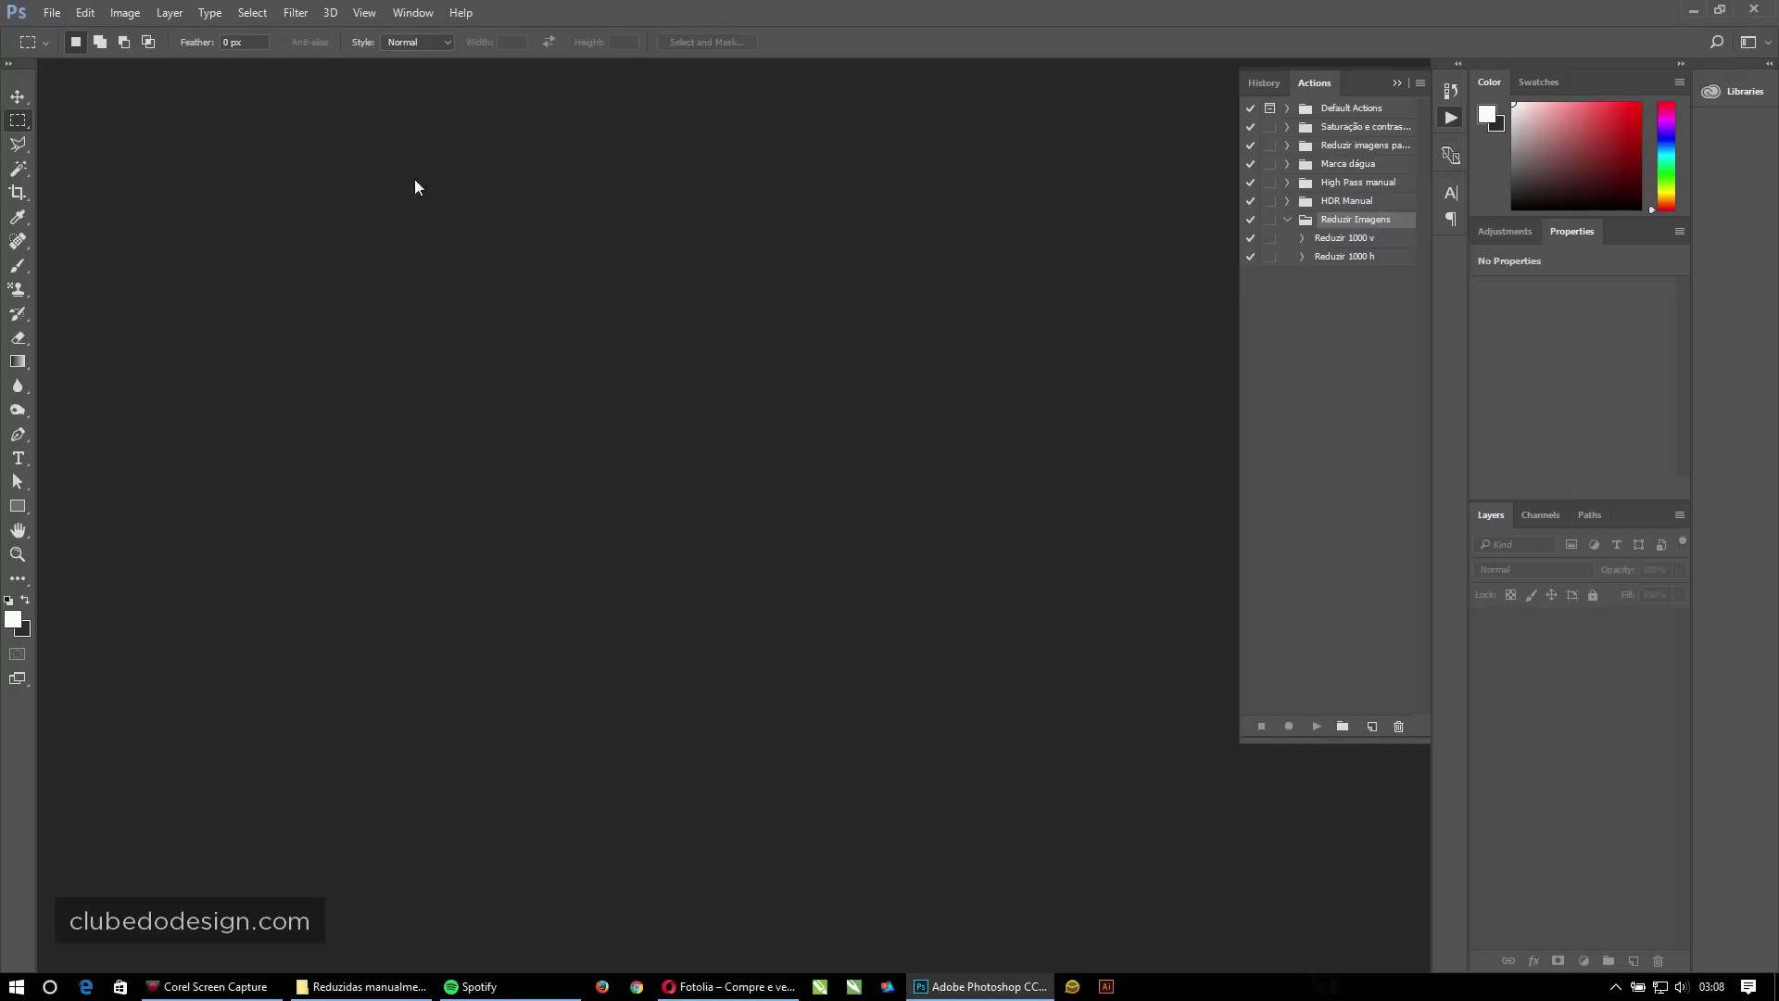
double_click(587, 250)
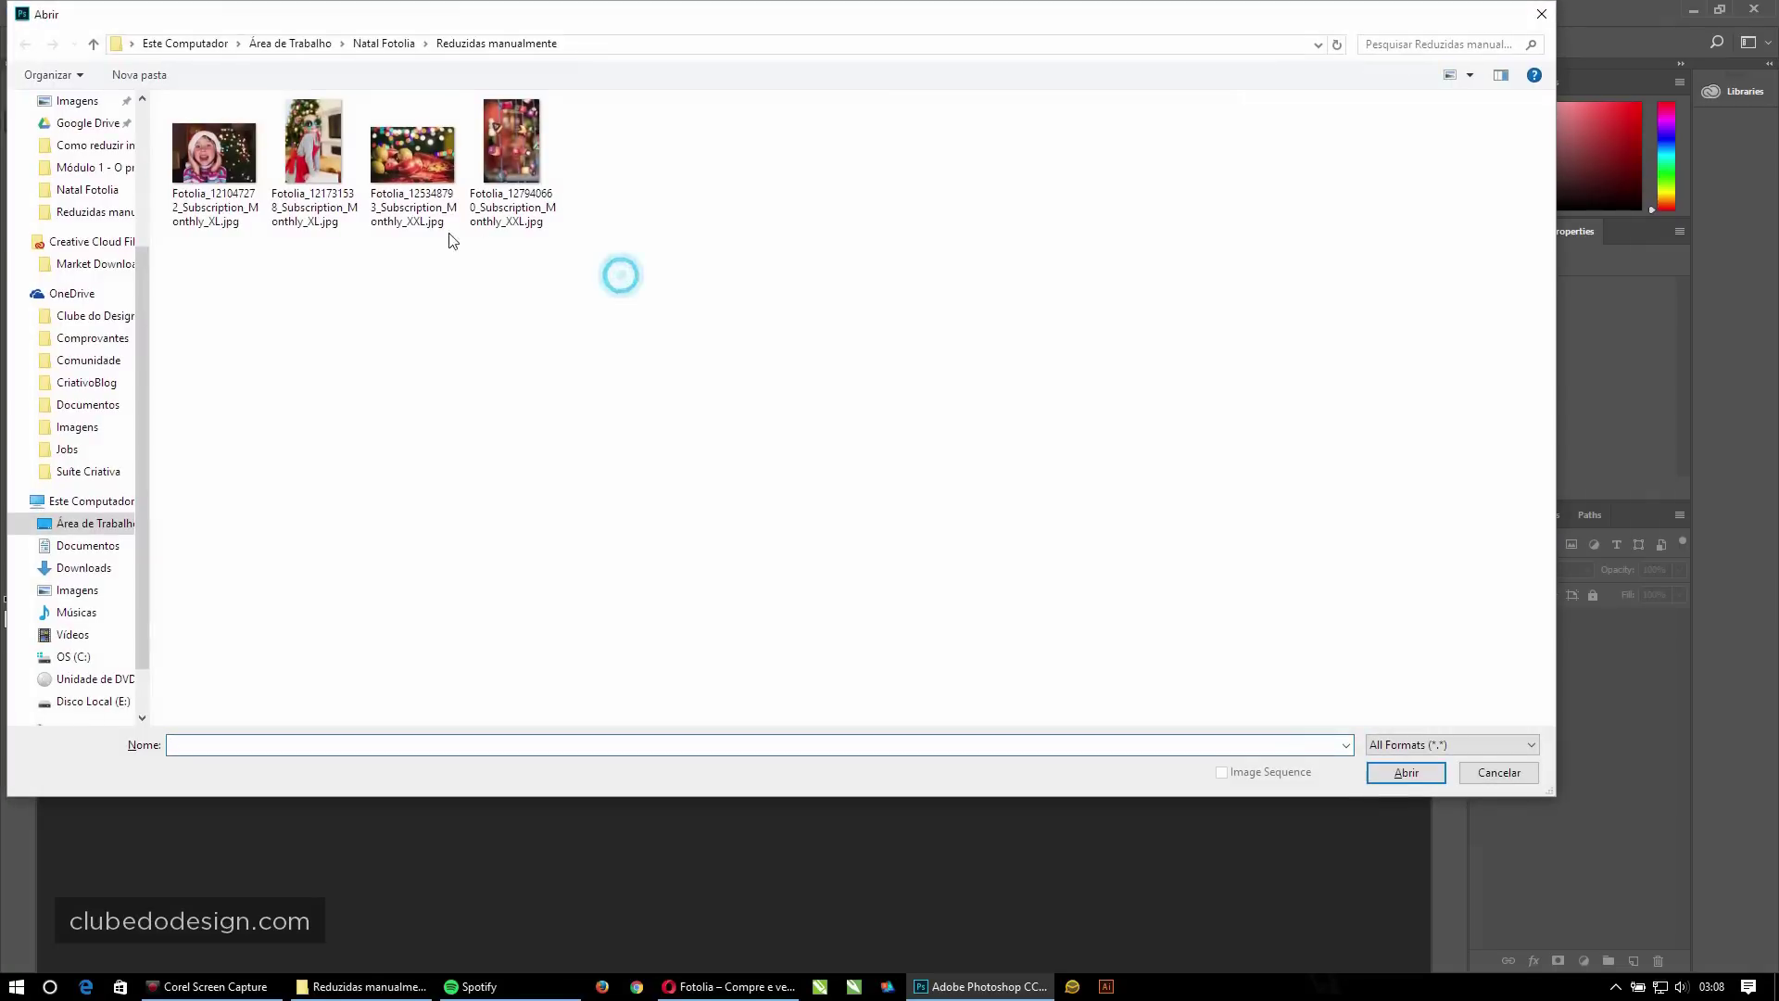
Open the ornaments photo and record a new action named 'Reduzir 1000' in the Reduzir Imagens set.
double_click(412, 148)
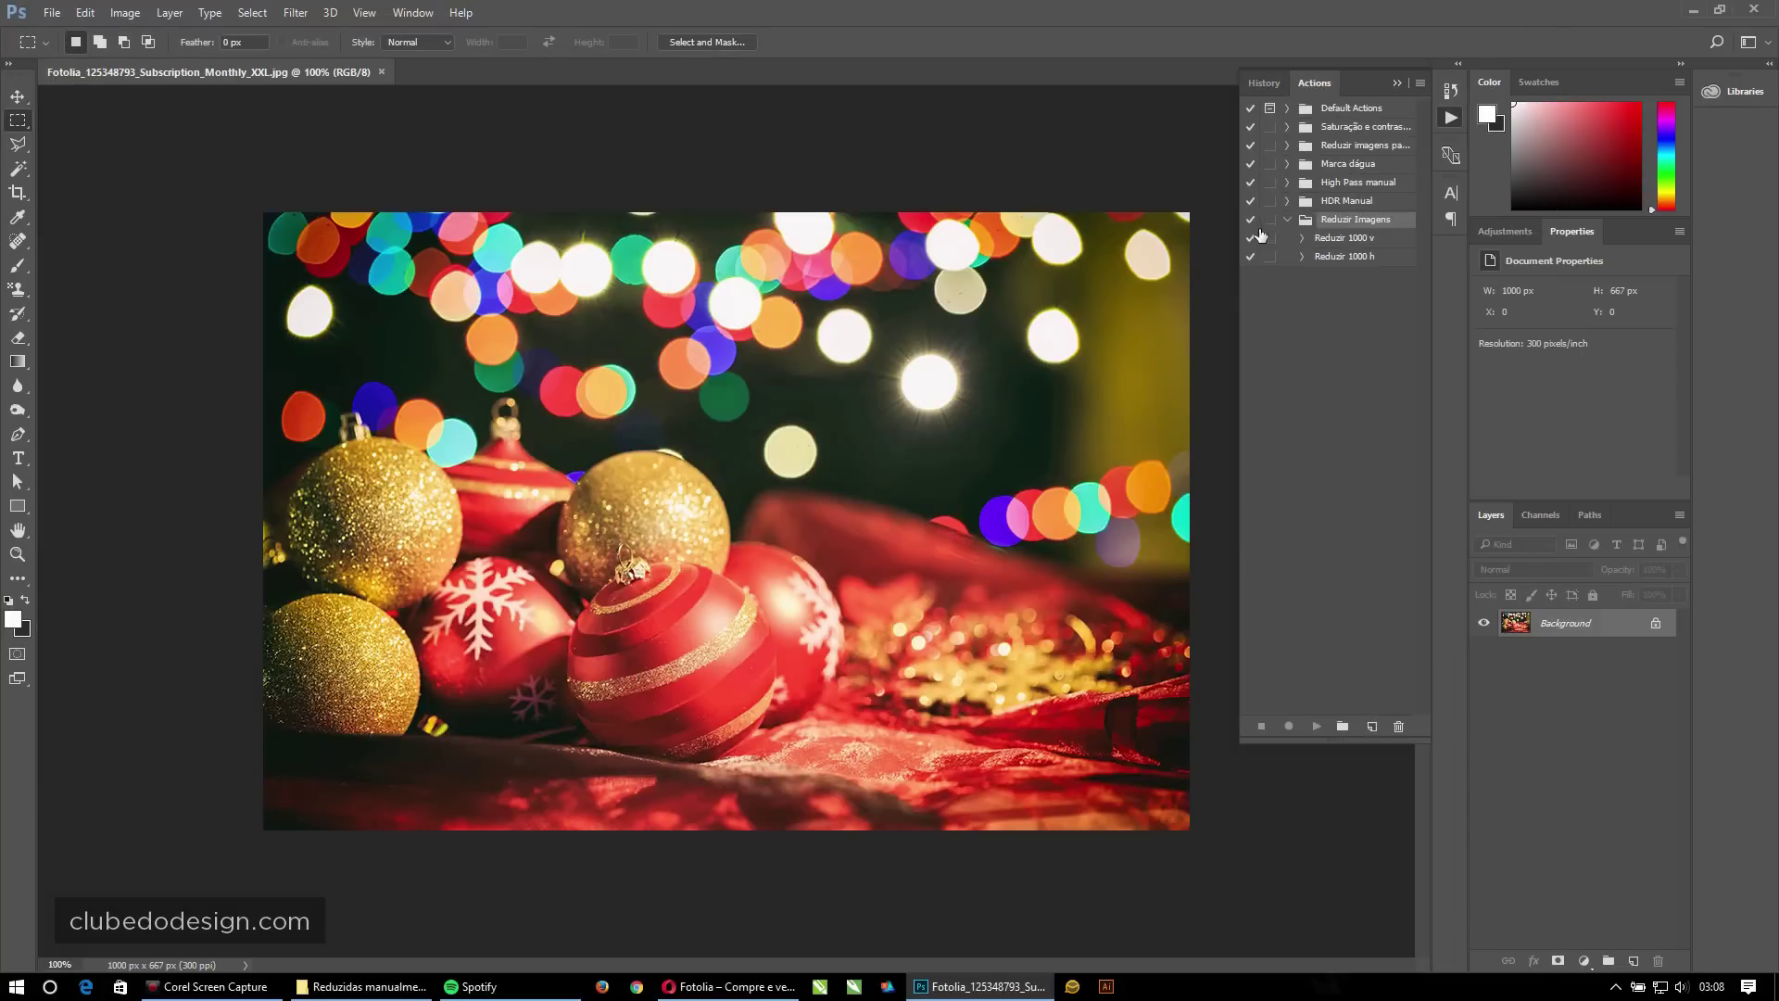
left_click(1357, 219)
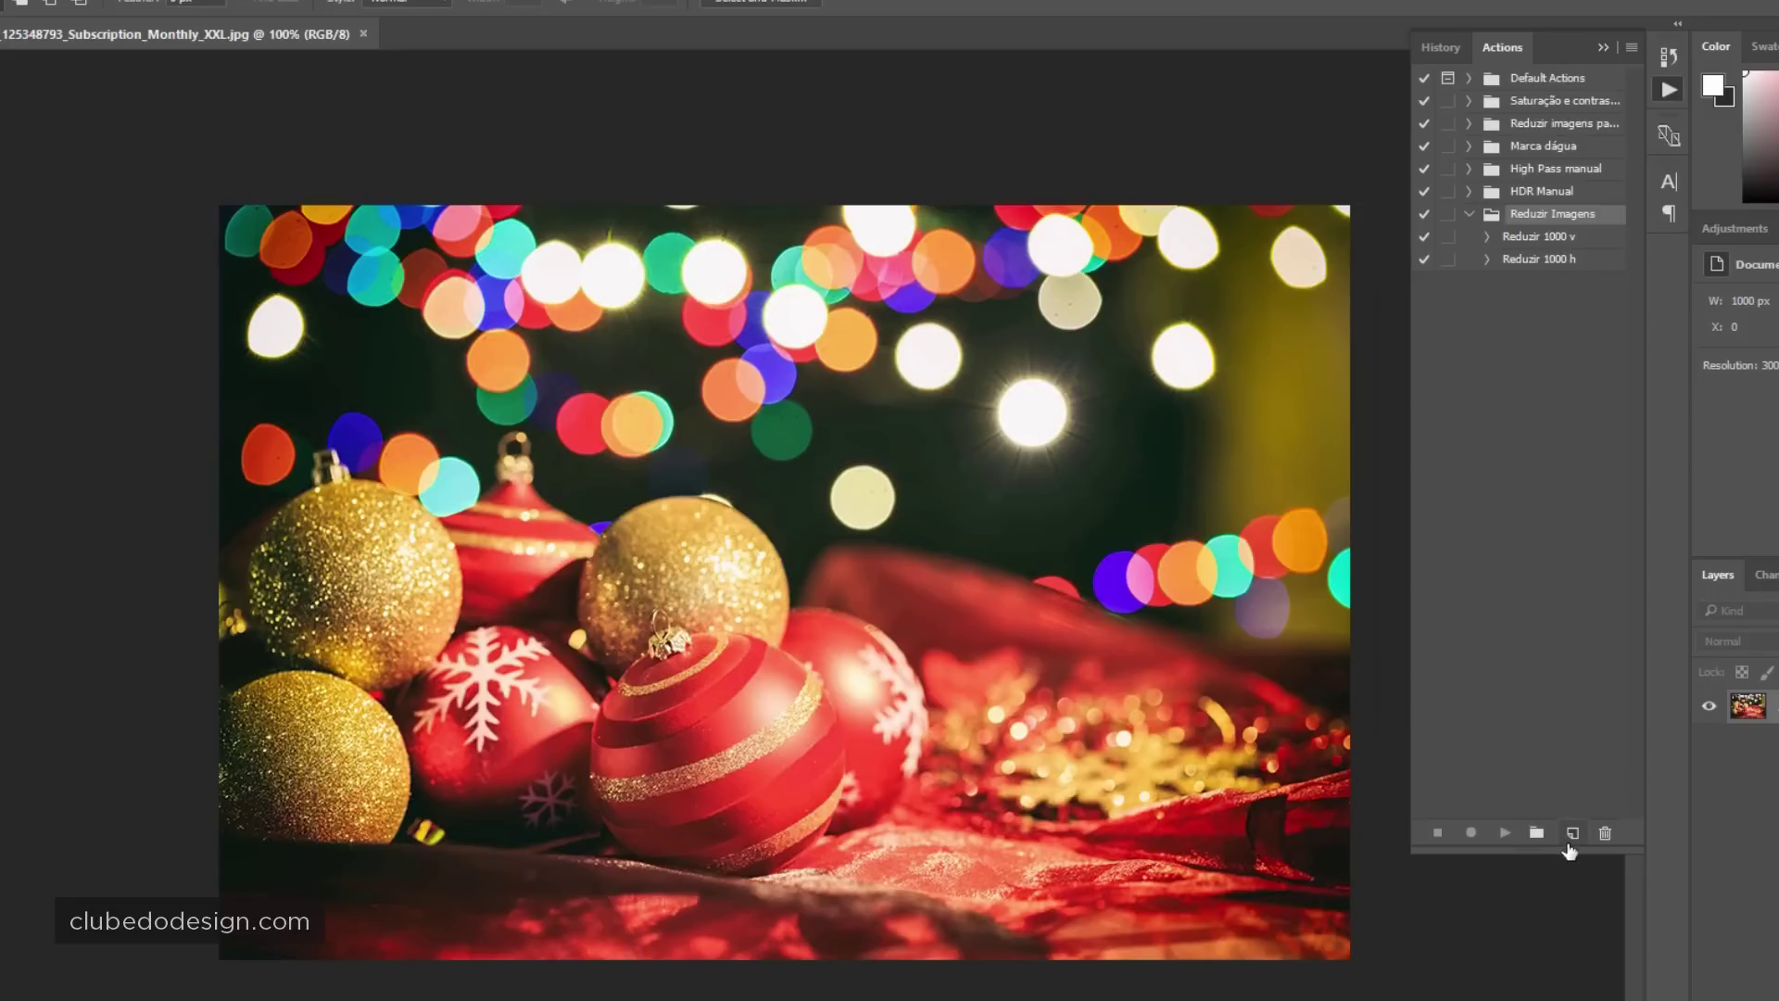
left_click(1572, 834)
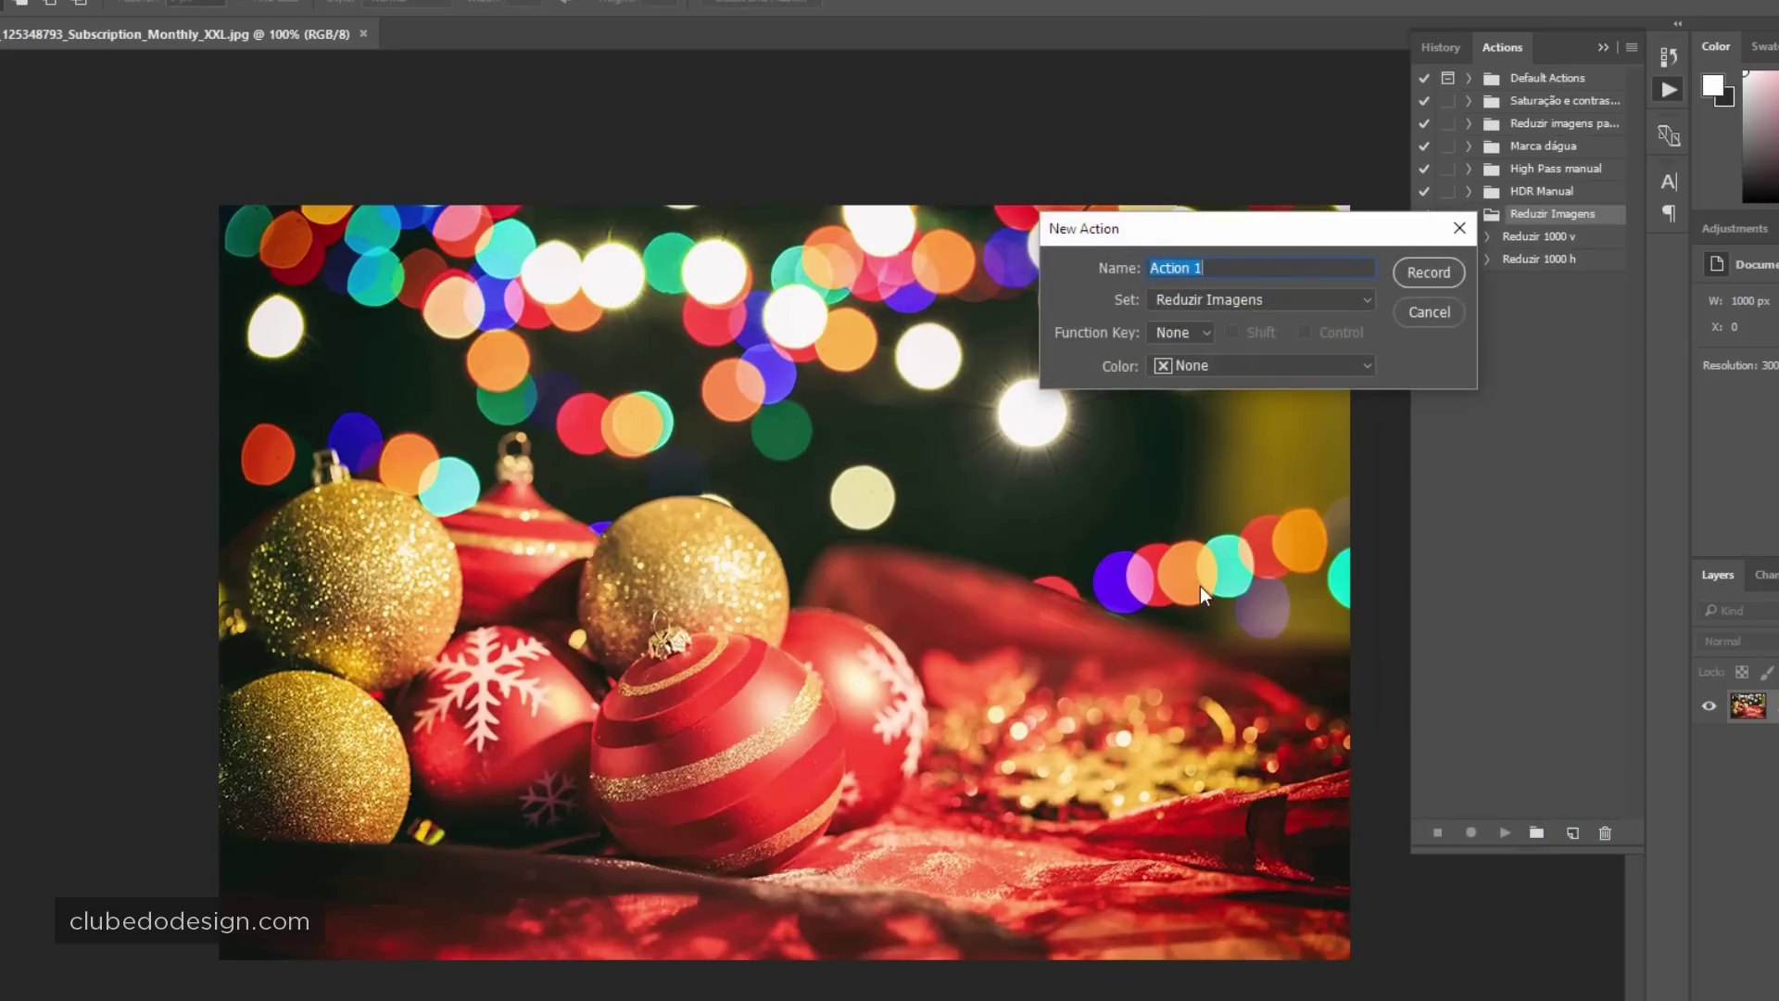
type("Reduz")
type("ir ")
type("imagens")
key("BackSpace")
key("BackSpace")
key("BackSpace")
type("1000")
left_click(1418, 272)
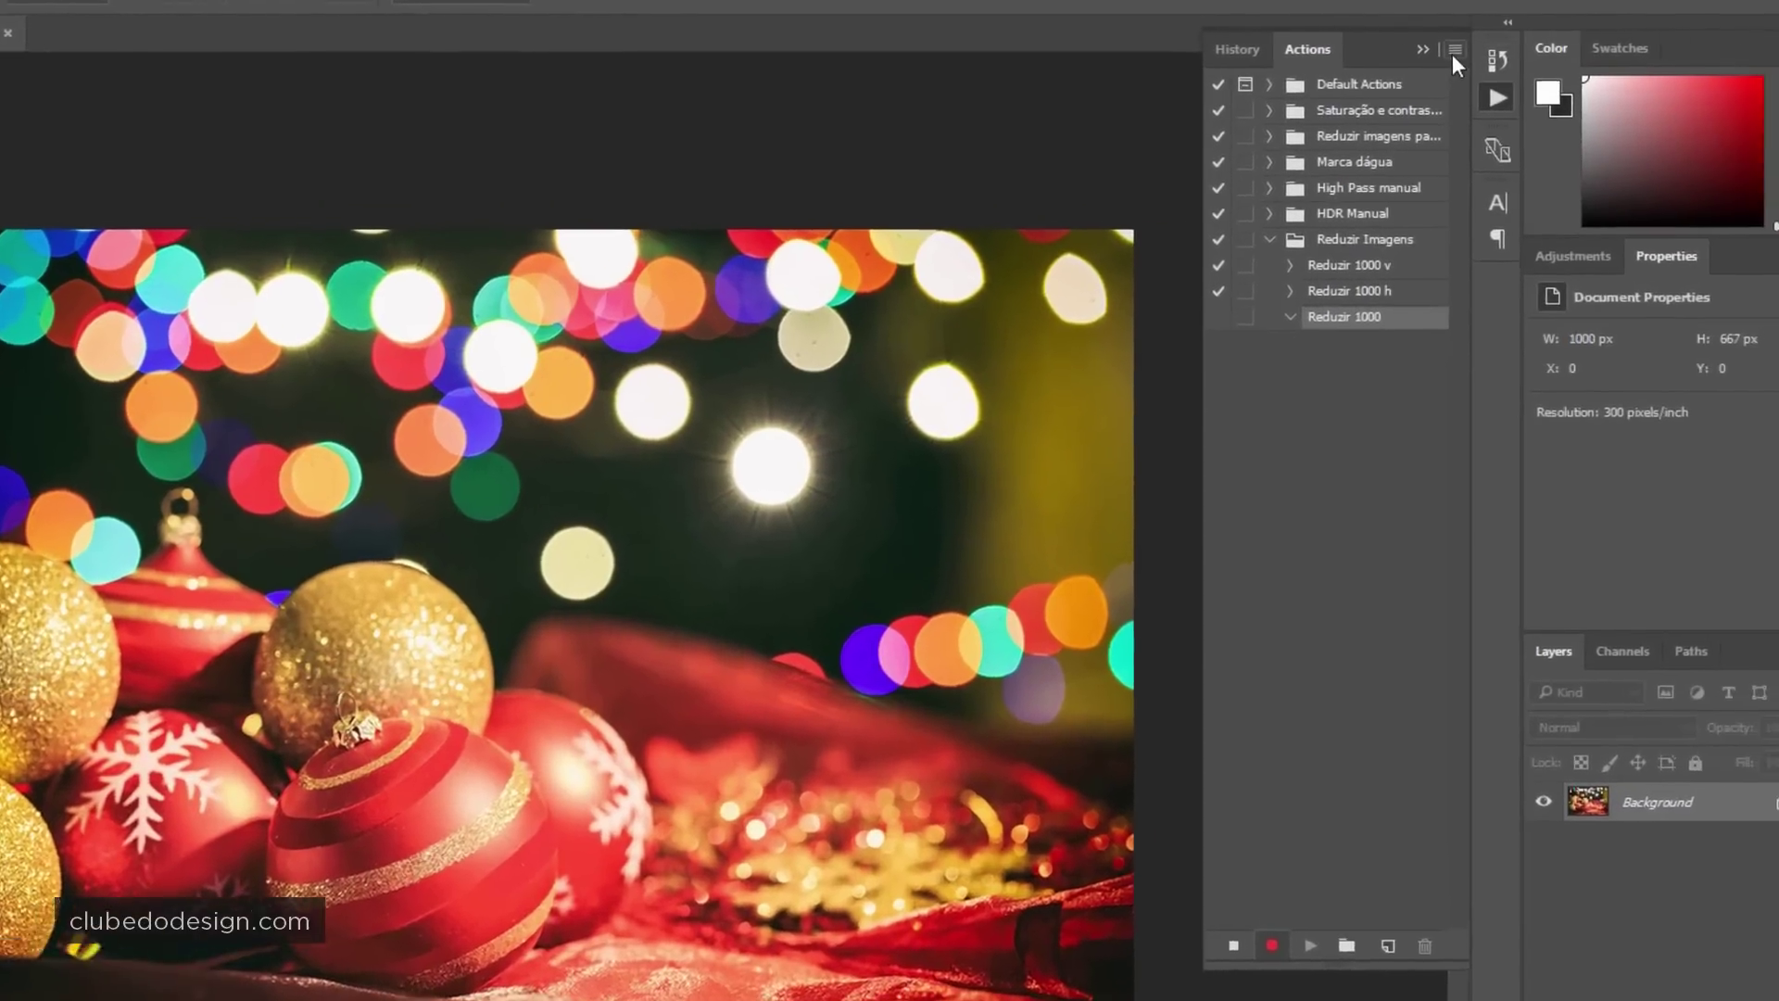
left_click(1388, 54)
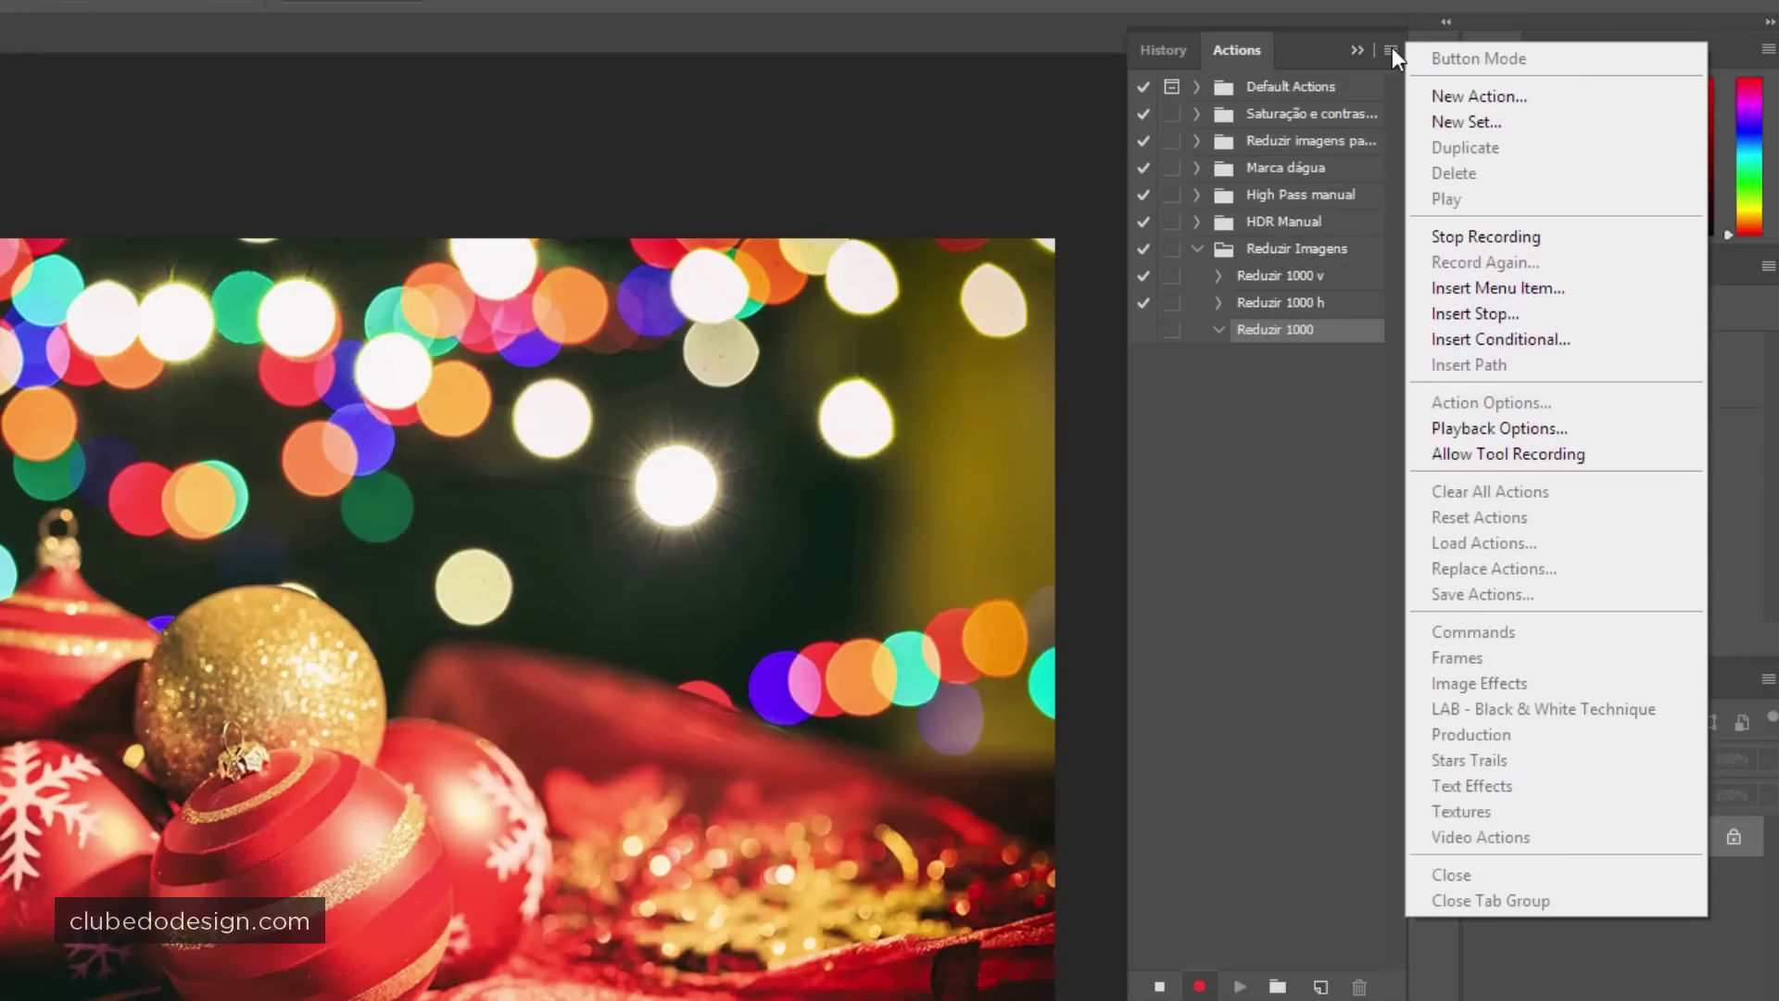
Insert a conditional: if Document Is Landscape play Reduzir 1000 h, otherwise Reduzir 1000 v.
left_click(1560, 341)
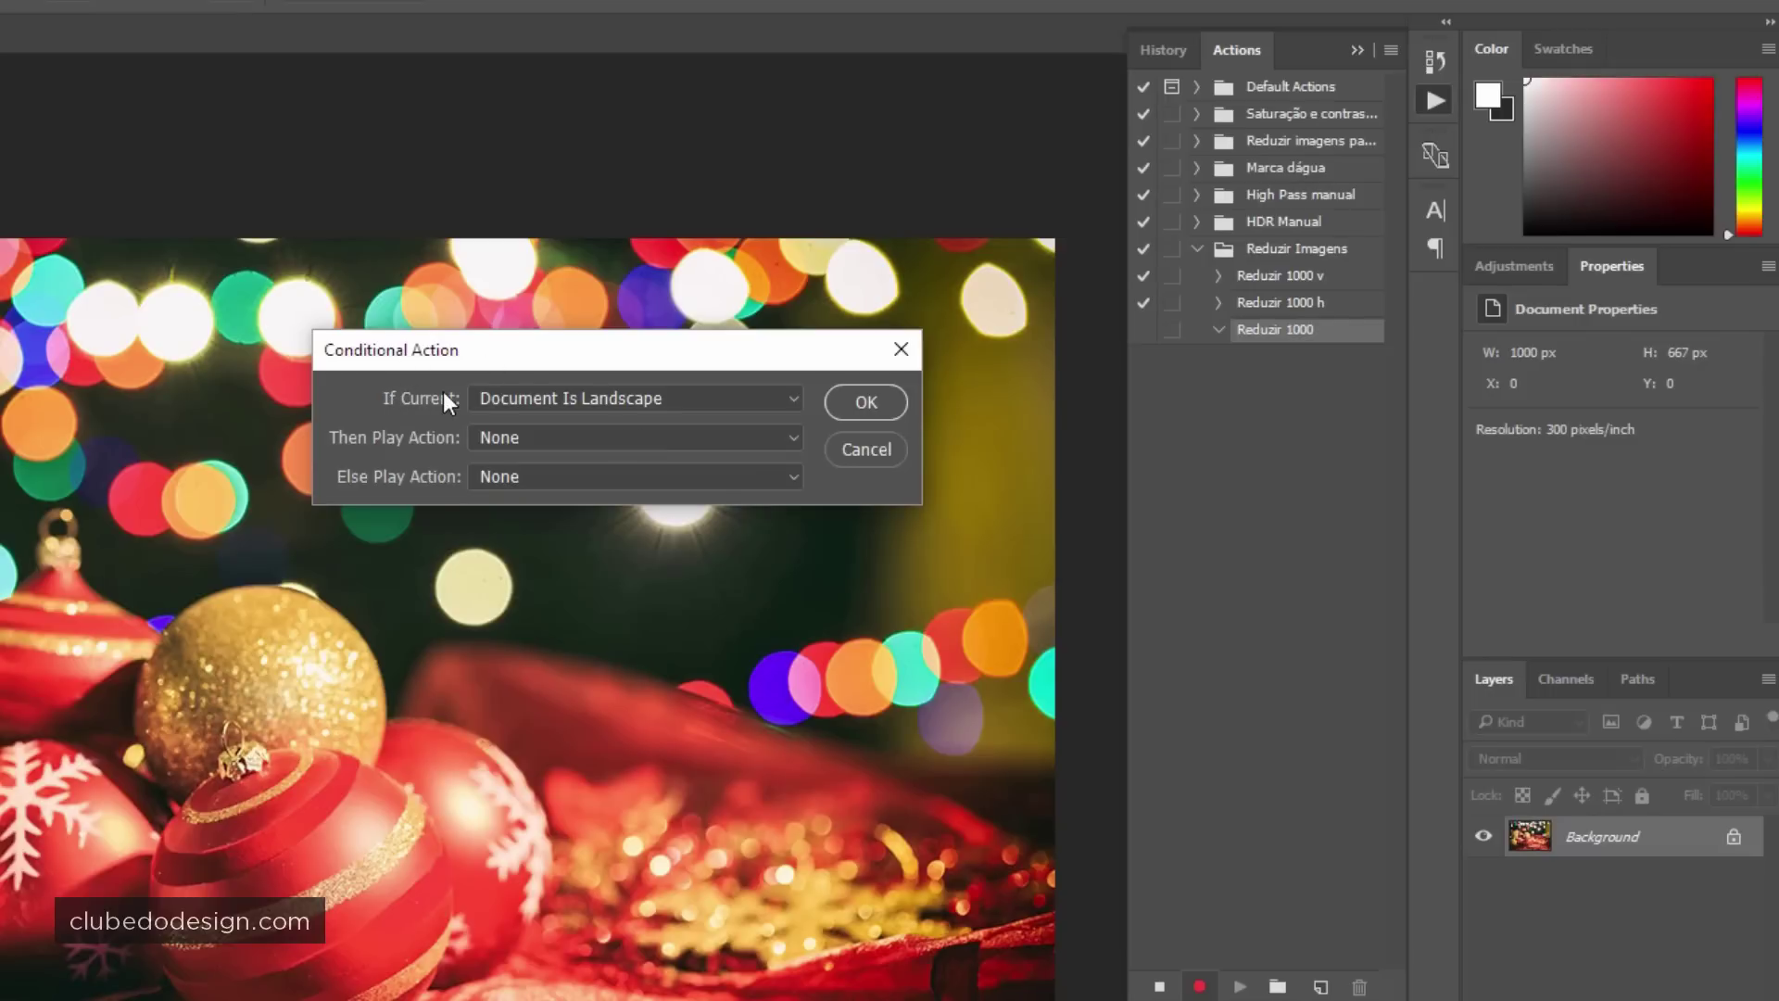
left_click(552, 401)
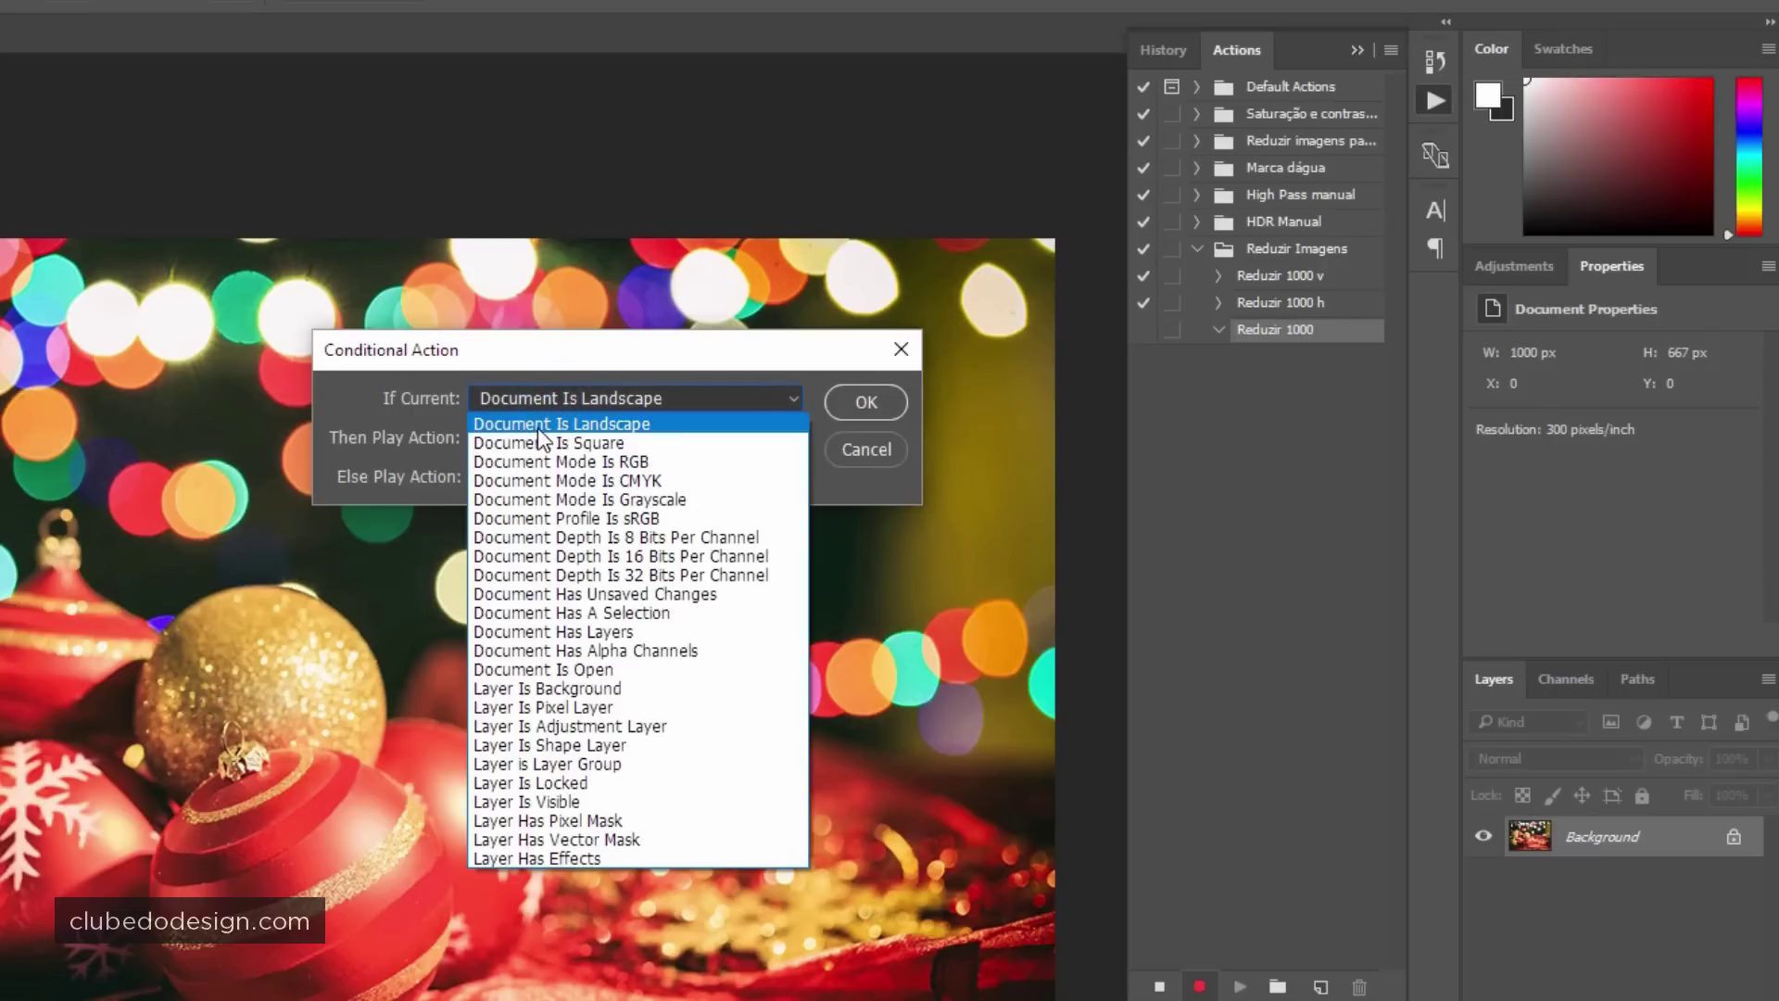
left_click(590, 427)
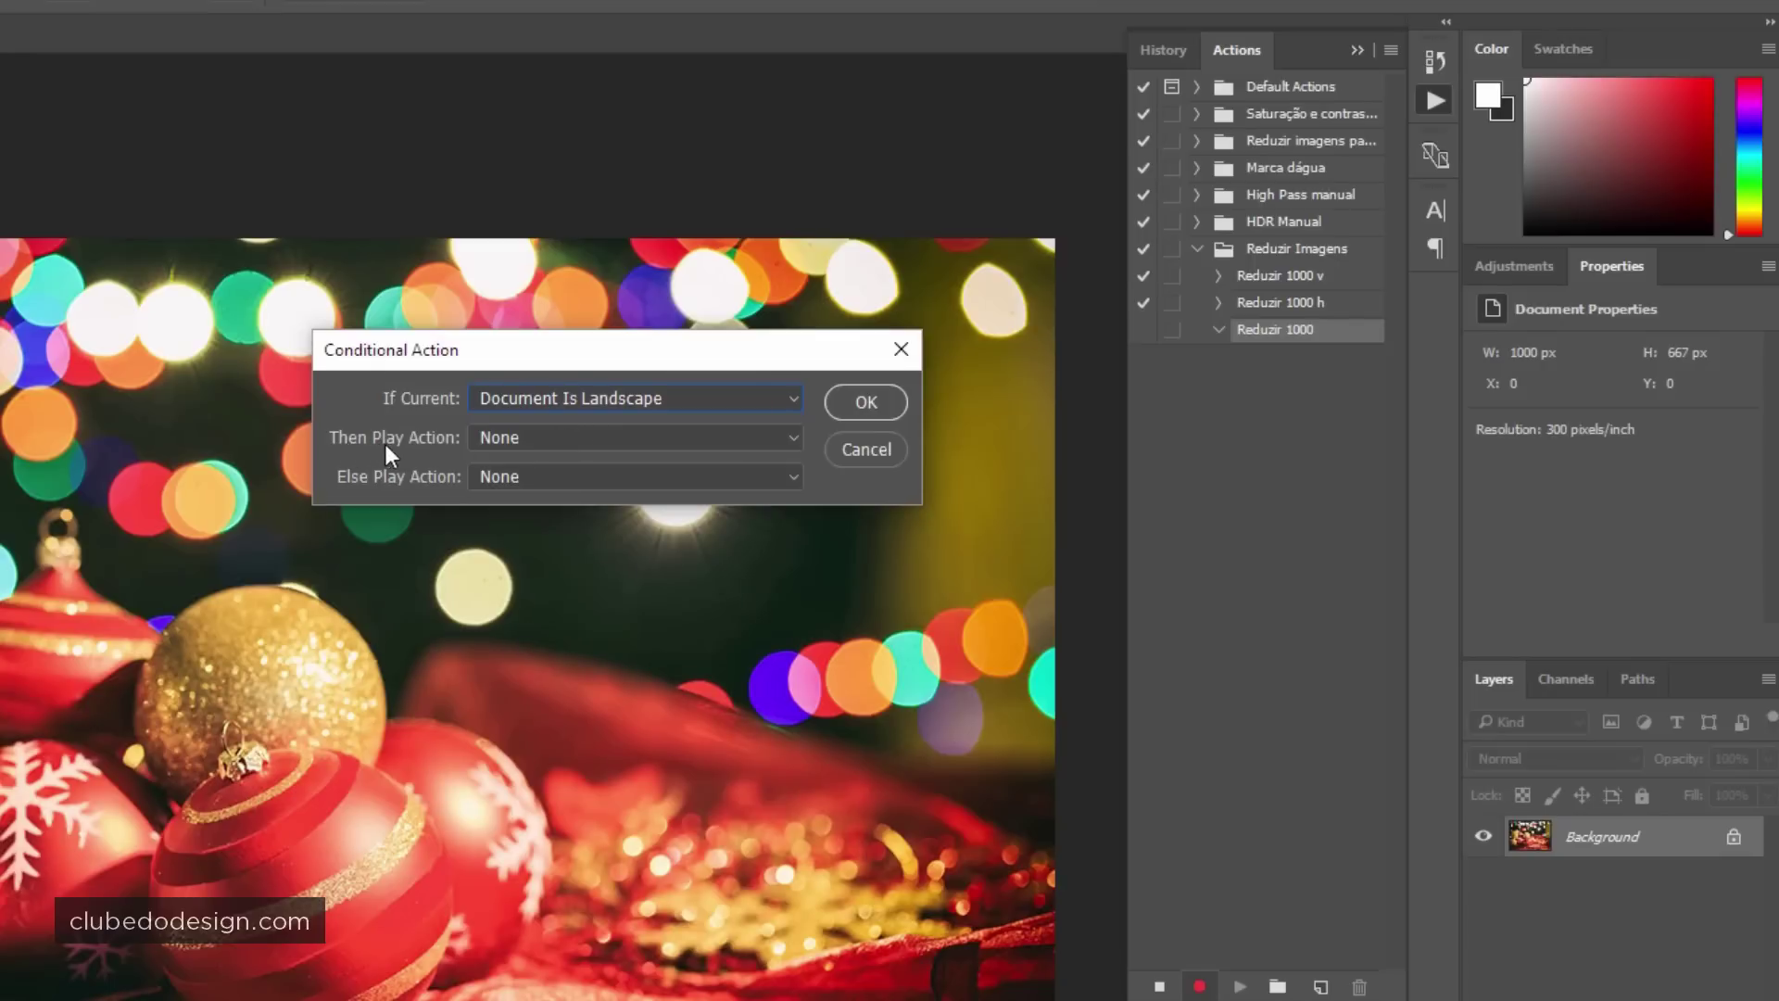
left_click(513, 443)
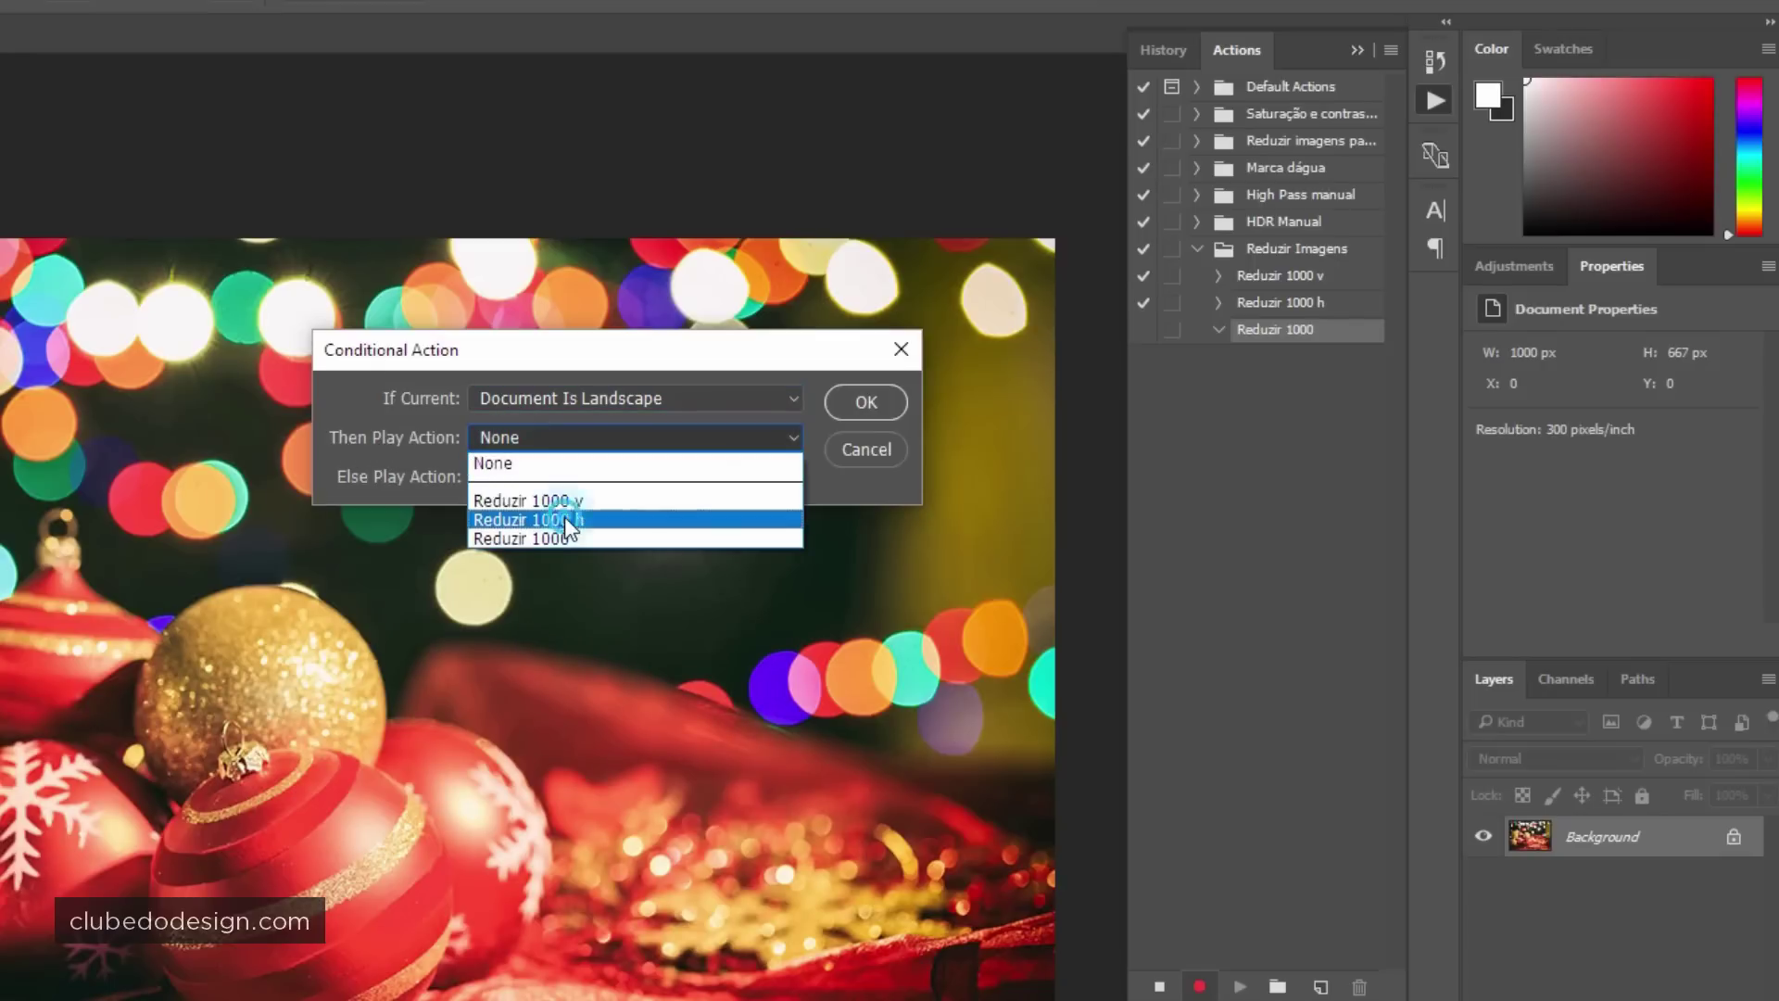
left_click(562, 518)
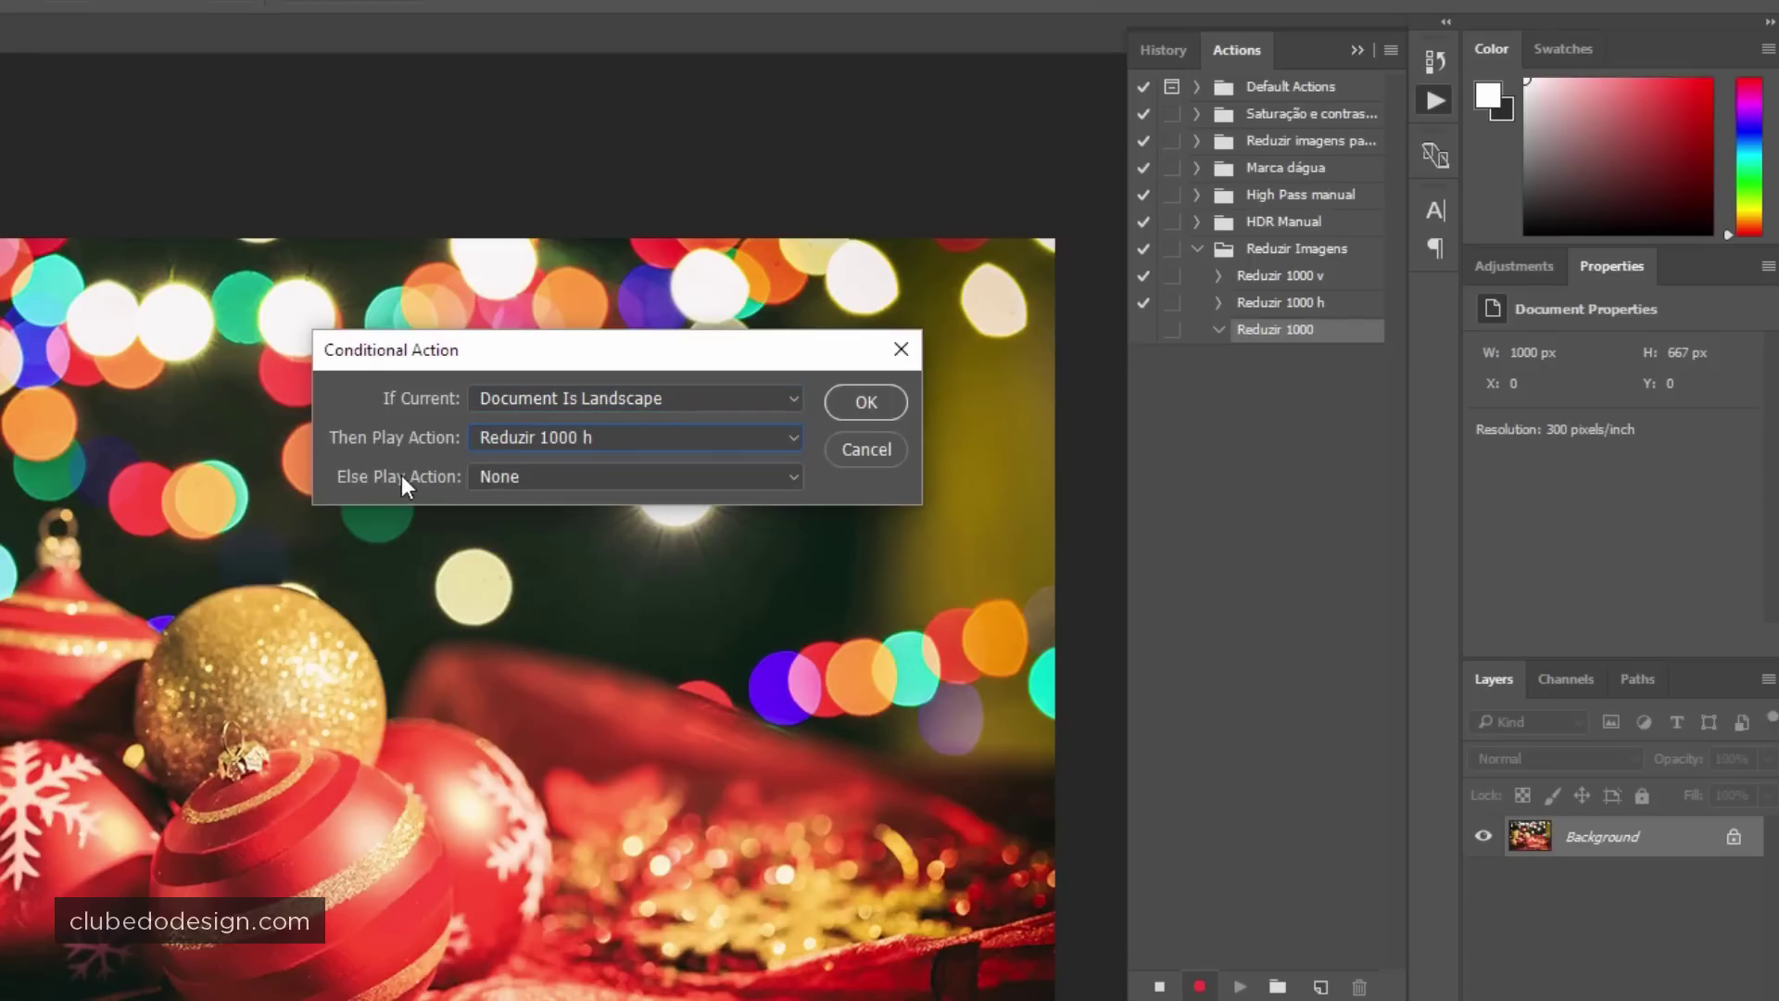
left_click(505, 476)
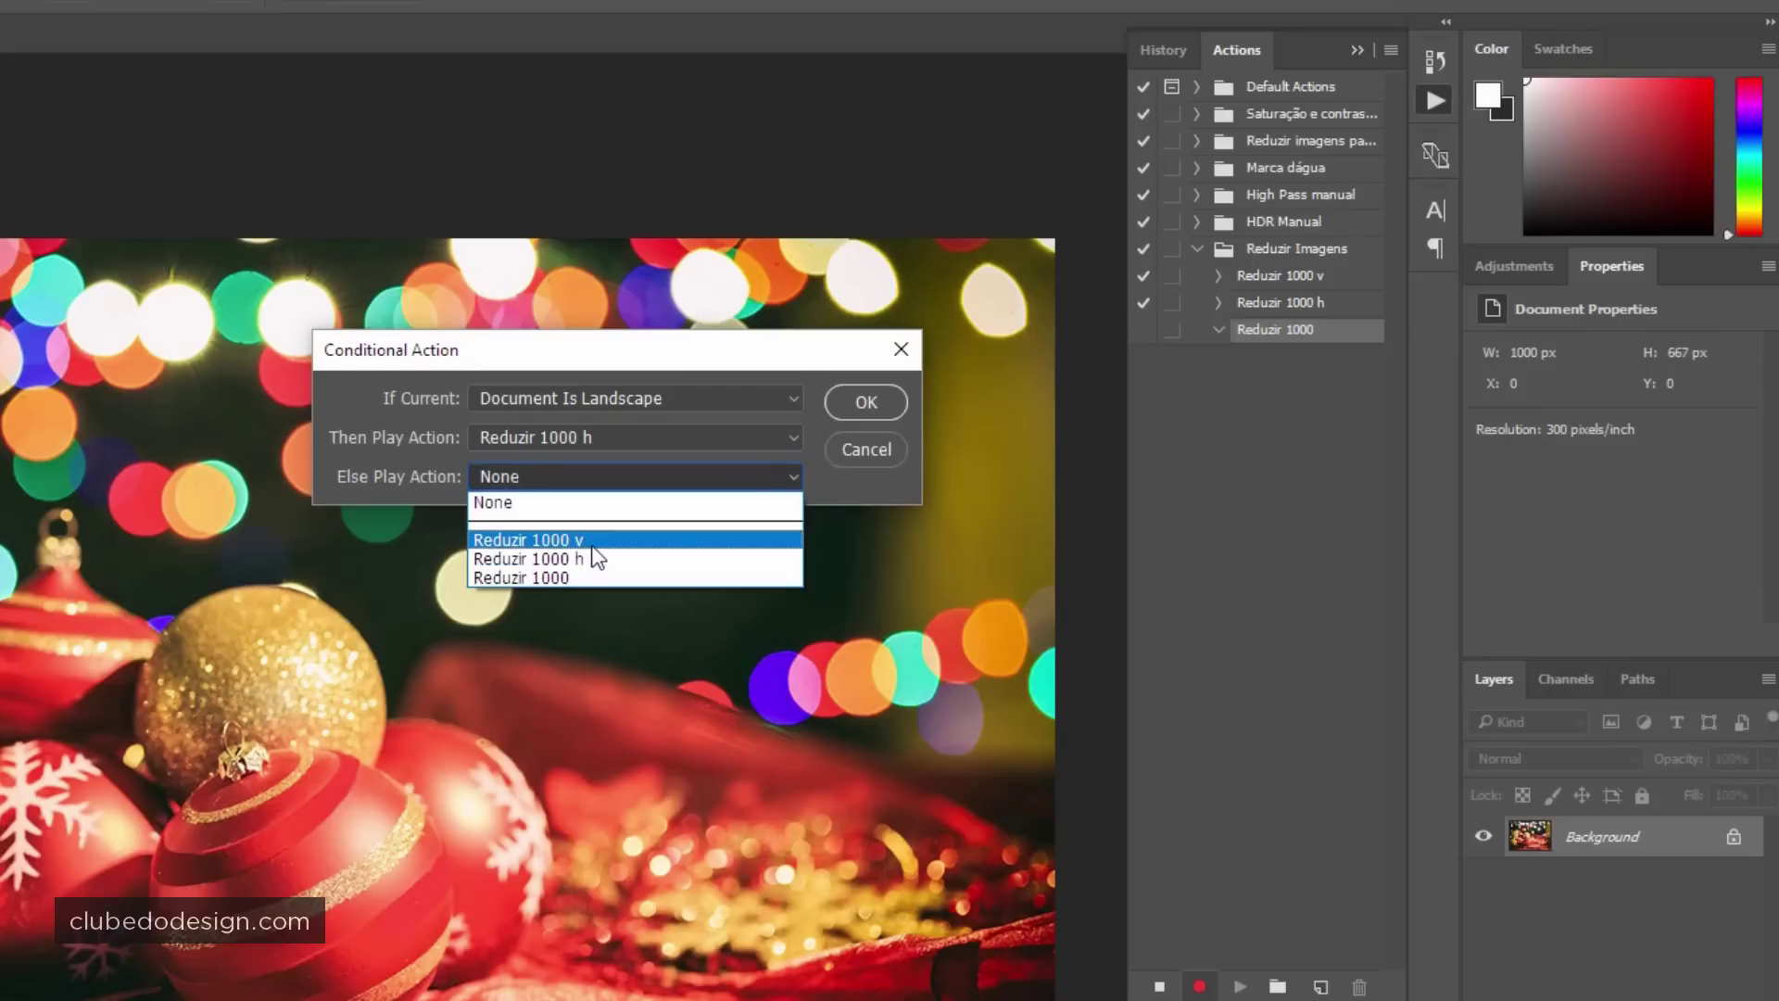
left_click(593, 542)
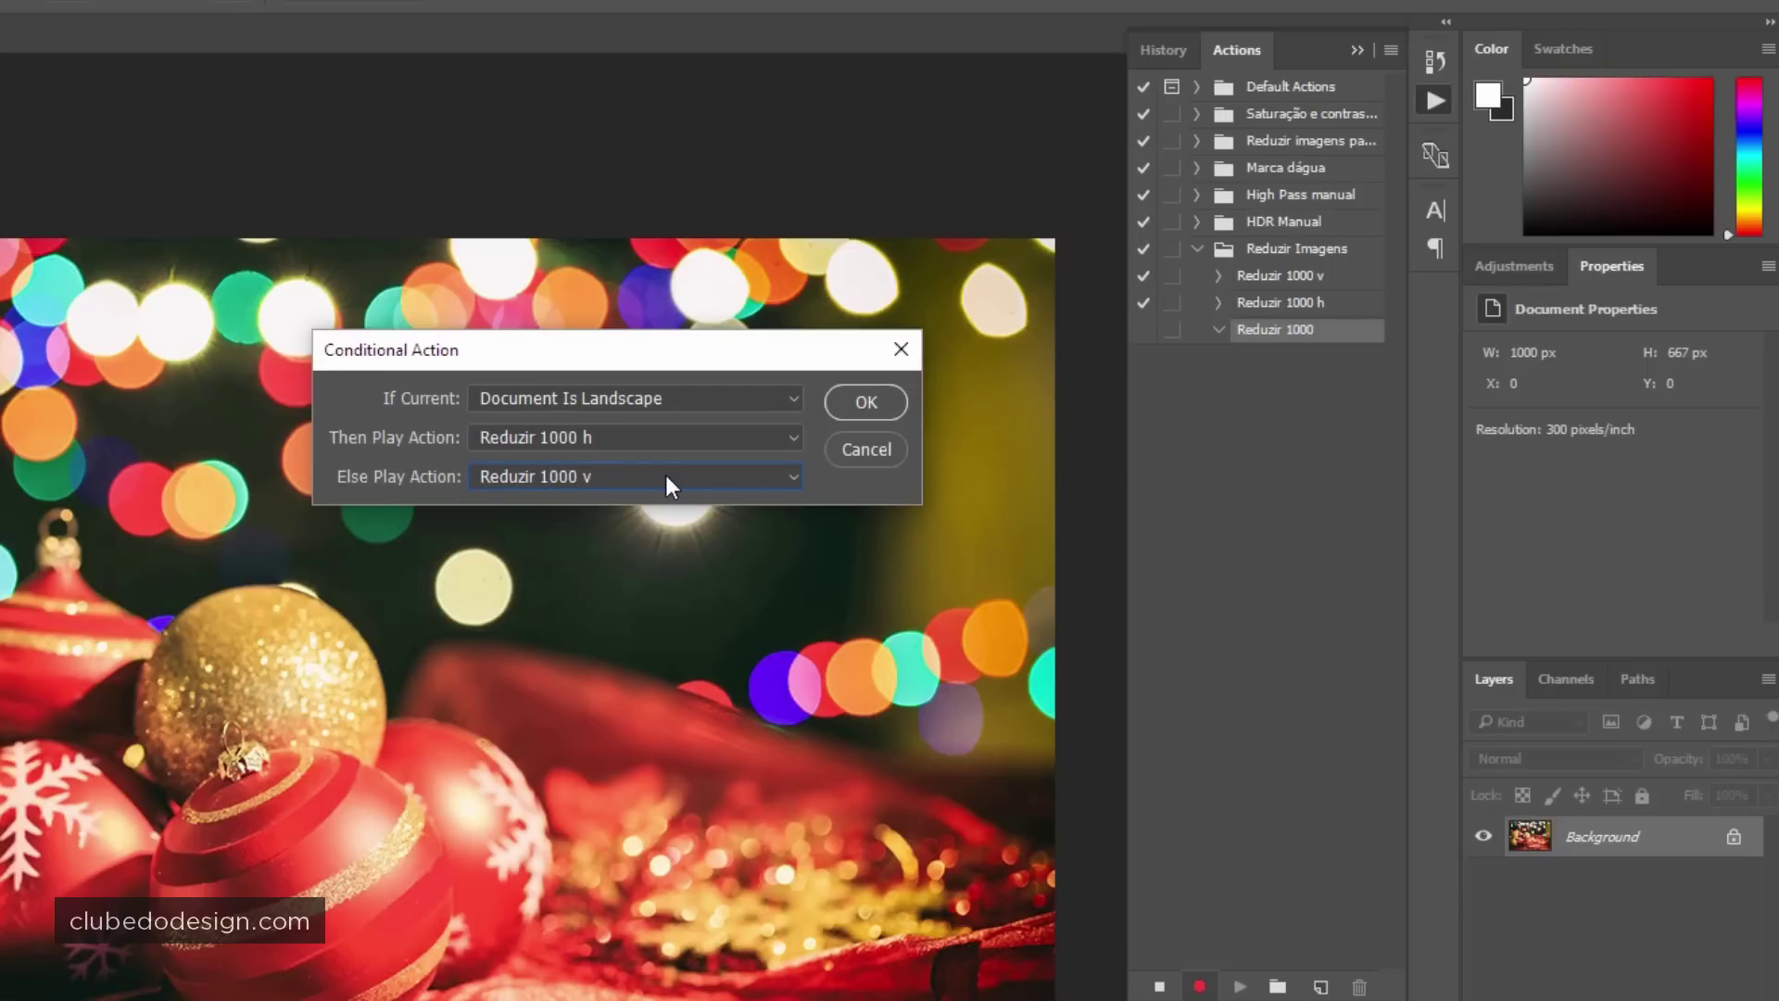
left_click(862, 403)
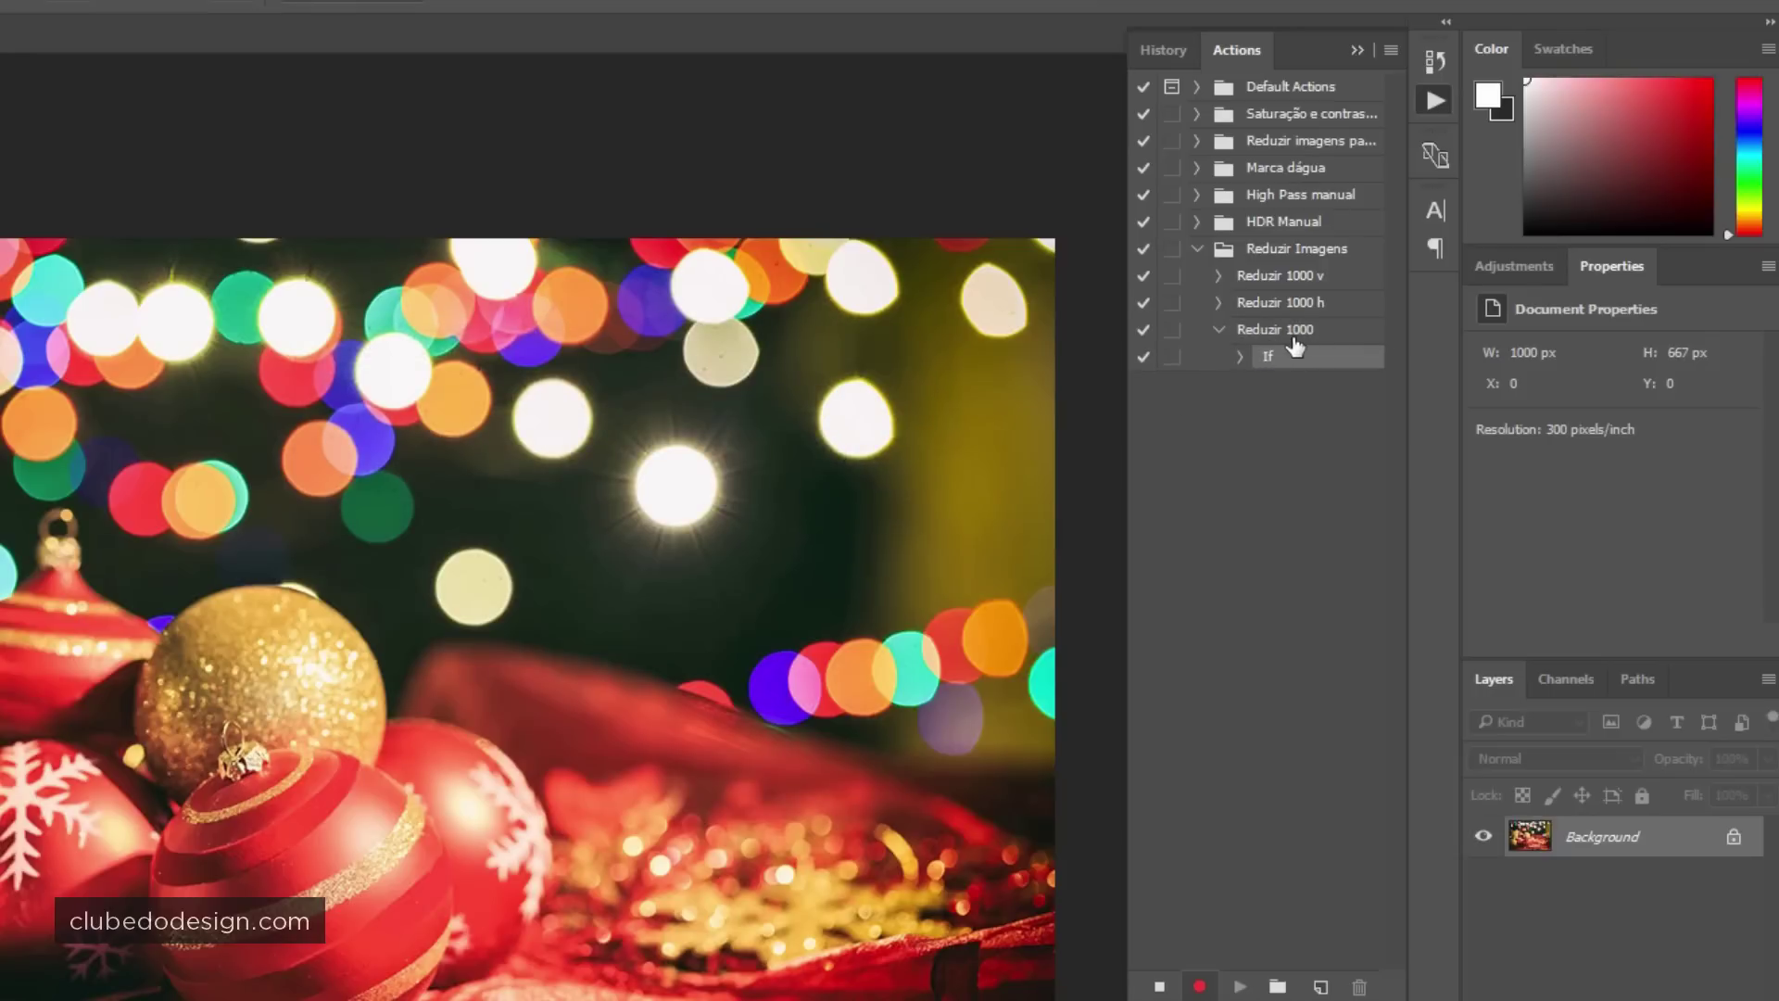
Stop recording Reduzir 1000 and close the Christmas photo.
left_click(1158, 988)
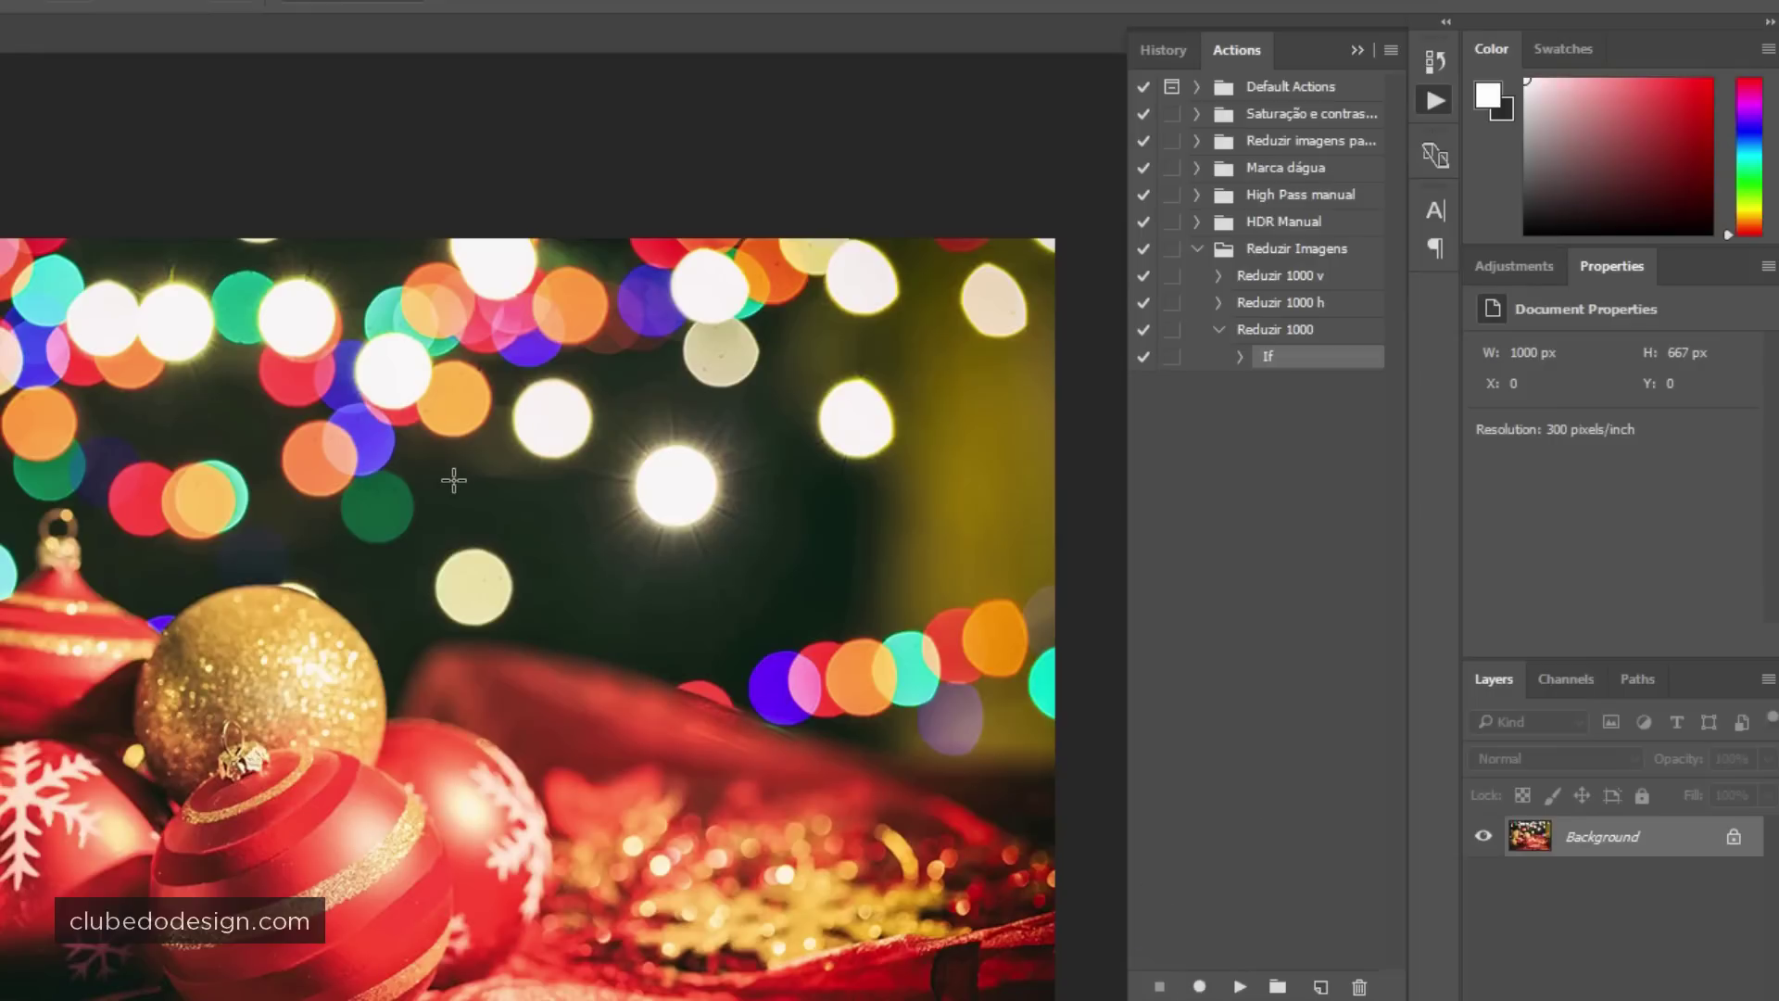
key("ctrl+w")
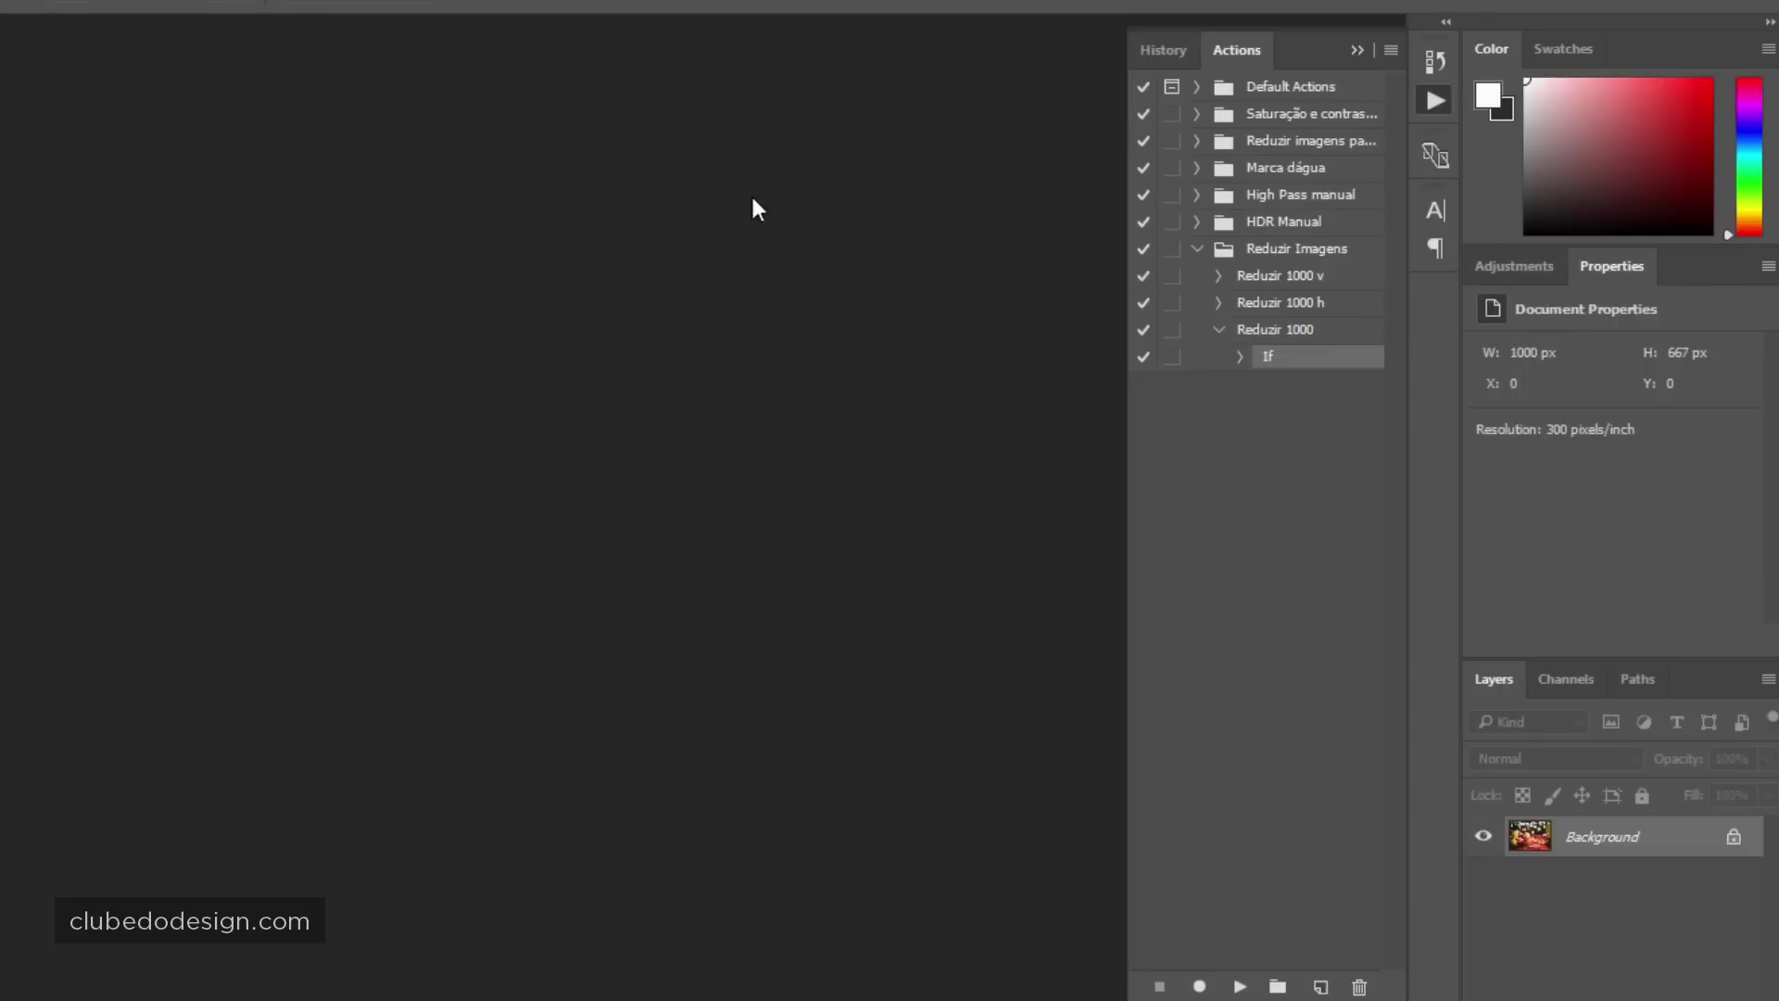
left_click(1218, 330)
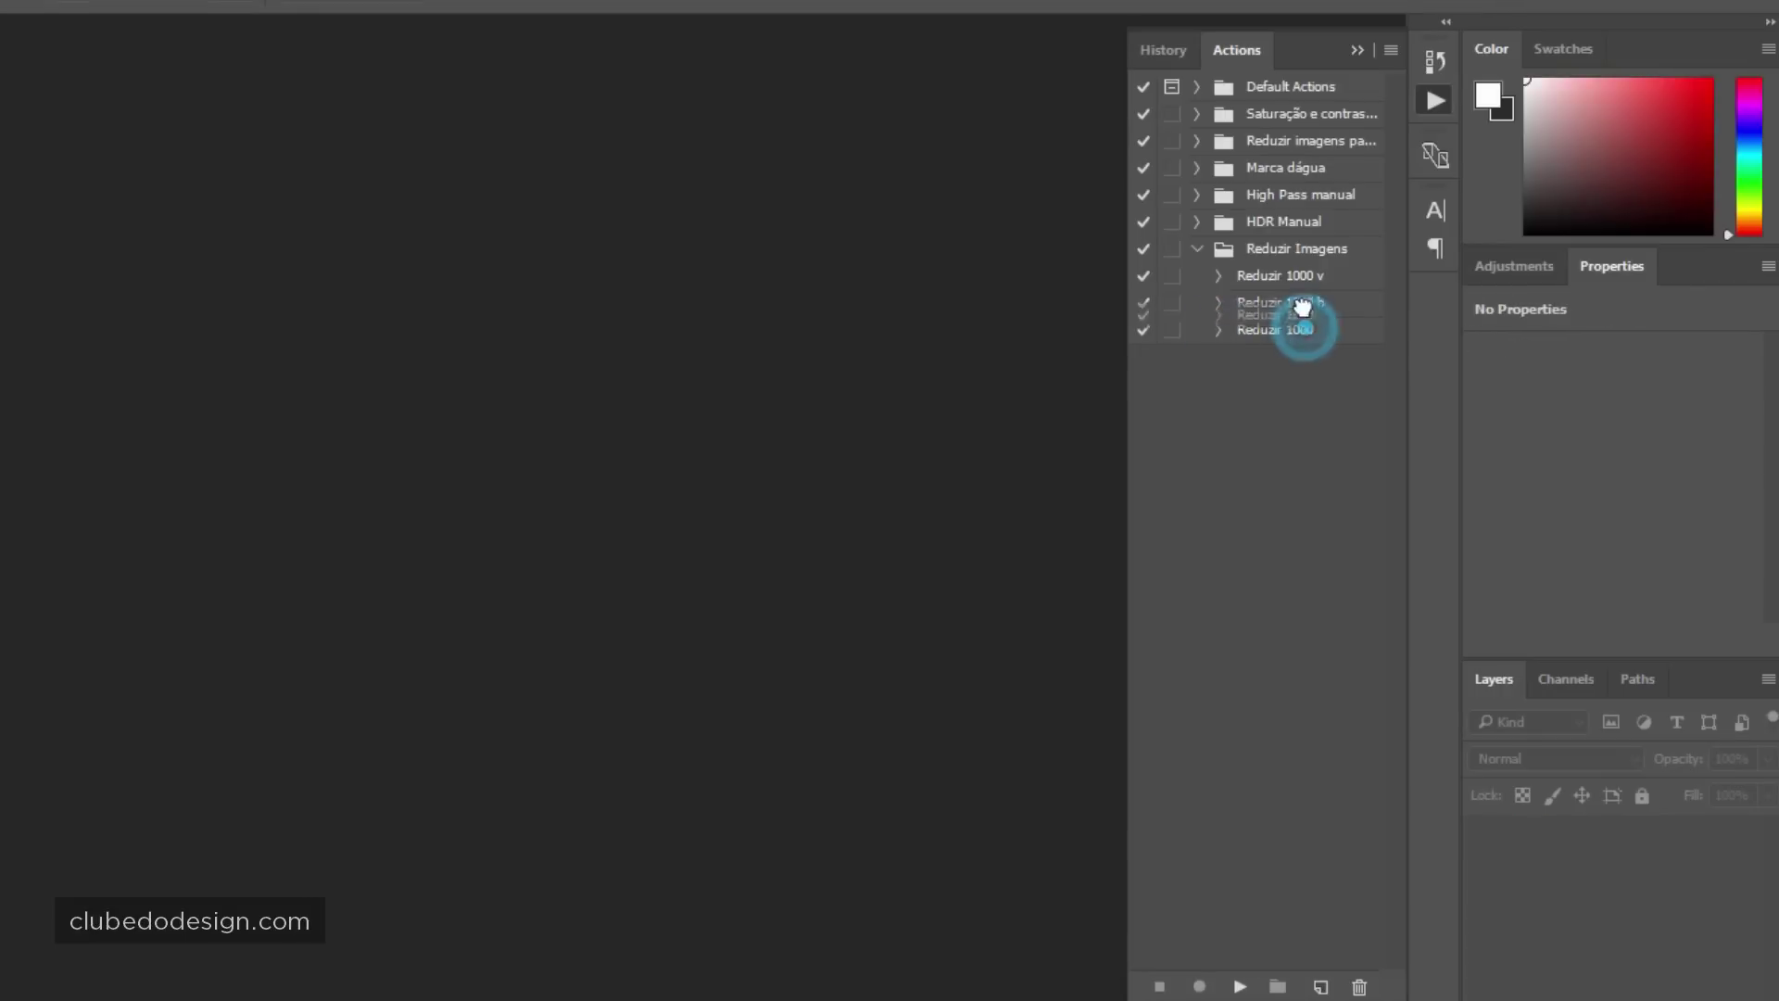
Move Reduzir 1000 above Reduzir 1000 v at the top of the Reduzir Imagens set.
left_click_drag(1294, 337, 1302, 278)
left_click(1355, 276)
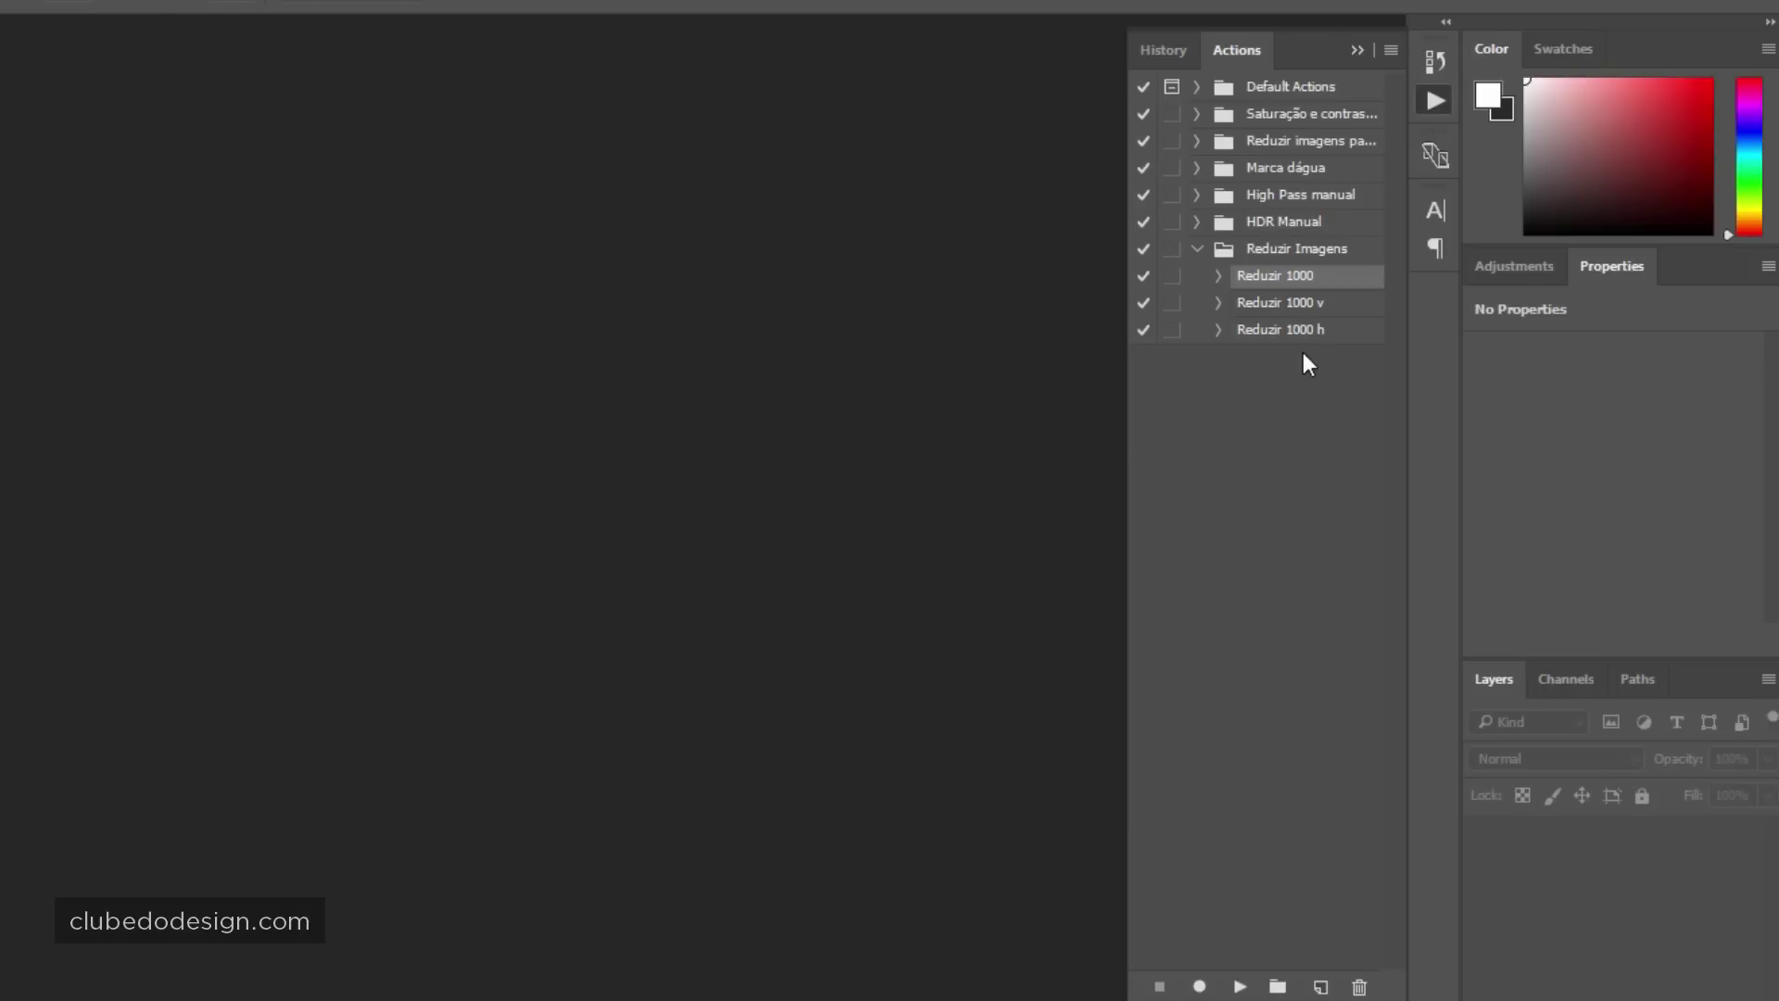
left_click(1332, 275)
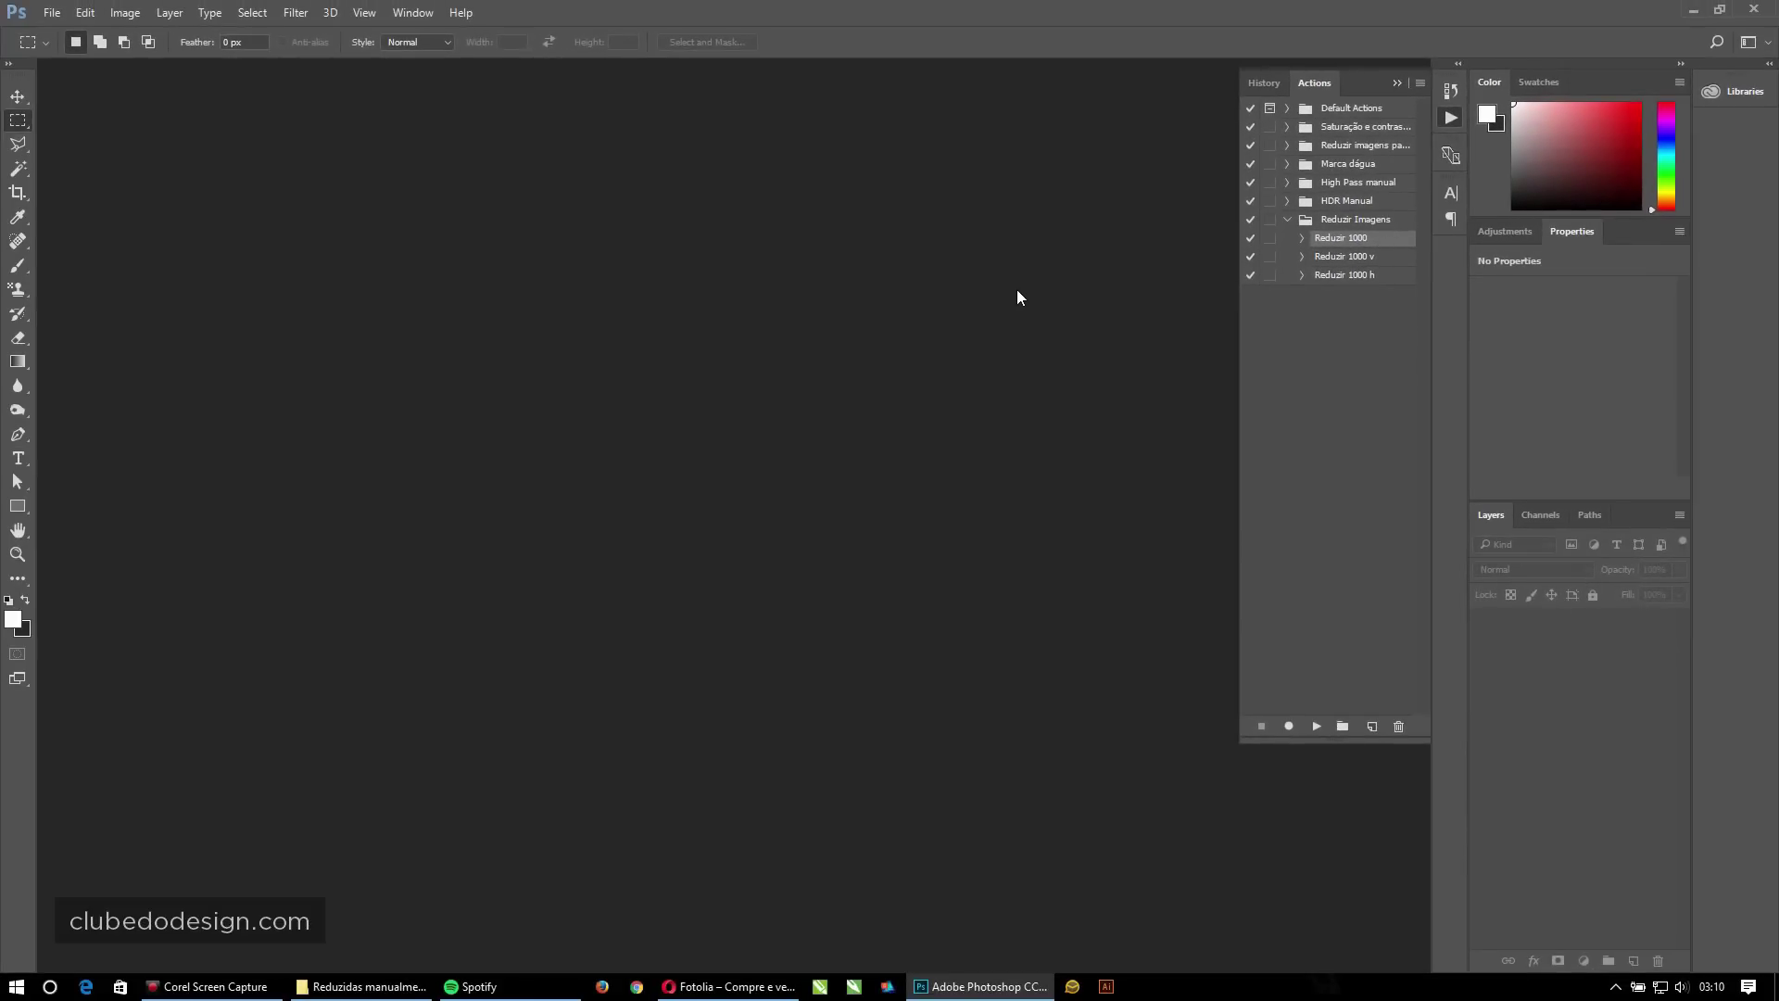
Copy the twelve Christmas JPGs from Natal Fotolia into Reduzidas em Lote, then return to Photoshop.
left_click(363, 986)
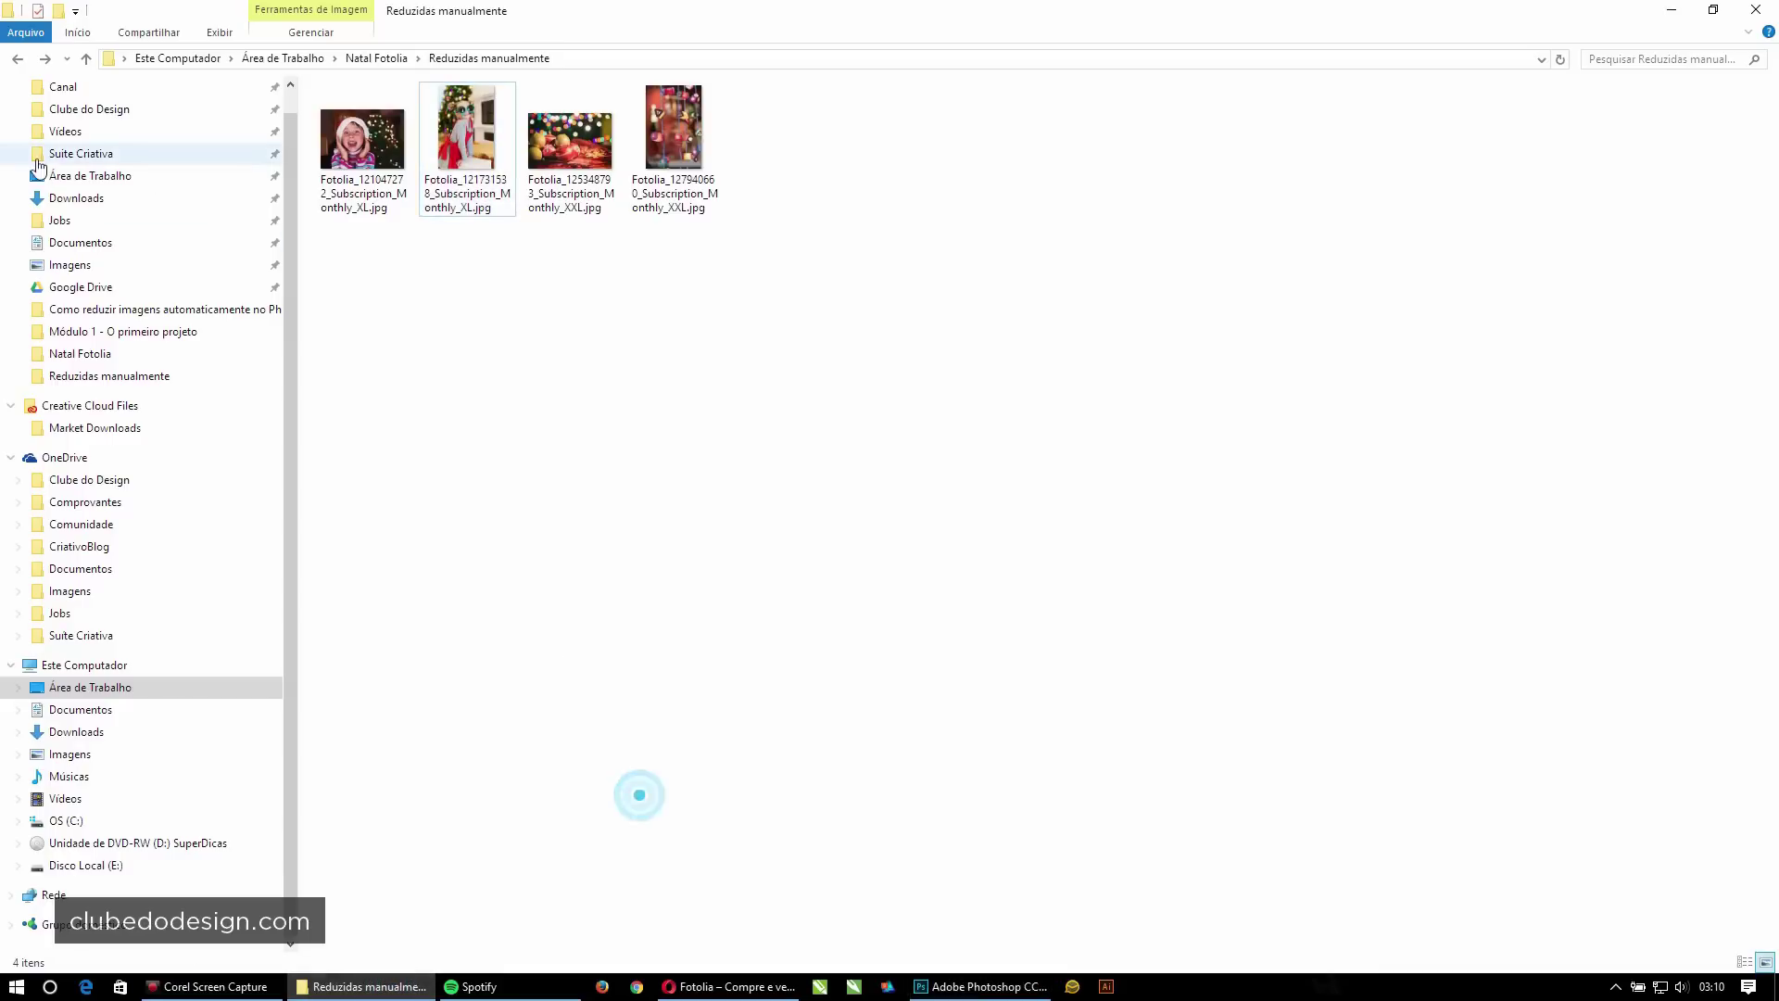
left_click(15, 57)
key("Right")
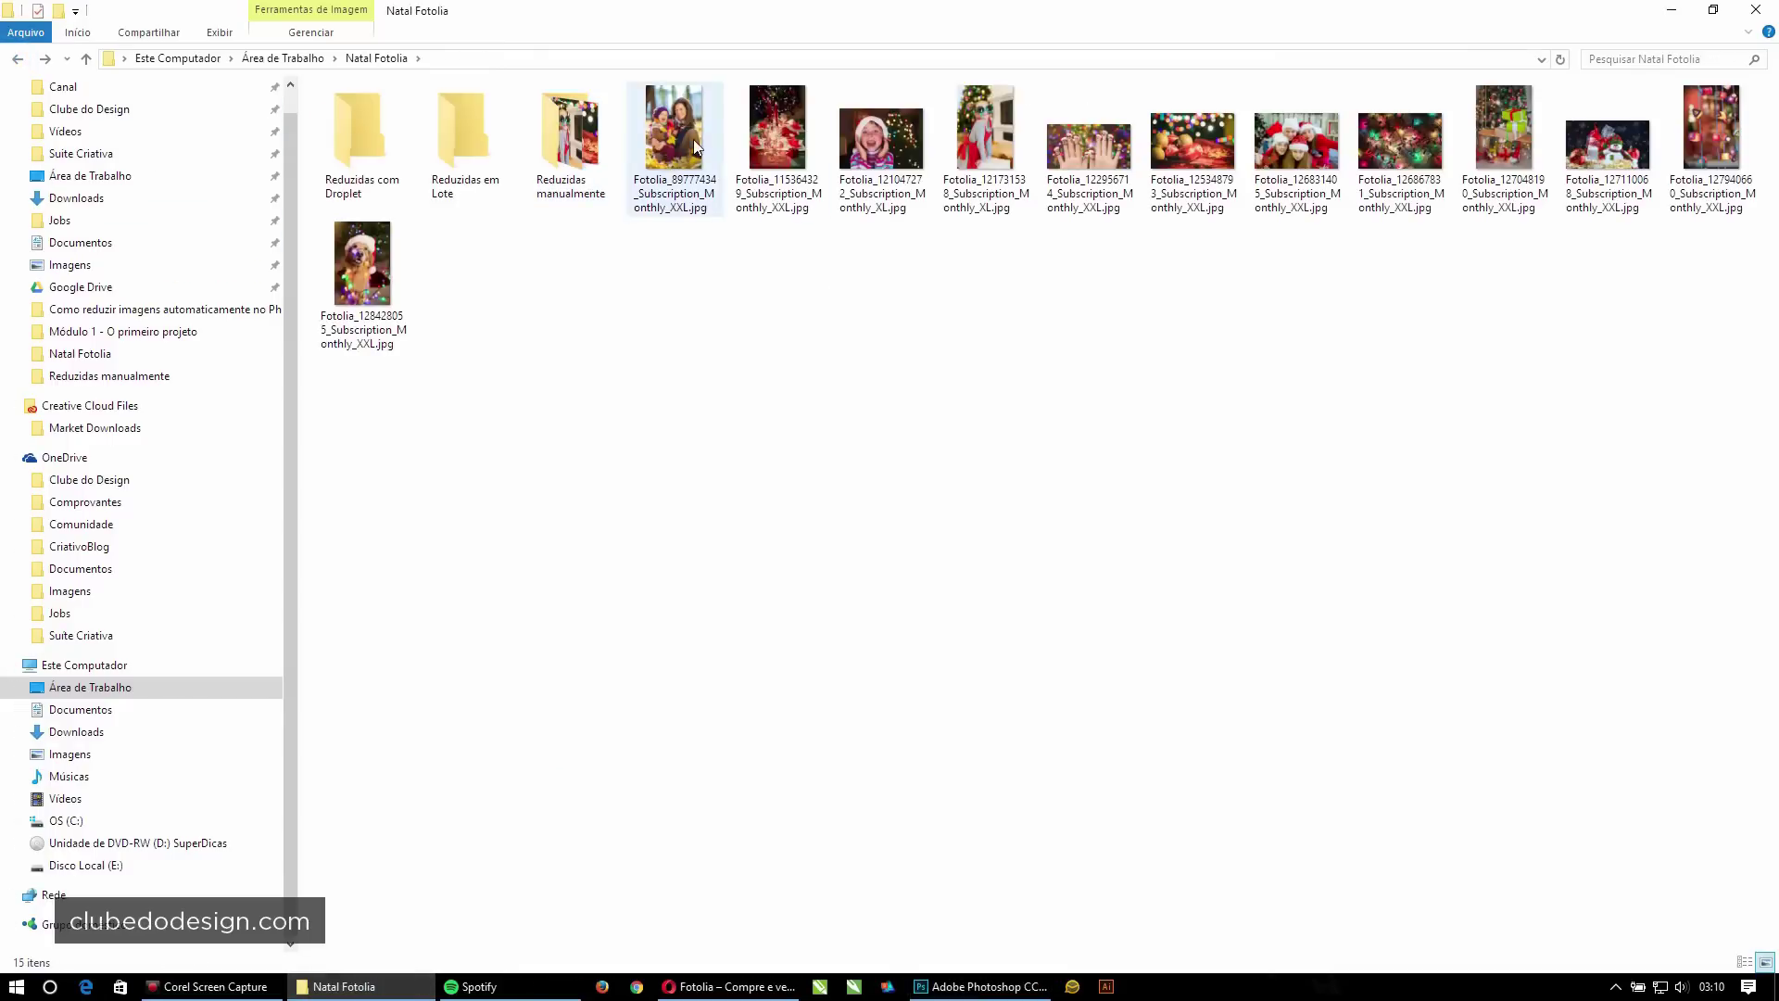
left_click(325, 298, "shift")
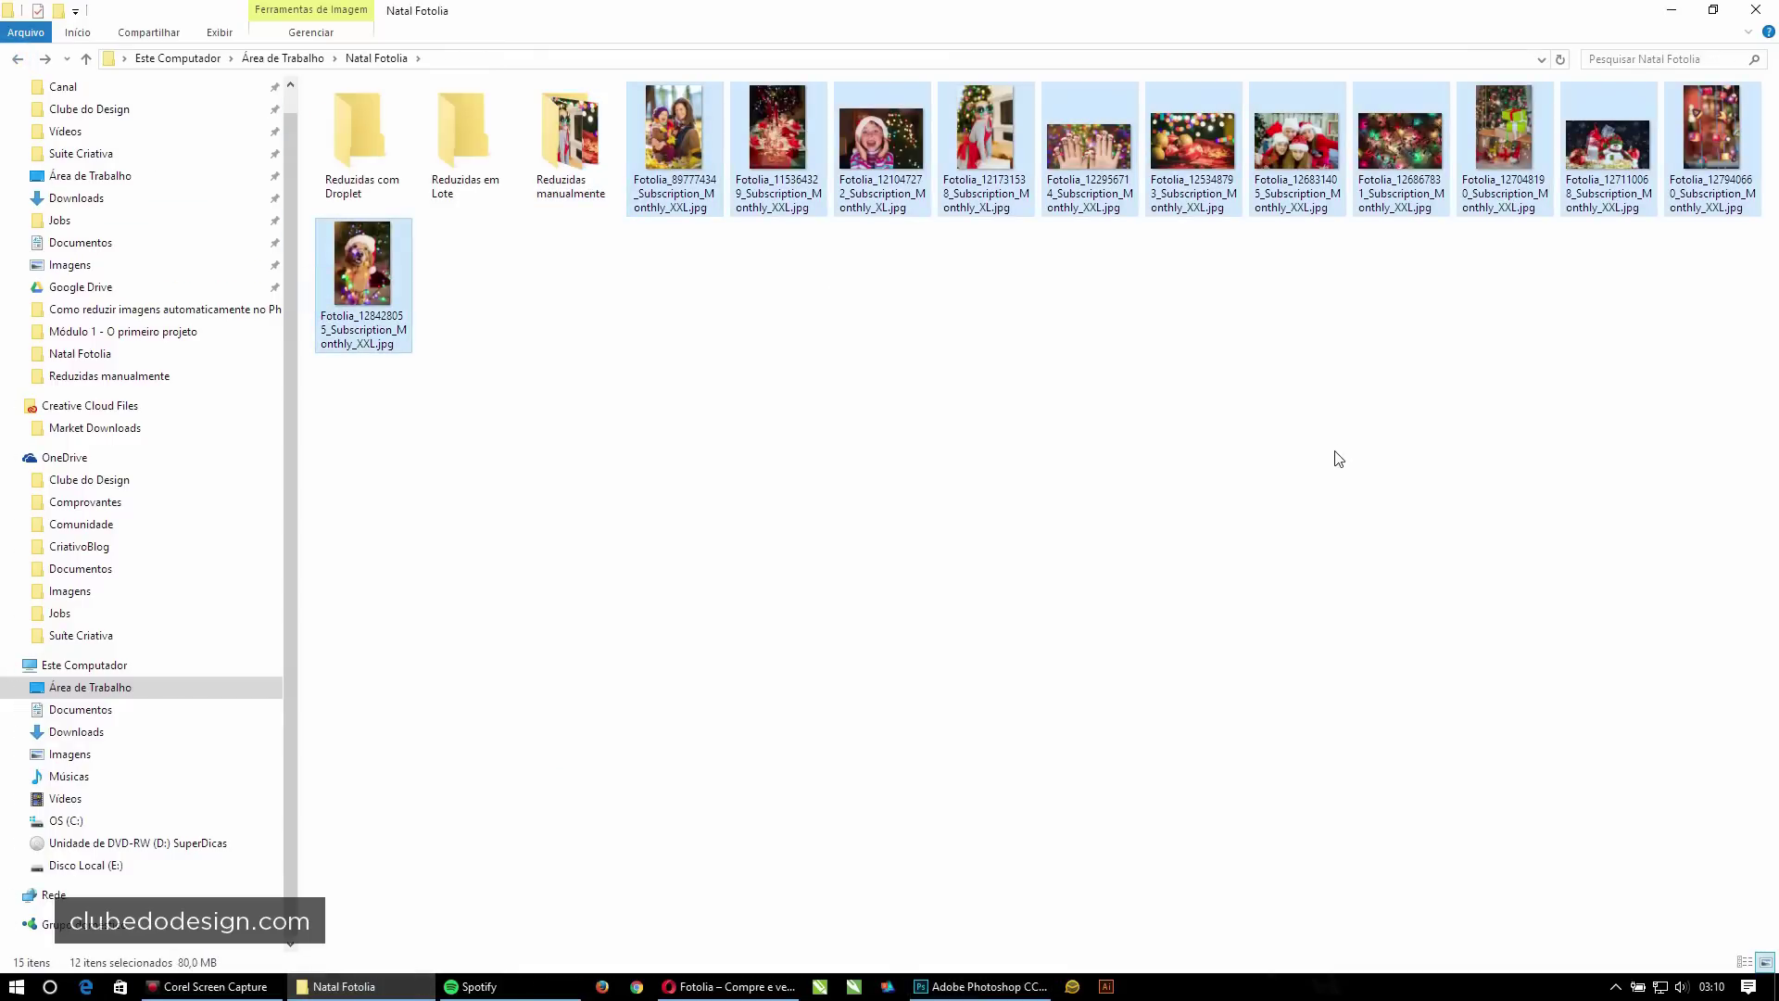
double_click(469, 121)
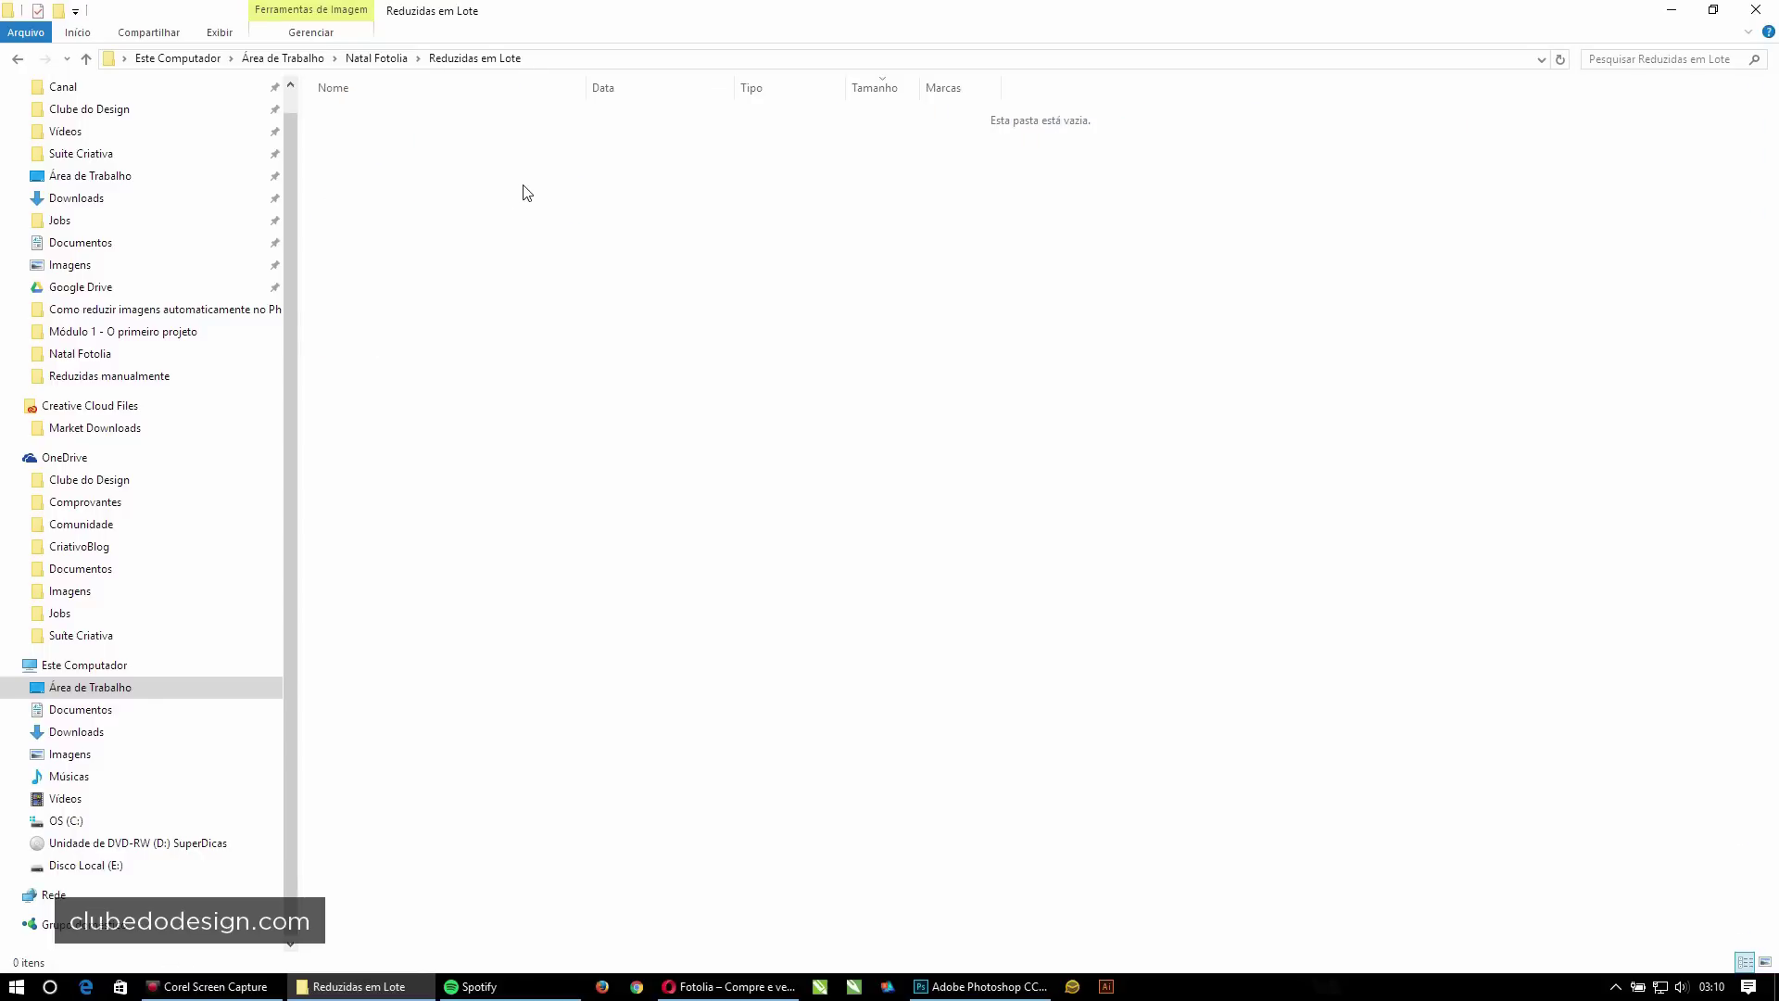
key("ctrl+v")
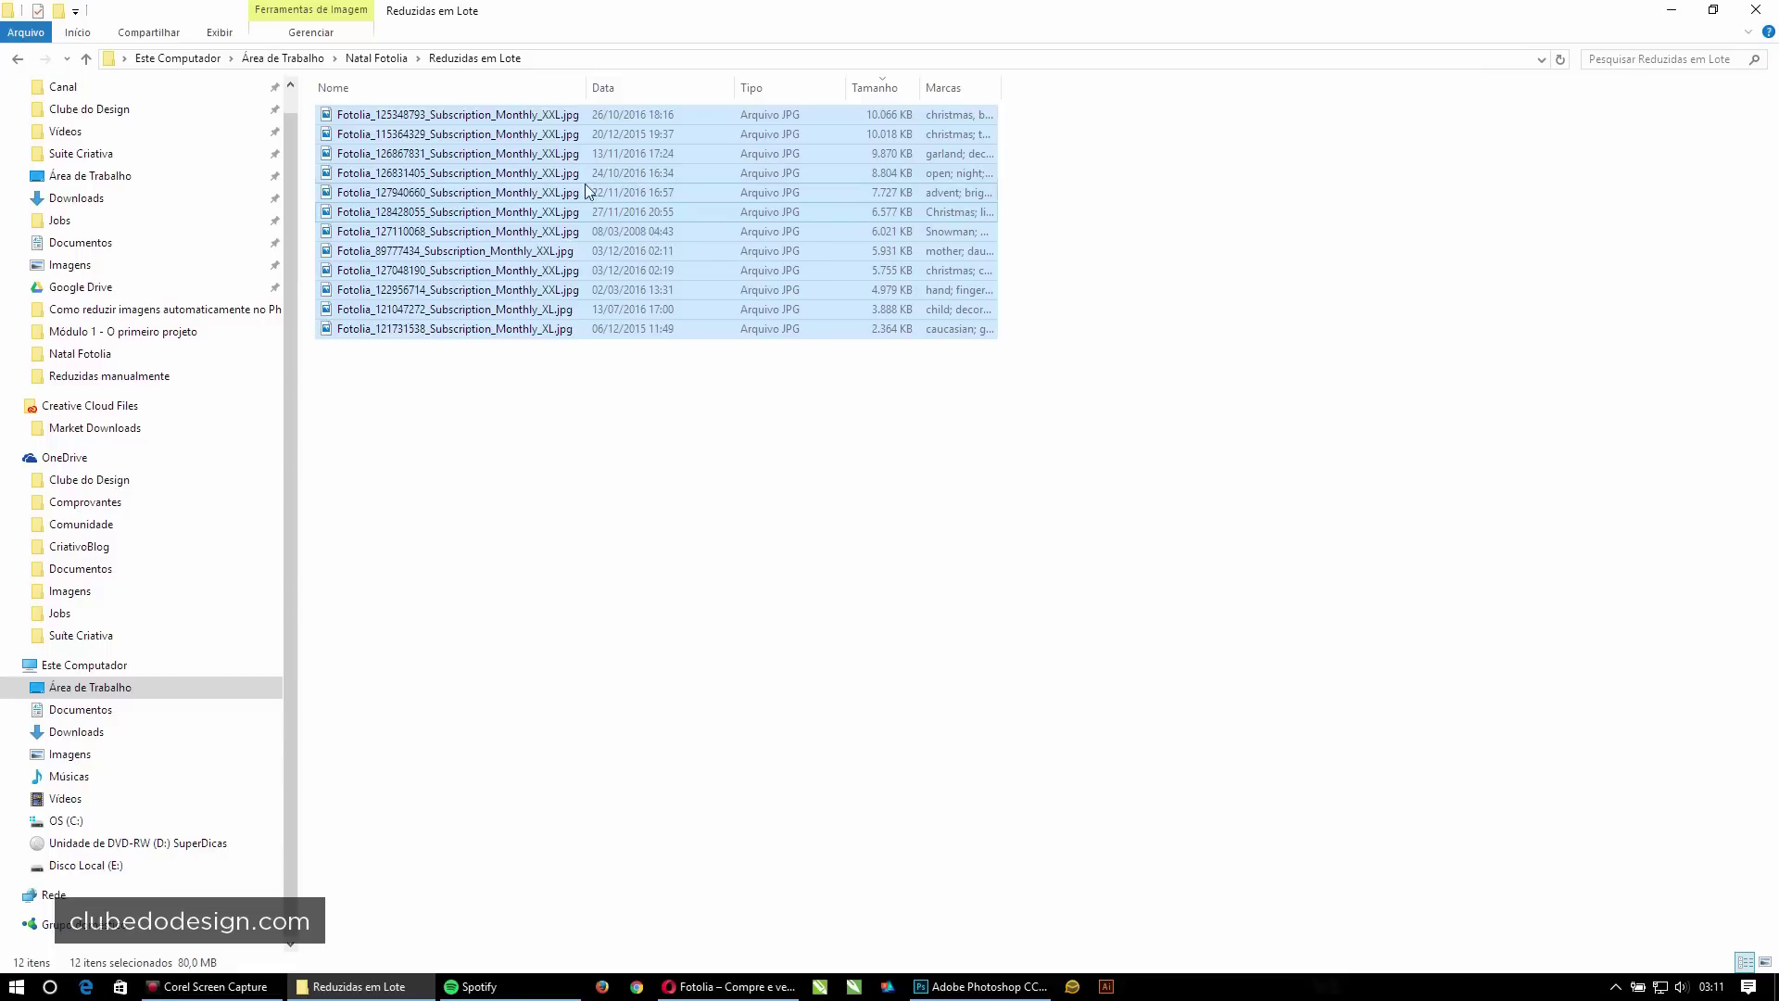
left_click(984, 986)
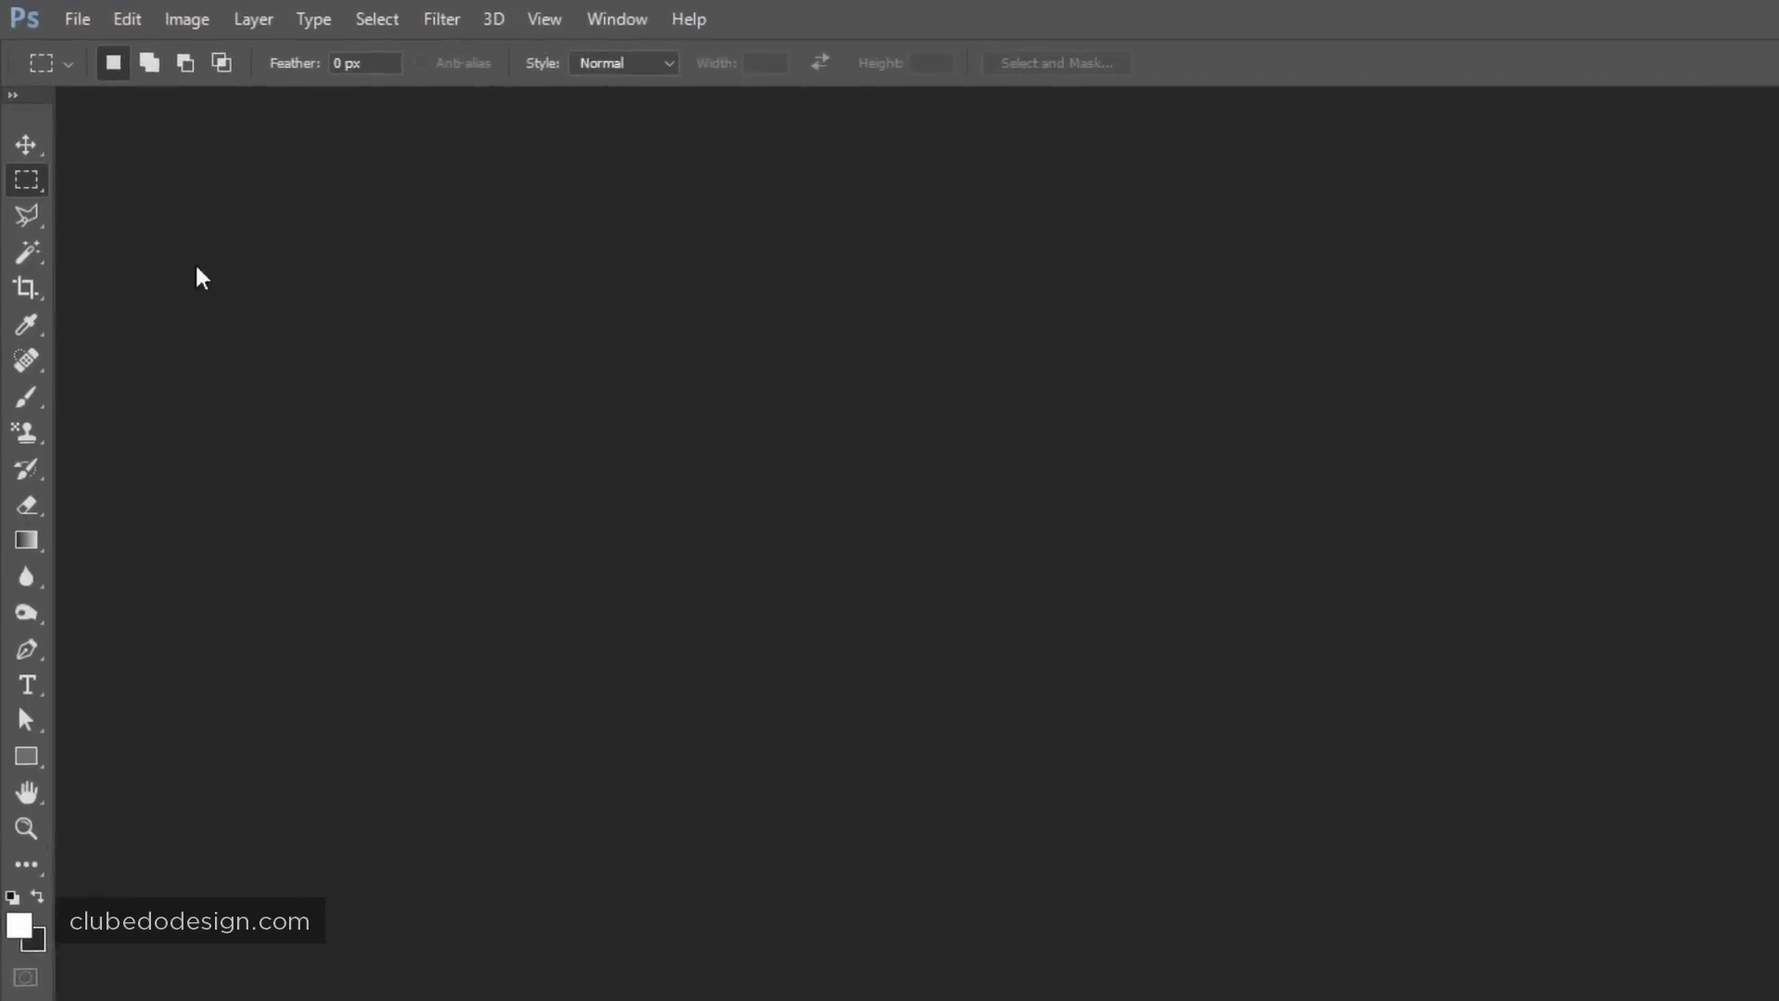
Configure Batch with set Reduzir Imagens, action Reduzir 1000, and source folder Reduzidas em Lote.
left_click(52, 13)
mouse_move(131, 690)
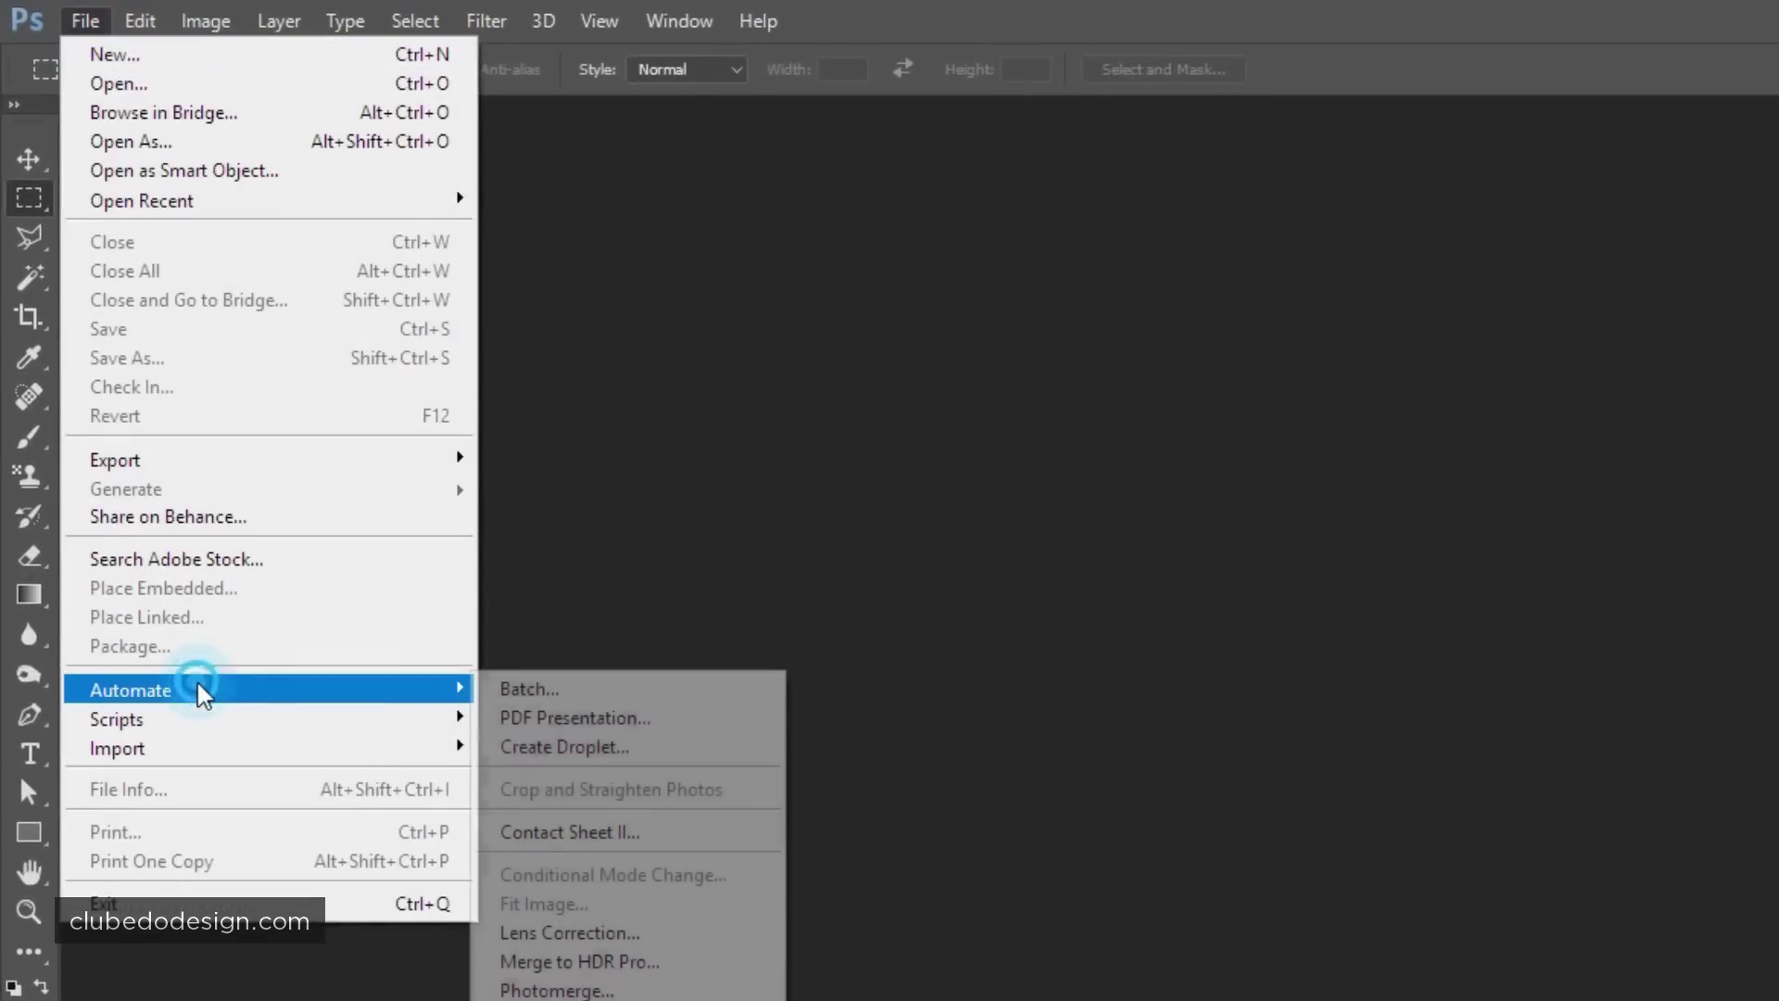
left_click(627, 695)
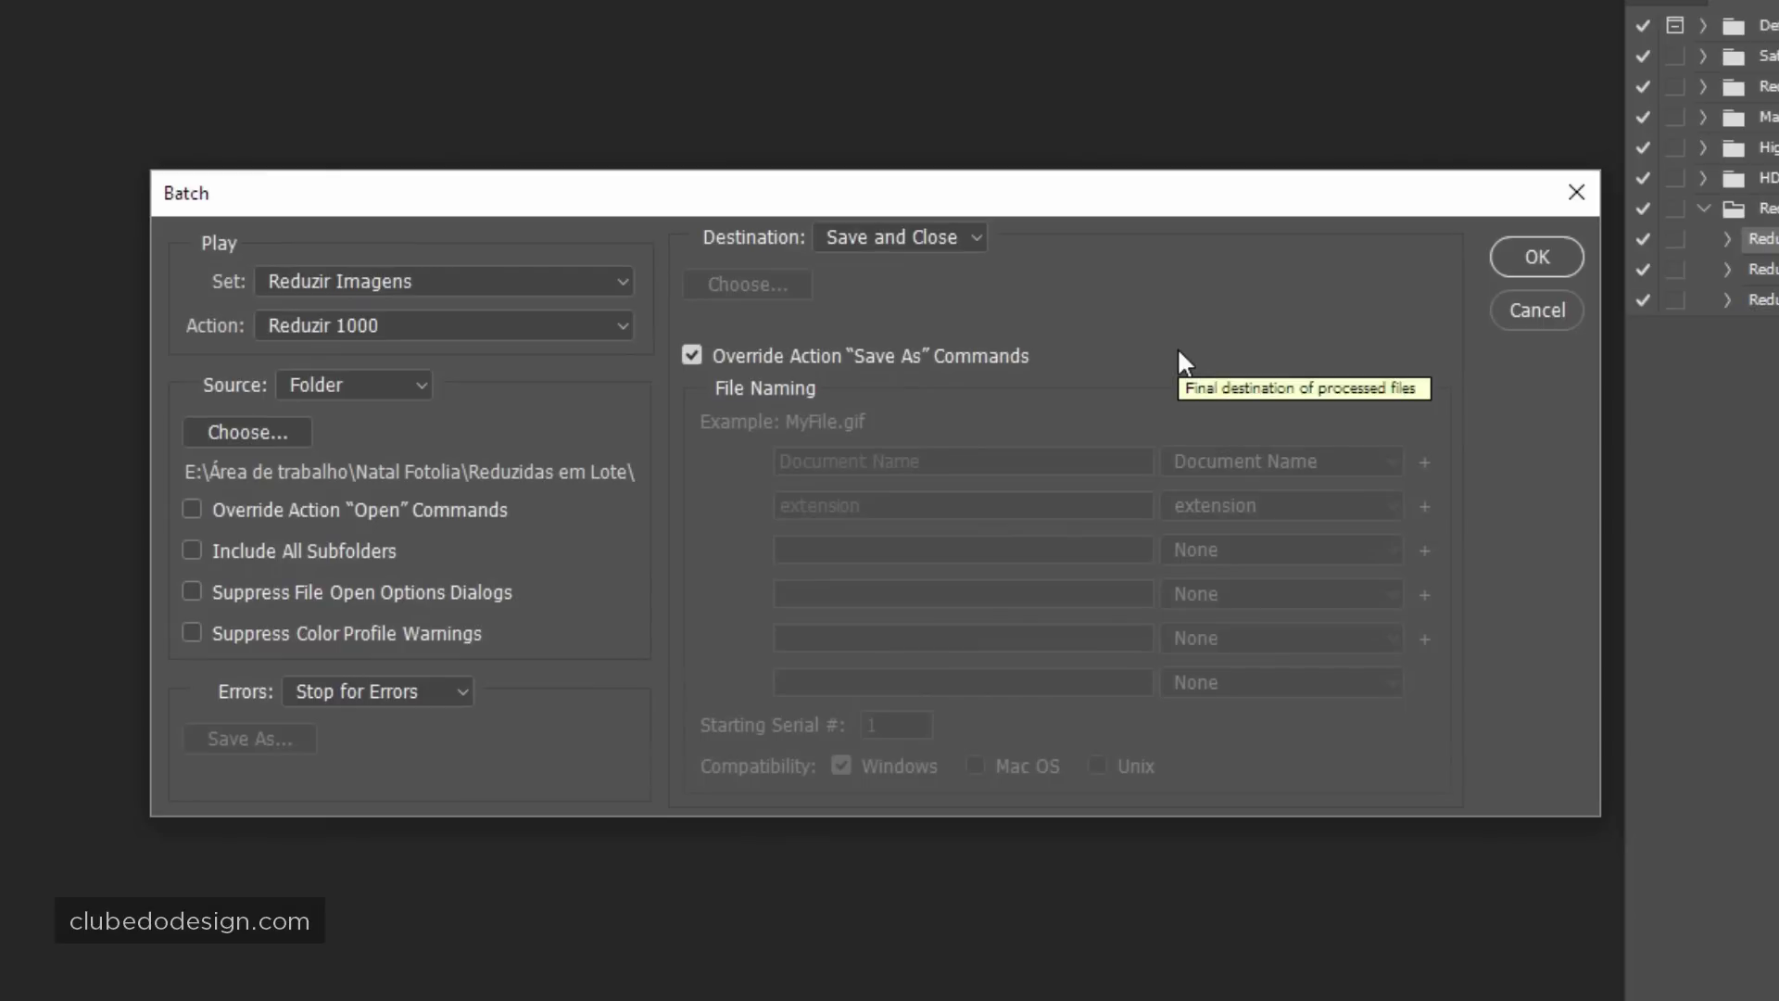
left_click(222, 283)
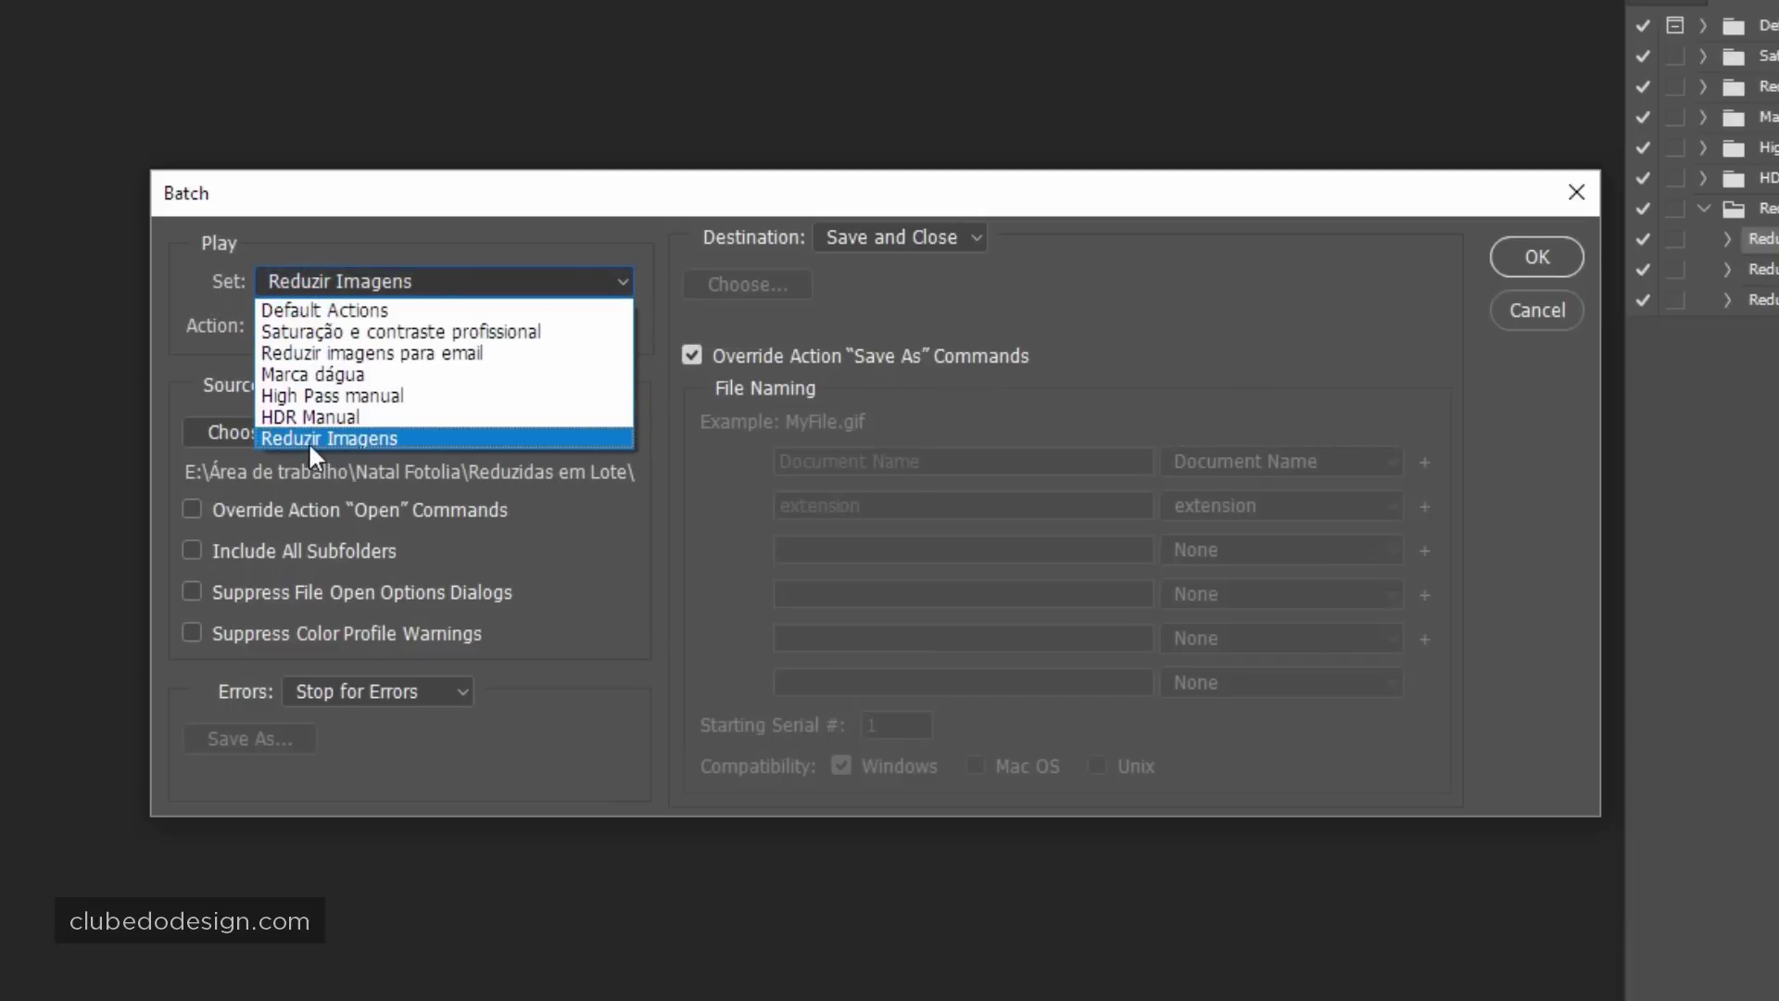
left_click(304, 437)
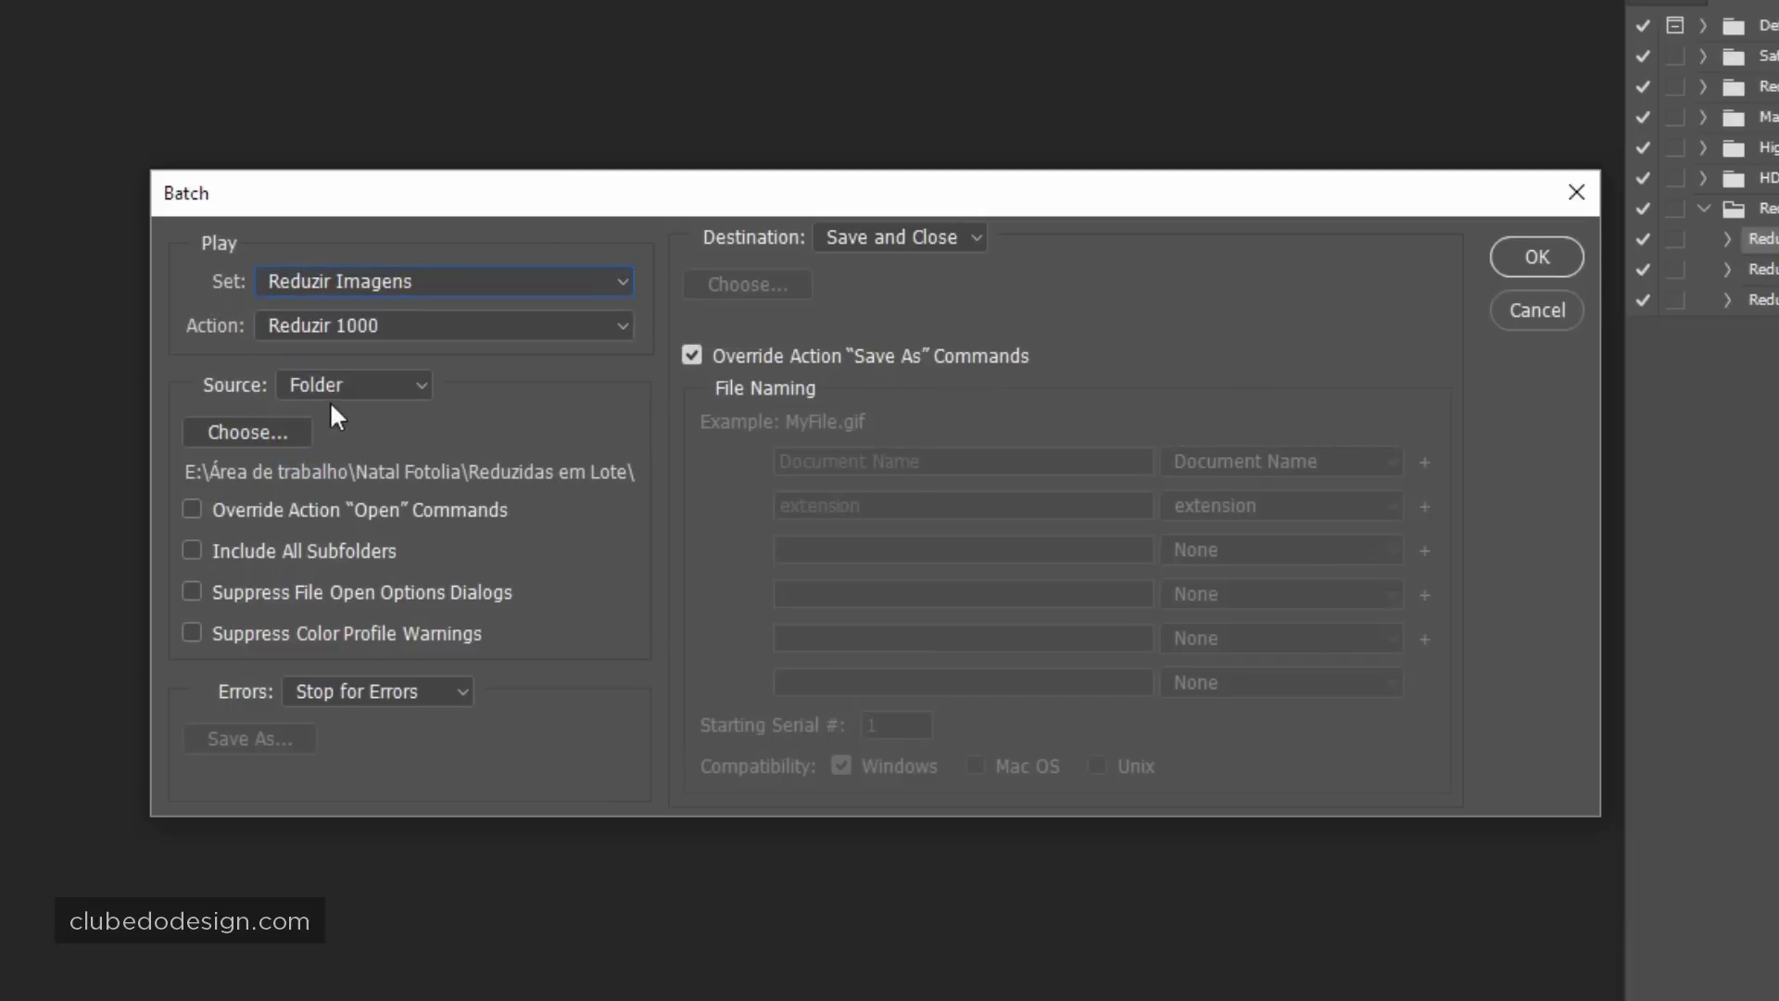
left_click(309, 324)
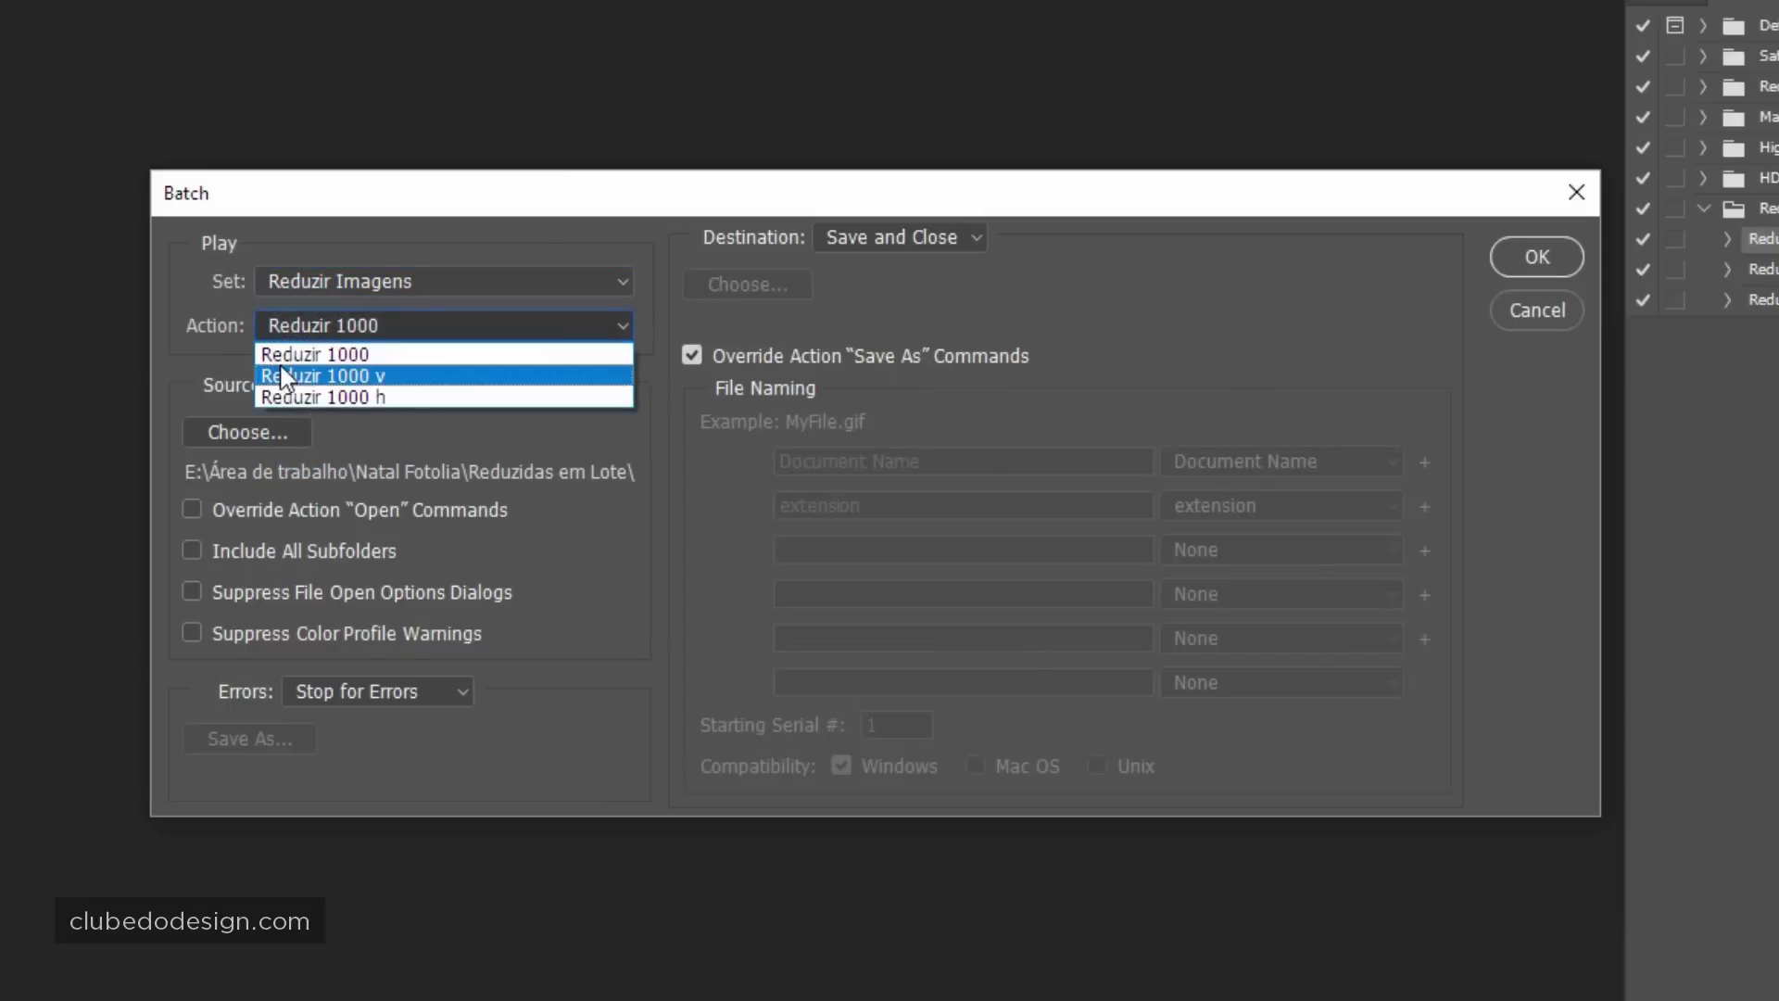
left_click(430, 352)
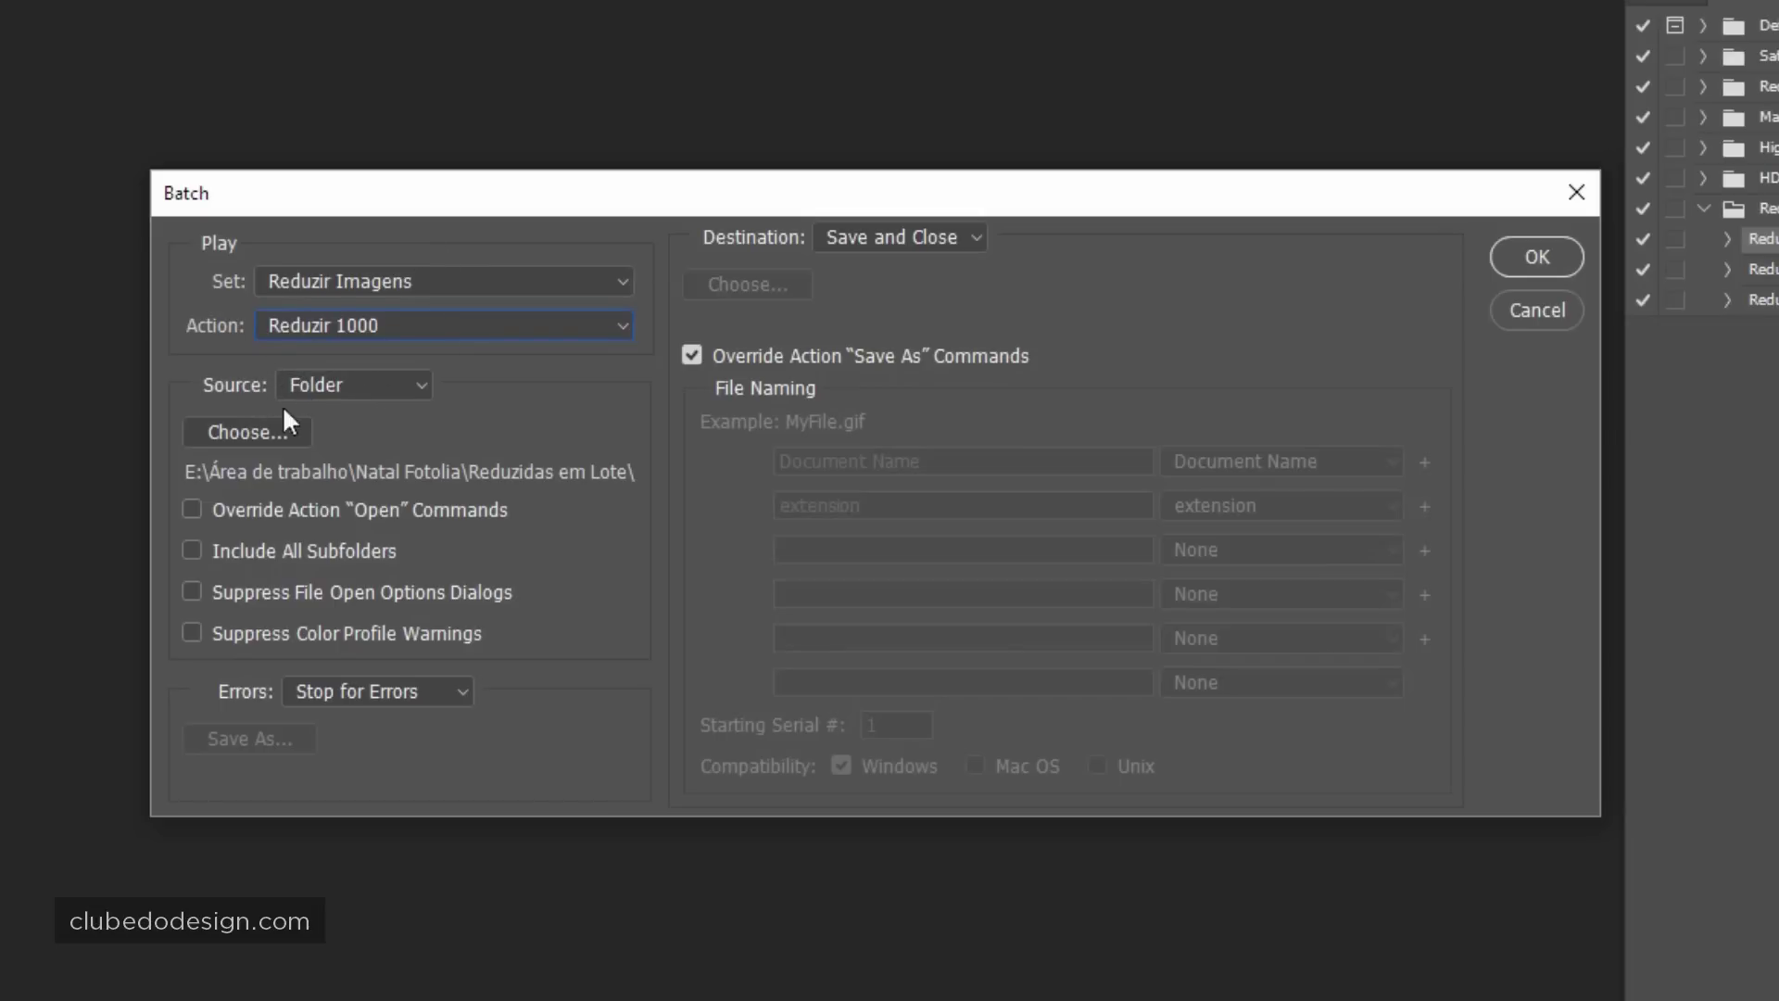
left_click(242, 430)
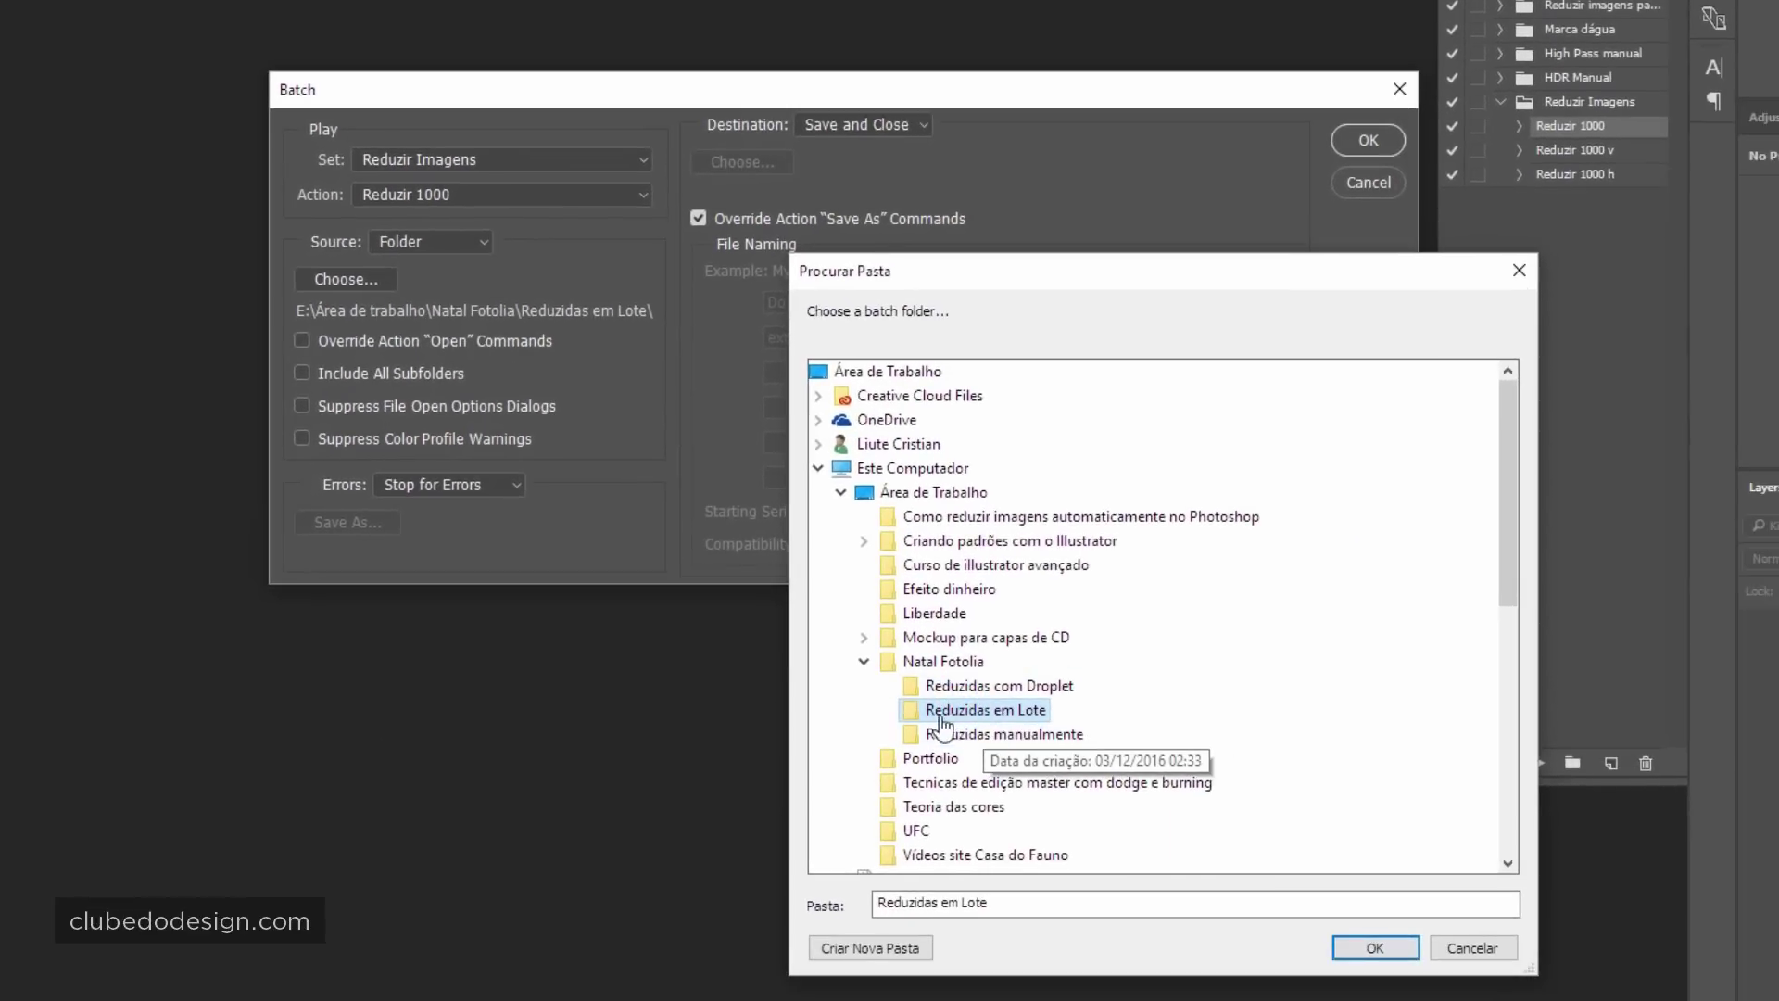
left_click(1354, 948)
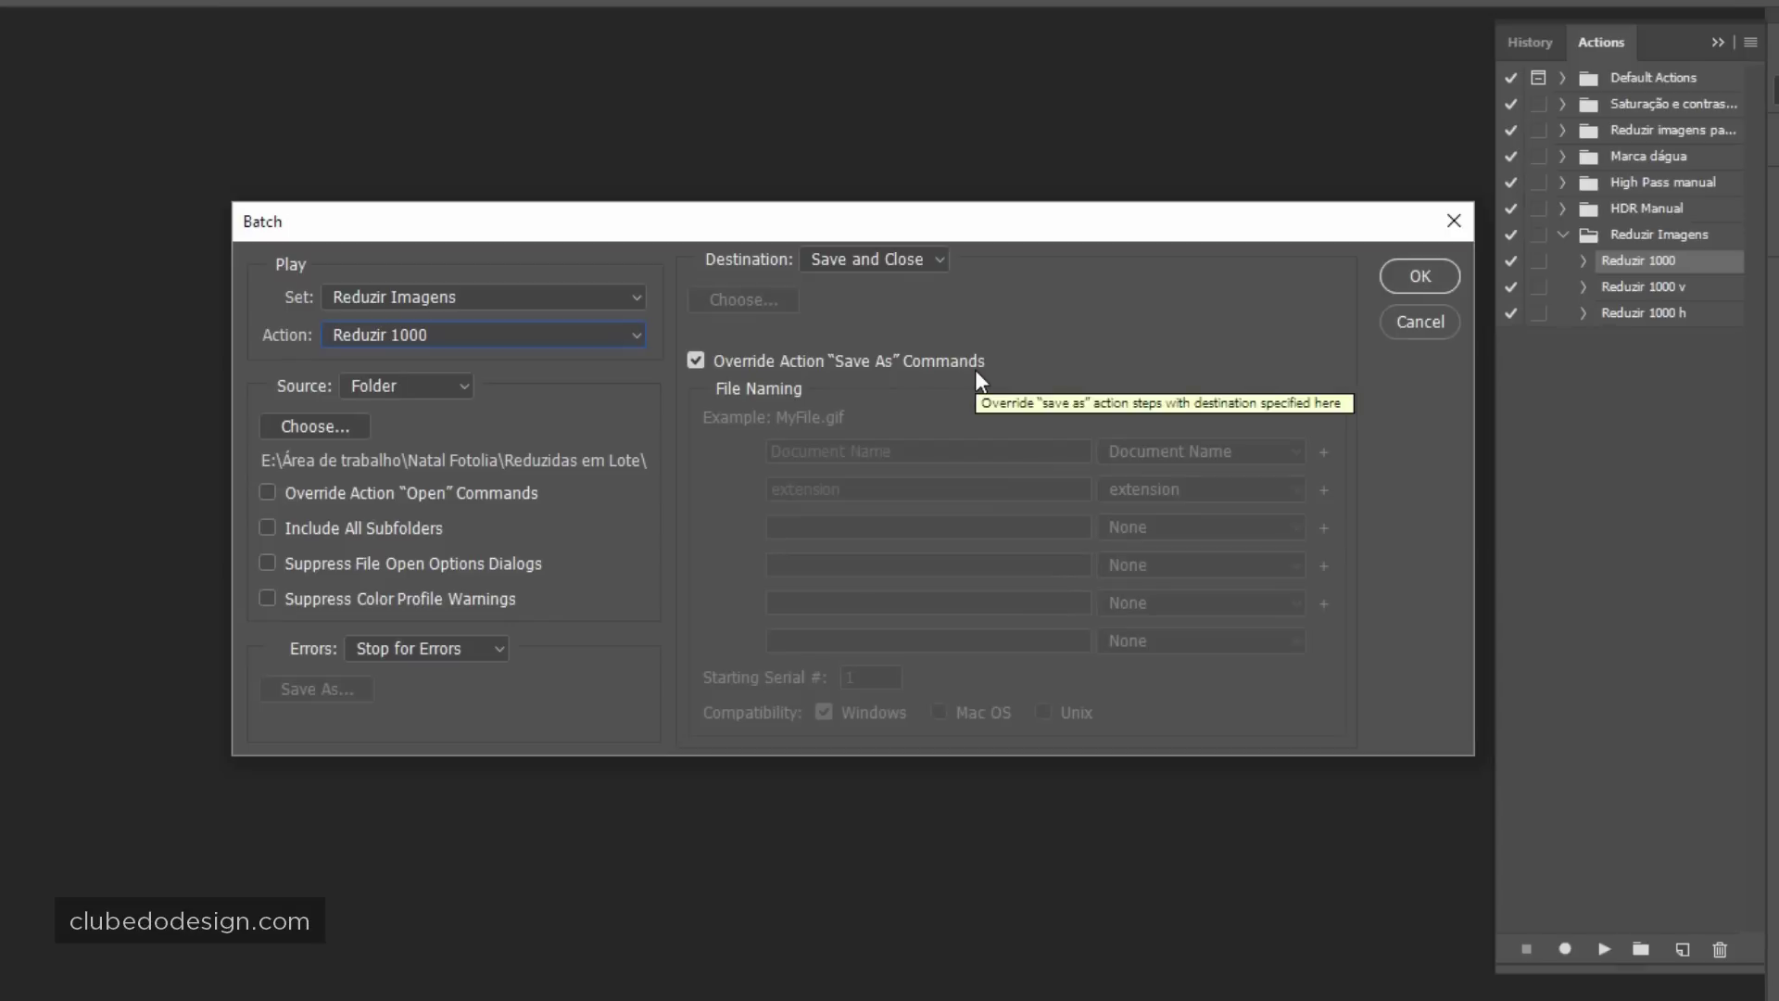
Start the batch and bring up the Reduzidas em Lote folder to watch the files shrink.
left_click(1420, 278)
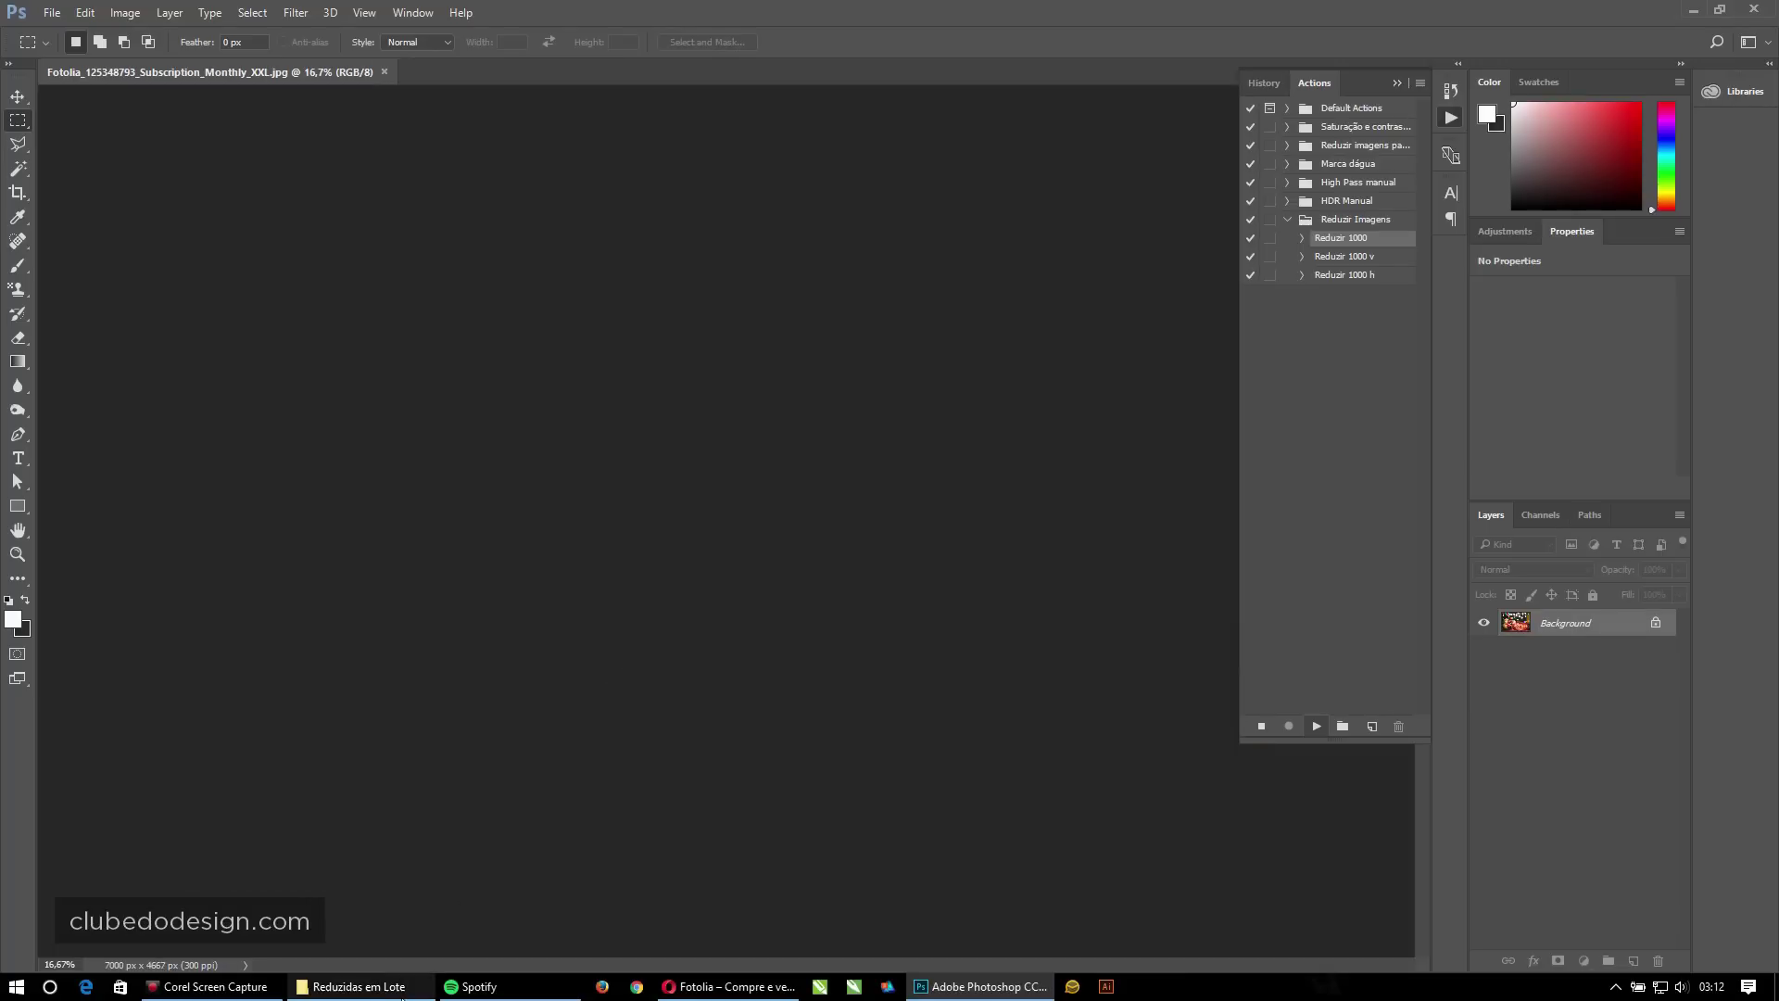
left_click(360, 986)
Check the sizes of three resized photos in Reduzidas em Lote, then return to Photoshop.
left_click(887, 271)
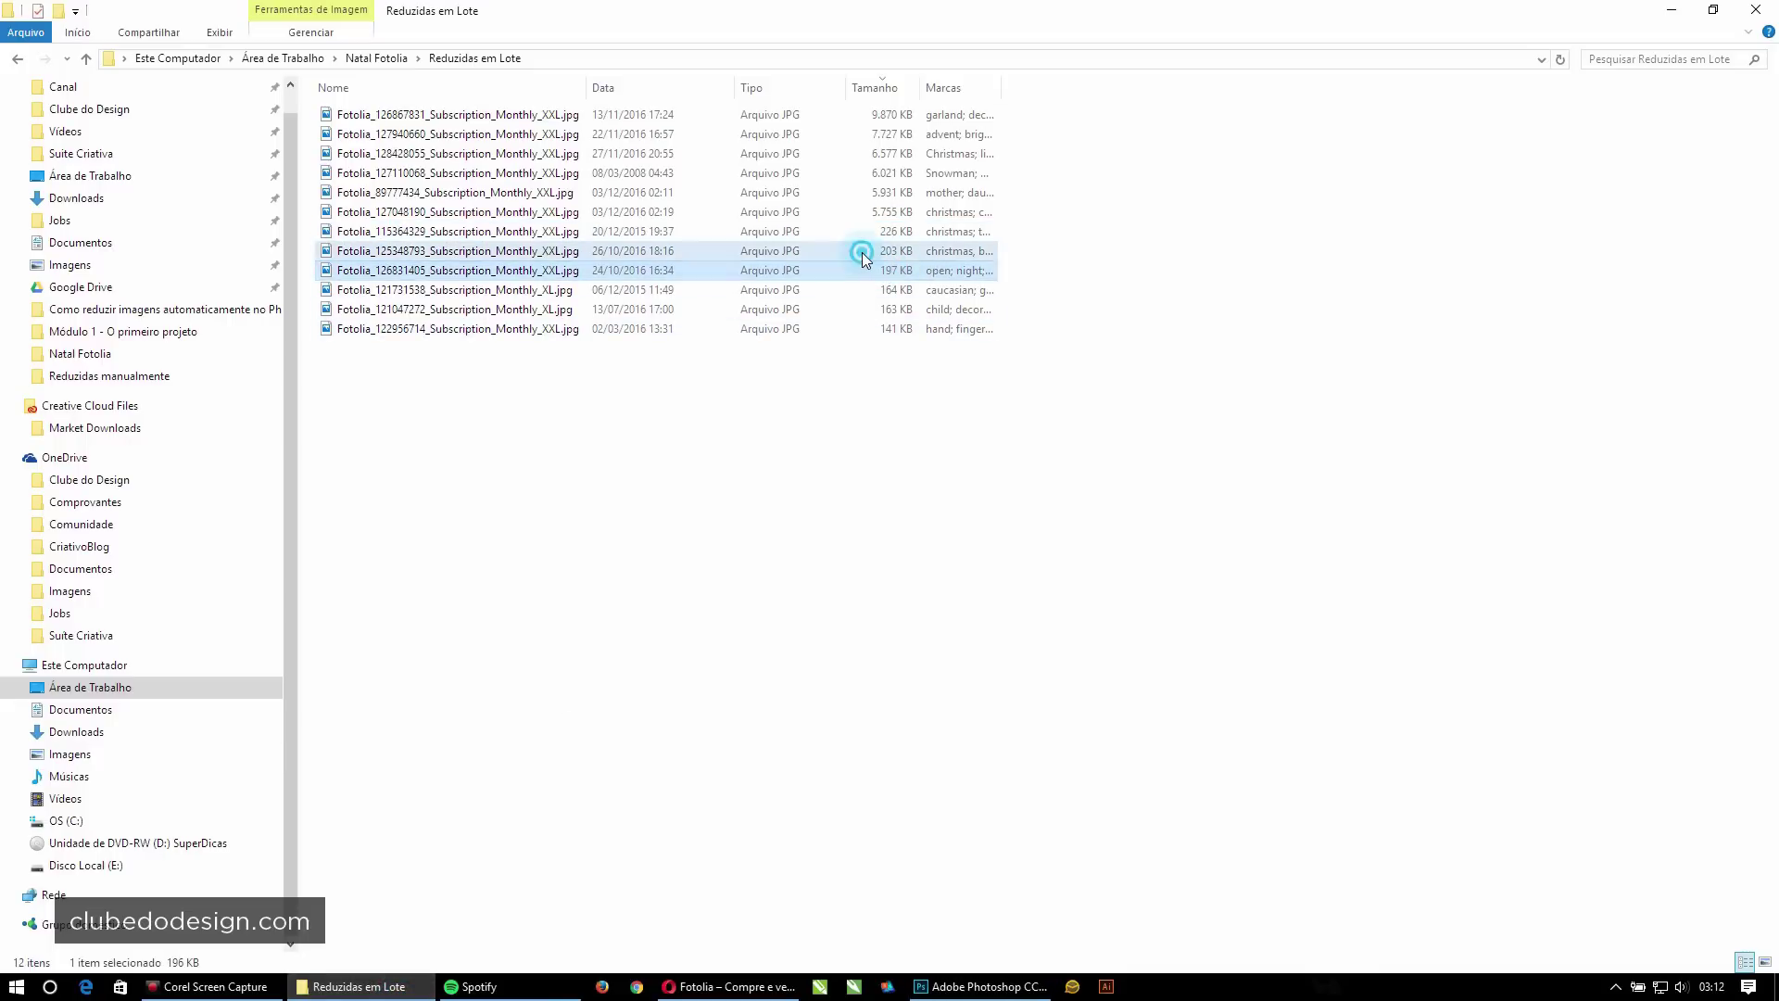
left_click(854, 252)
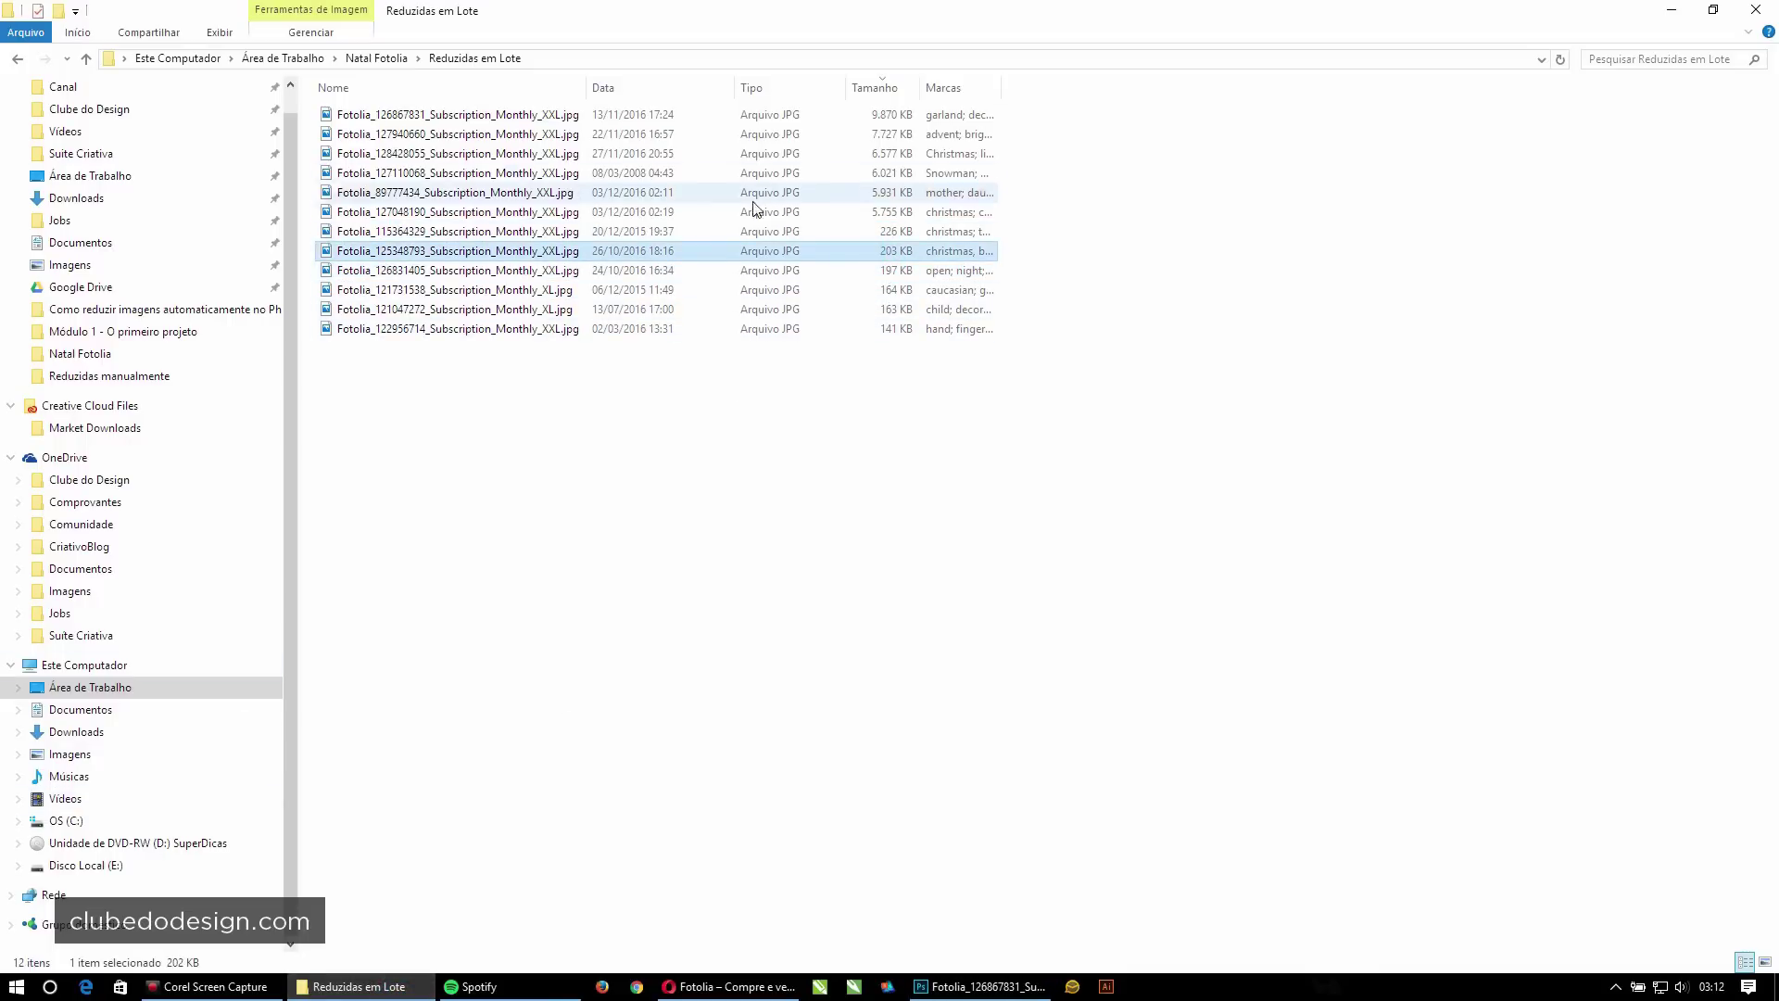
left_click(731, 269)
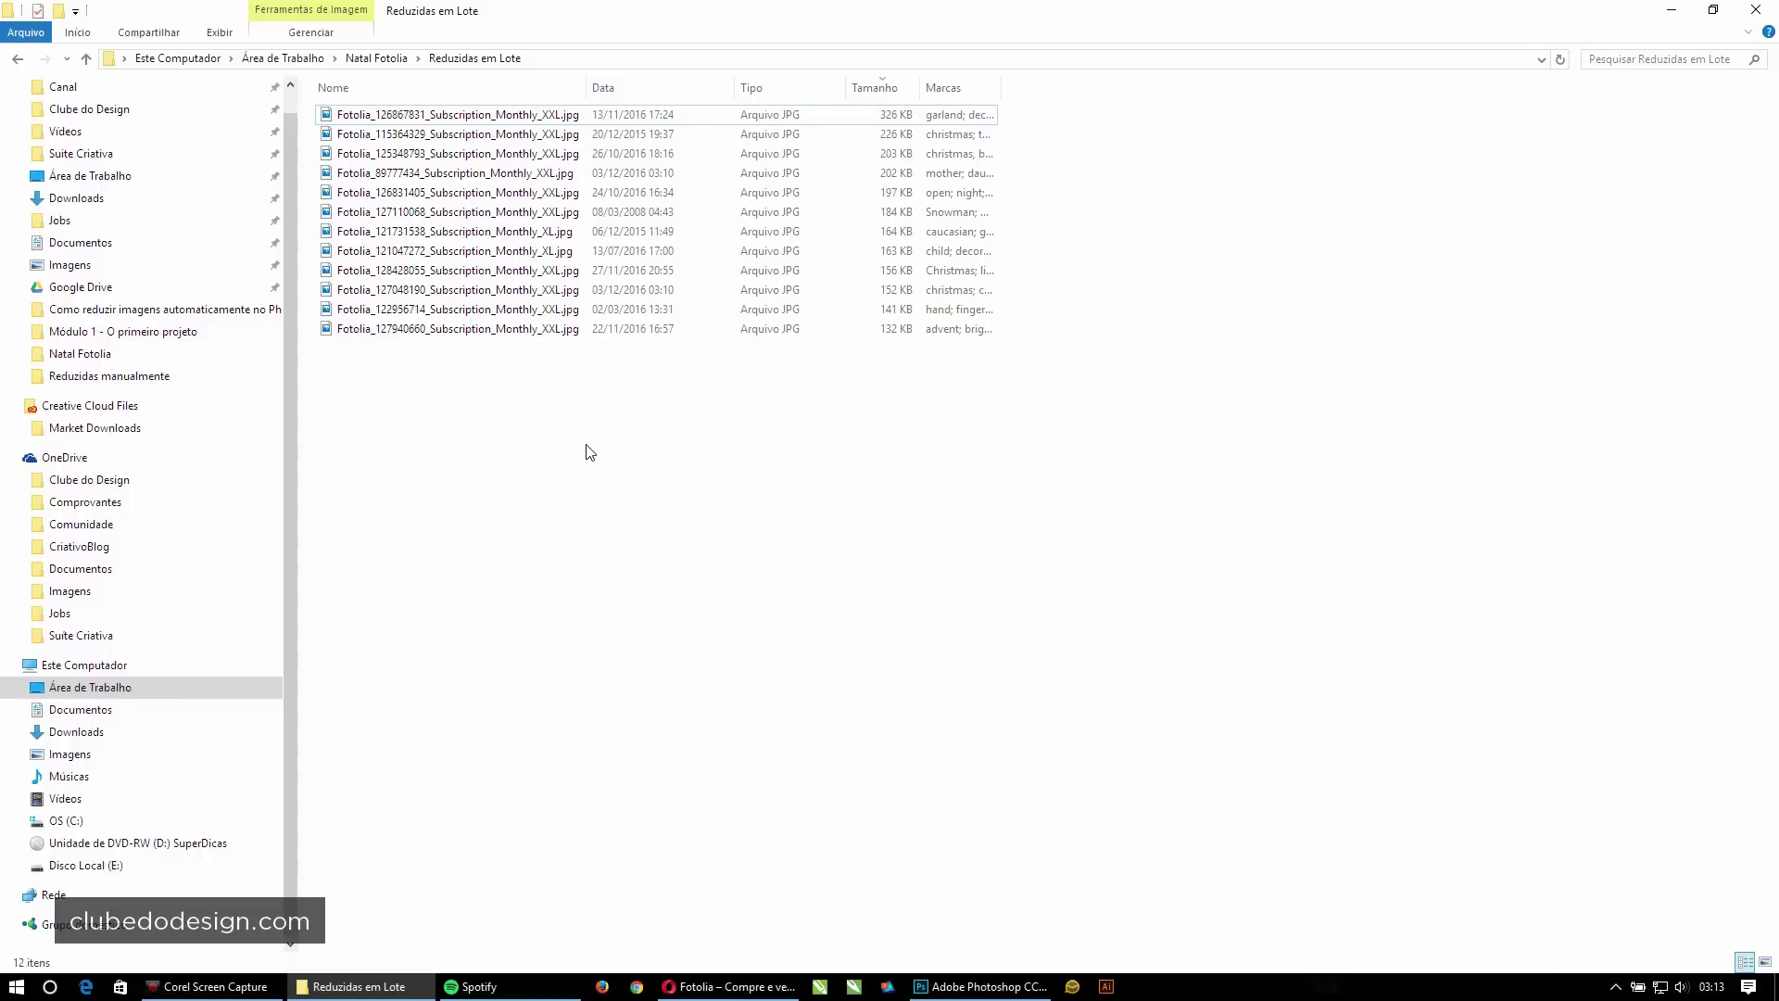
left_click(964, 986)
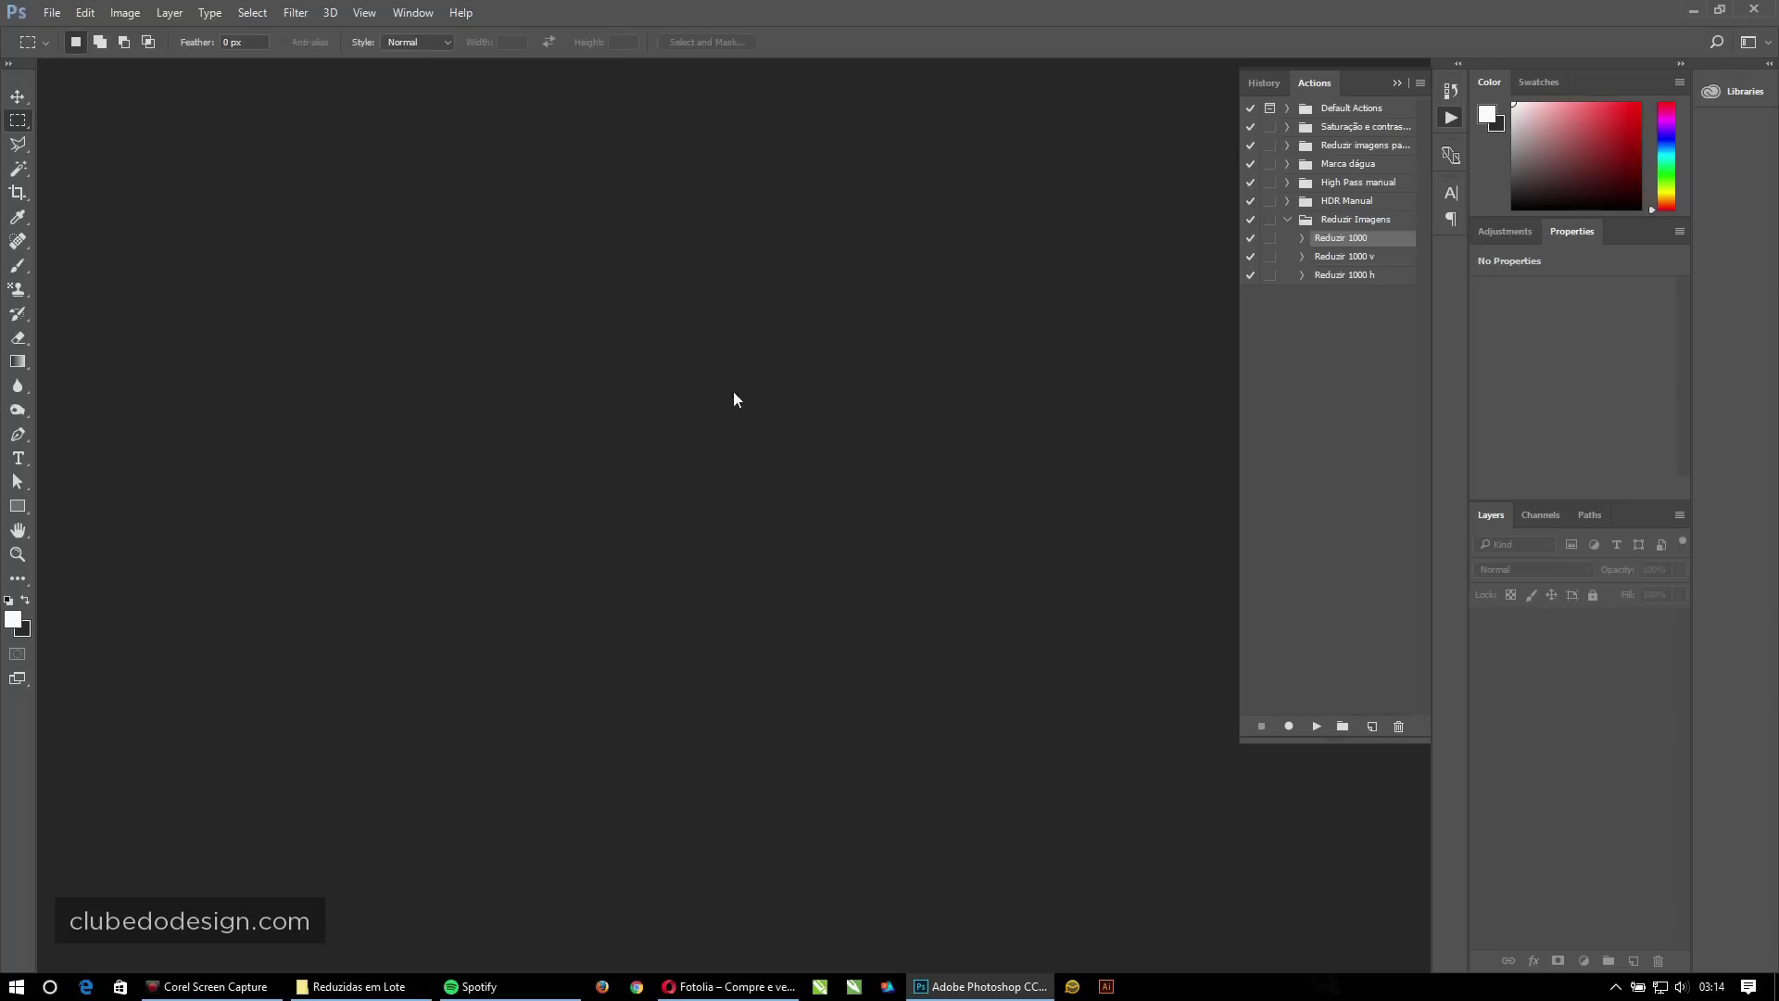
Start a droplet and set its destination to Reduzir 1000.exe in the Natal Fotolia folder.
left_click(52, 13)
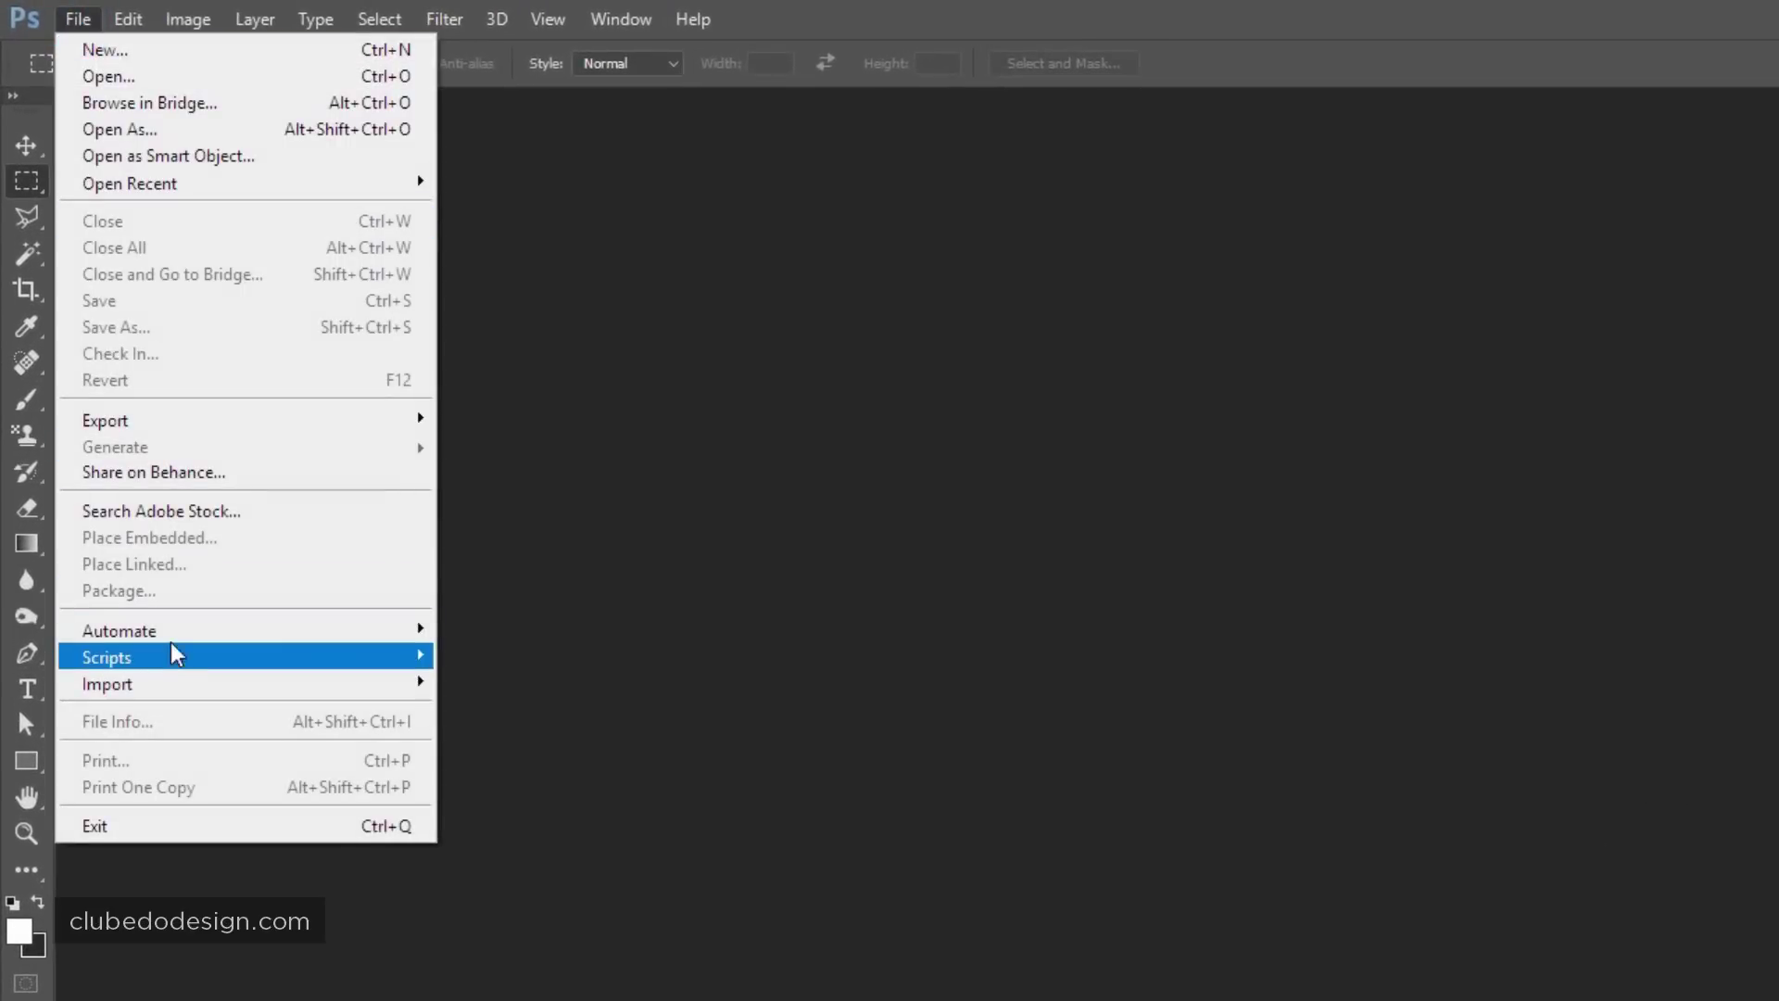
left_click(119, 631)
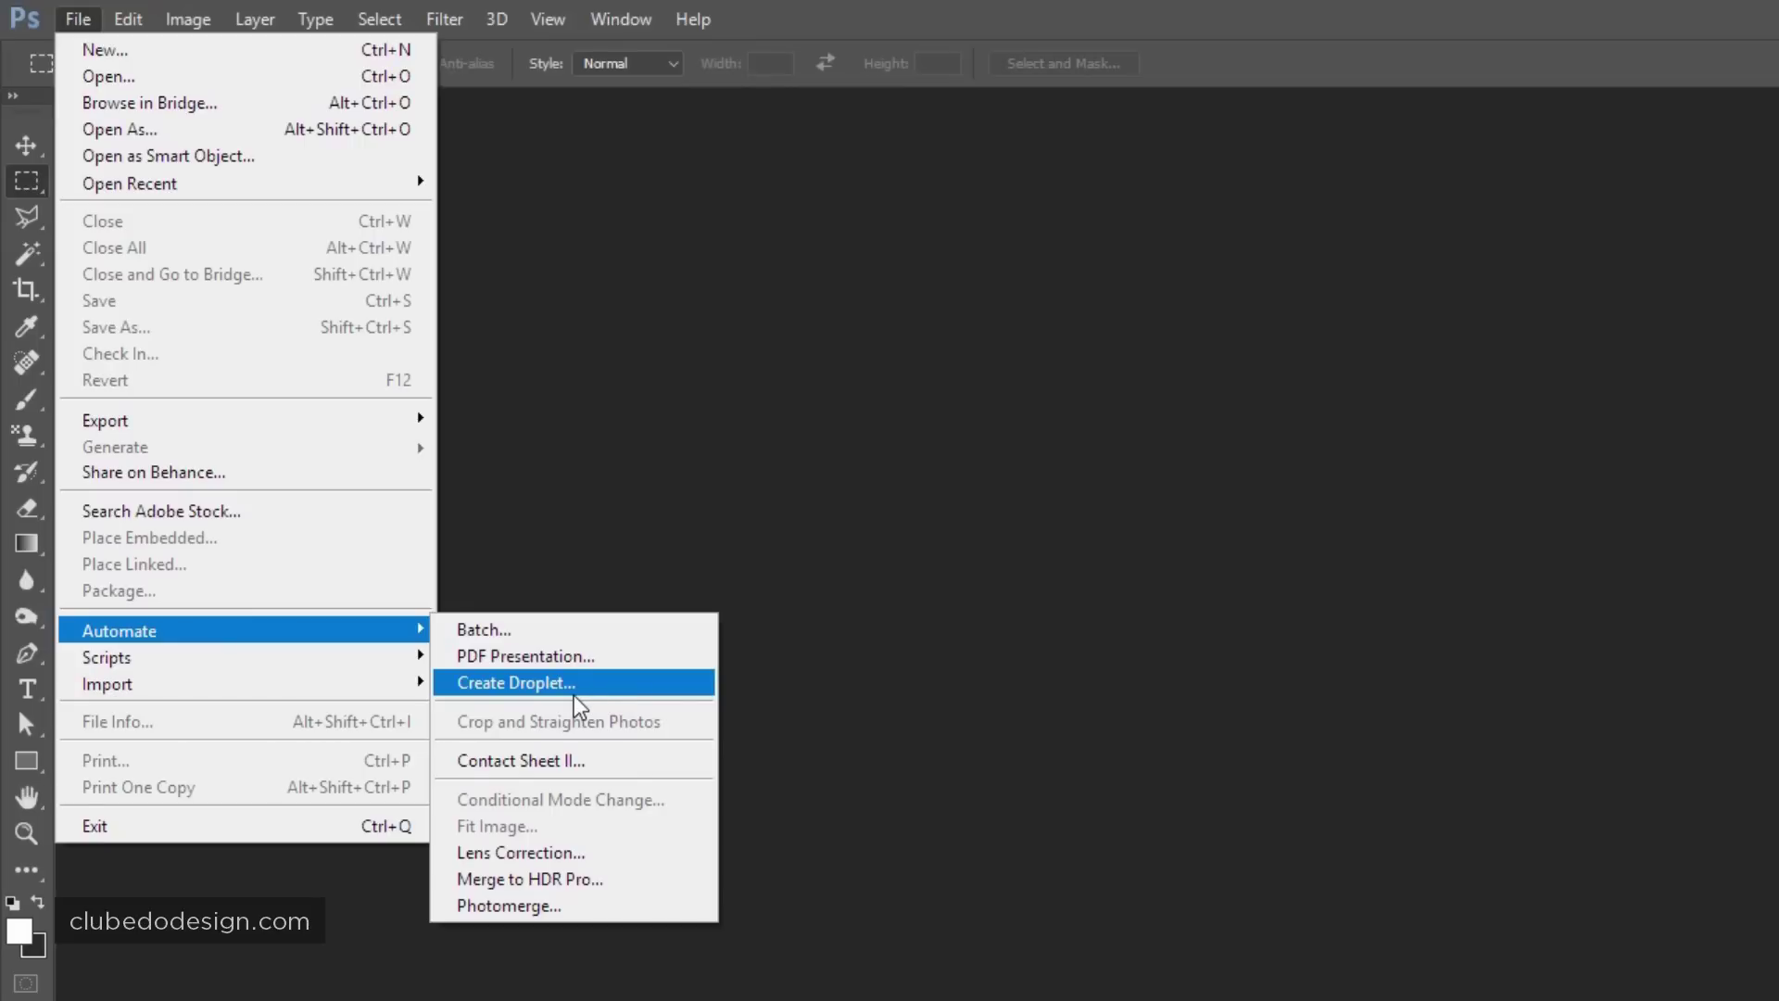
left_click(575, 693)
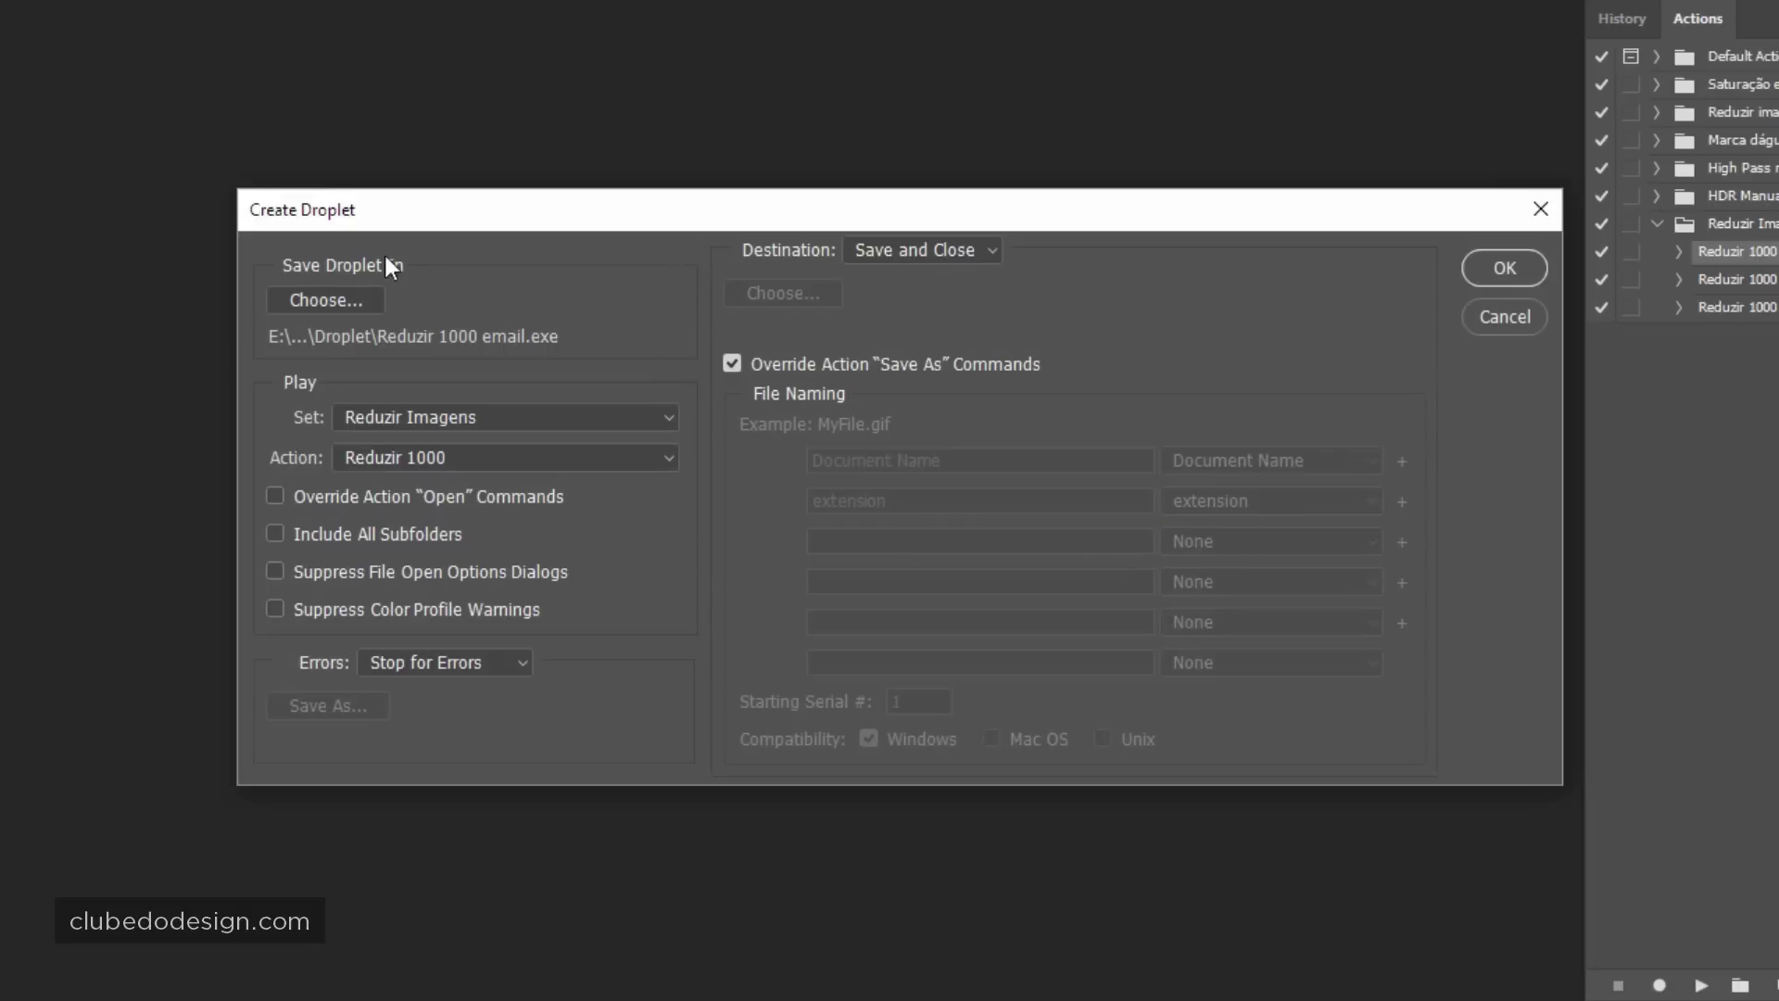
left_click(331, 300)
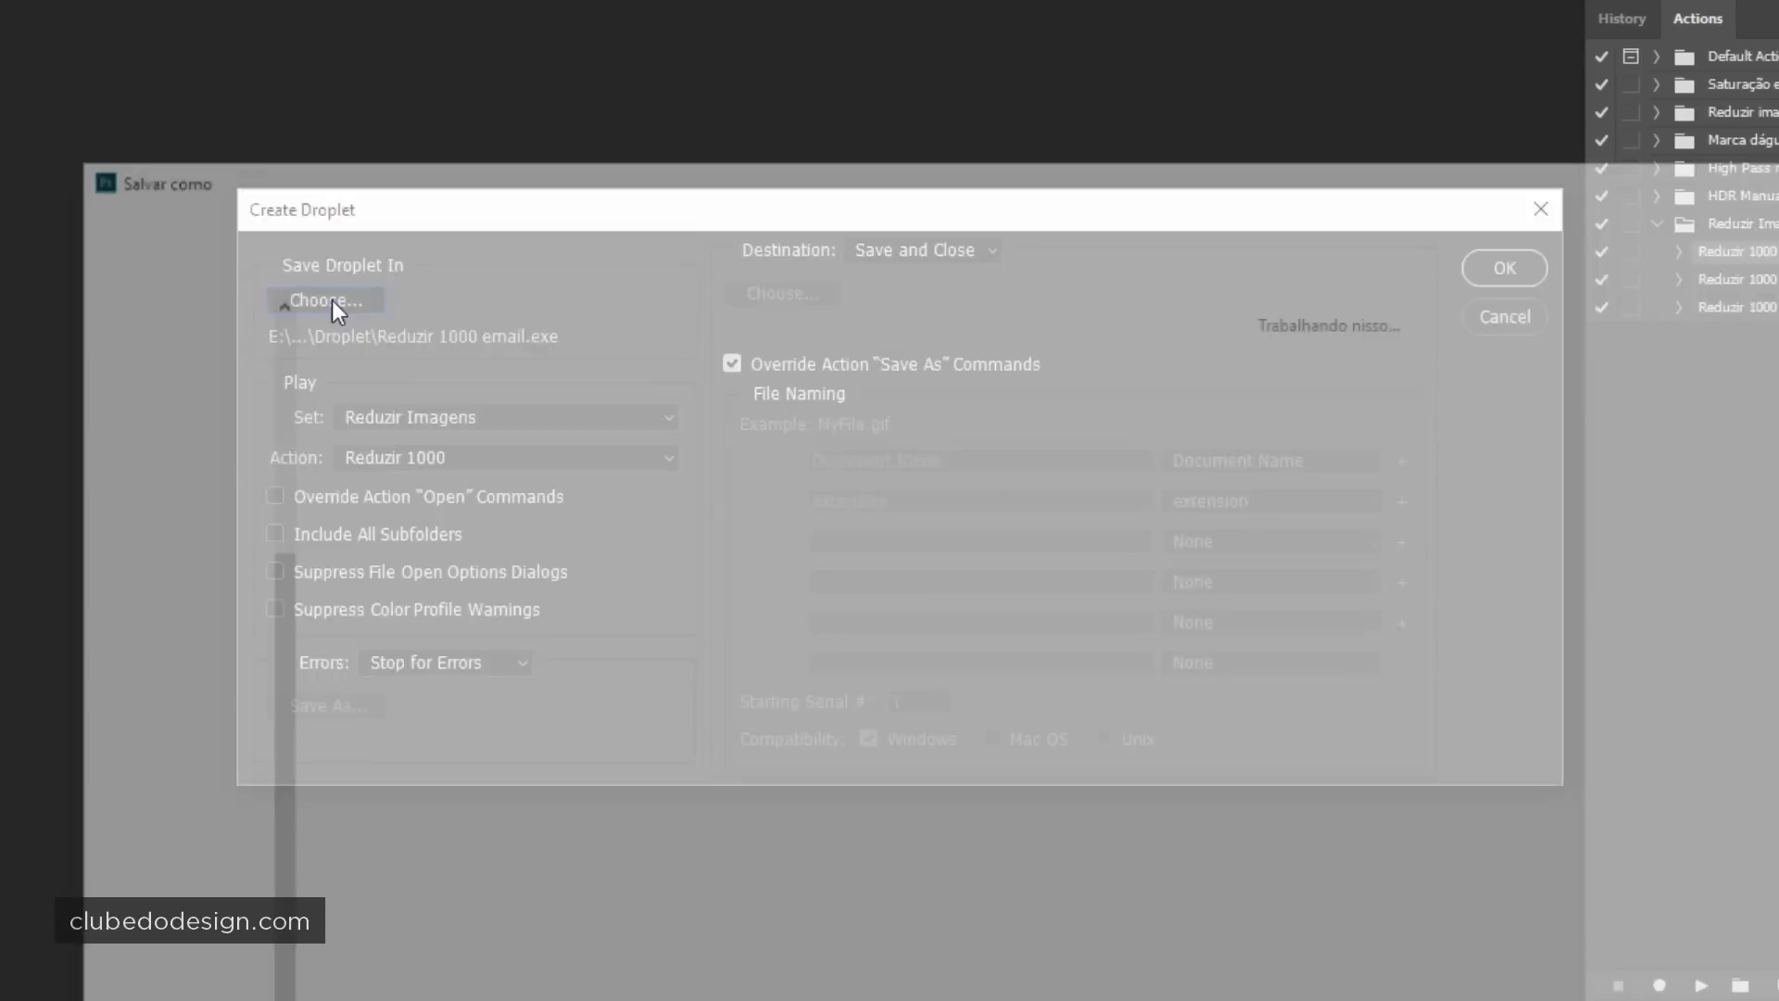
left_click(626, 213)
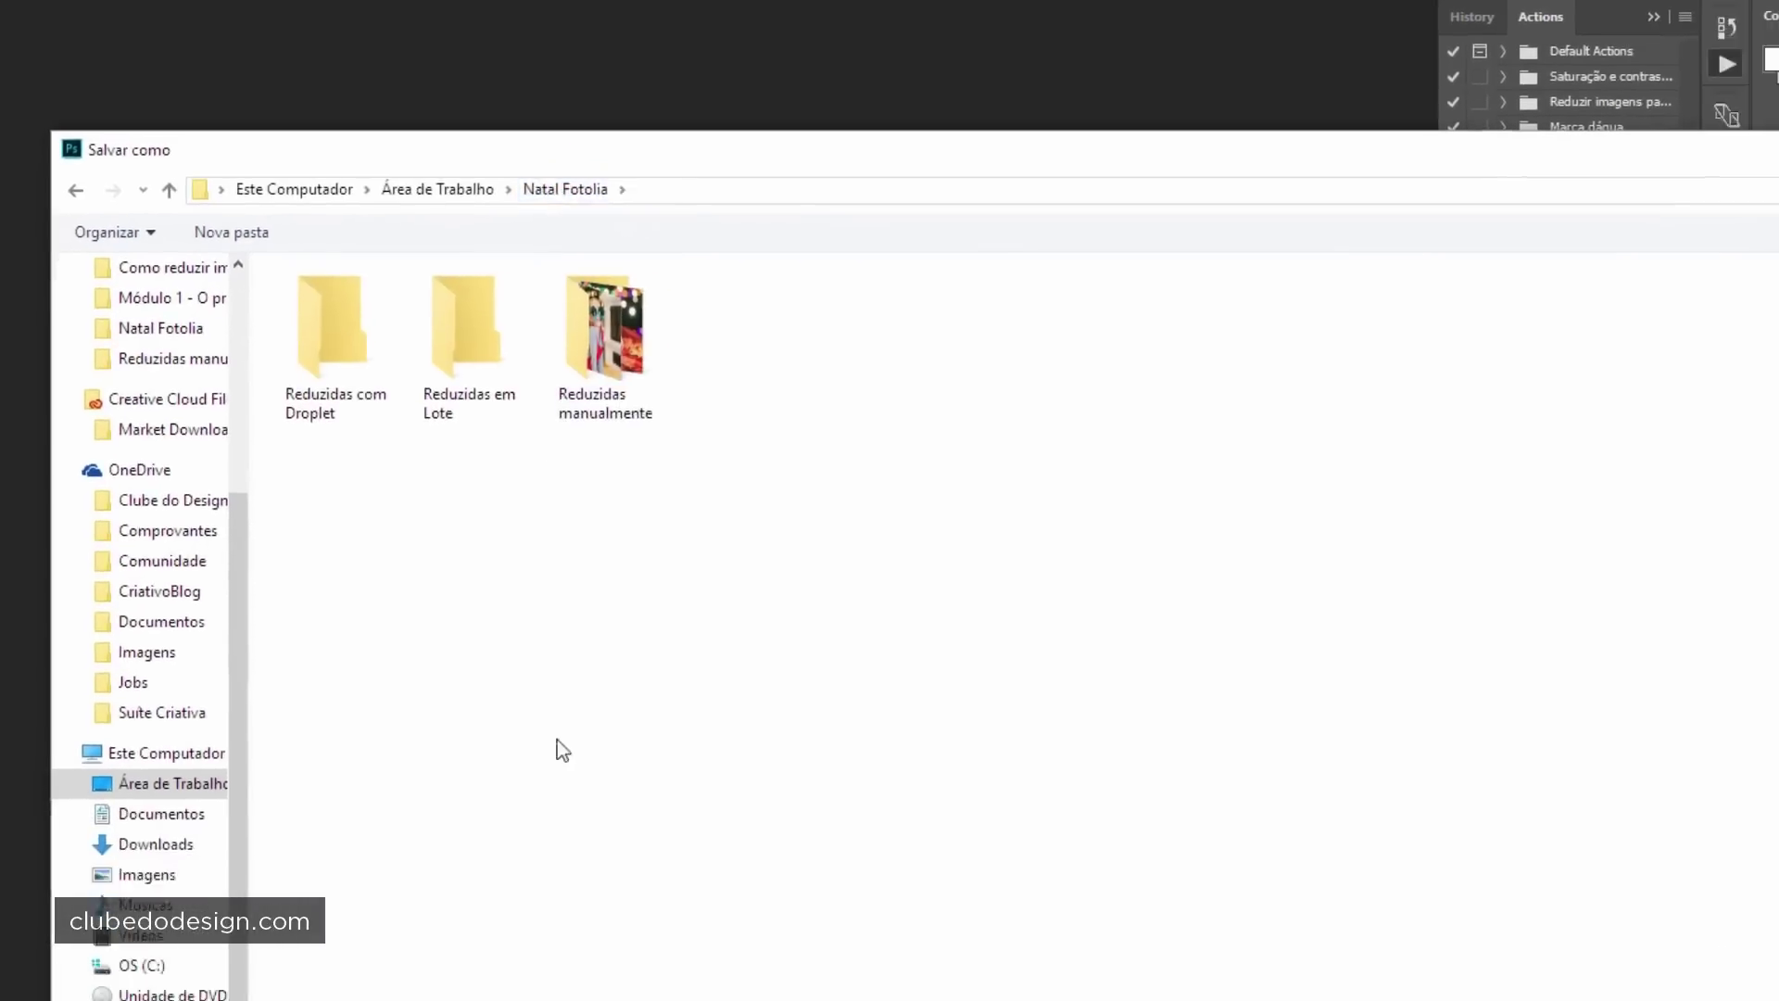
left_click(259, 872)
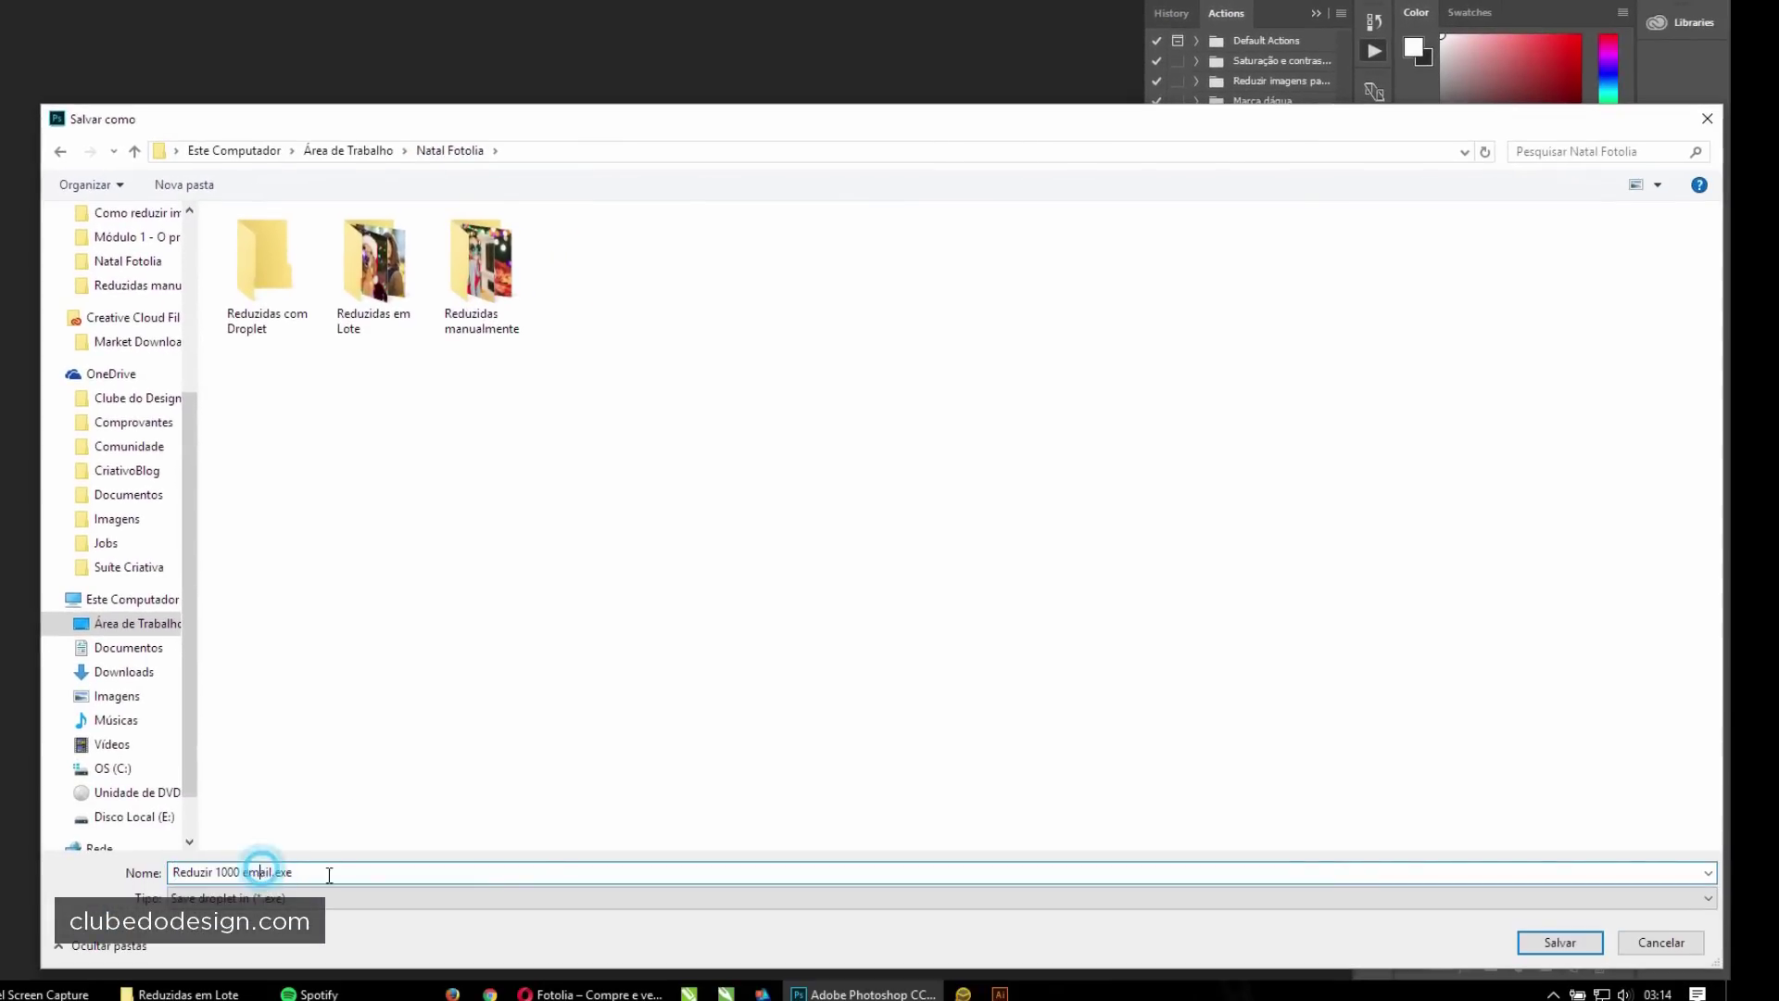
key("Delete")
key("Delete")
key("Delete")
key("Delete")
key("Delete")
left_click(1557, 945)
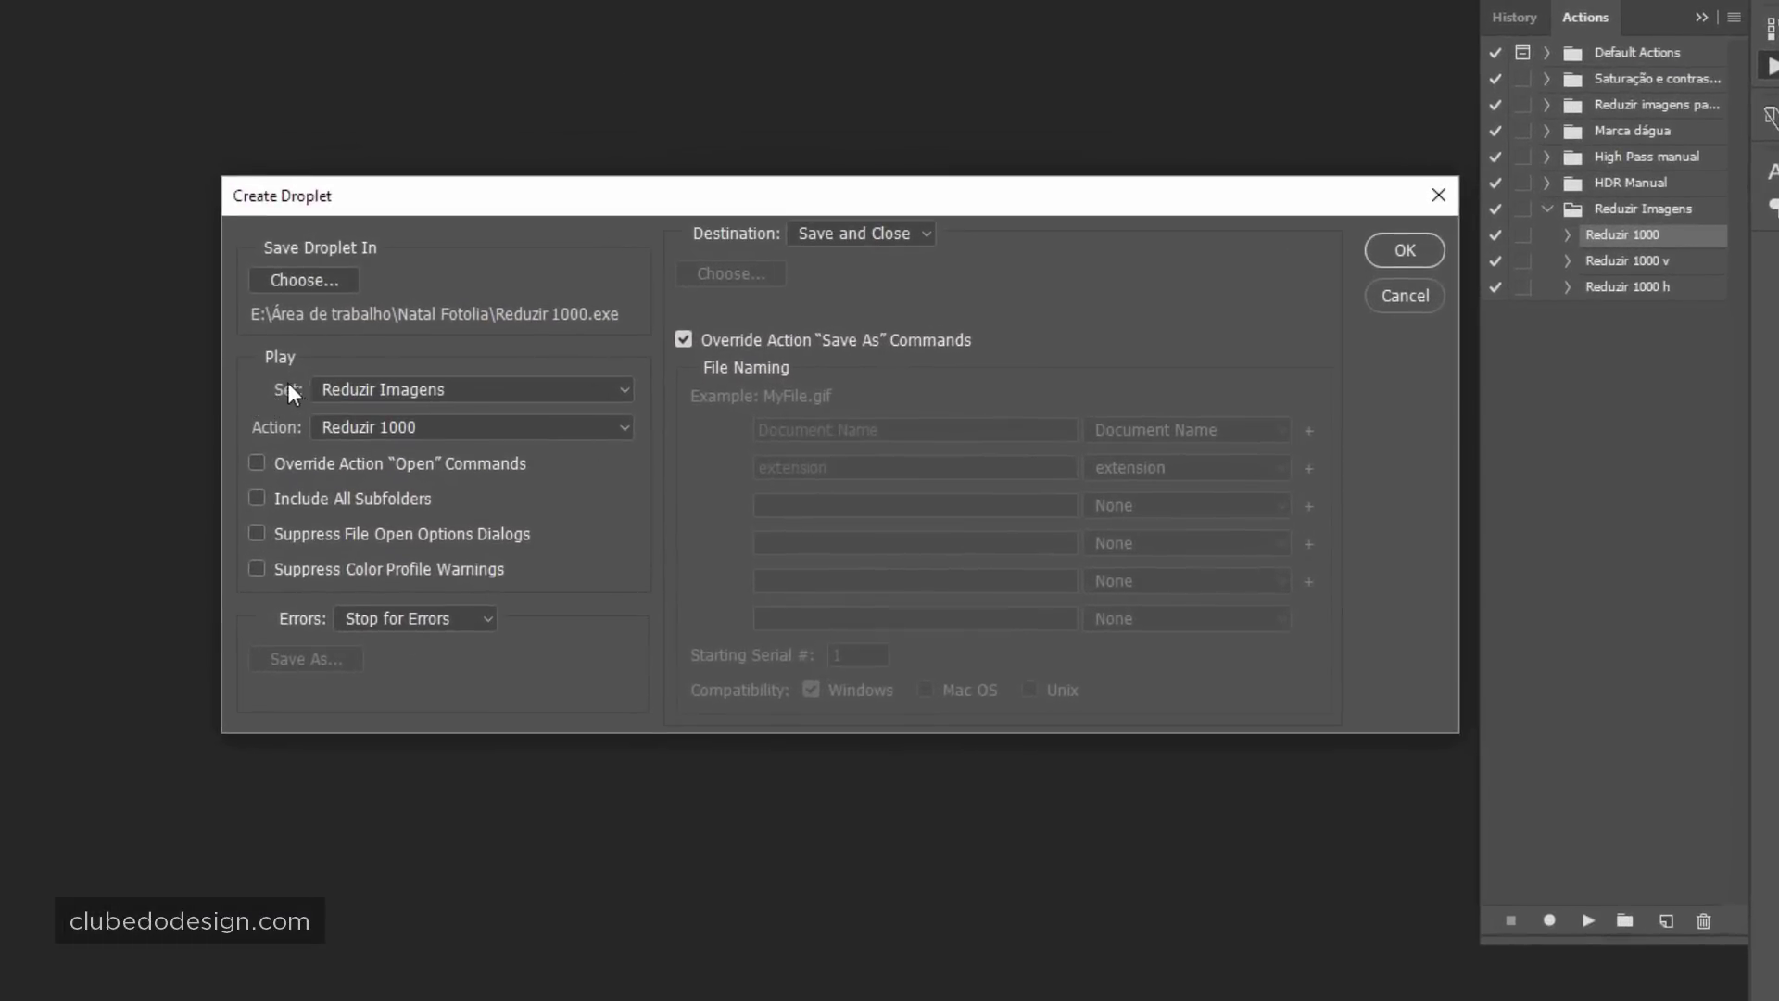
Set the droplet to run Reduzir 1000 from the Reduzir Imagens set and create it.
left_click(364, 389)
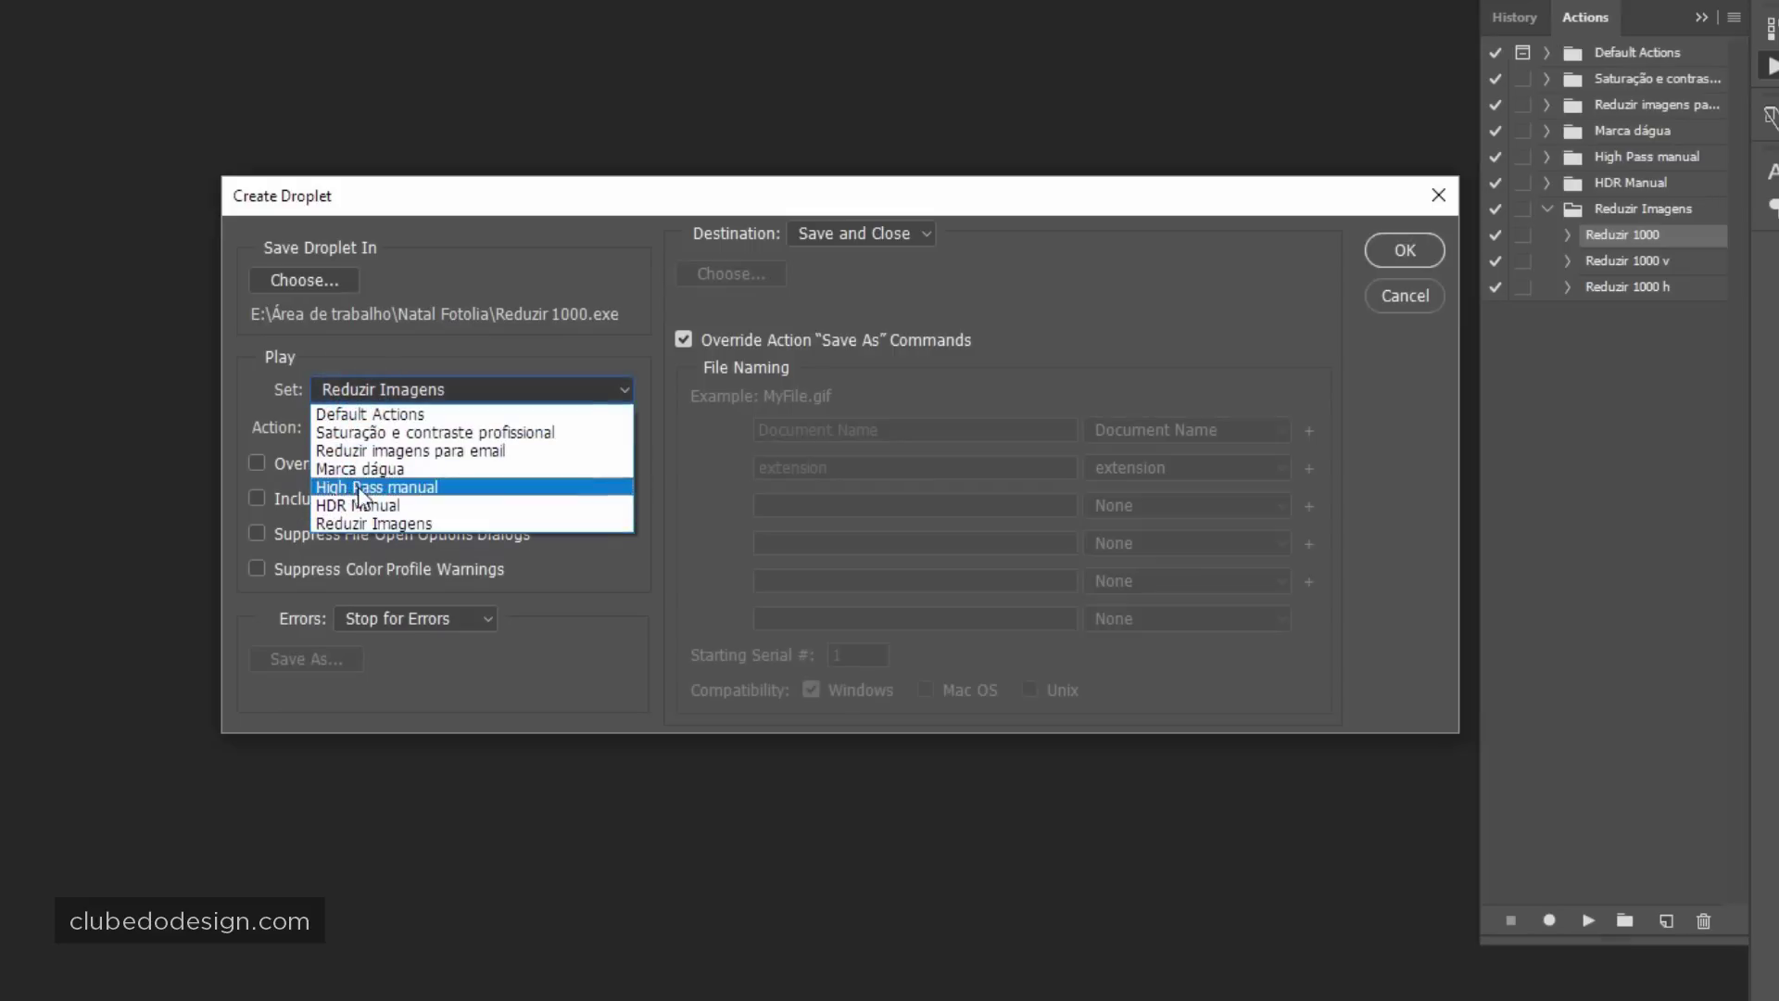
left_click(345, 525)
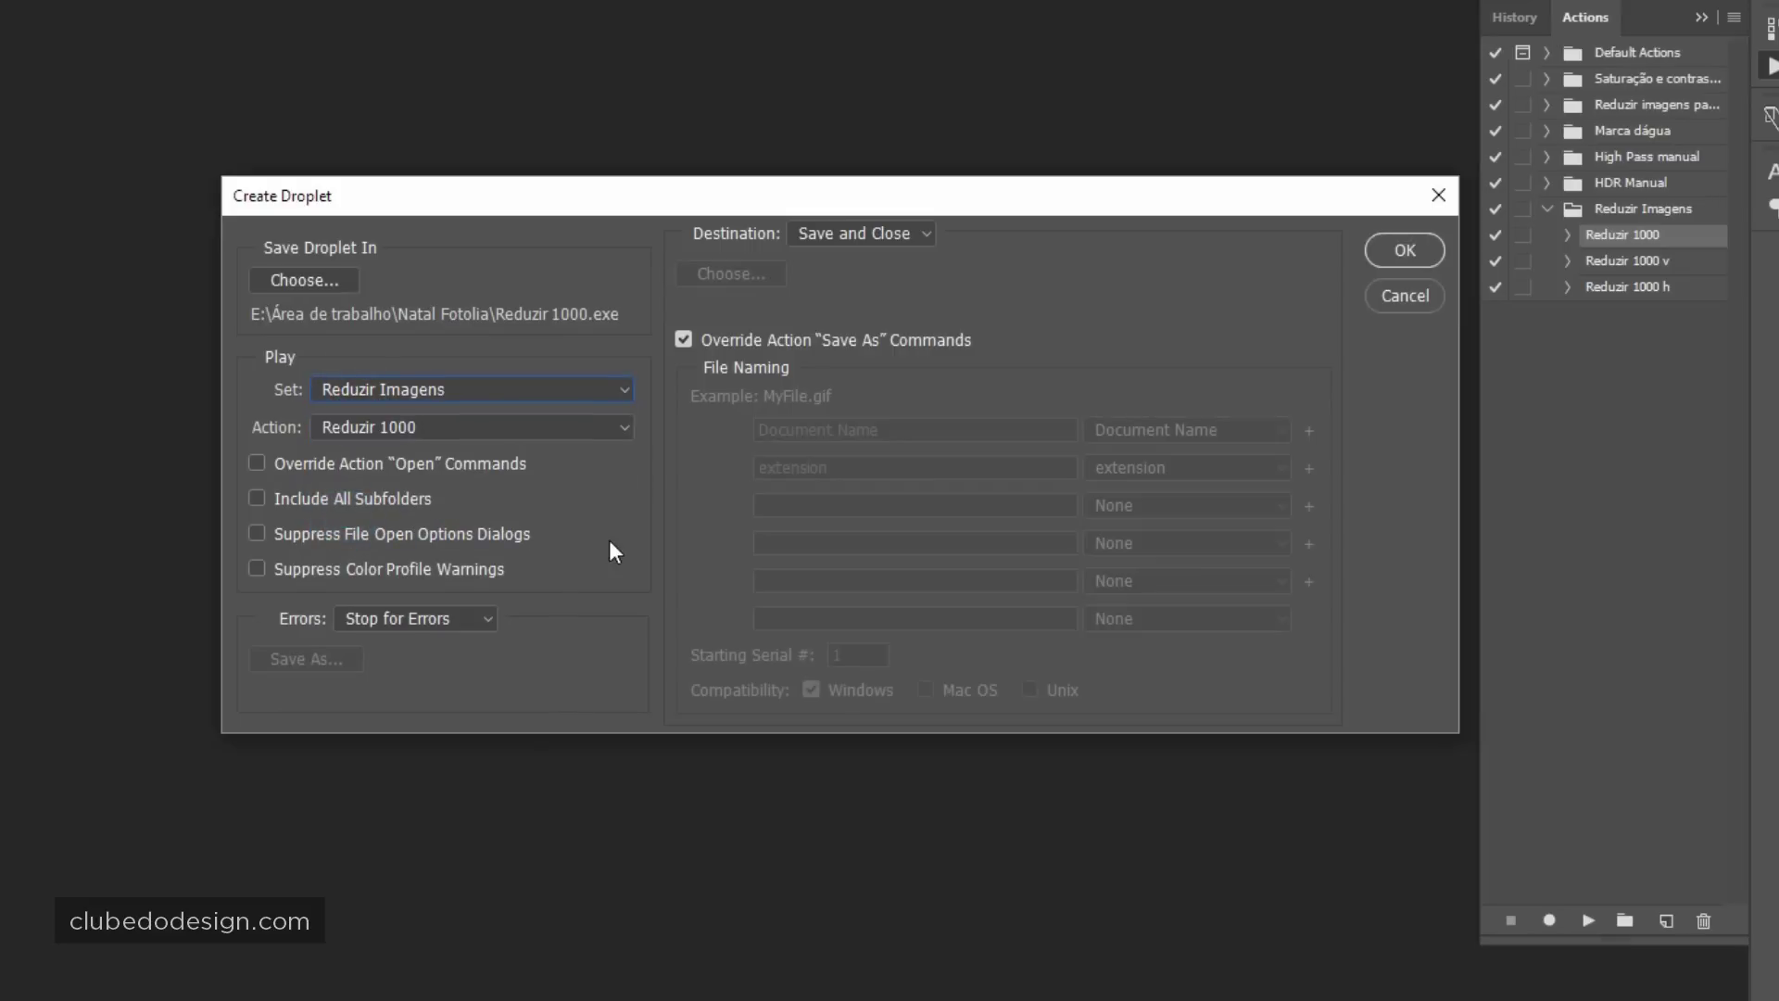
left_click(395, 422)
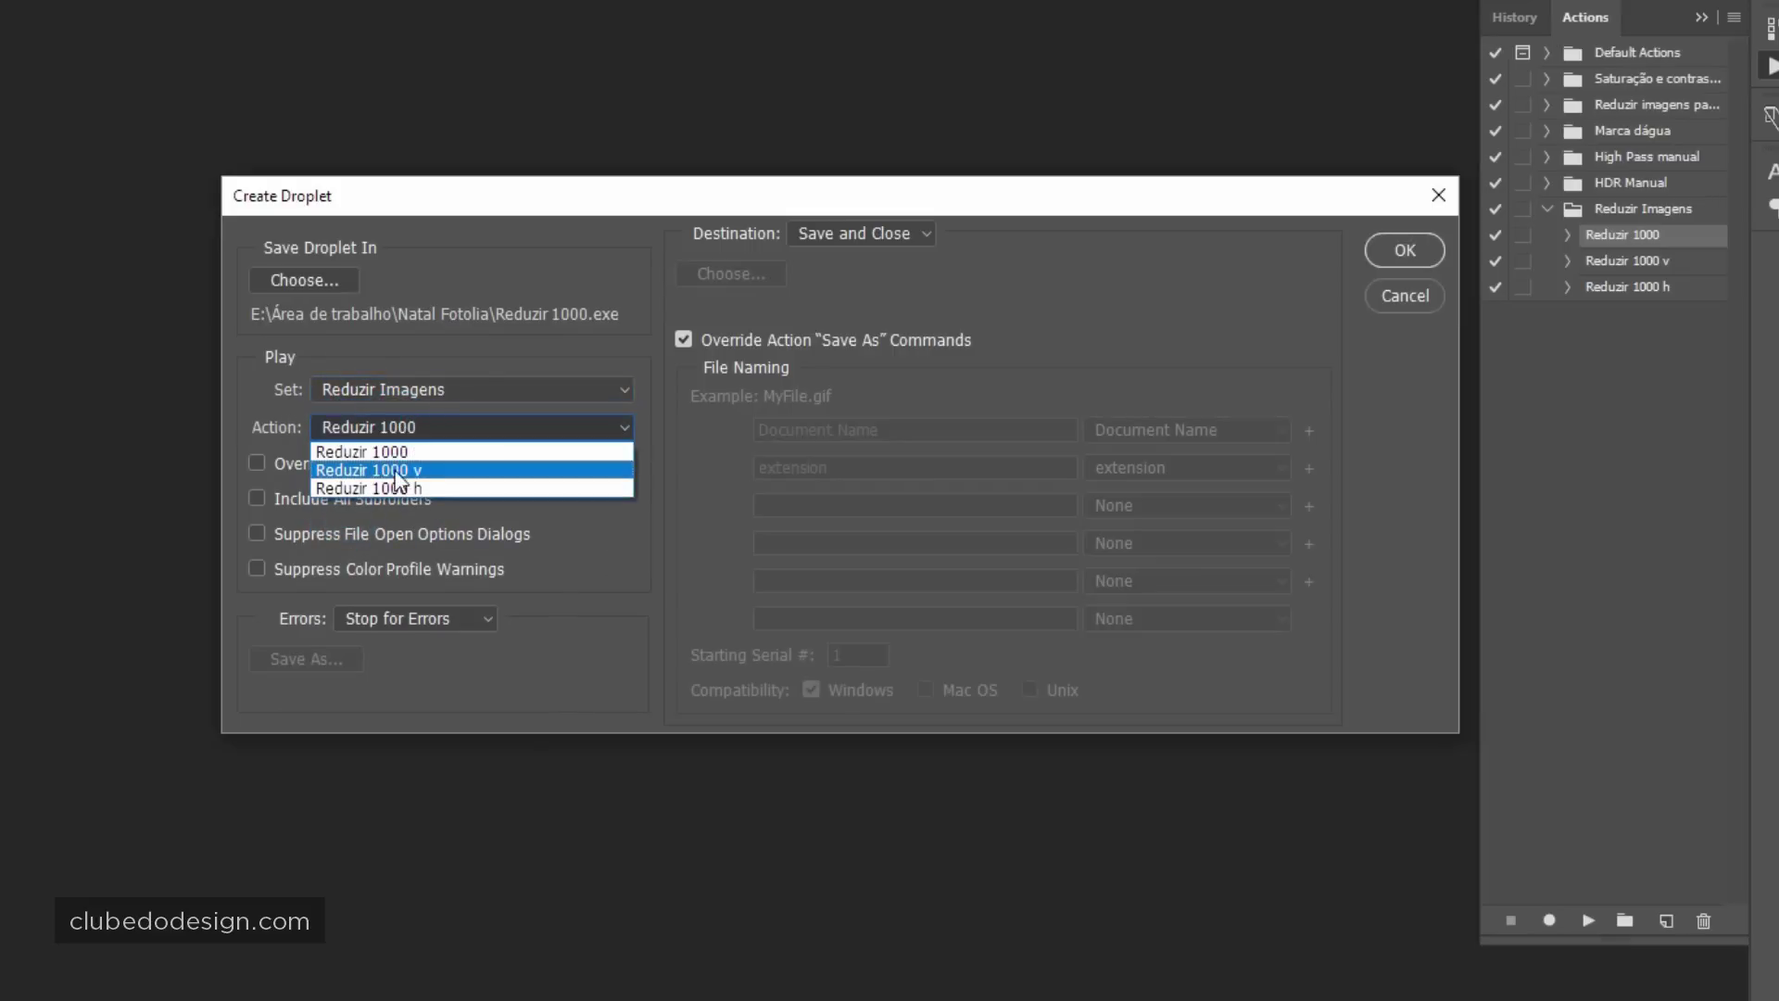
left_click(392, 452)
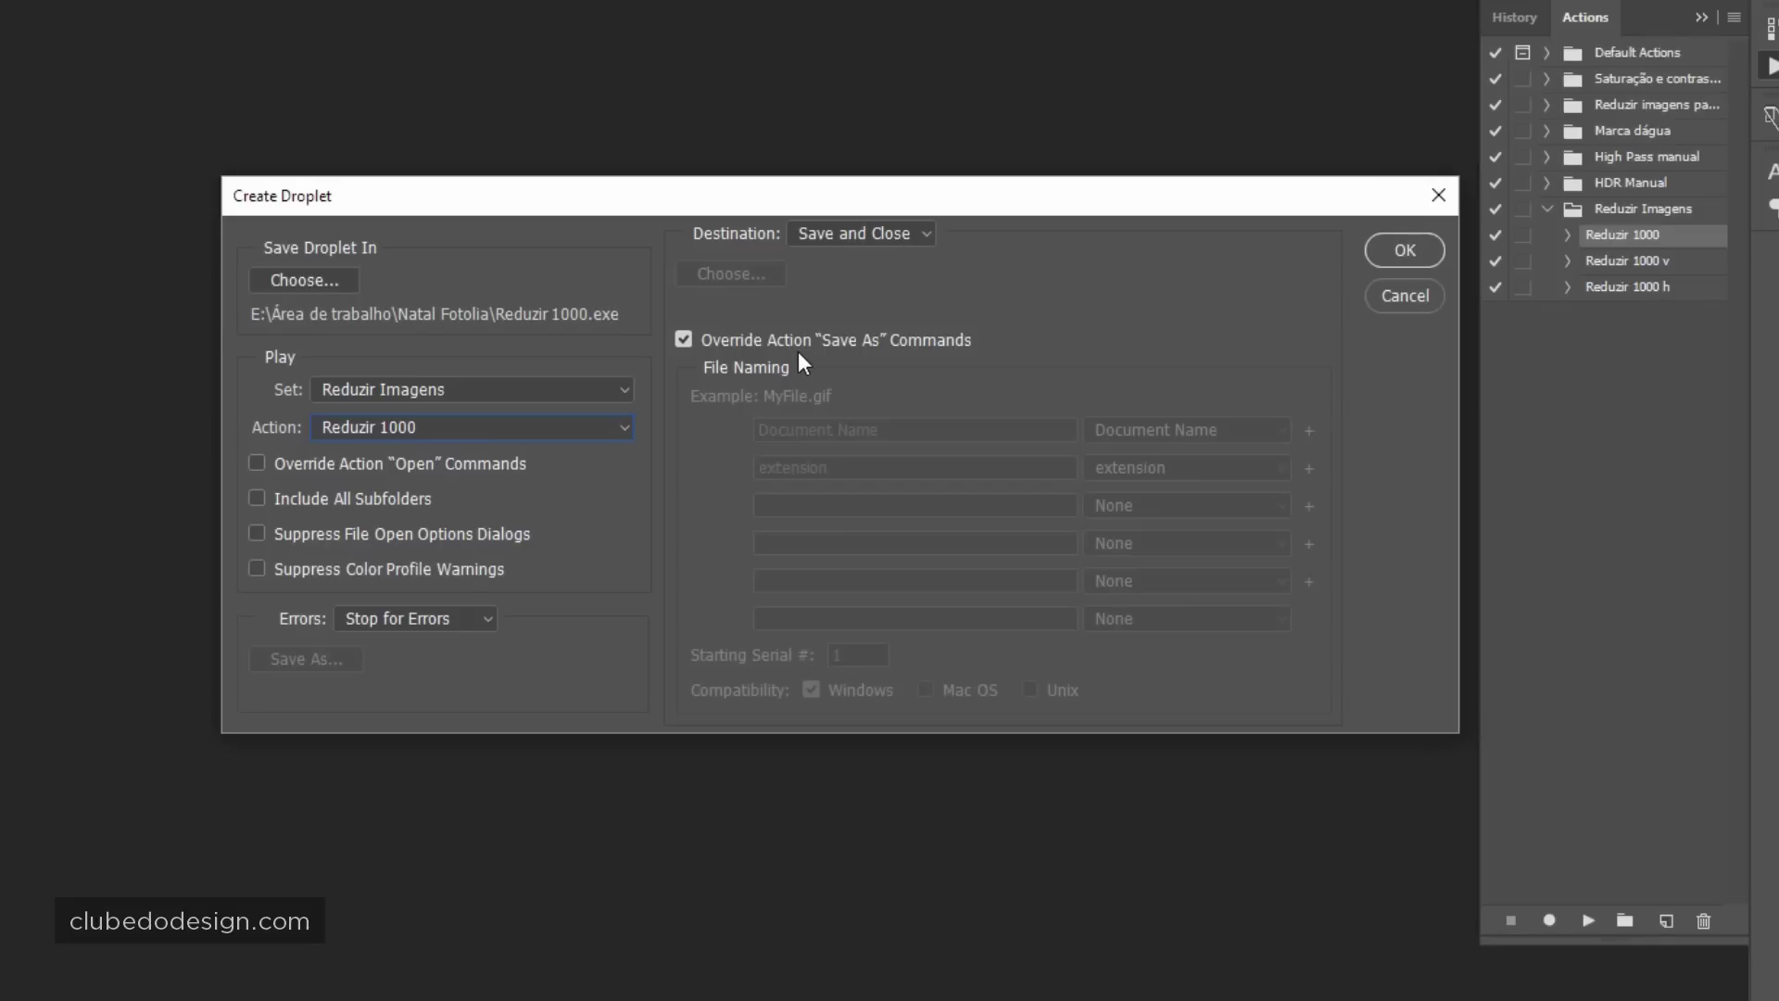
left_click(1382, 252)
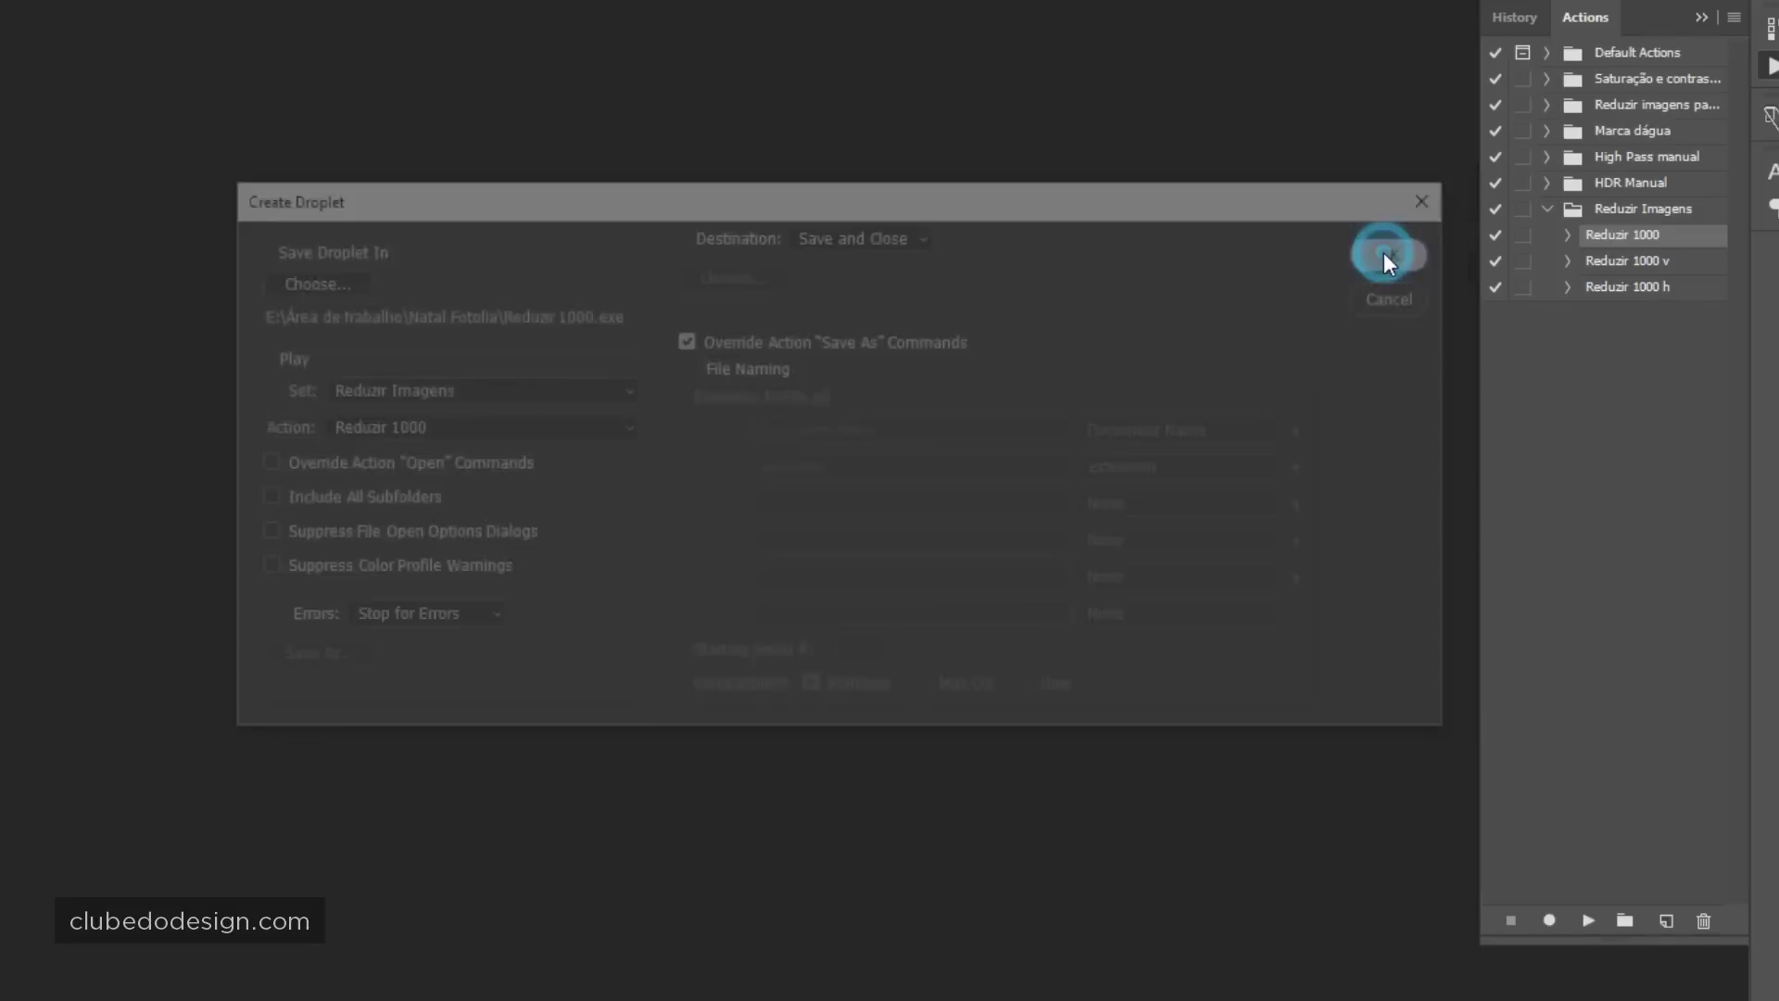
Copy the twelve Fotolia photos from Natal Fotolia into Reduzidas com Droplet and shrink the window.
left_click(358, 986)
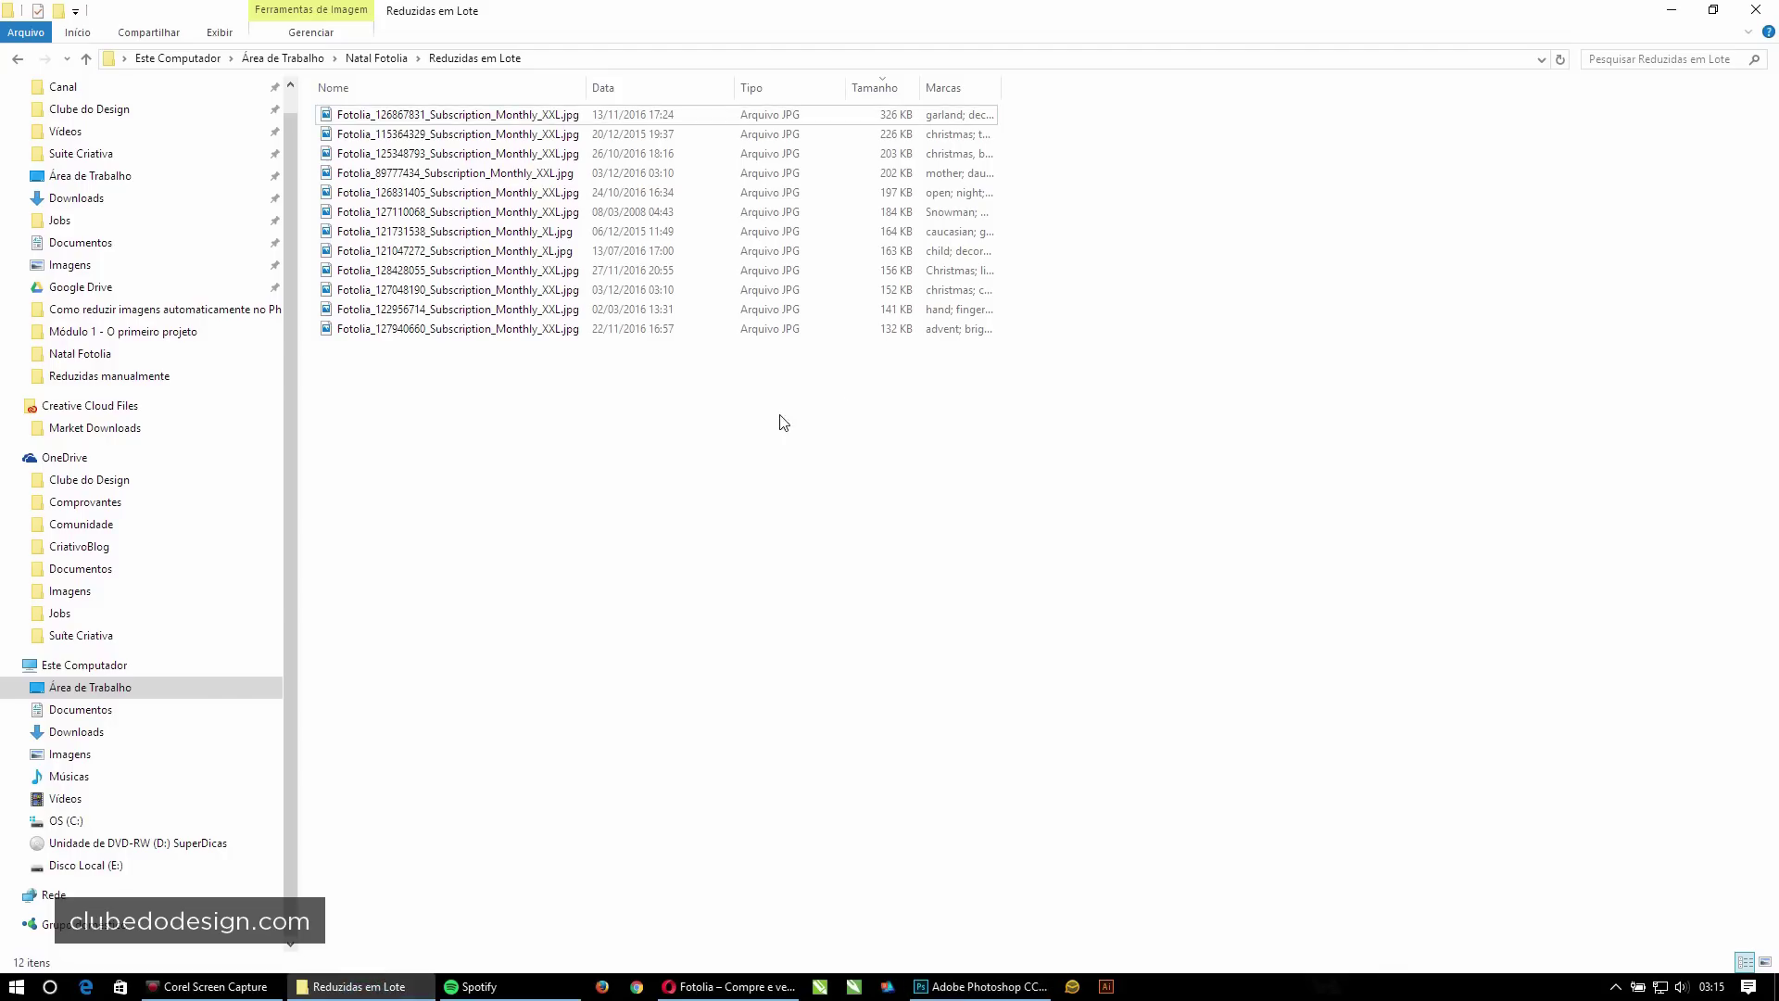
left_click(376, 59)
left_click(464, 280)
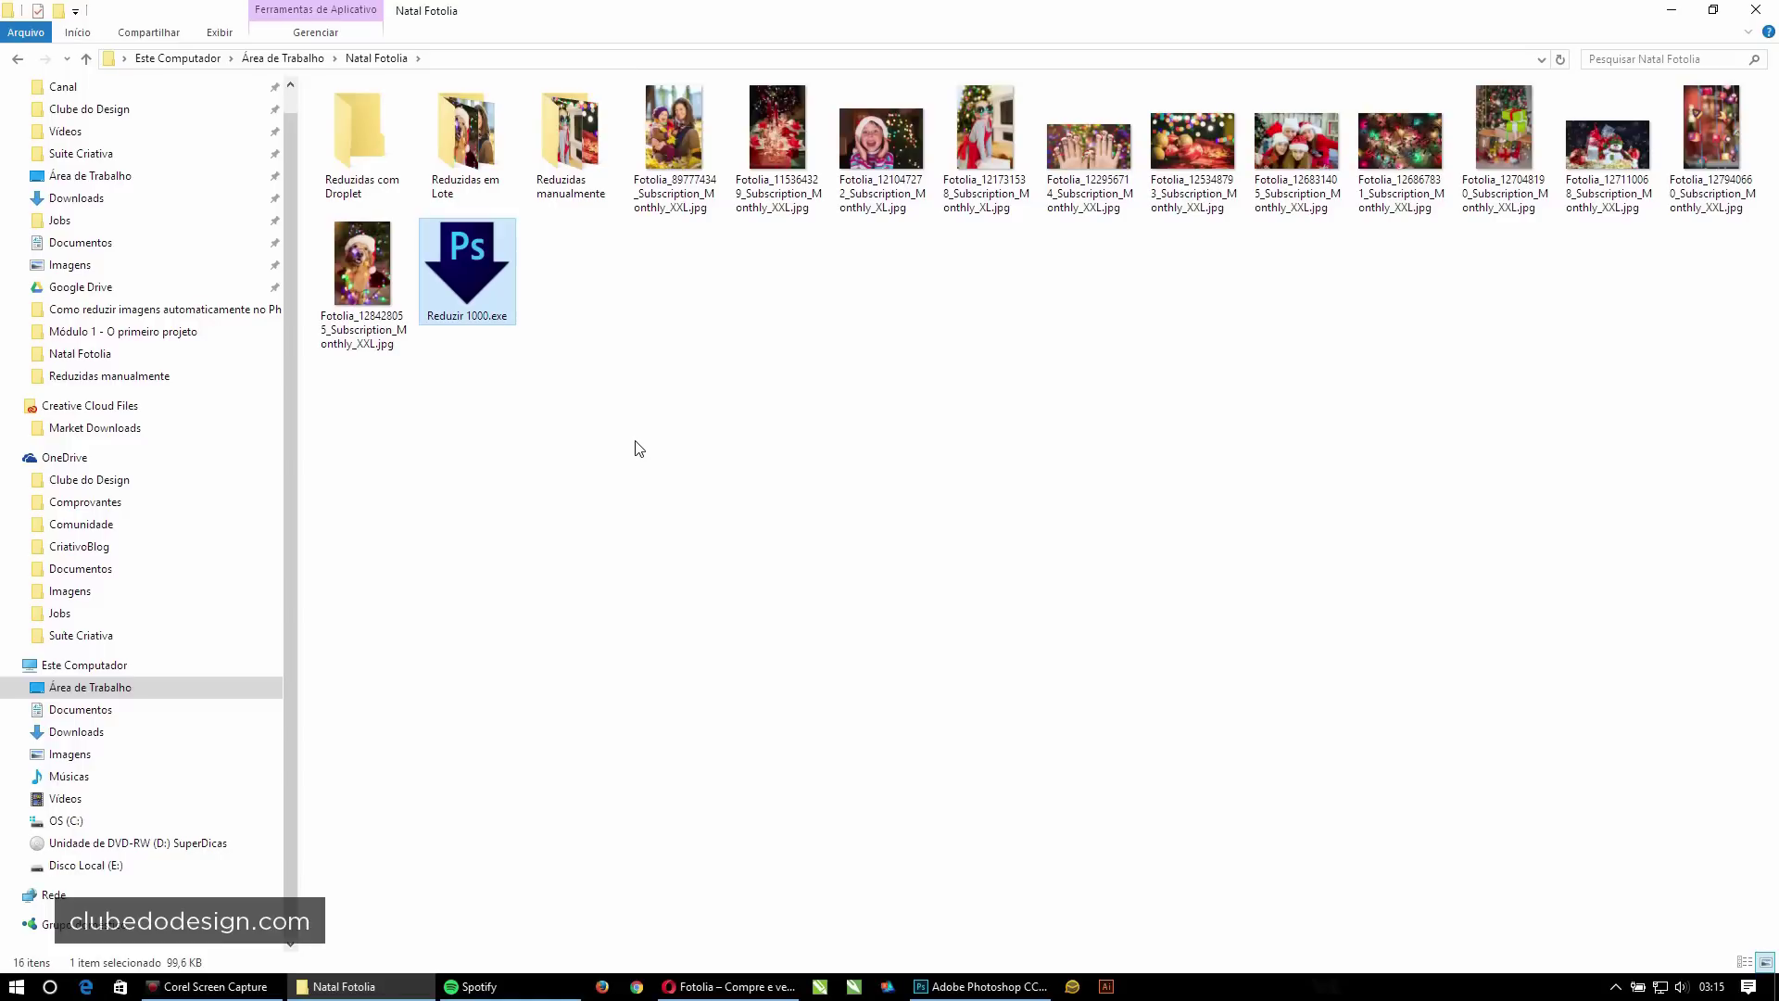
left_click(654, 148)
left_click(361, 269, "shift")
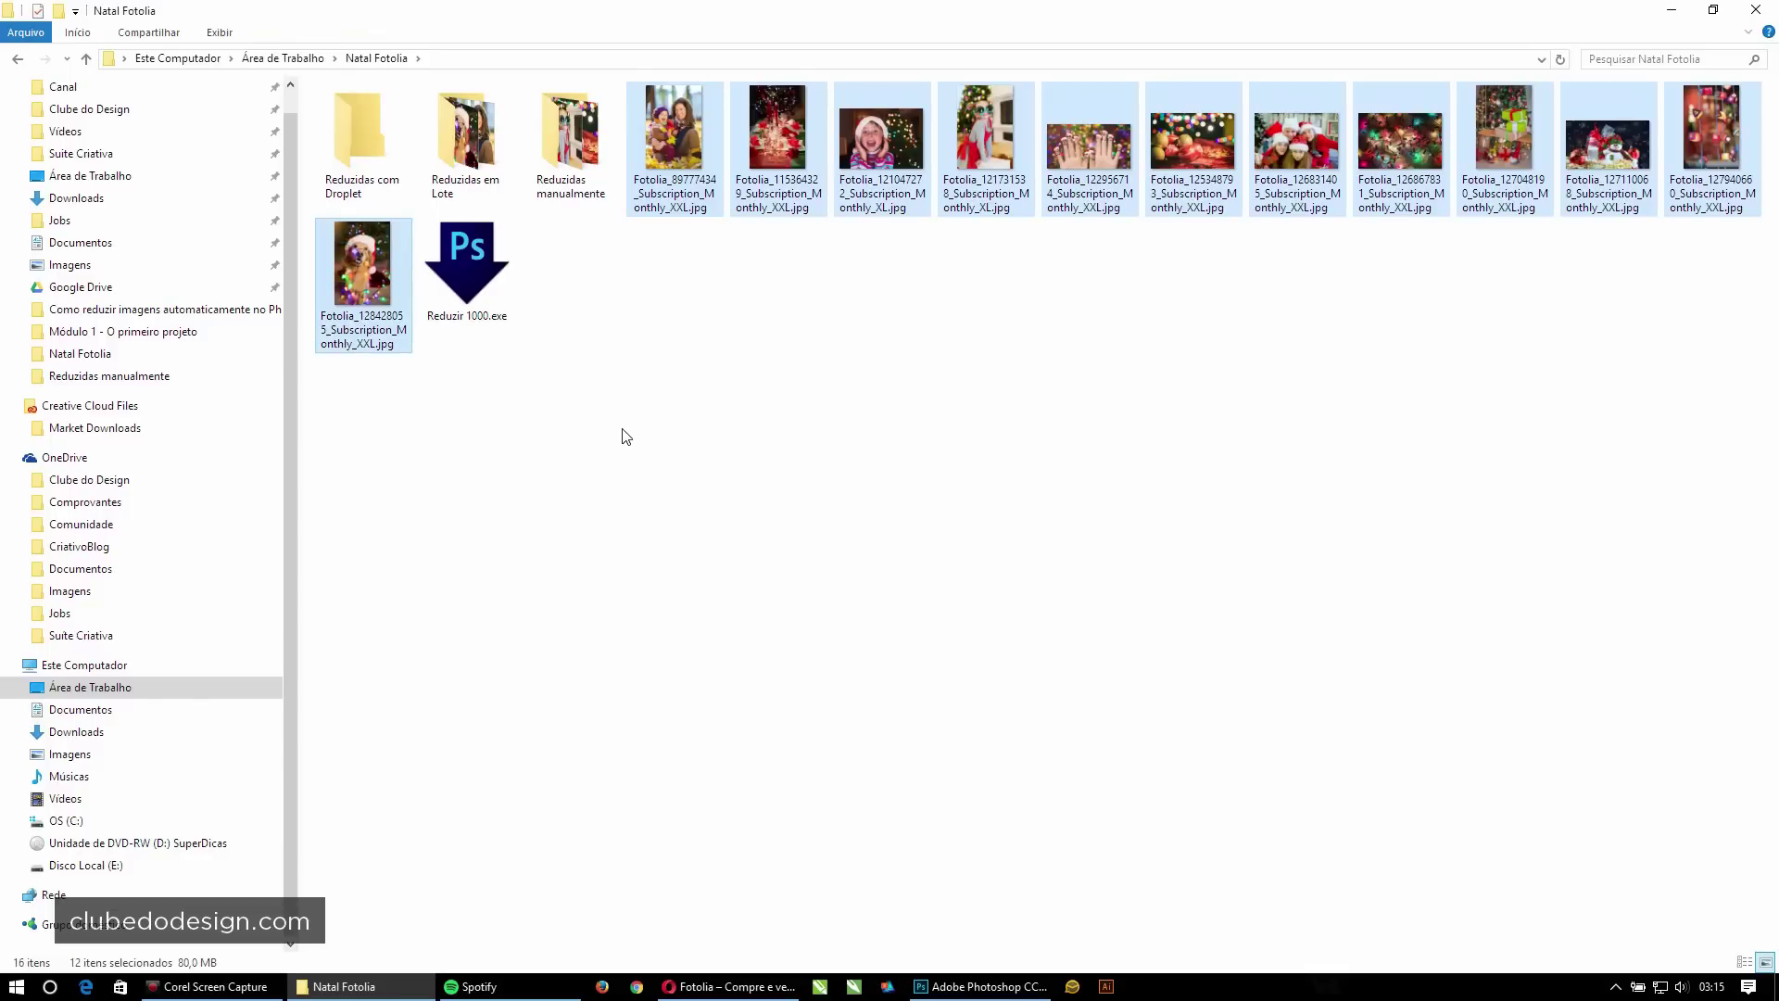
double_click(348, 102)
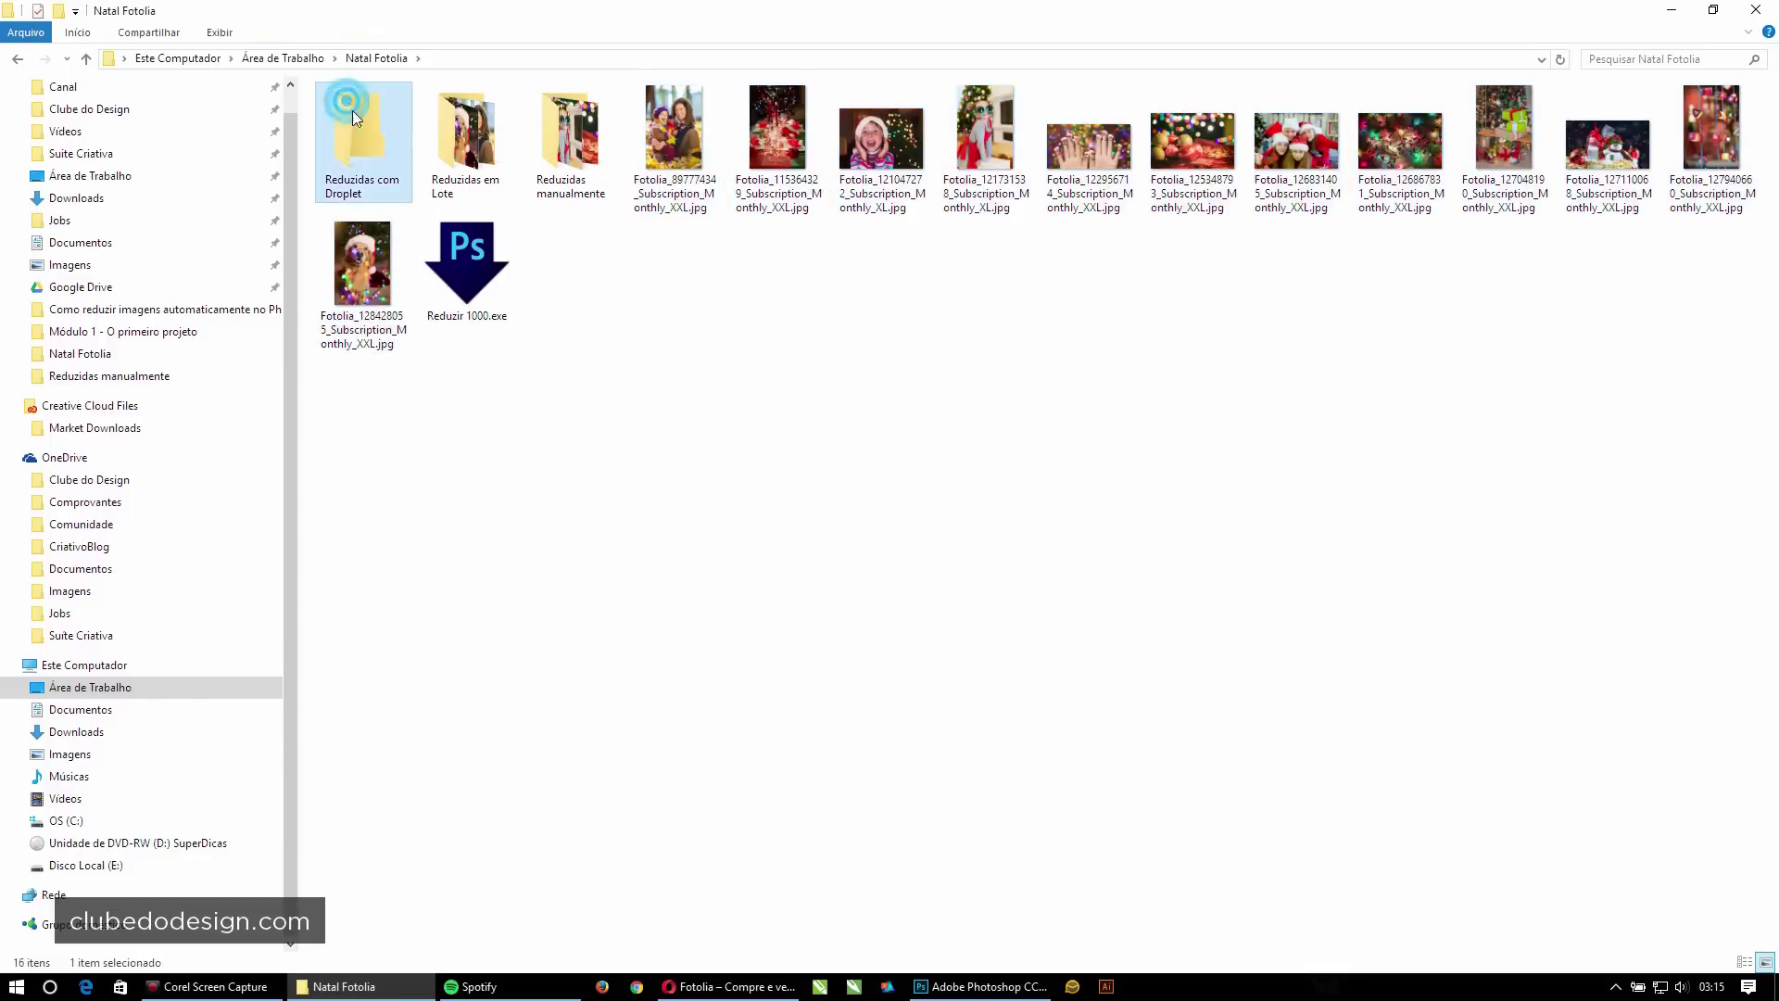
key("ctrl+v")
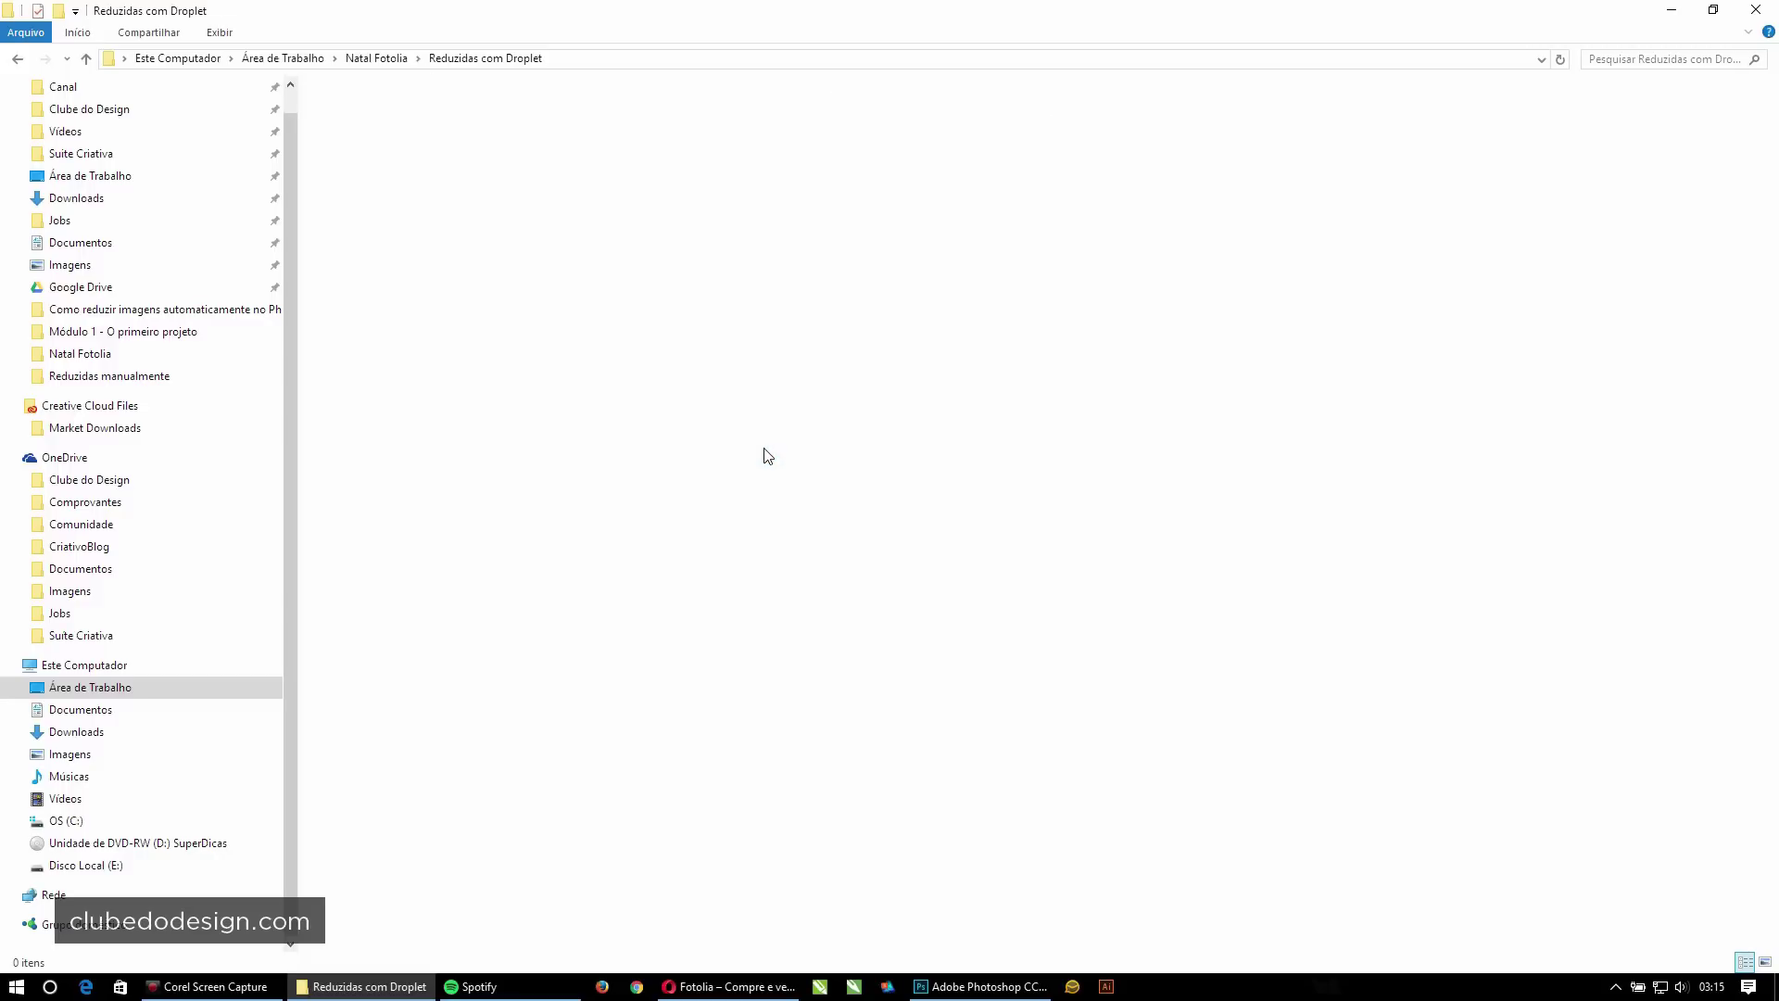
left_click(746, 448)
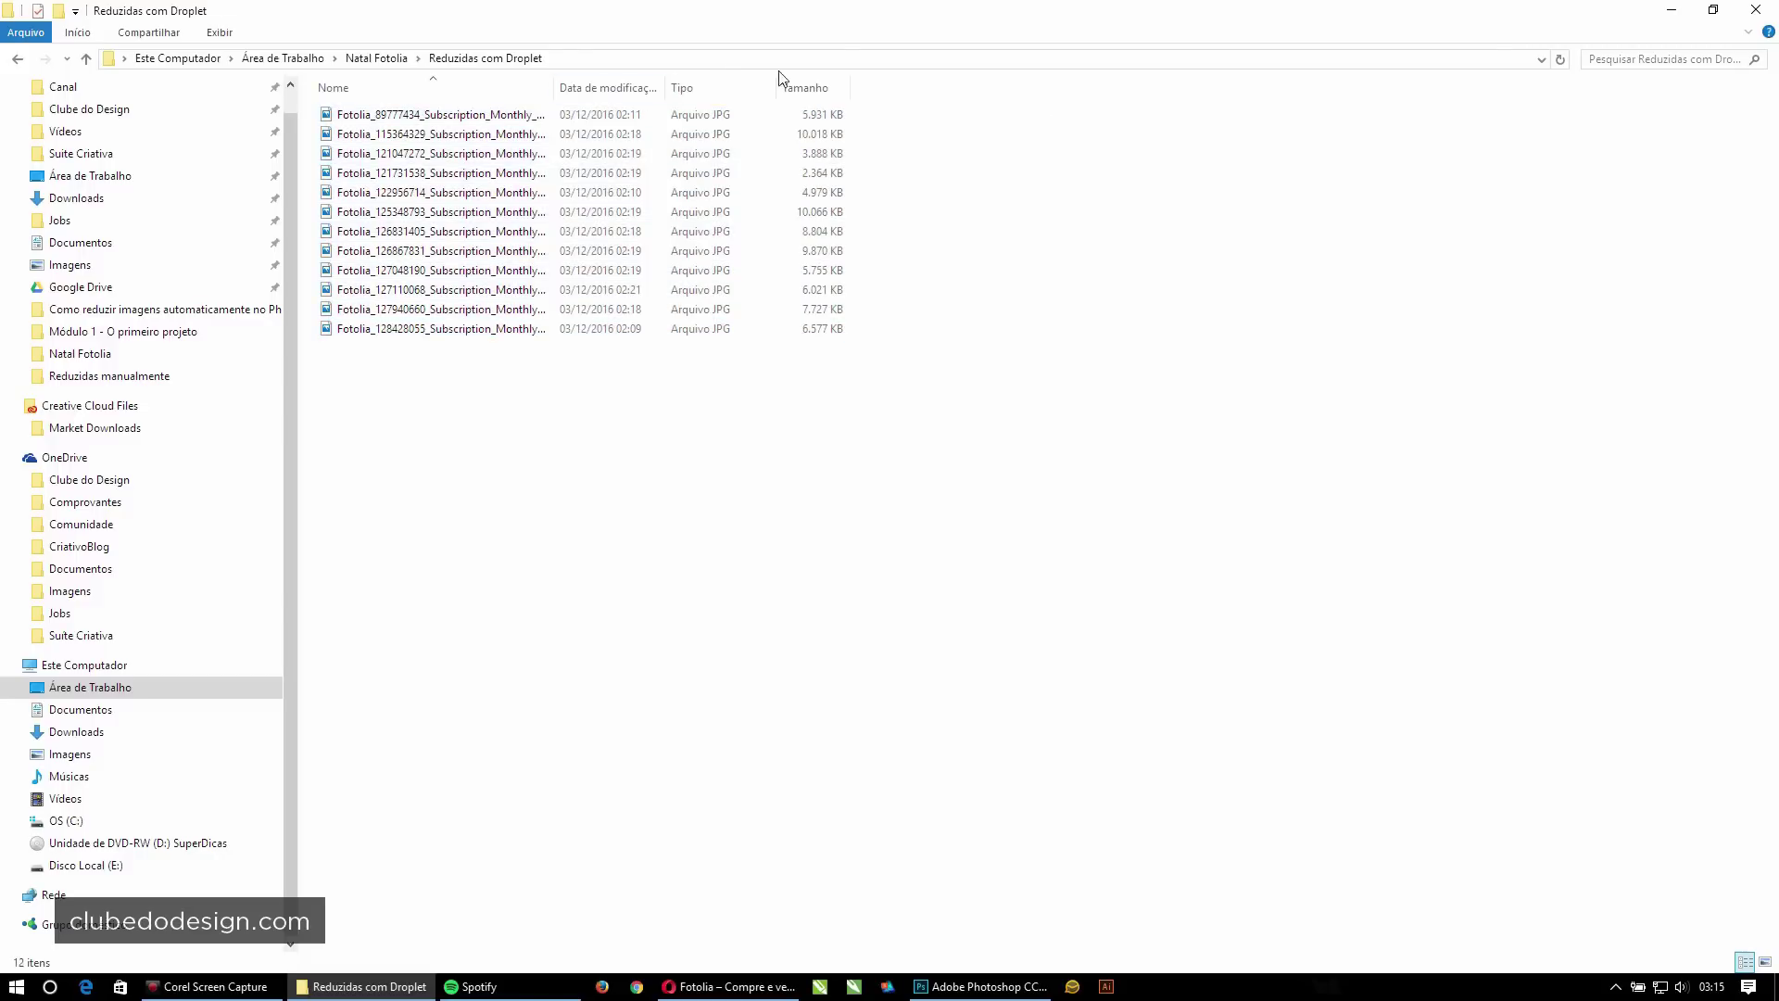
mouse_move(853, 14)
left_mouse_down()
mouse_move(1298, 151)
mouse_move(1307, 200)
left_mouse_up()
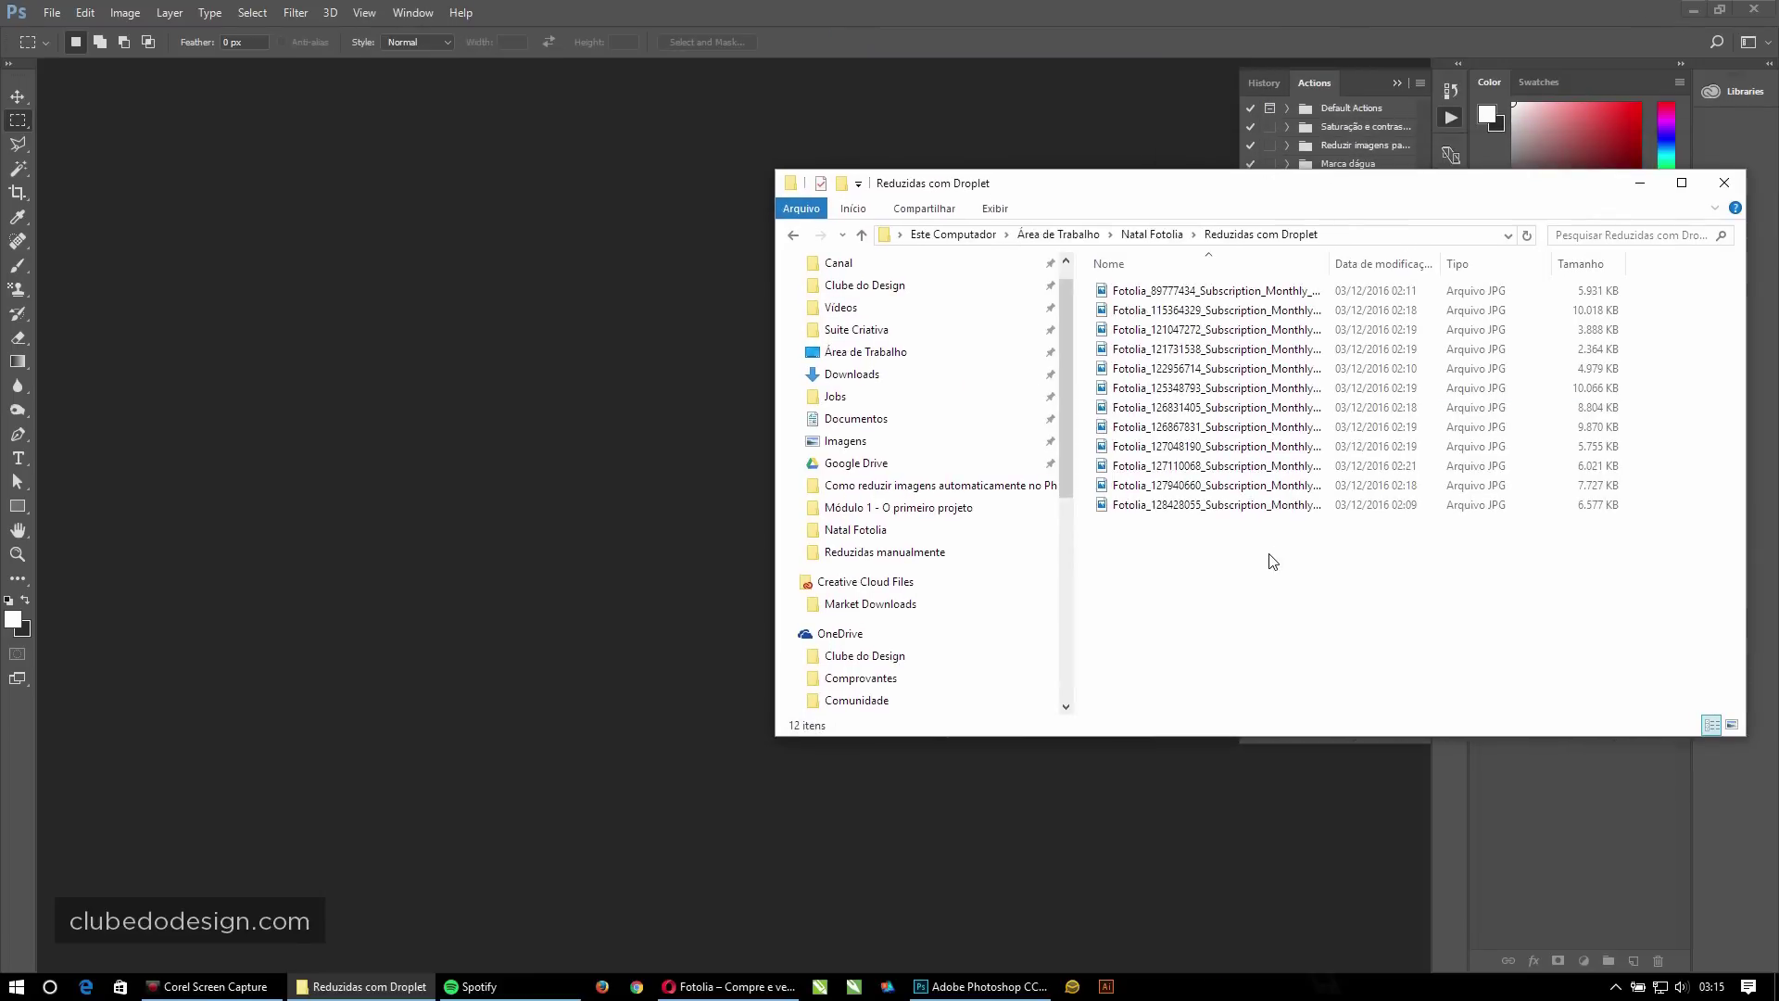
Open a second Explorer window on the desktop folder and arrange it beside Reduzidas com Droplet.
key("super+e")
left_click(890, 412)
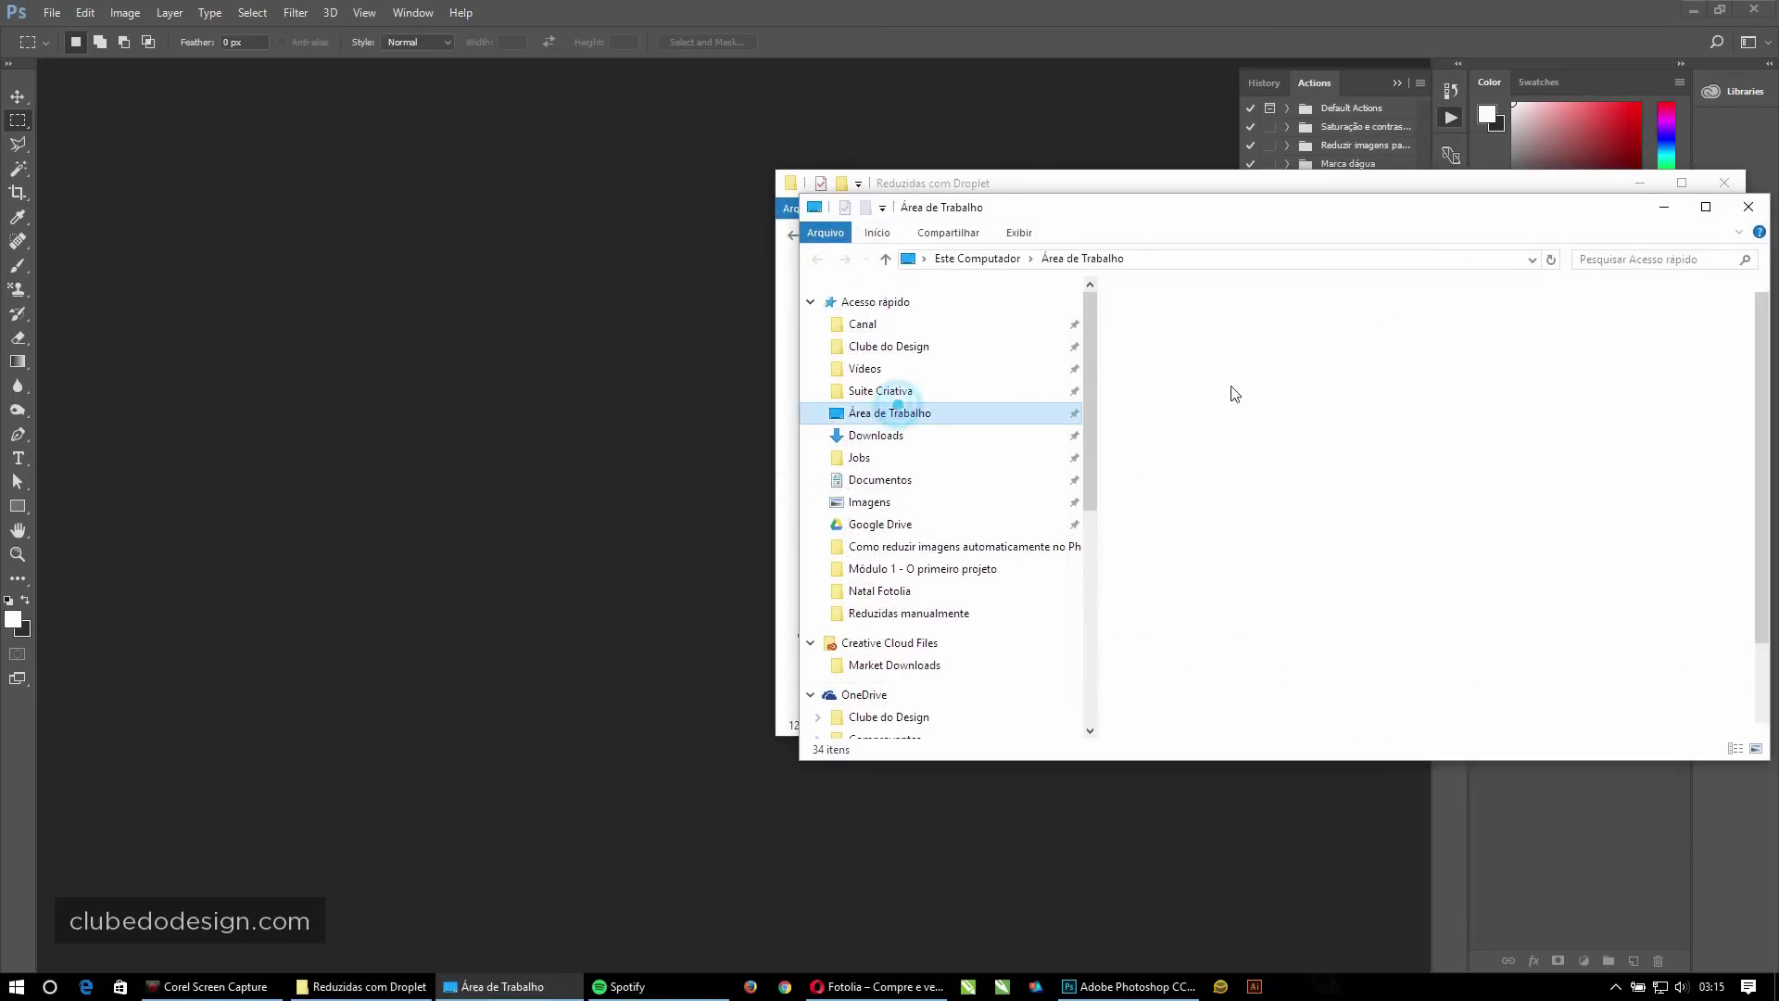
left_click_drag(1390, 211, 785, 95)
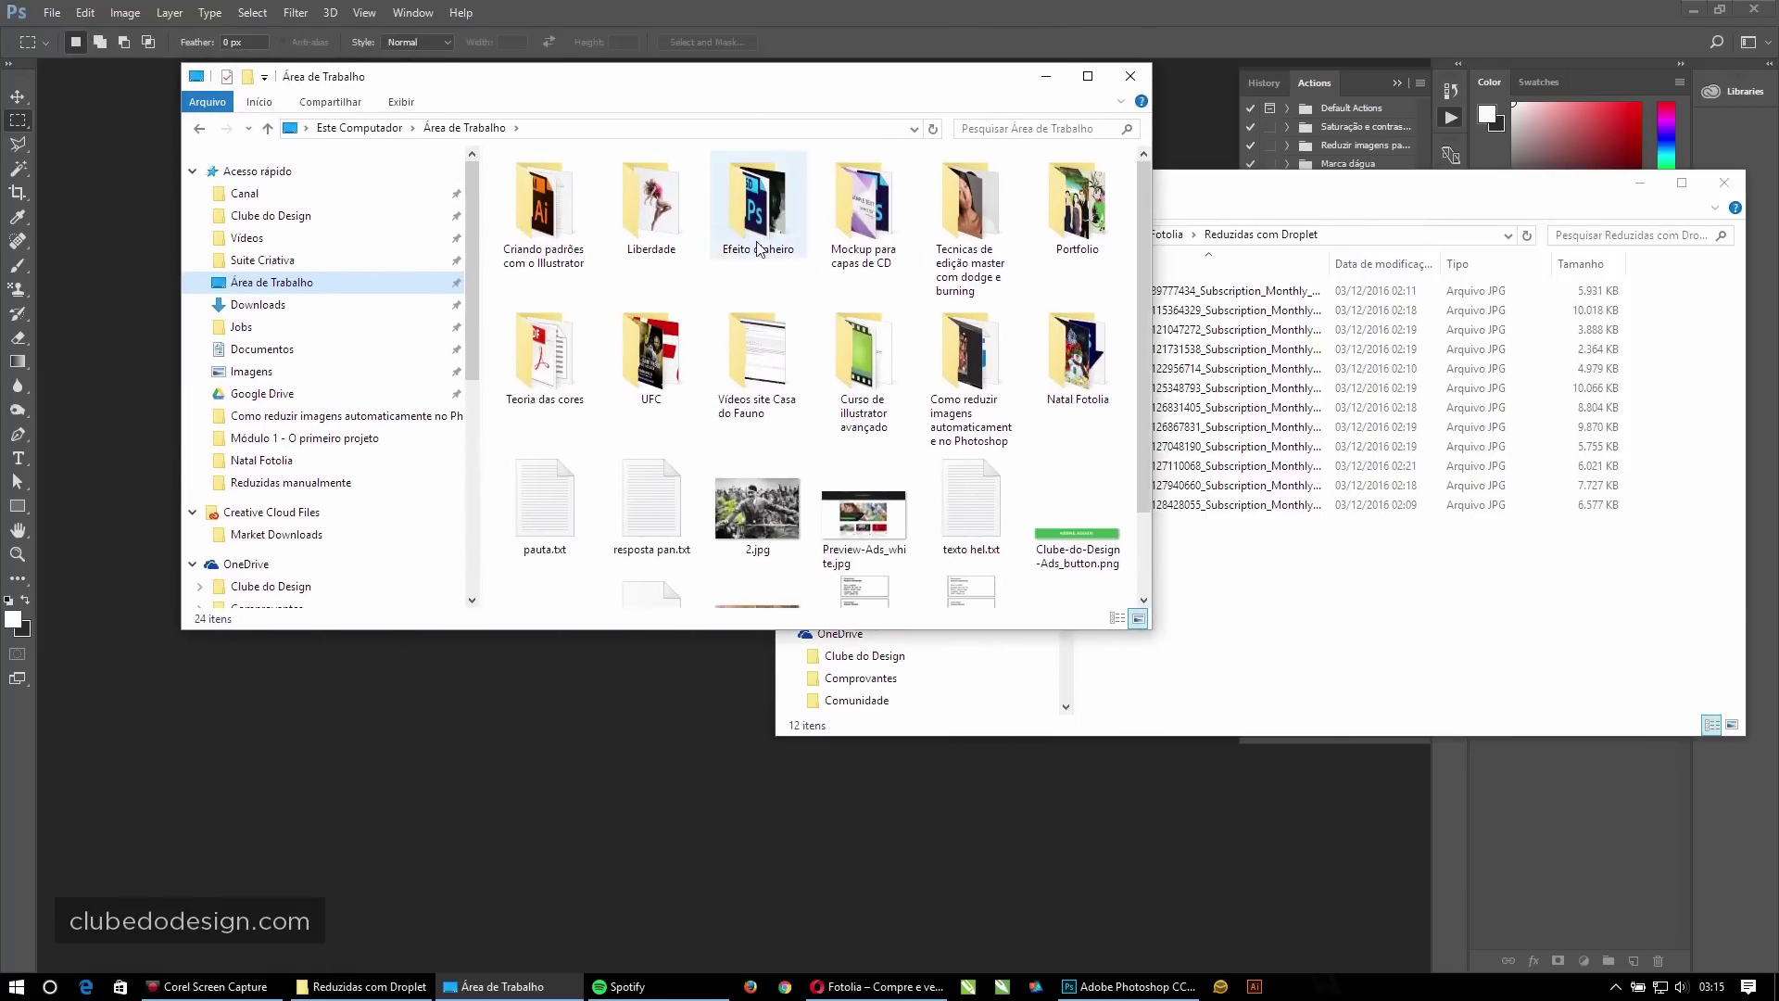
left_click(1740, 11)
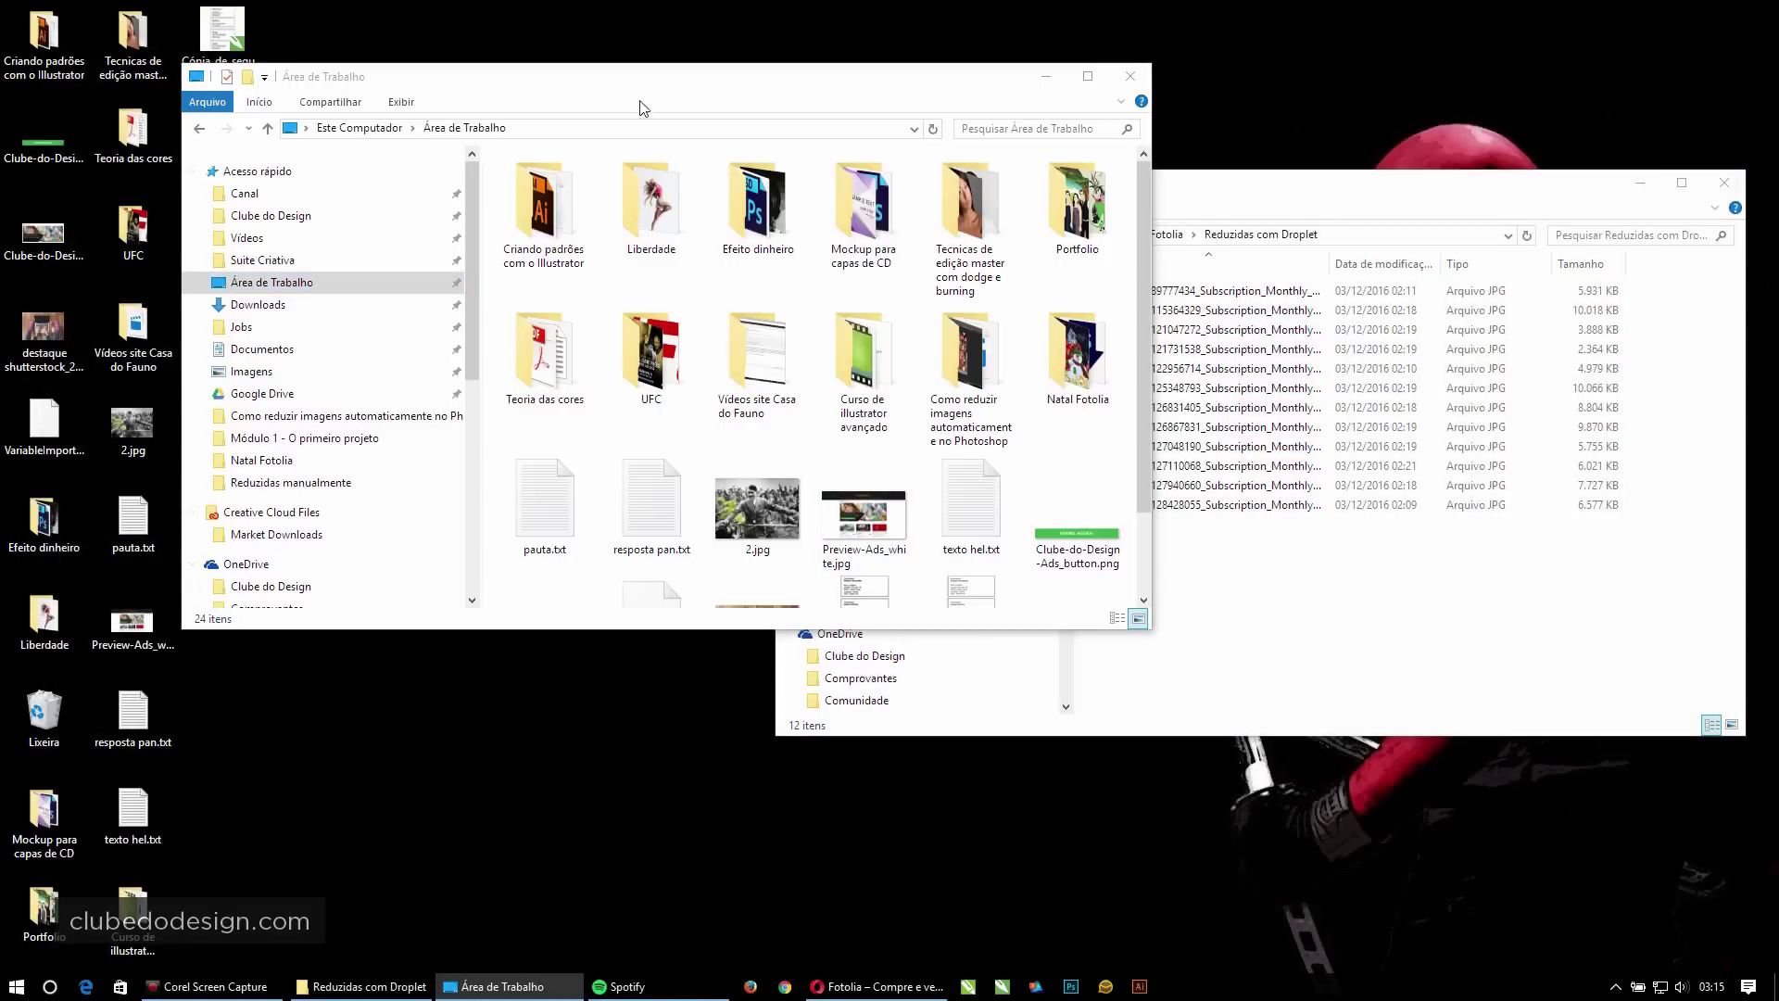
left_click_drag(640, 109, 510, 110)
left_click(1203, 568)
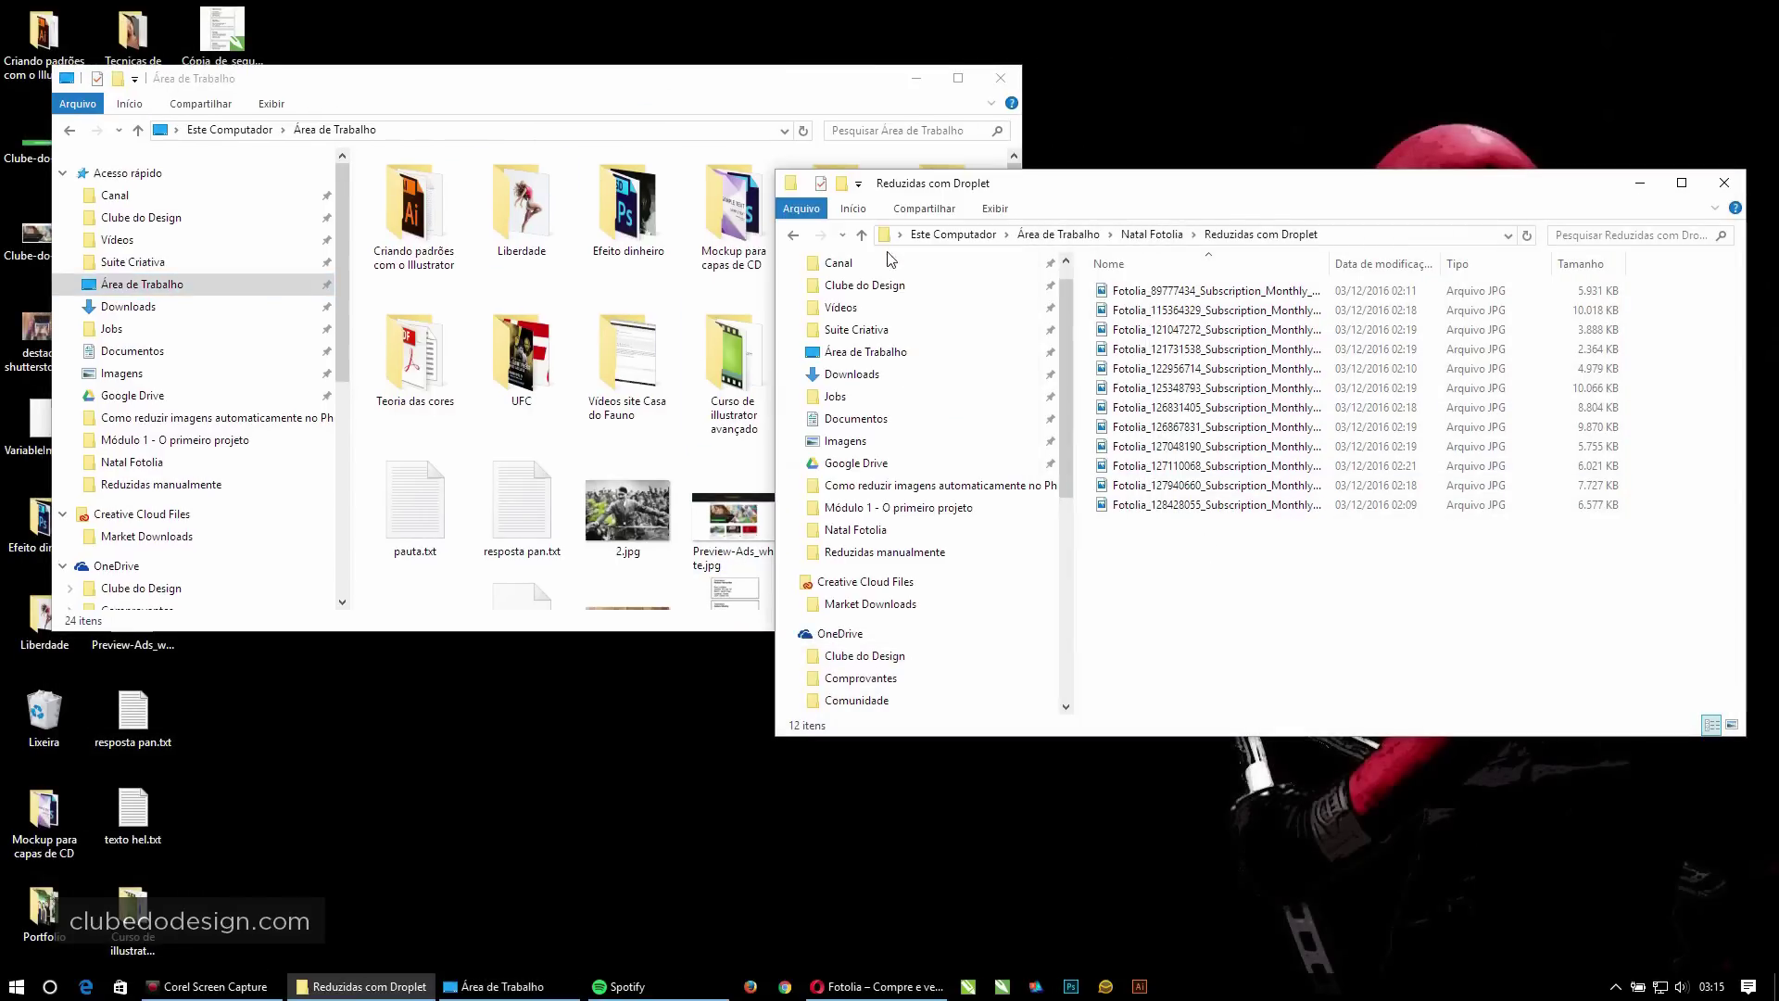
left_click_drag(1204, 183, 1231, 316)
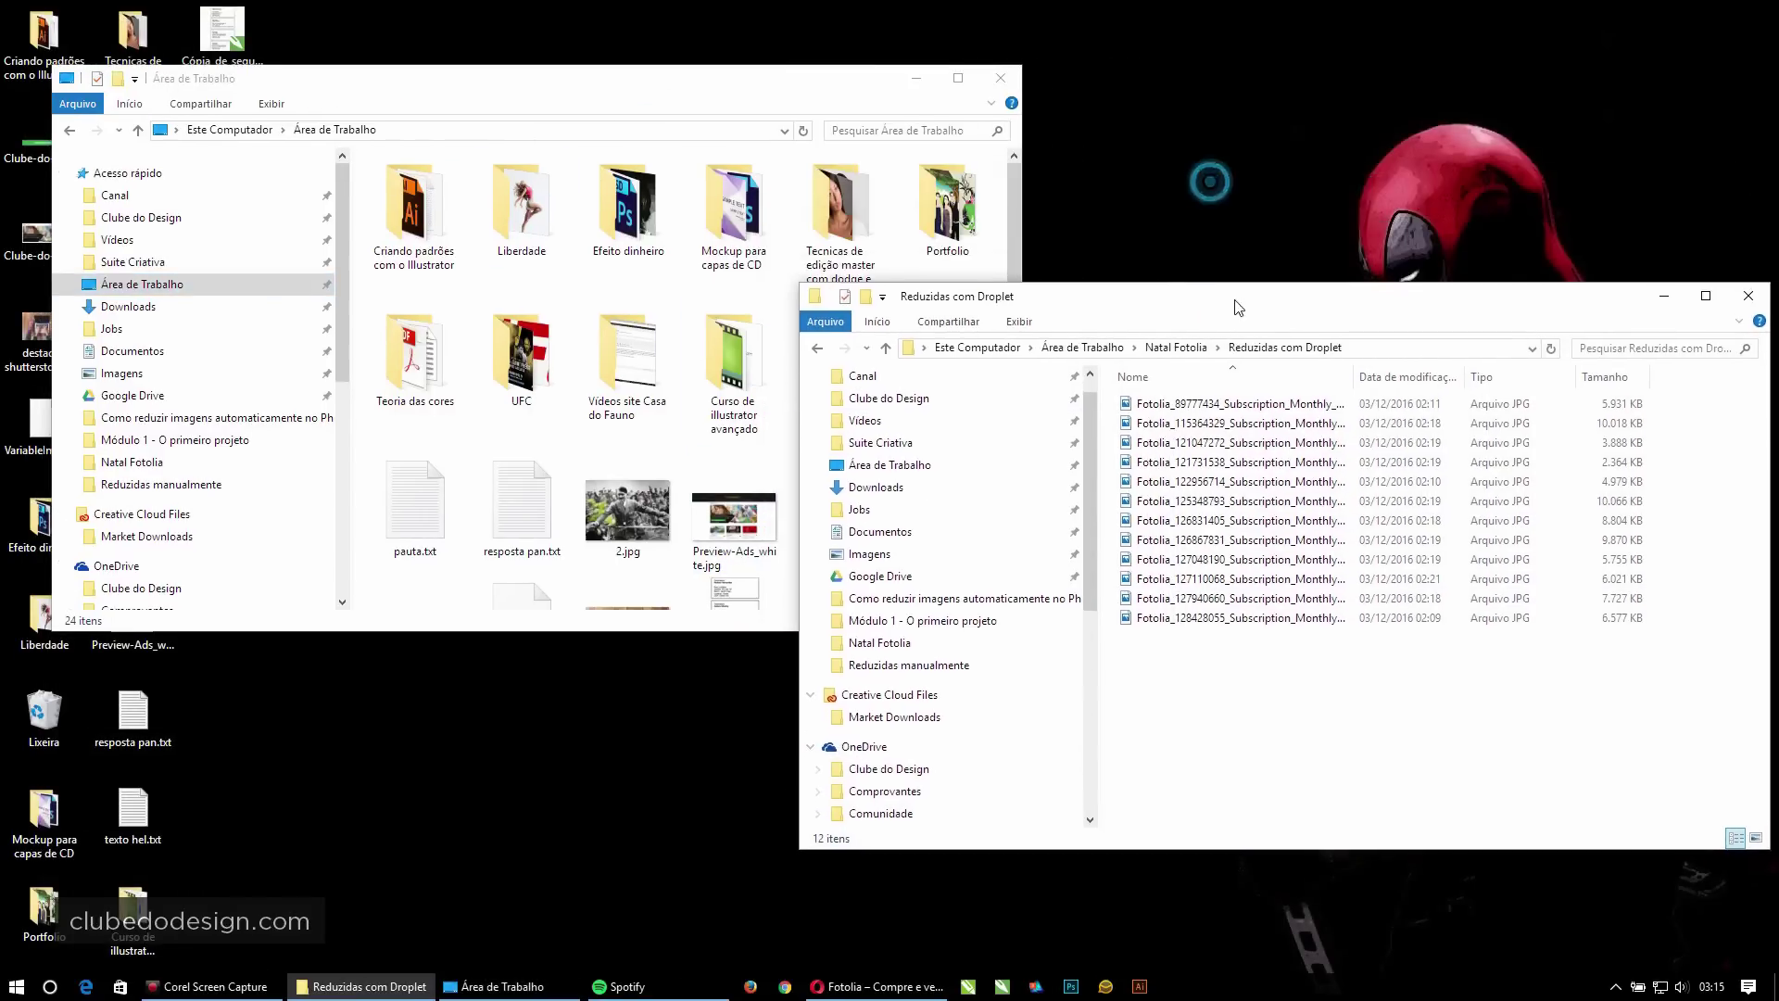
left_click(732, 292)
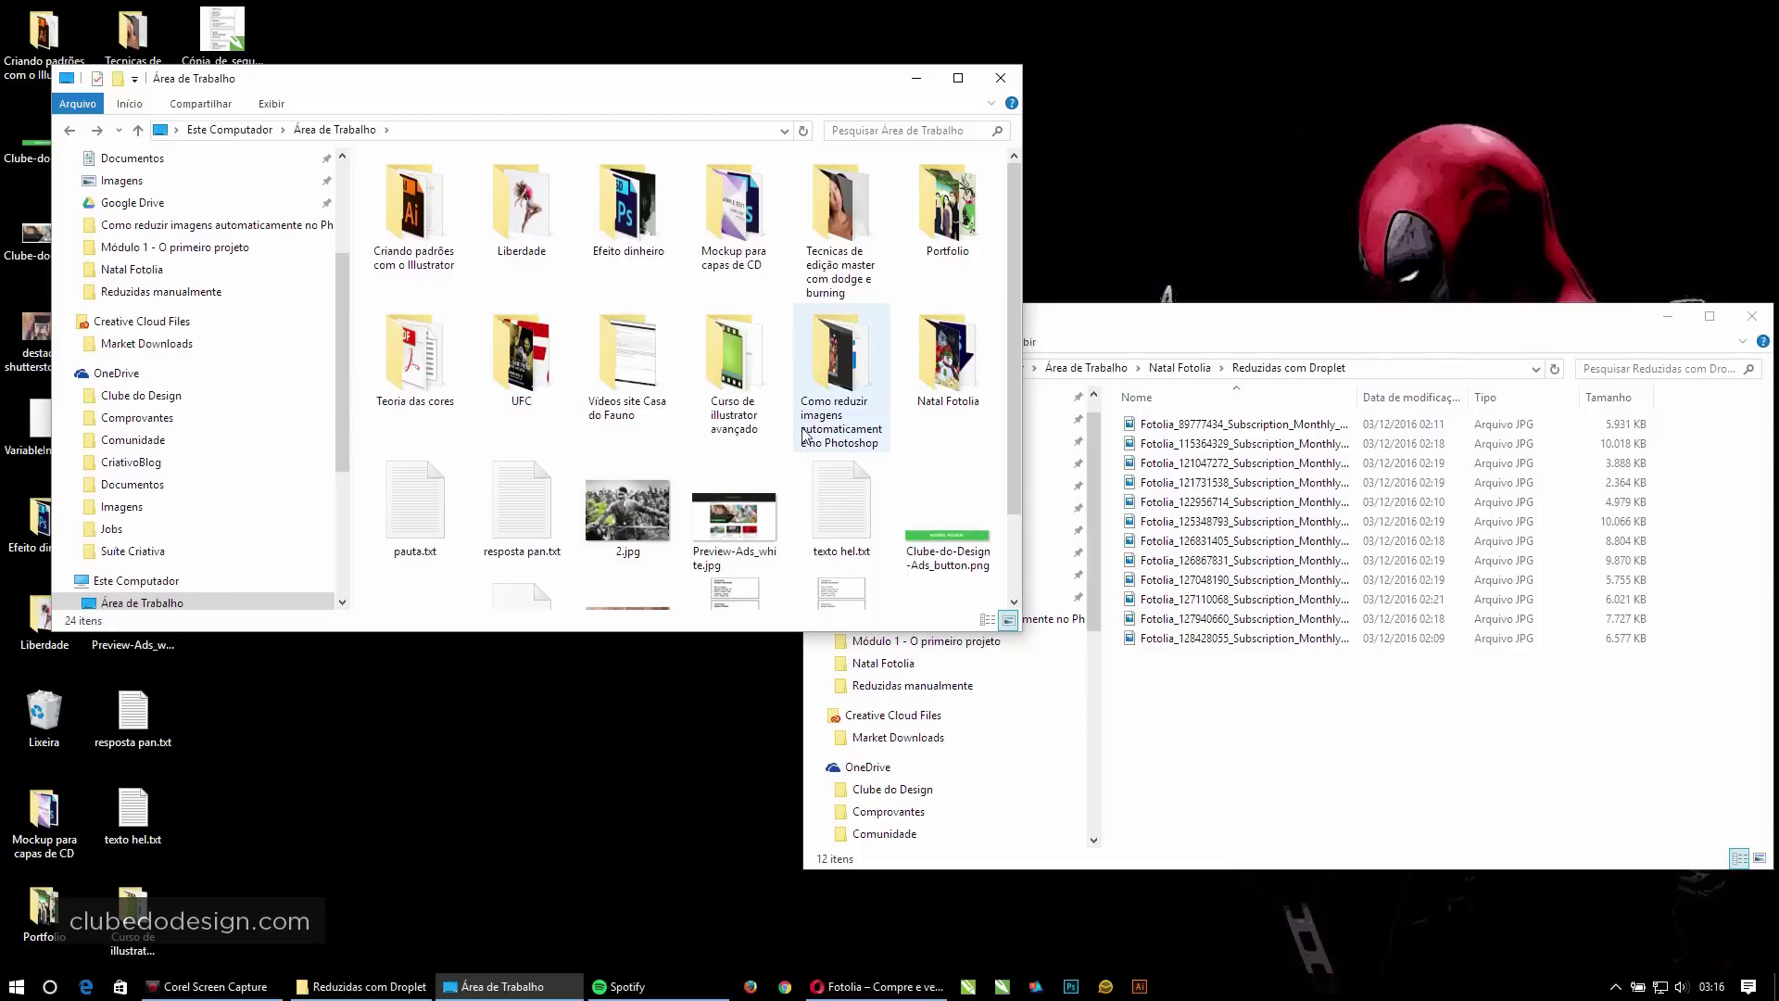
Copy Reduzir 1000.exe from Natal Fotolia onto the desktop, then minimize Natal Fotolia.
double_click(947, 366)
left_click(760, 460)
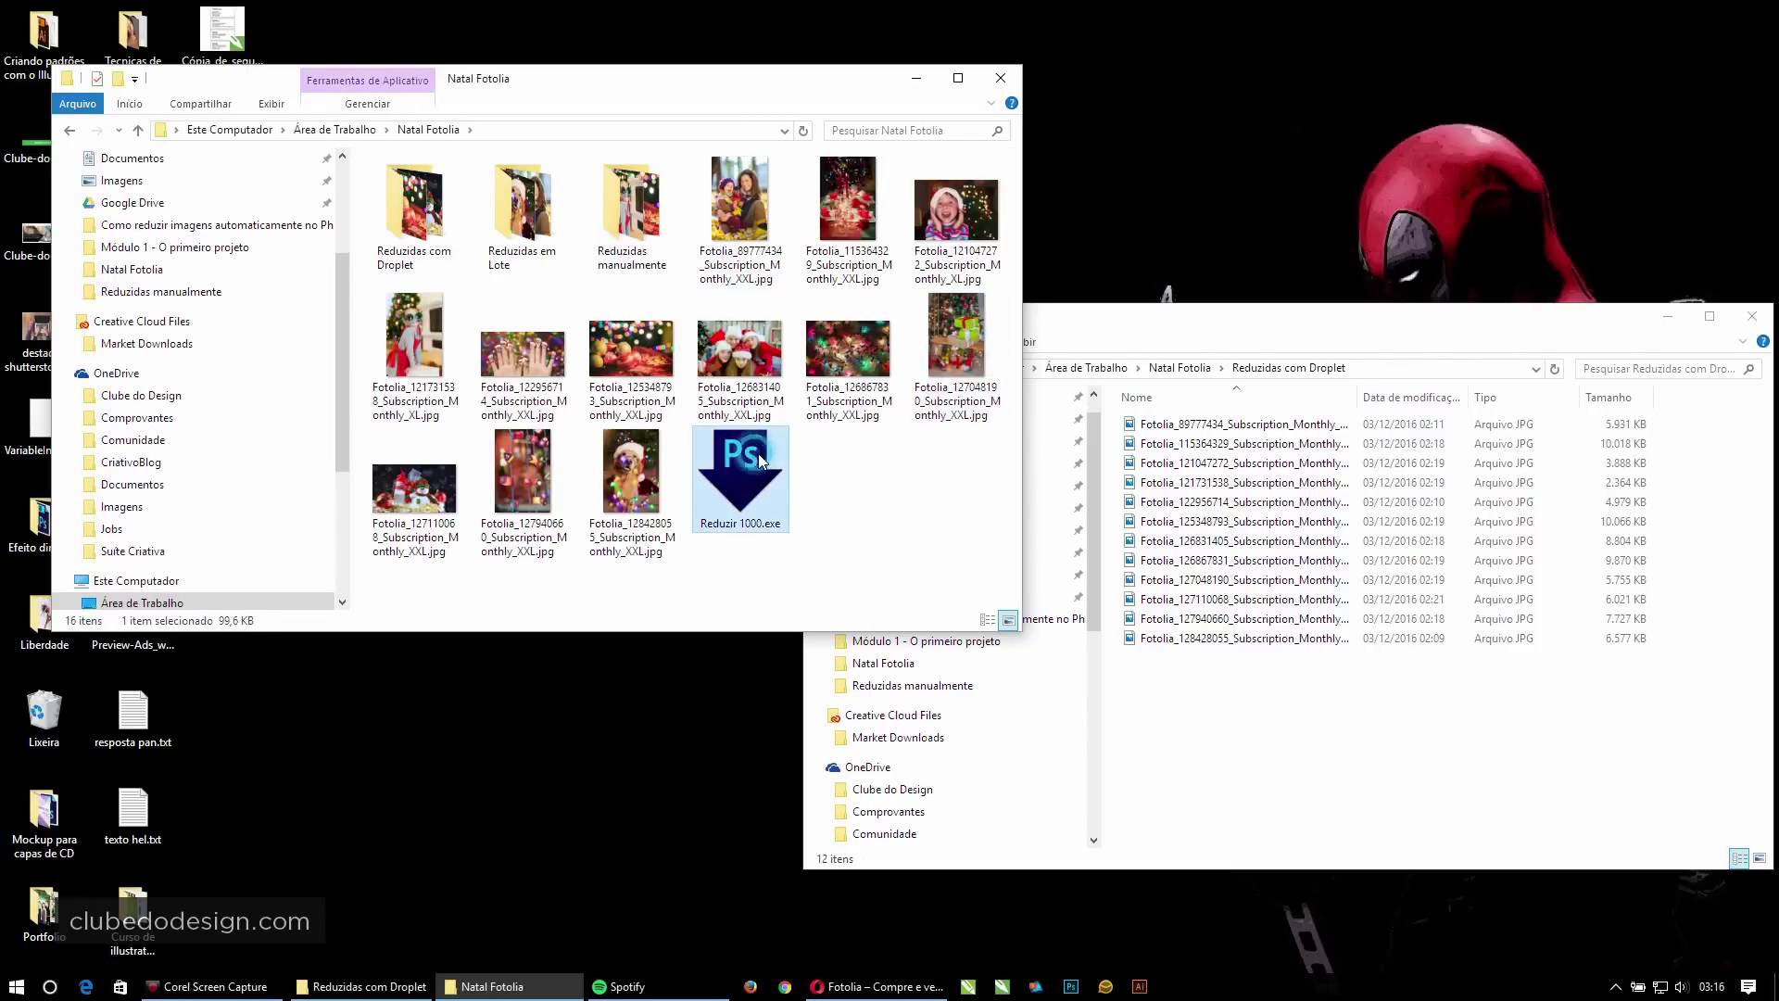
left_click_drag(1022, 317, 814, 317)
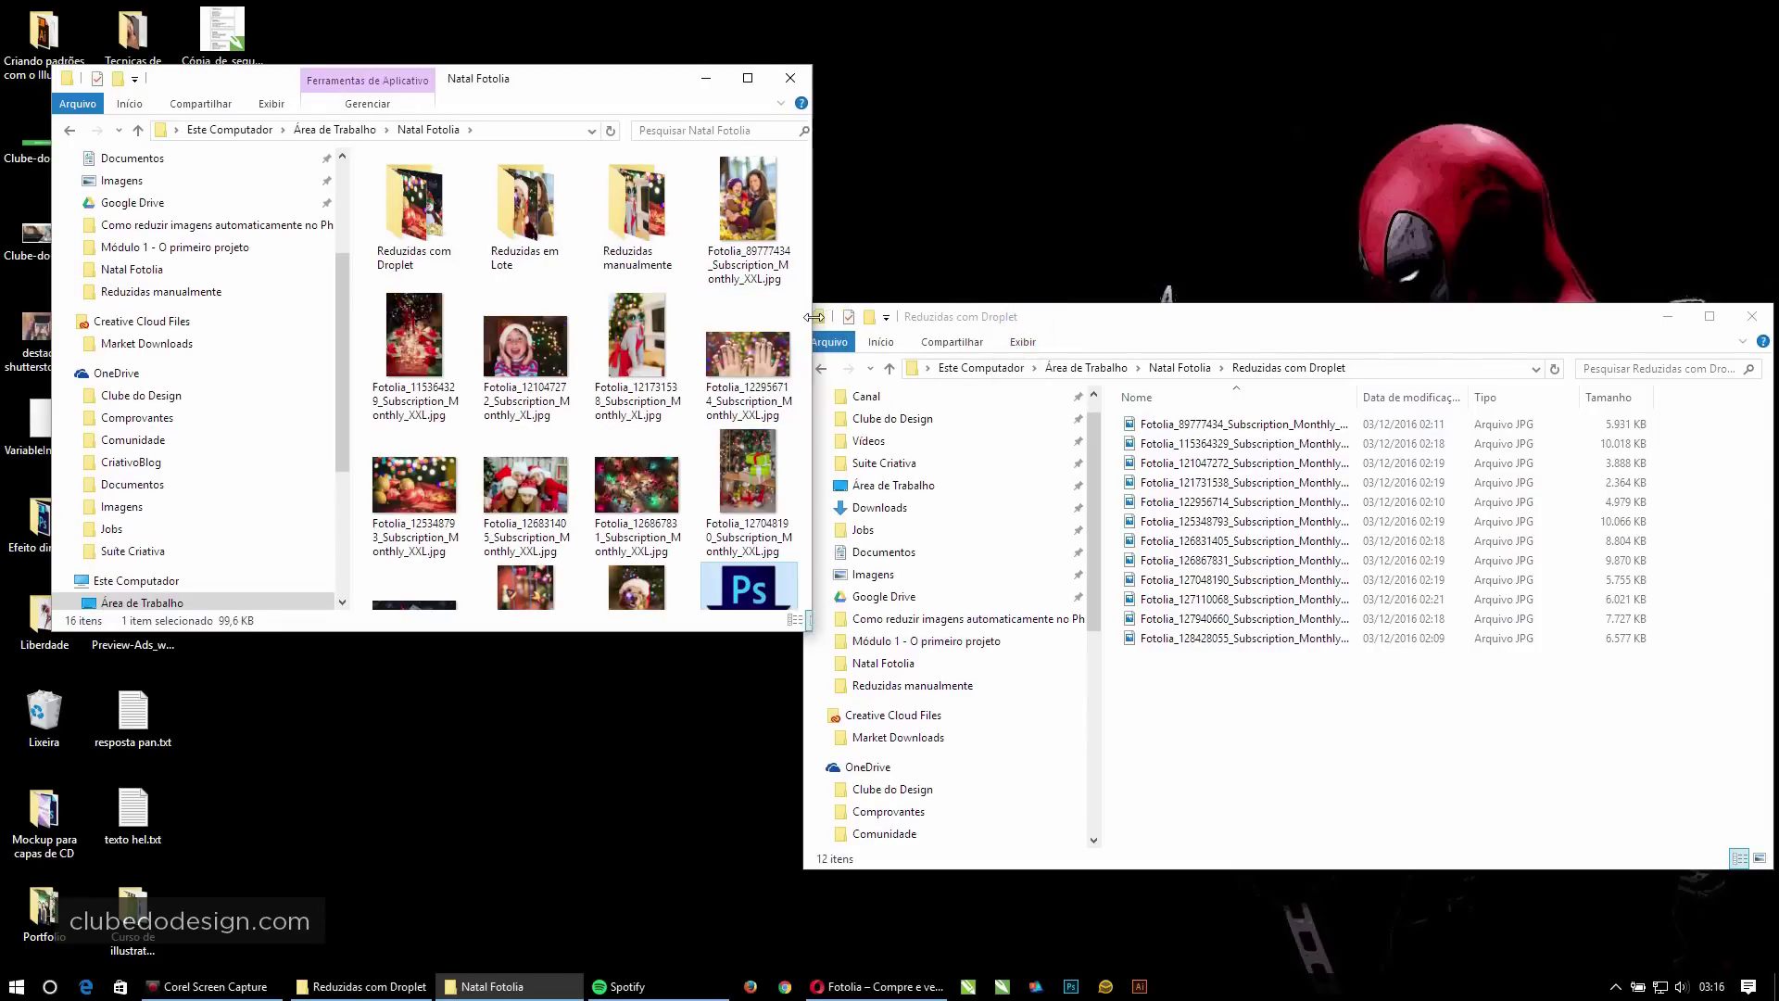
scroll(804, 539, "down", 2)
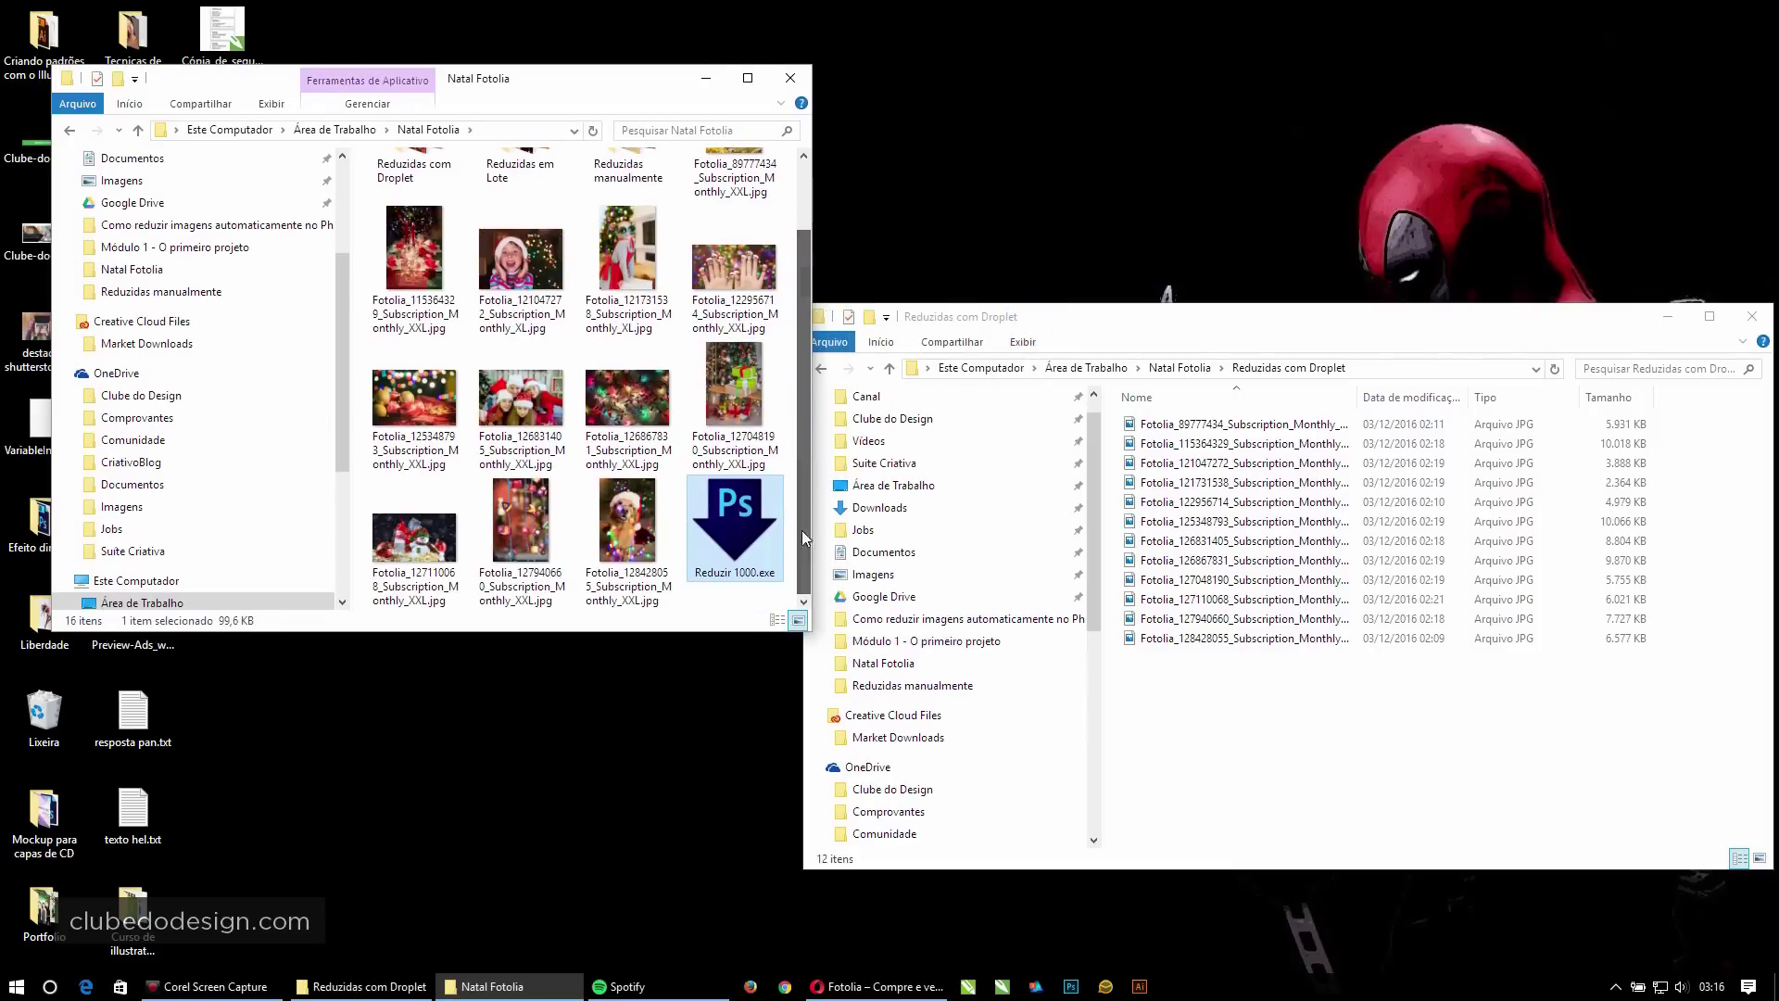
left_click_drag(559, 80, 944, 58)
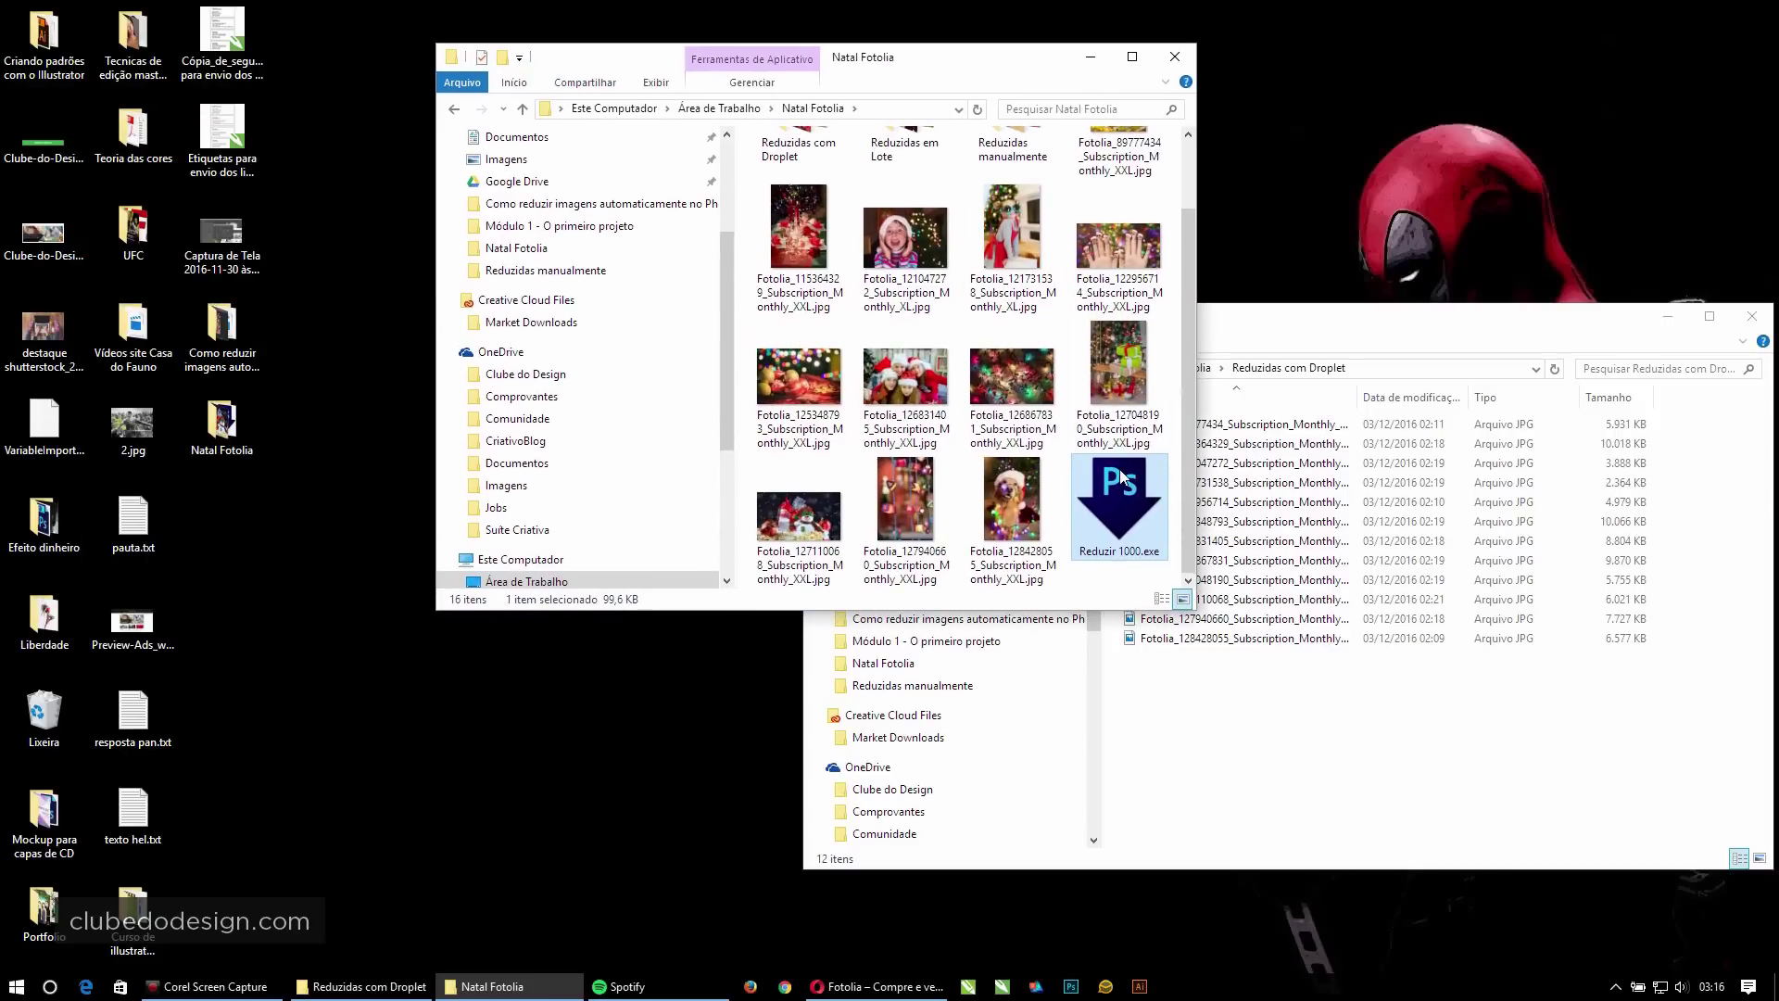
left_click_drag(1122, 478, 231, 509)
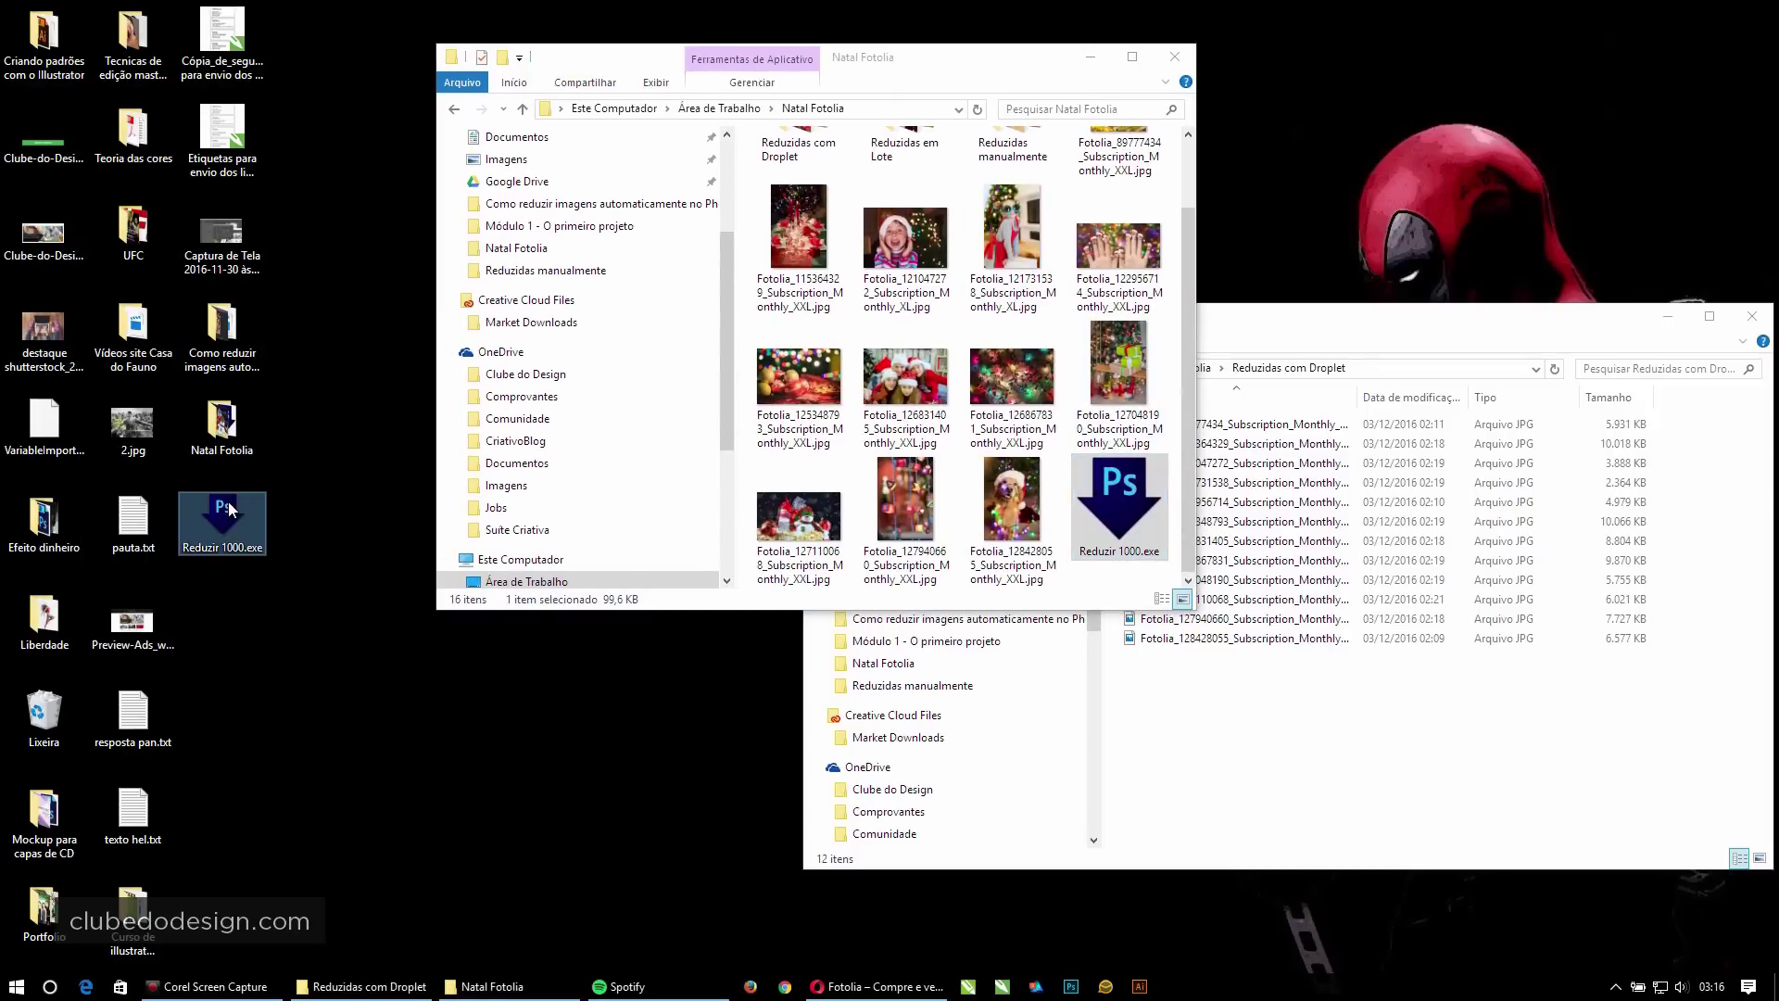
key("super+Down")
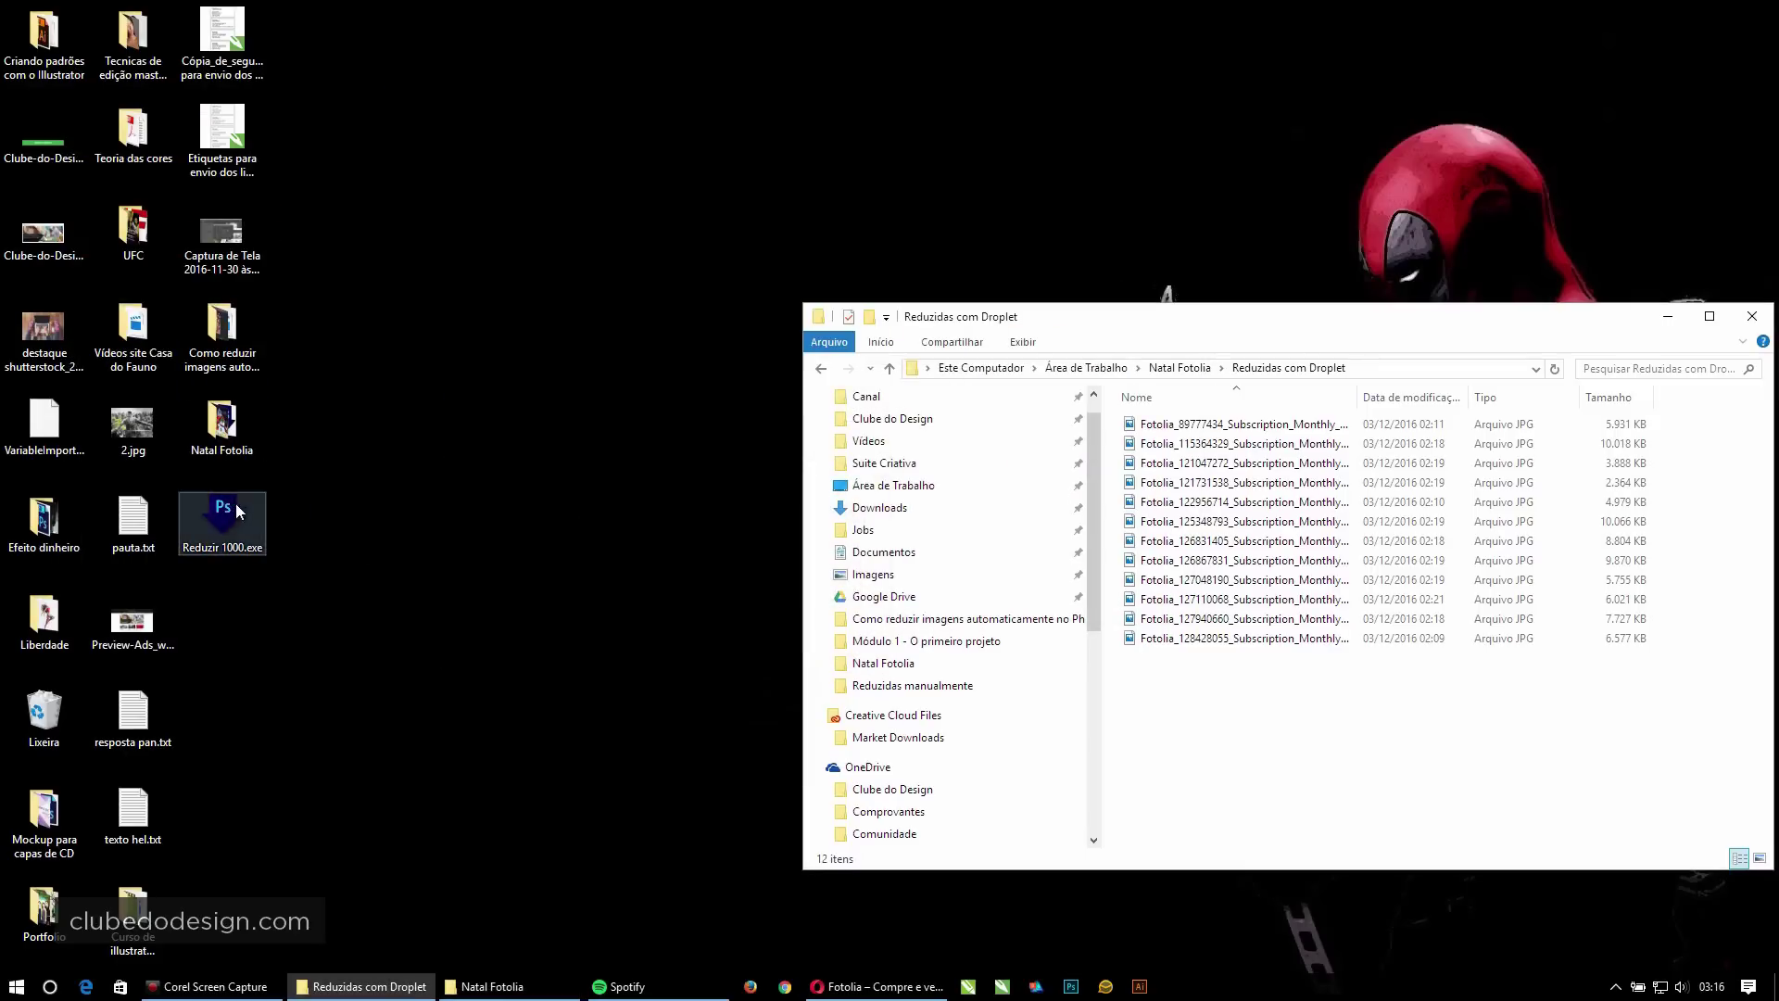
Drop all 12 Christmas JPGs from Reduzidas com Droplet onto the Reduzir 1000.exe droplet.
double_click(223, 544)
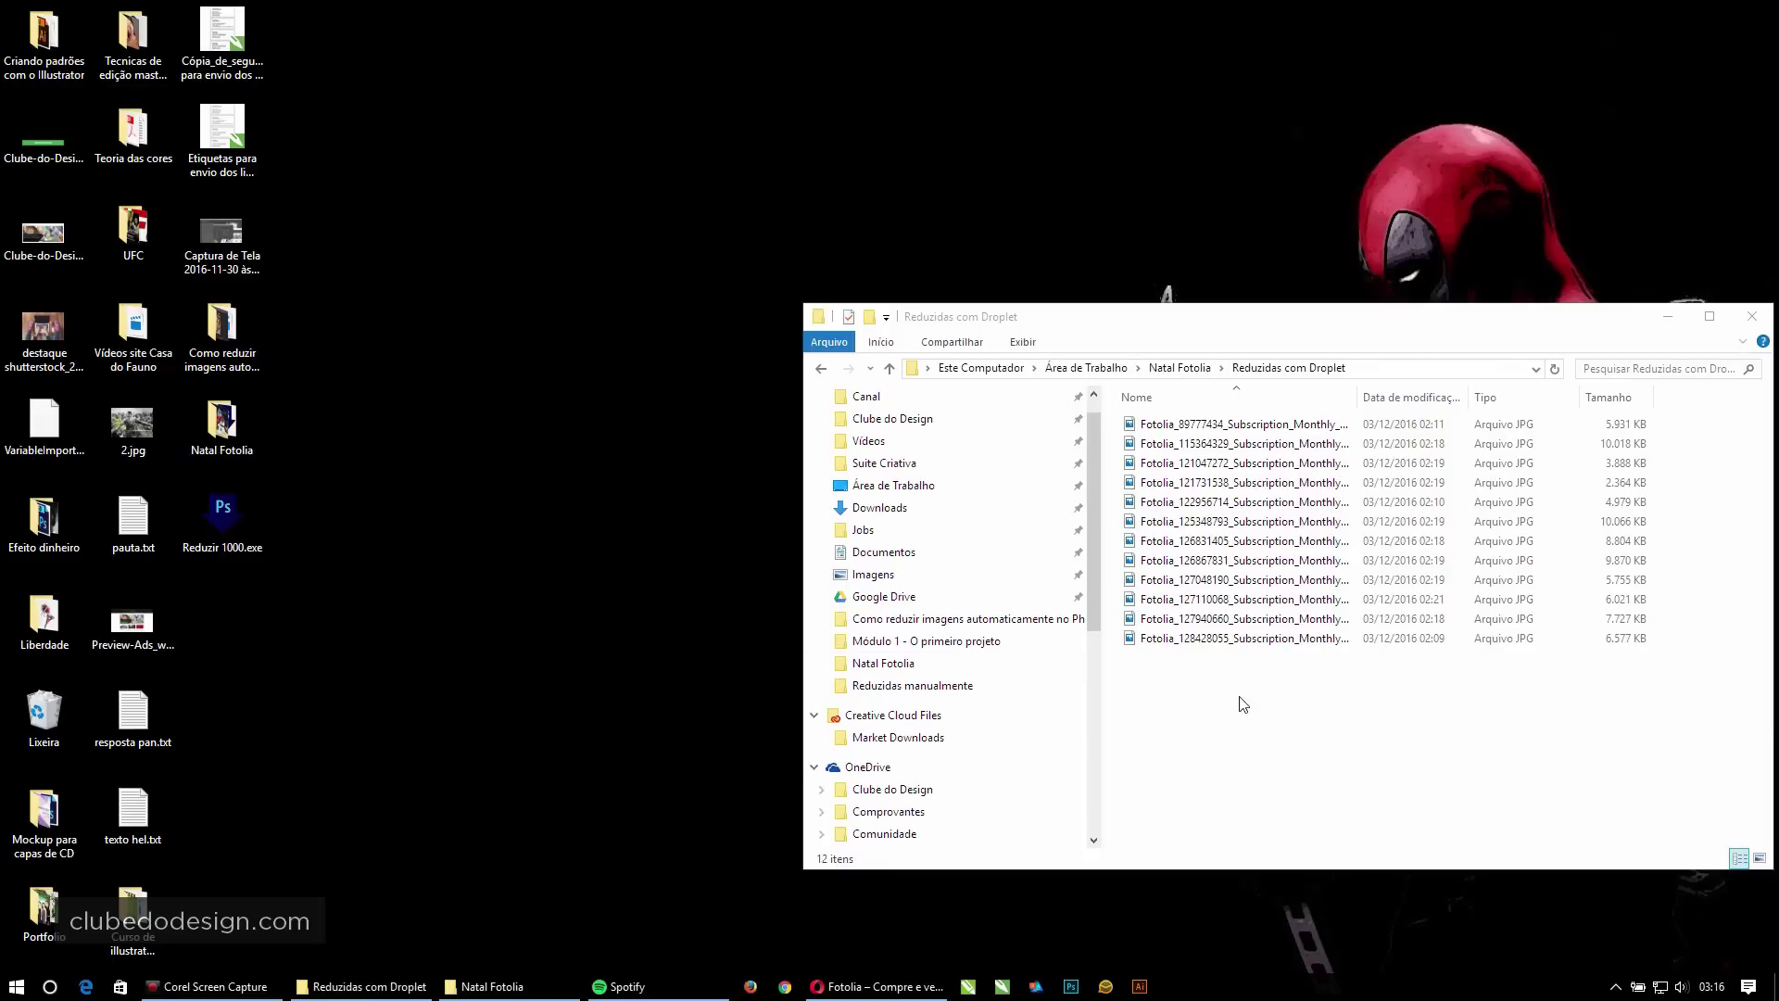
left_click_drag(1317, 720, 1125, 419)
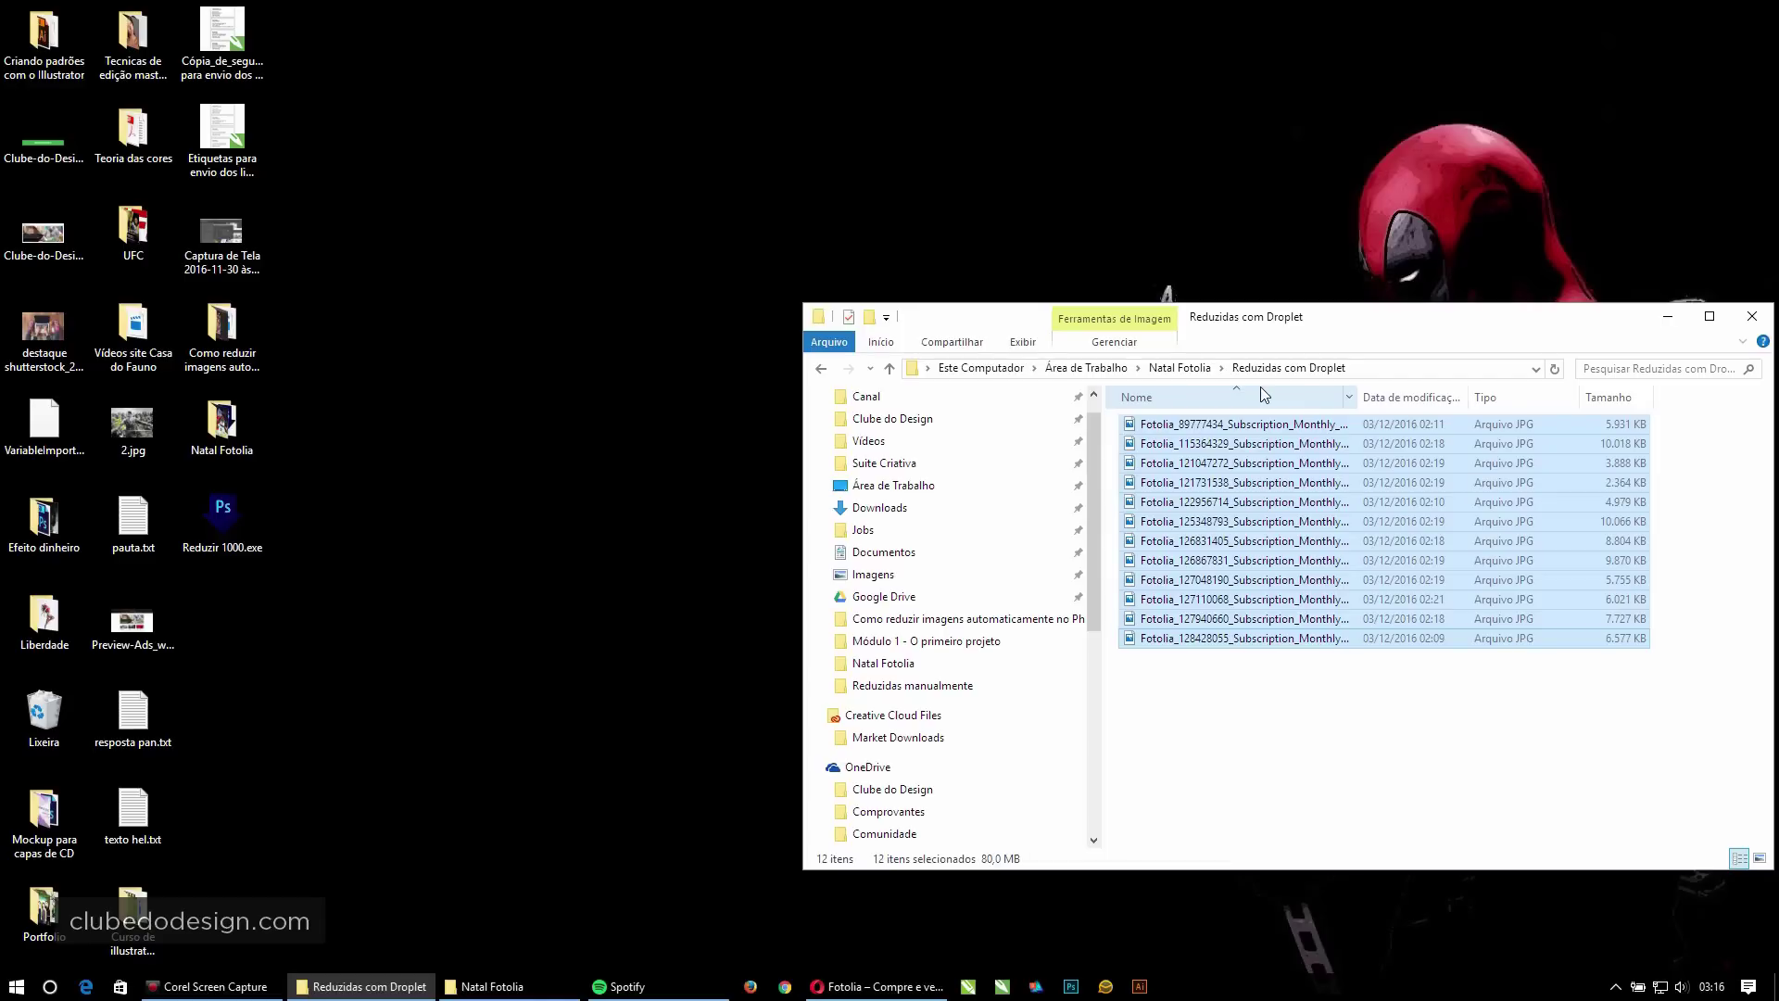
mouse_move(1237, 506)
left_mouse_down()
mouse_move(296, 499)
mouse_move(257, 529)
left_mouse_up()
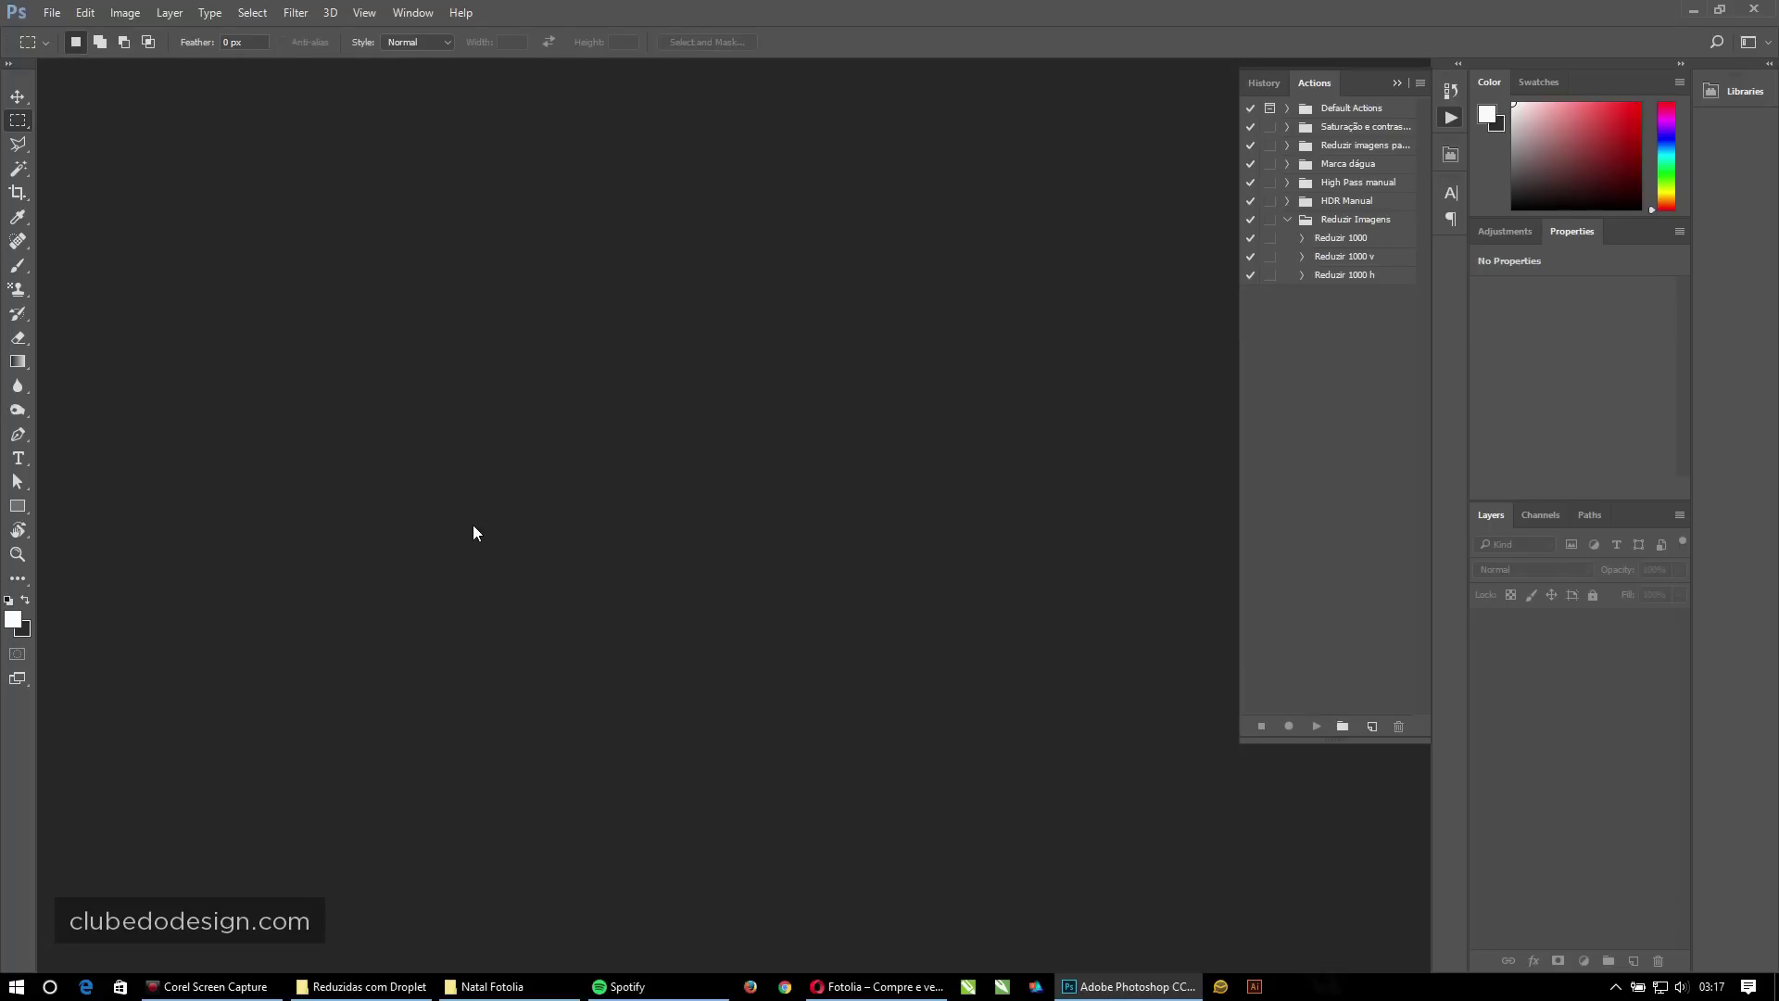
left_click(477, 986)
left_click(399, 990)
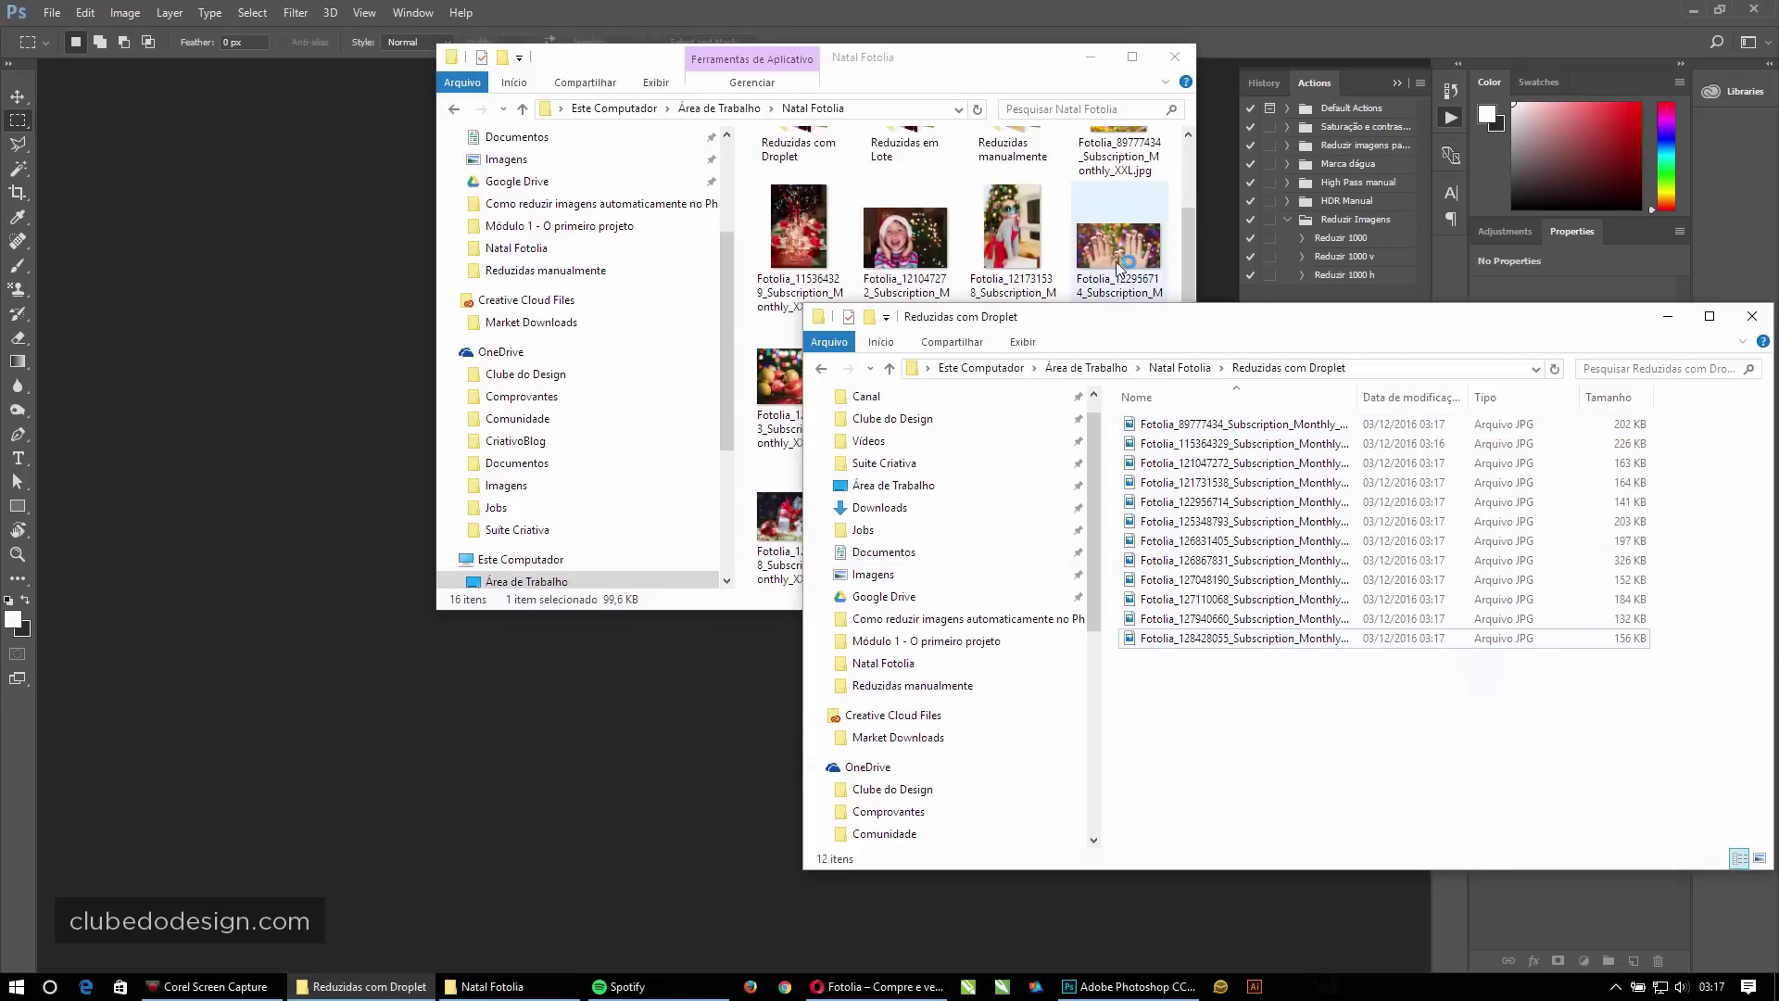
left_click(1067, 243)
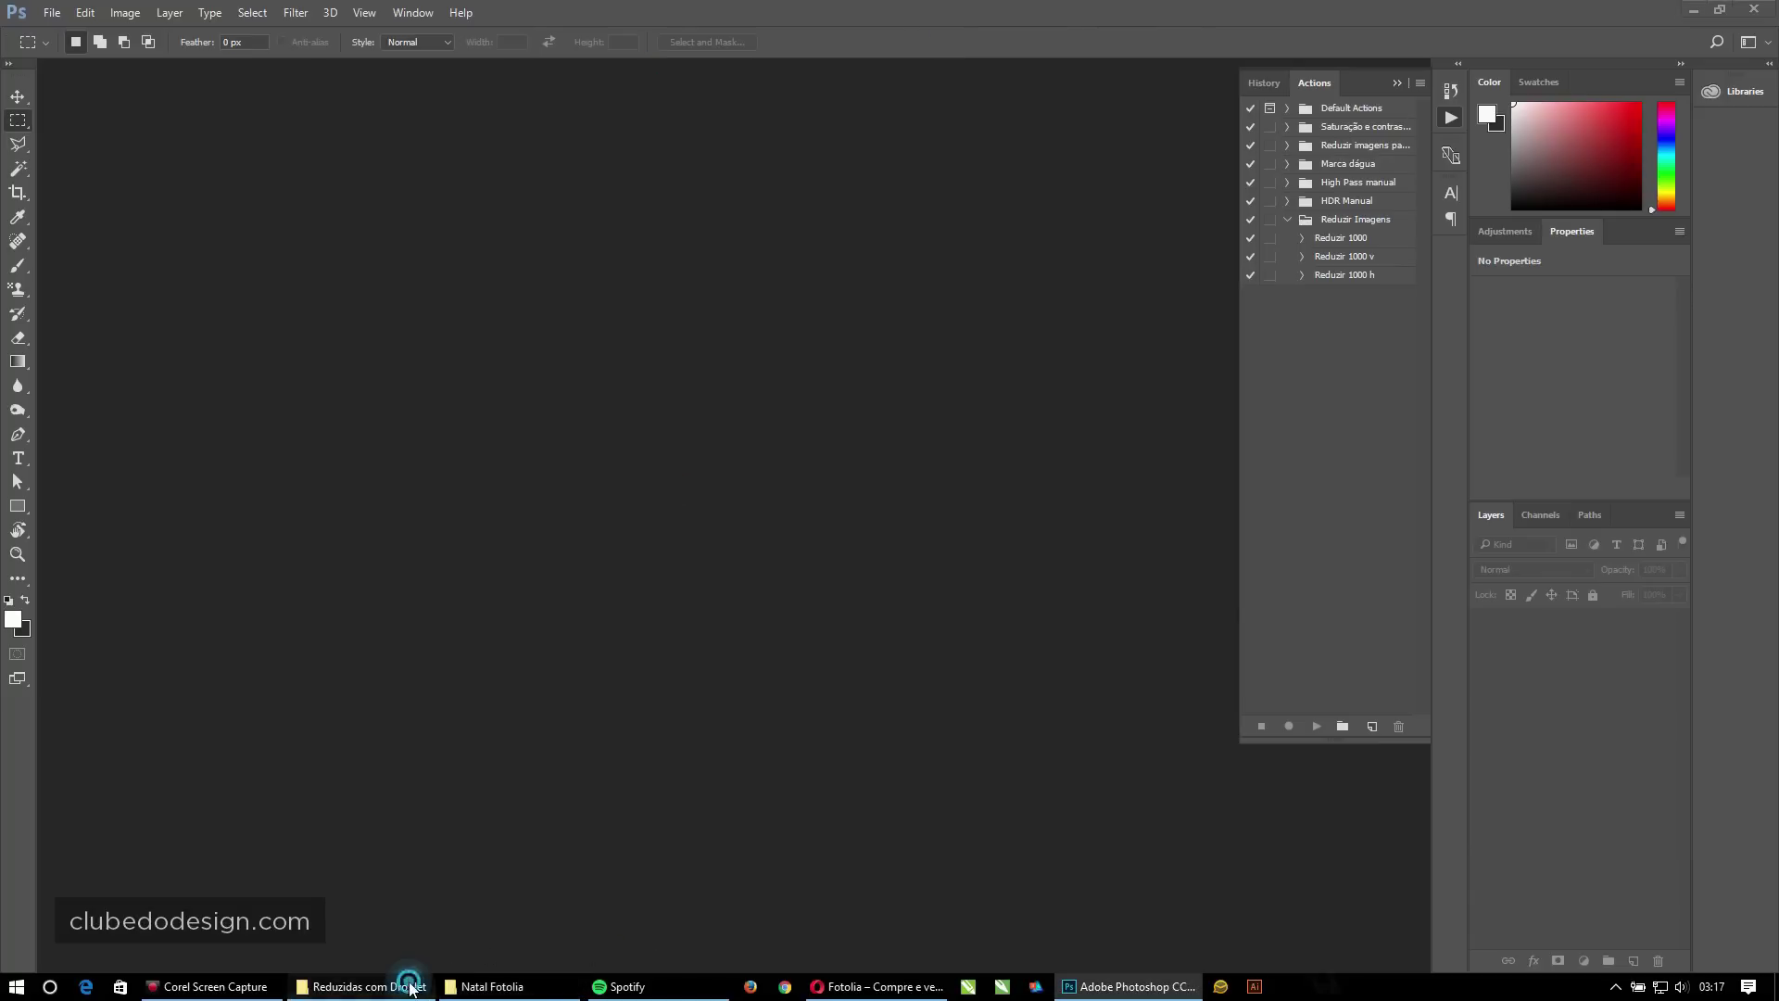
left_click(366, 987)
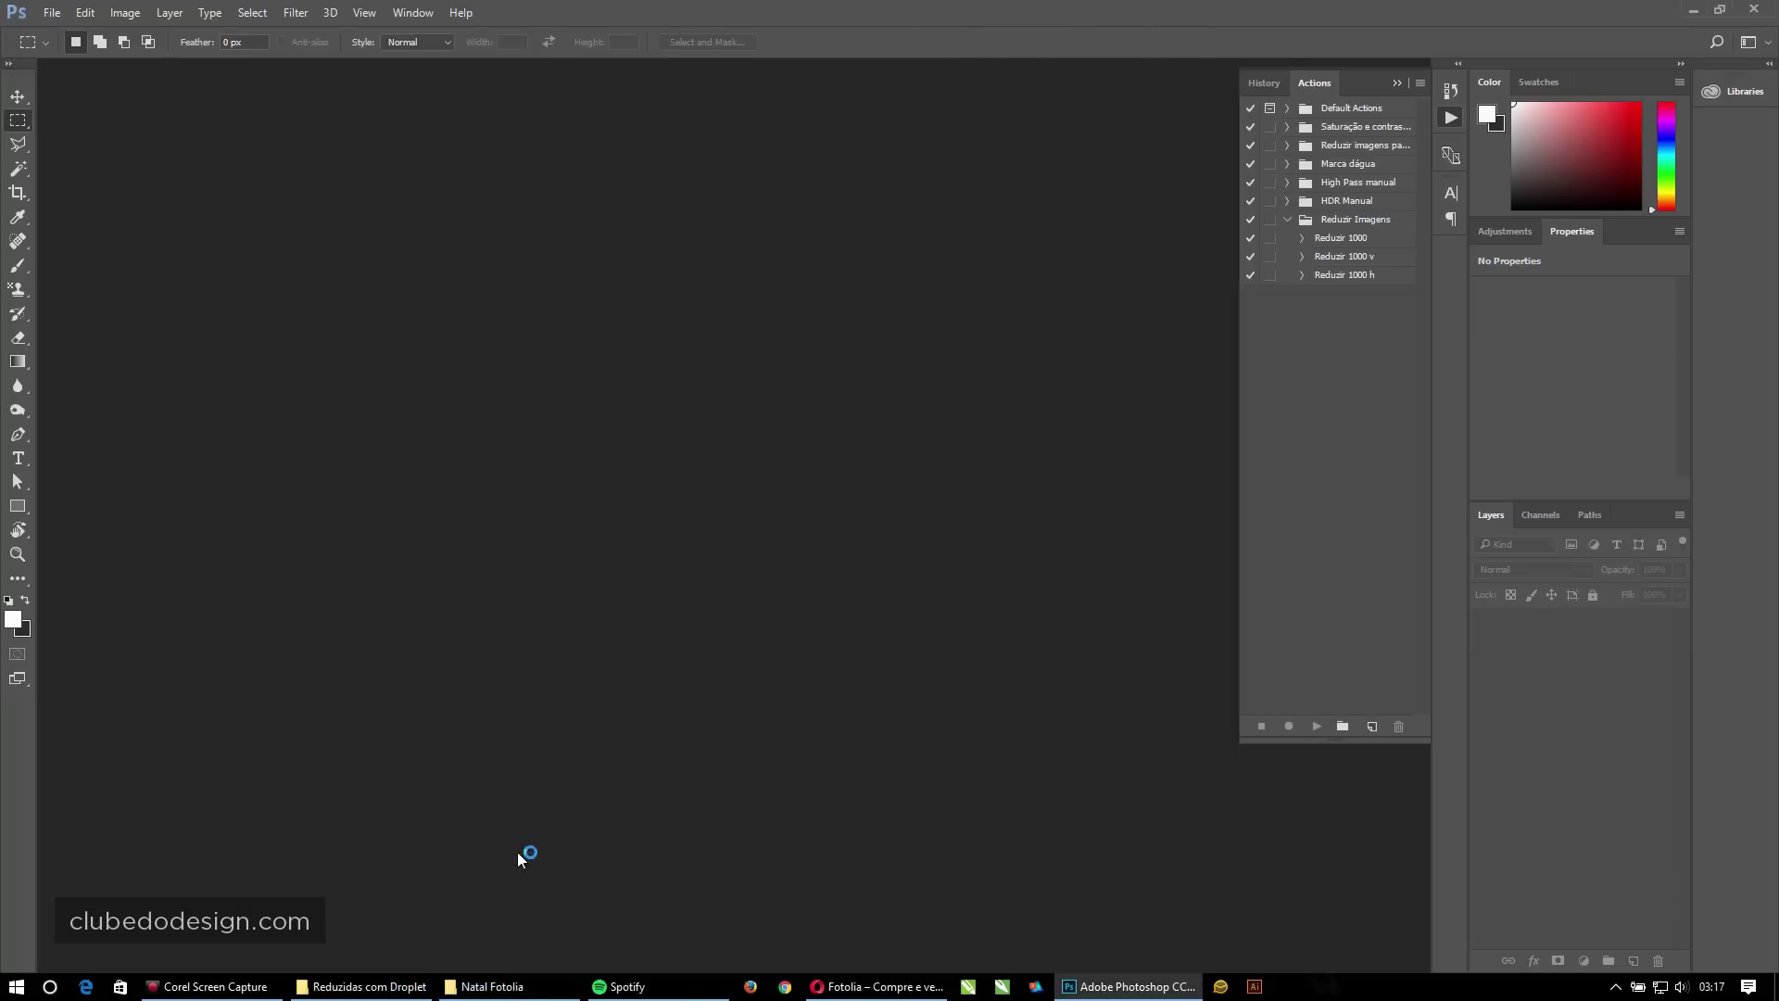
left_click(491, 987)
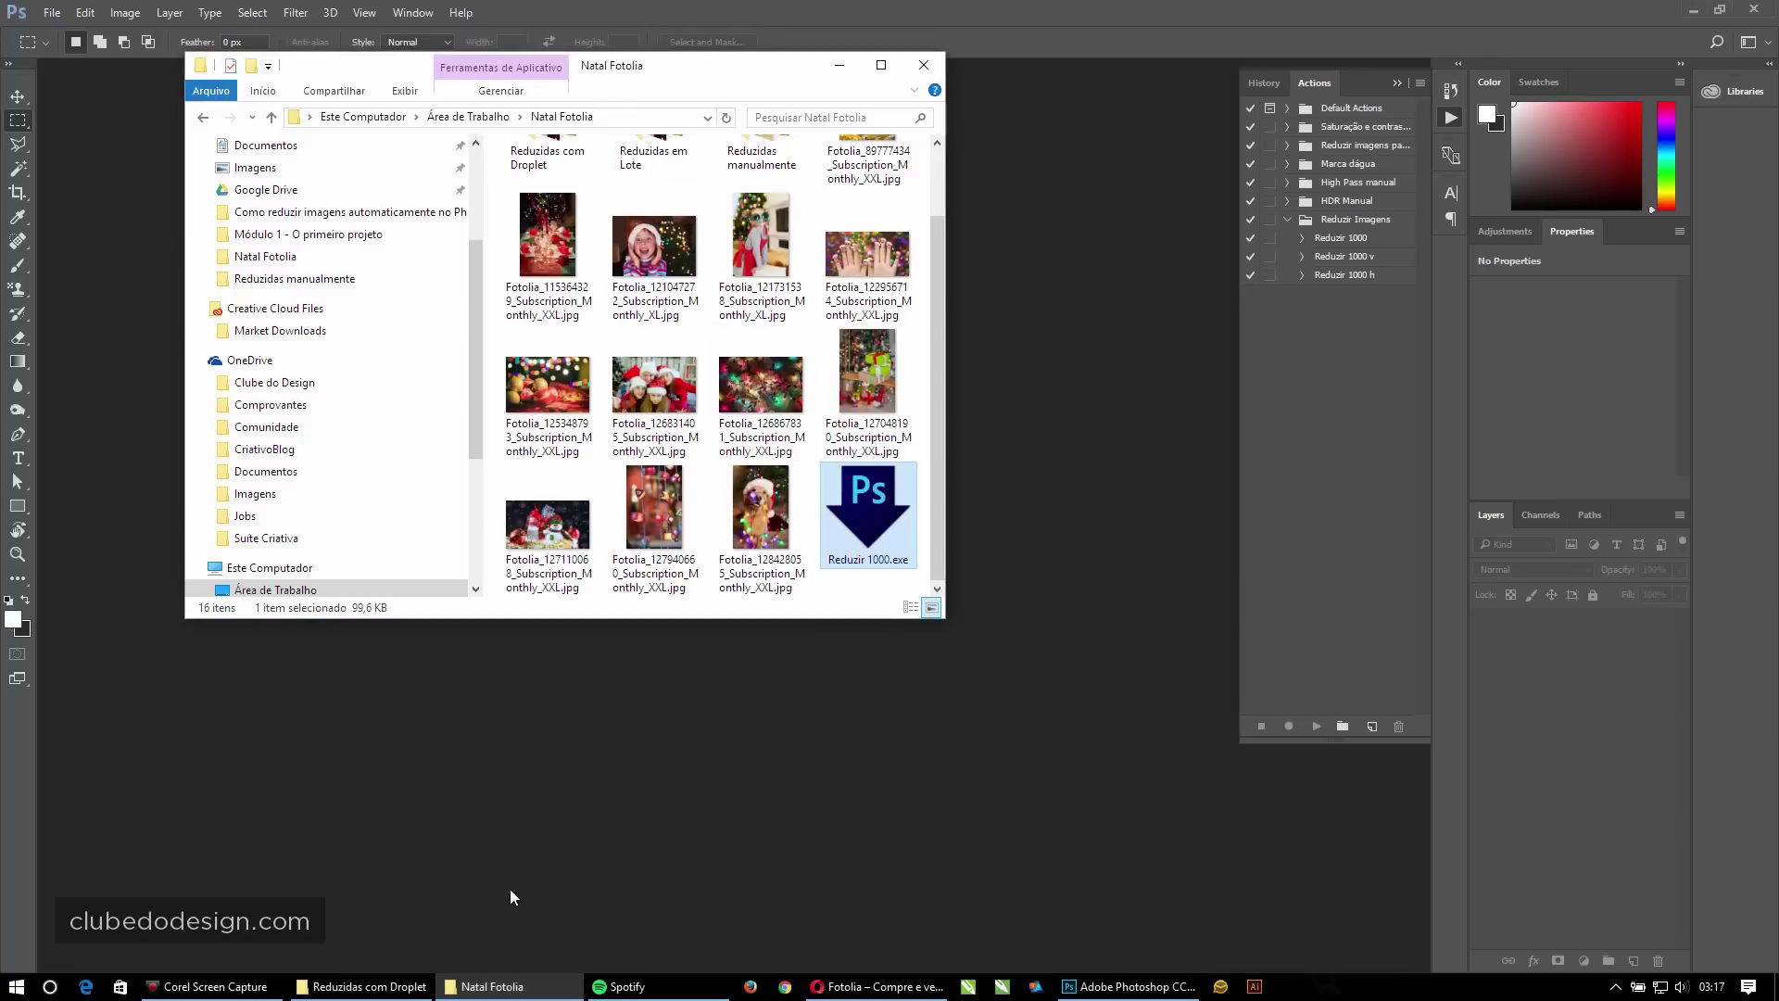
mouse_move(760, 508)
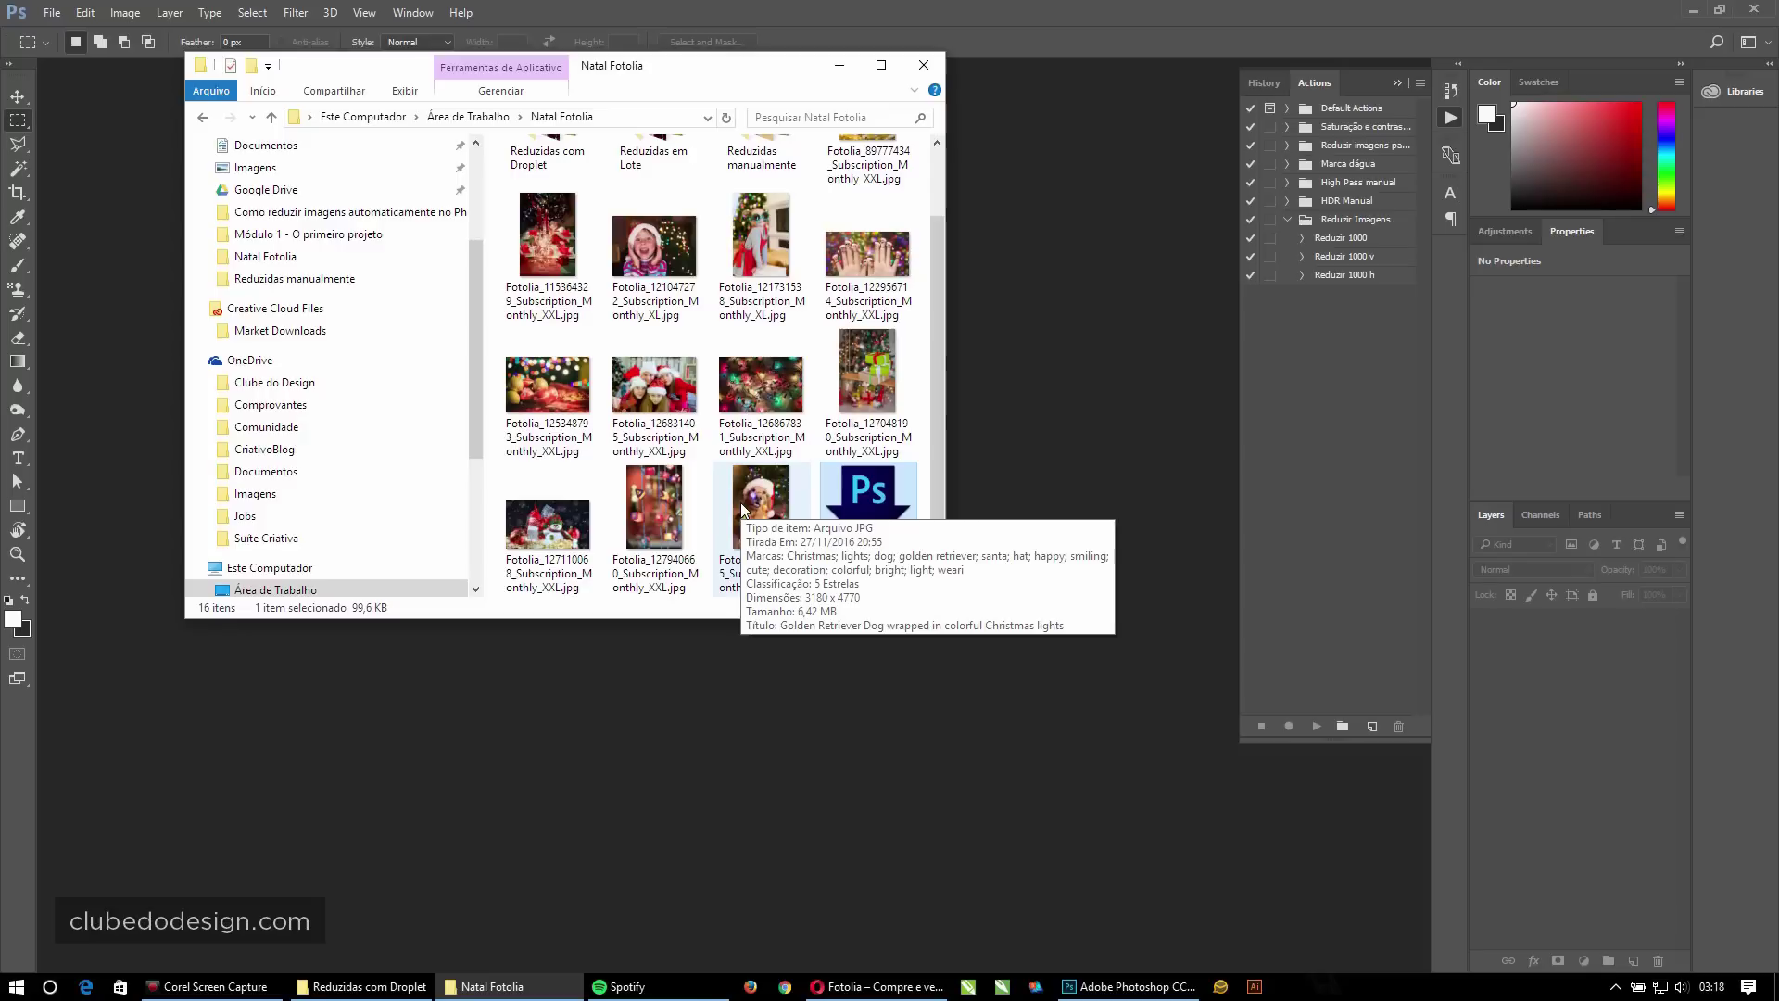
left_click(709, 452)
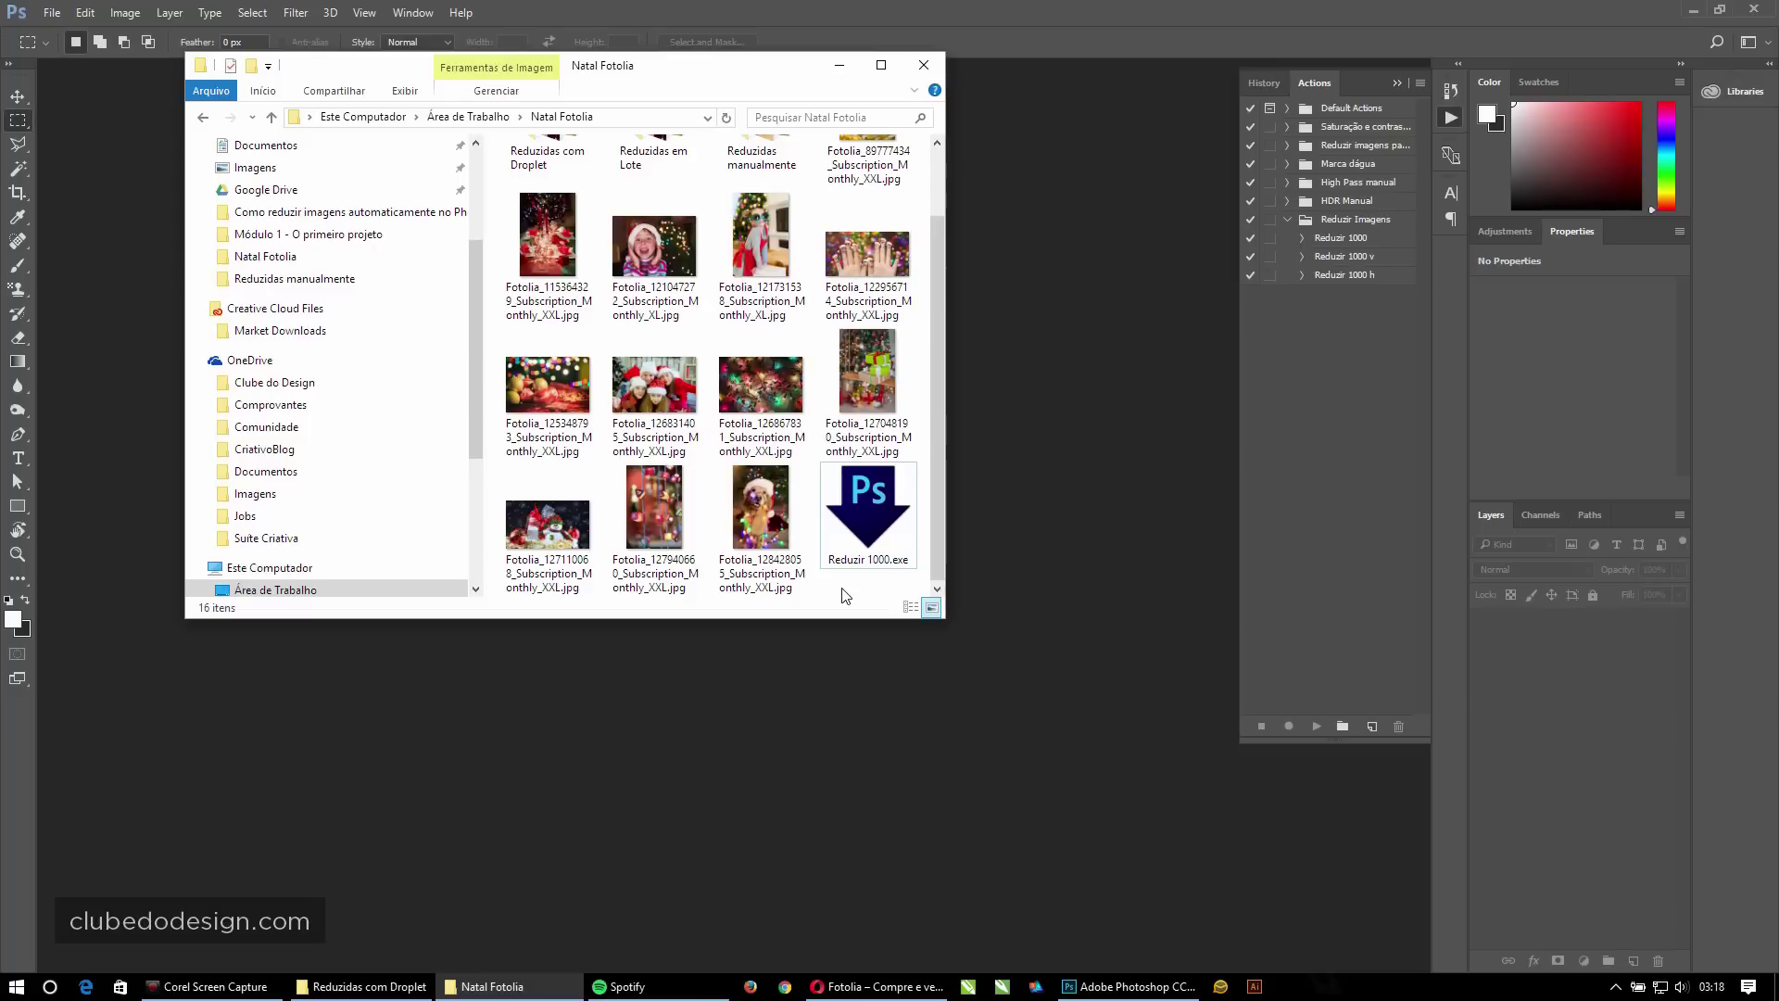
Save the Reduzir Imagens set via Save Actions as Reduzir Imagens.atn in Desktop > Natal Fotolia.
left_click(1304, 343)
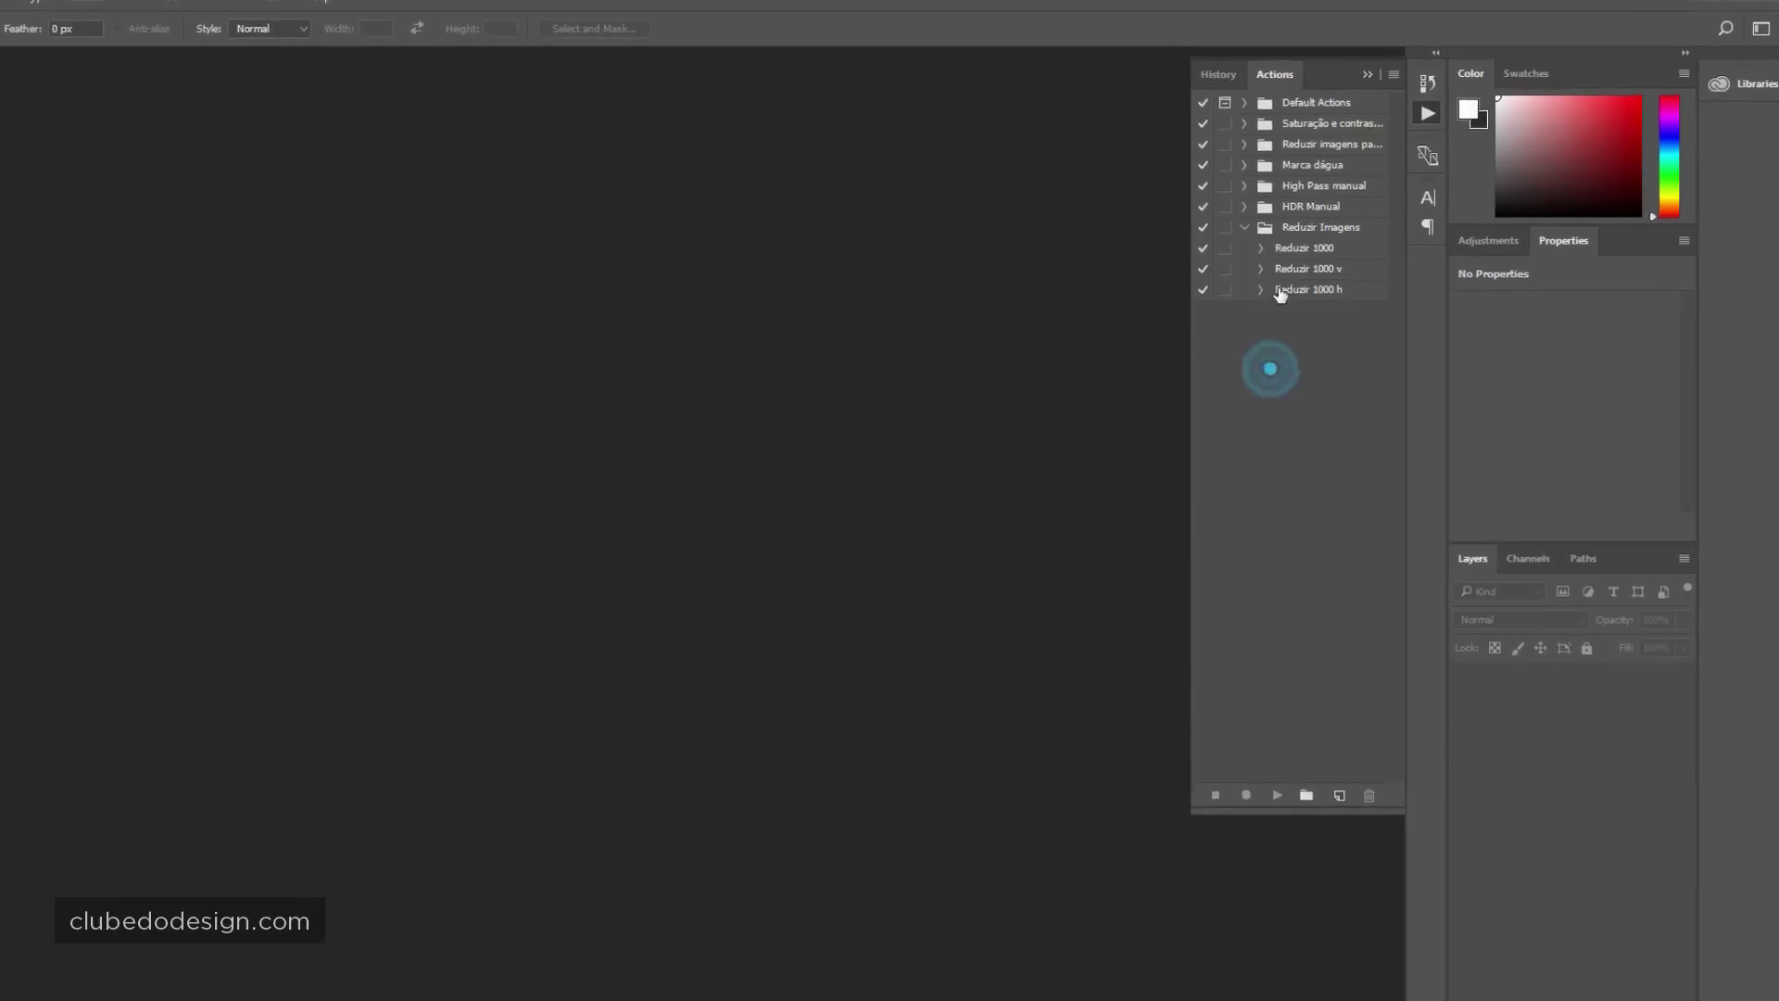
left_click(1247, 256)
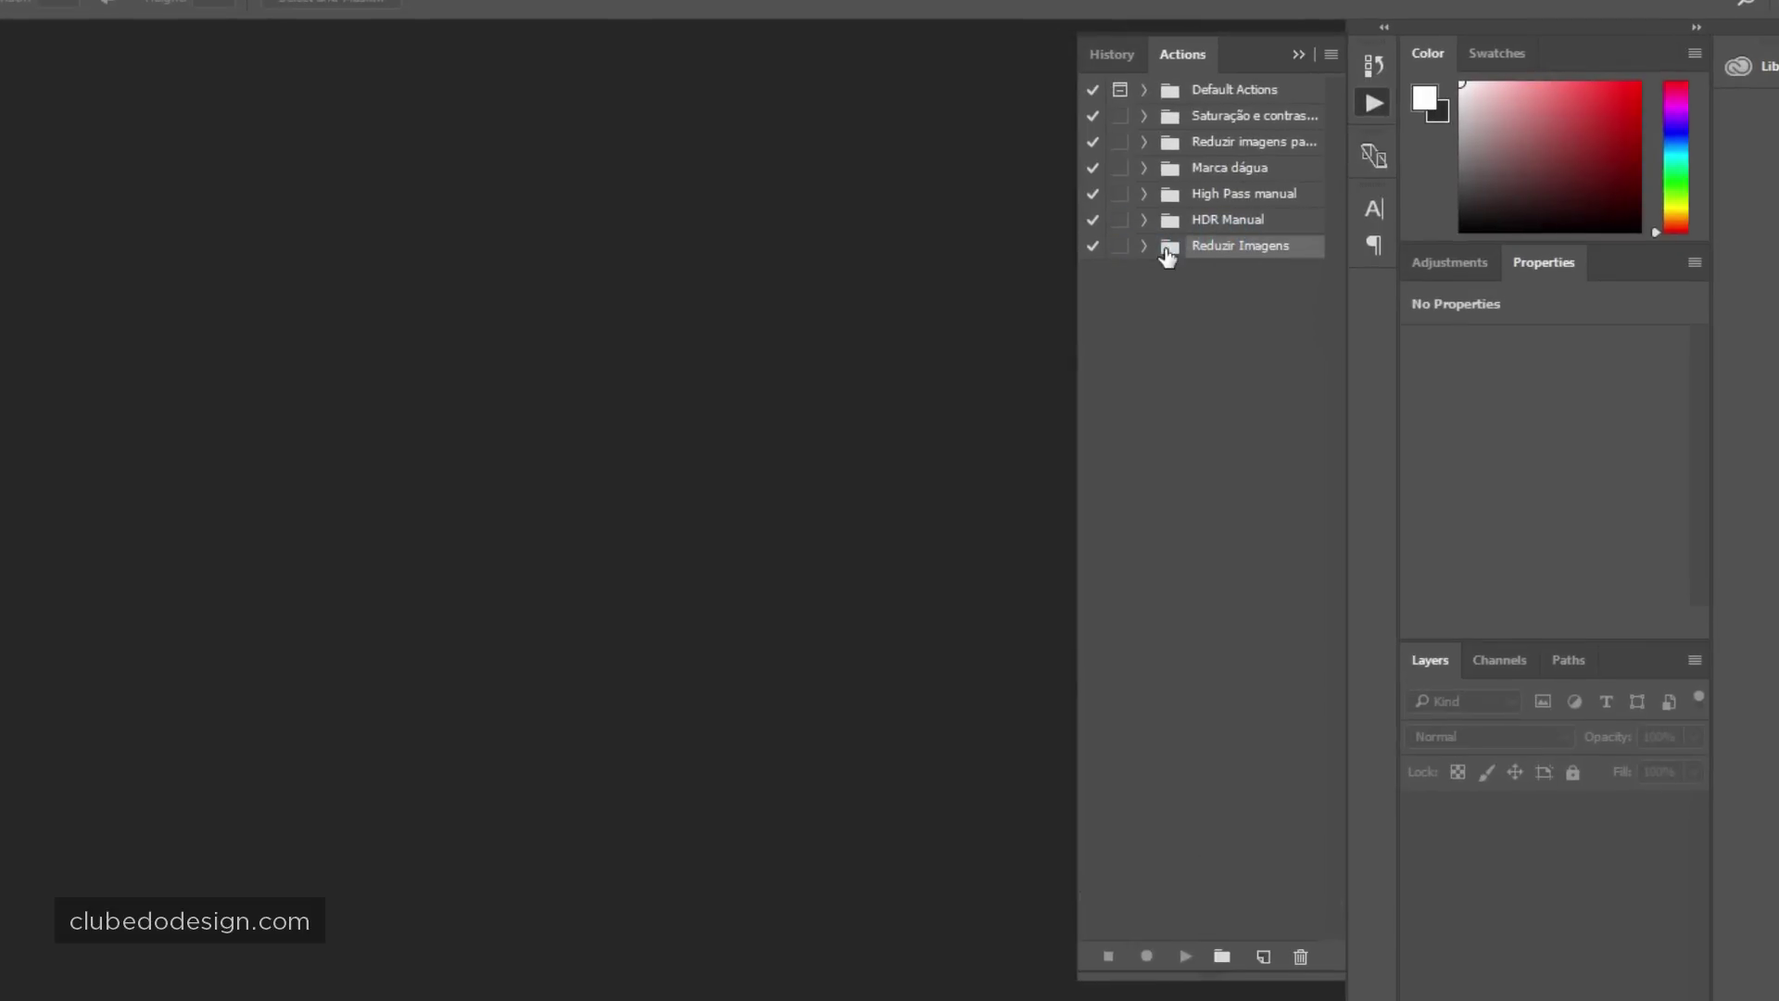
left_click(1145, 248)
left_click(1233, 250)
left_click(1332, 54)
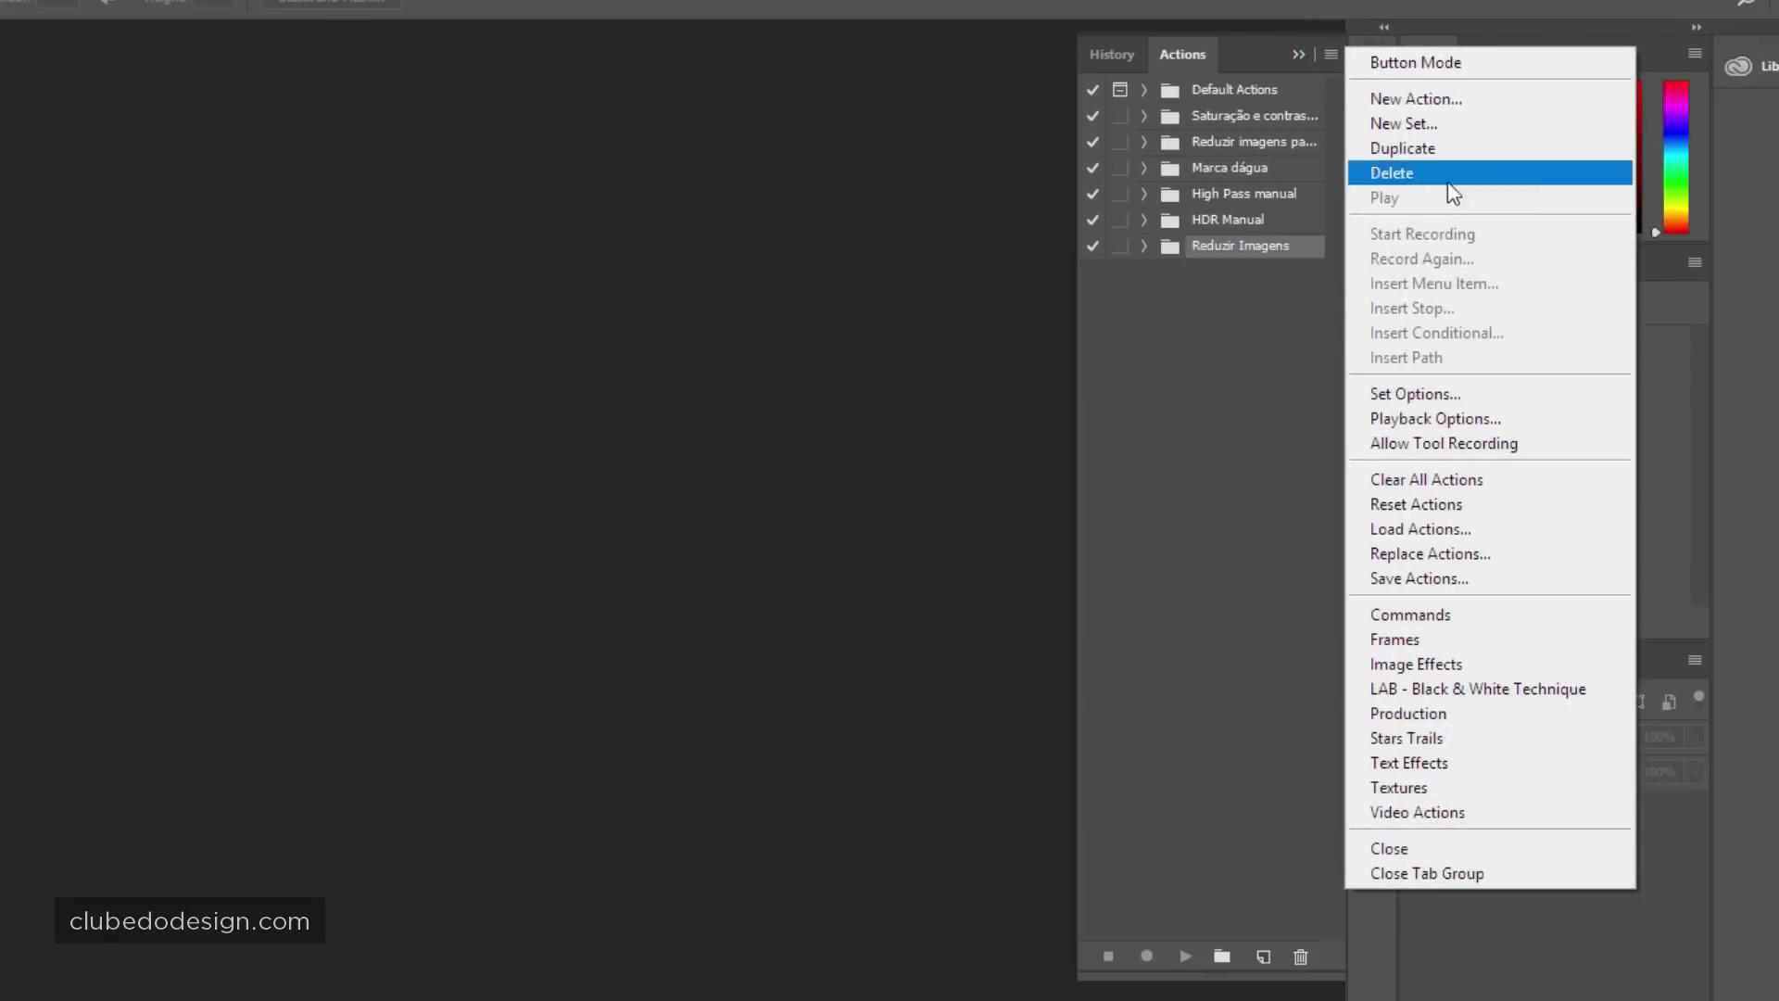
left_click(1427, 579)
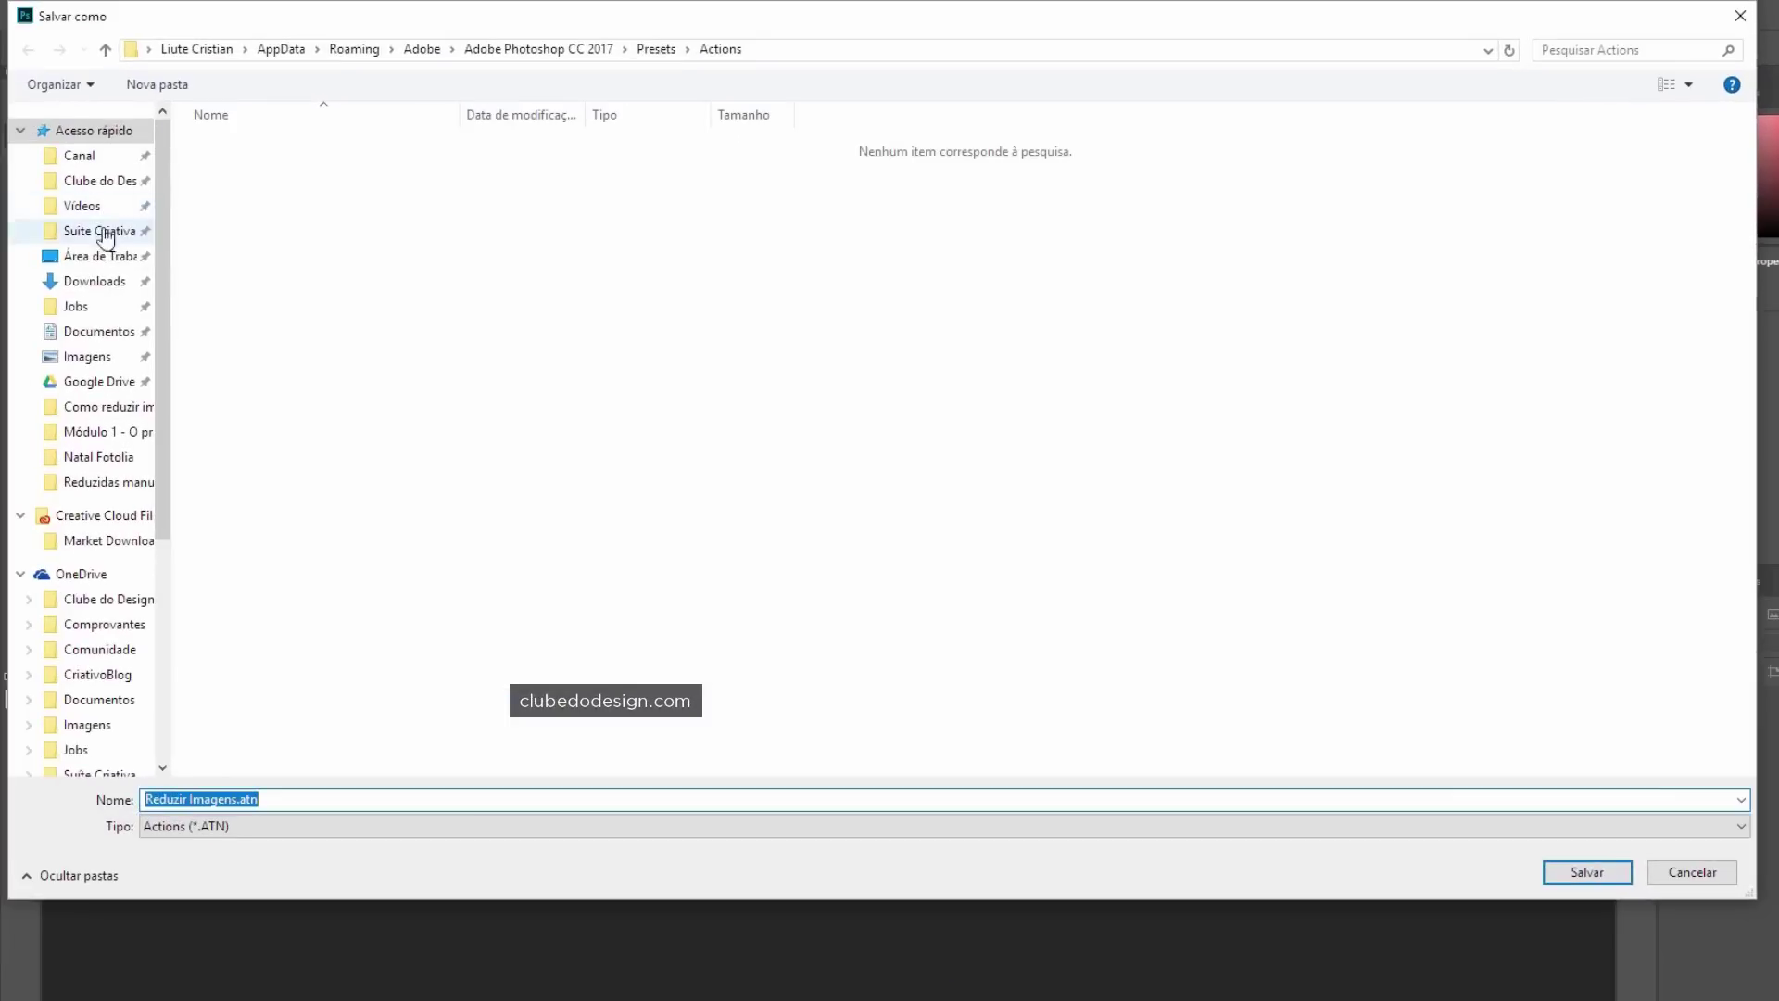
left_click(90, 253)
left_click(1253, 337)
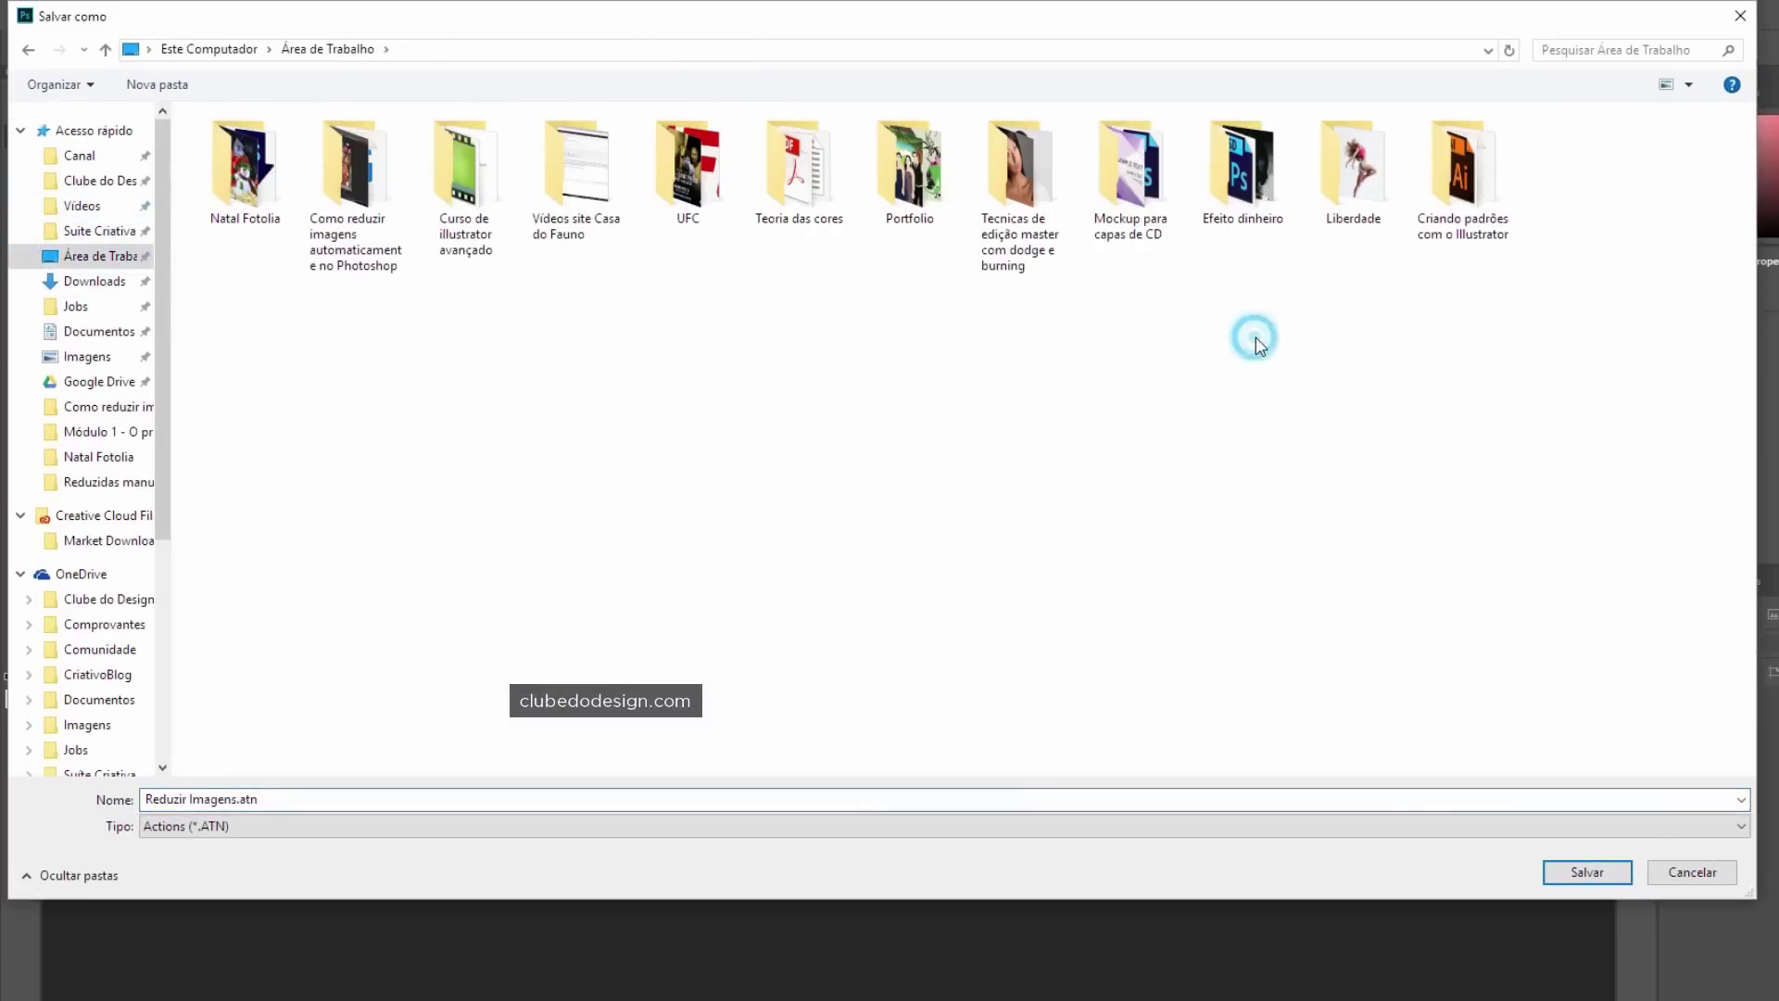
left_click(786, 361)
double_click(243, 165)
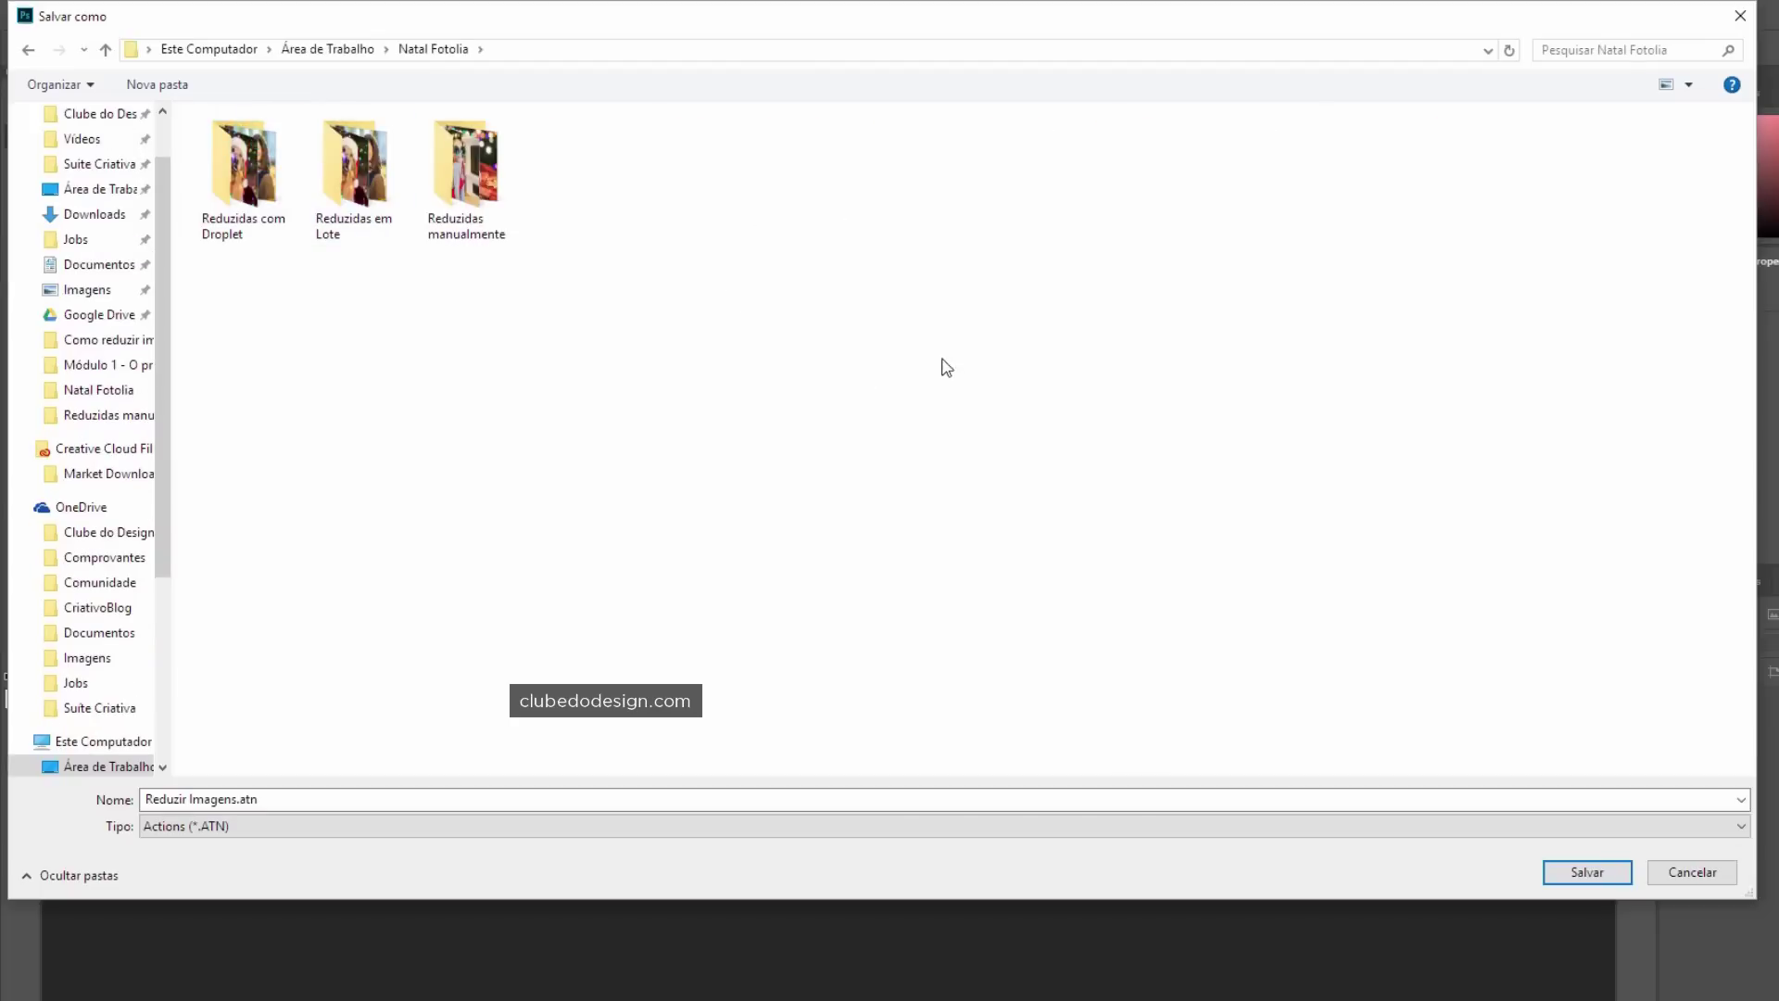
left_click(1584, 871)
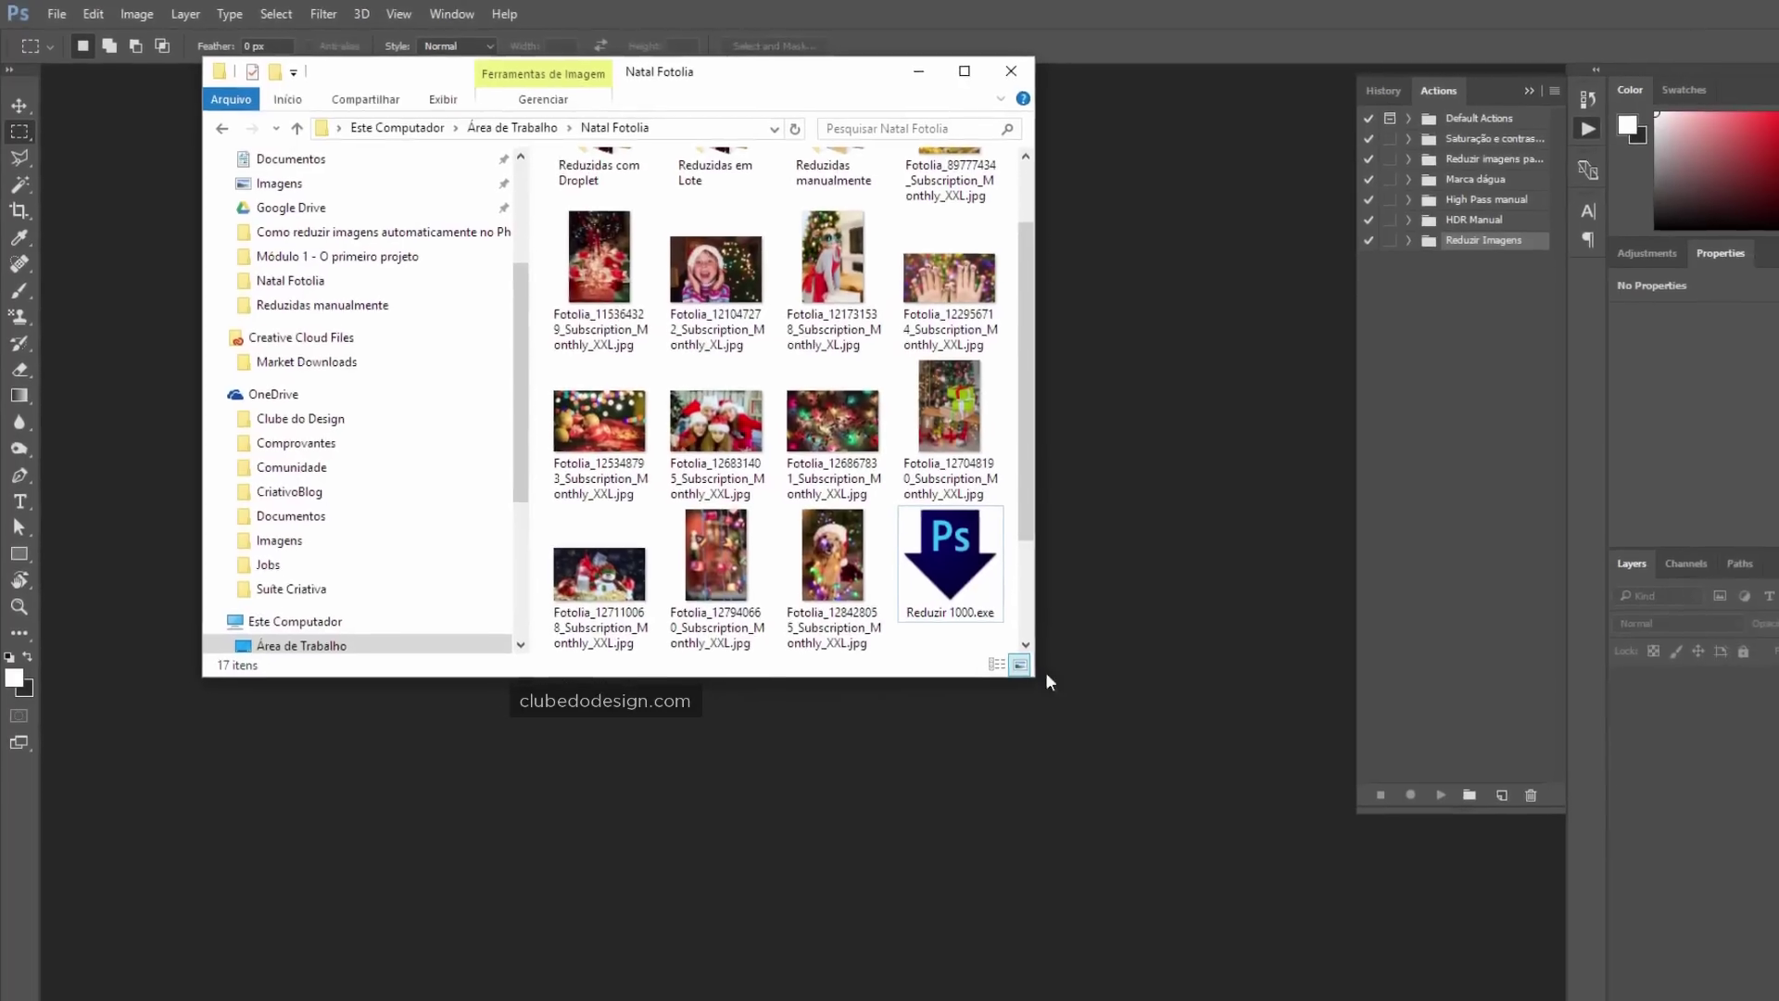
Confirm Reduzir Imagens.atn (1.43 KB) in Natal Fotolia, then expand the set in Photoshop to show its three actions.
left_click_drag(940, 621, 1189, 902)
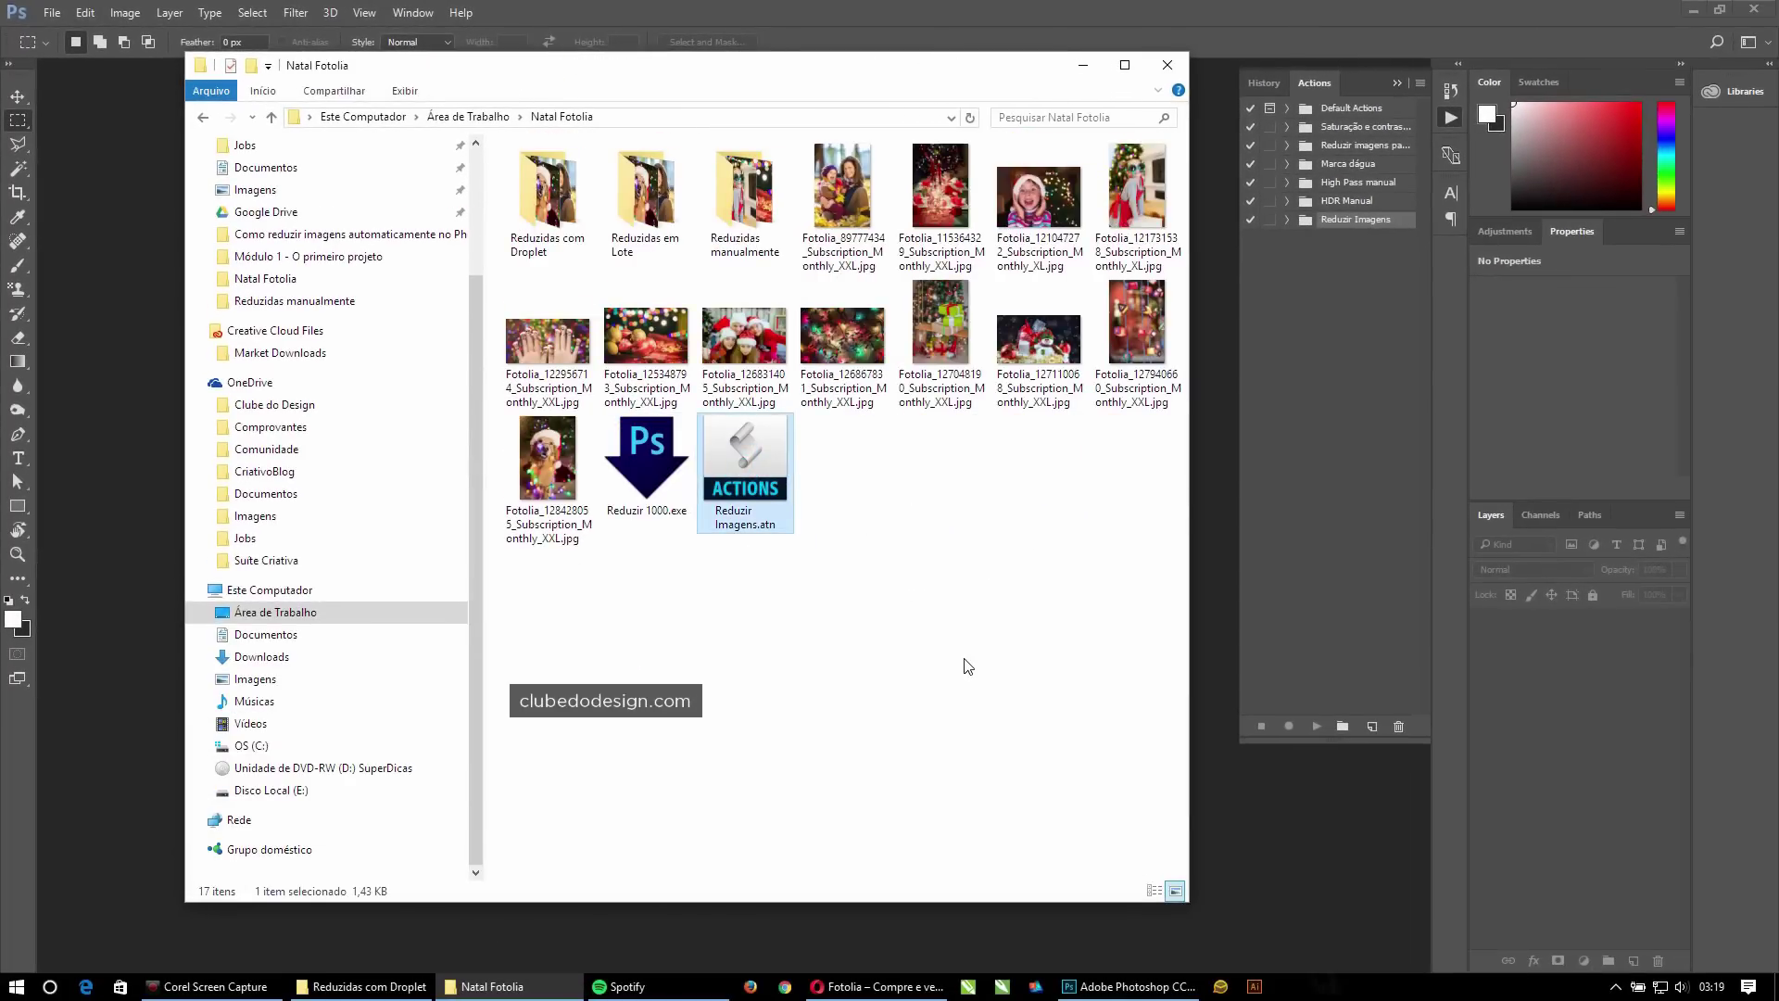
left_click(646, 338)
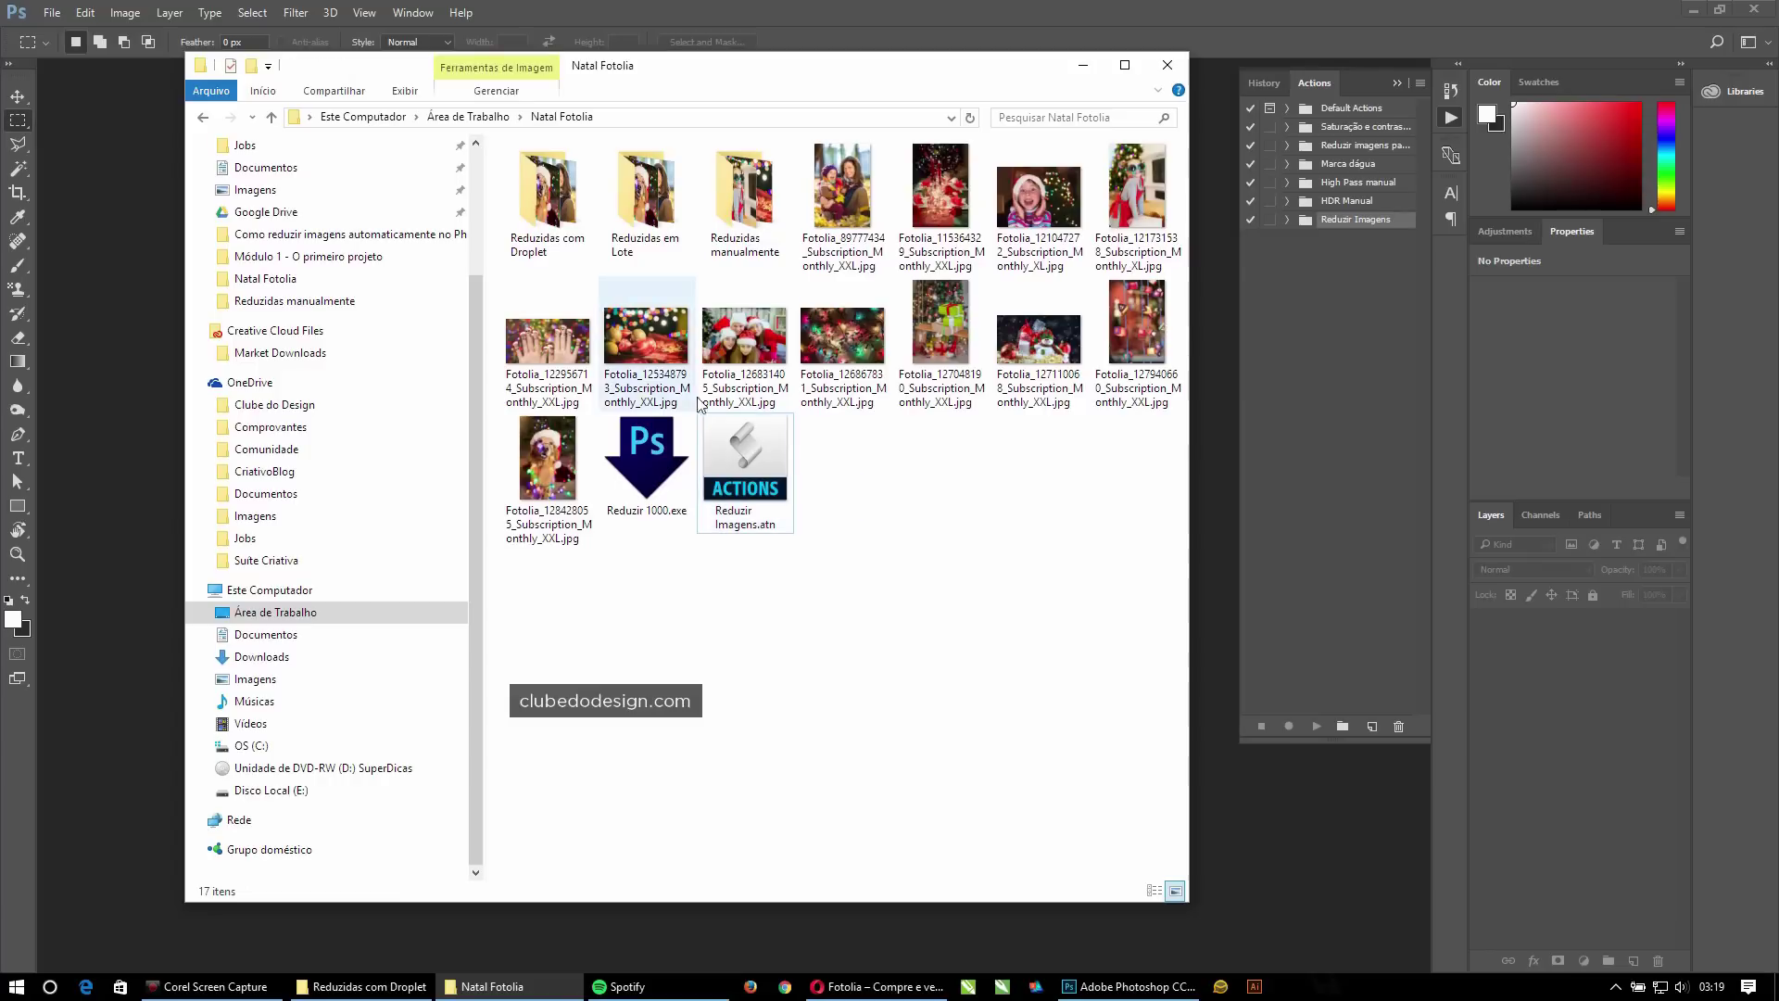
left_click(756, 464)
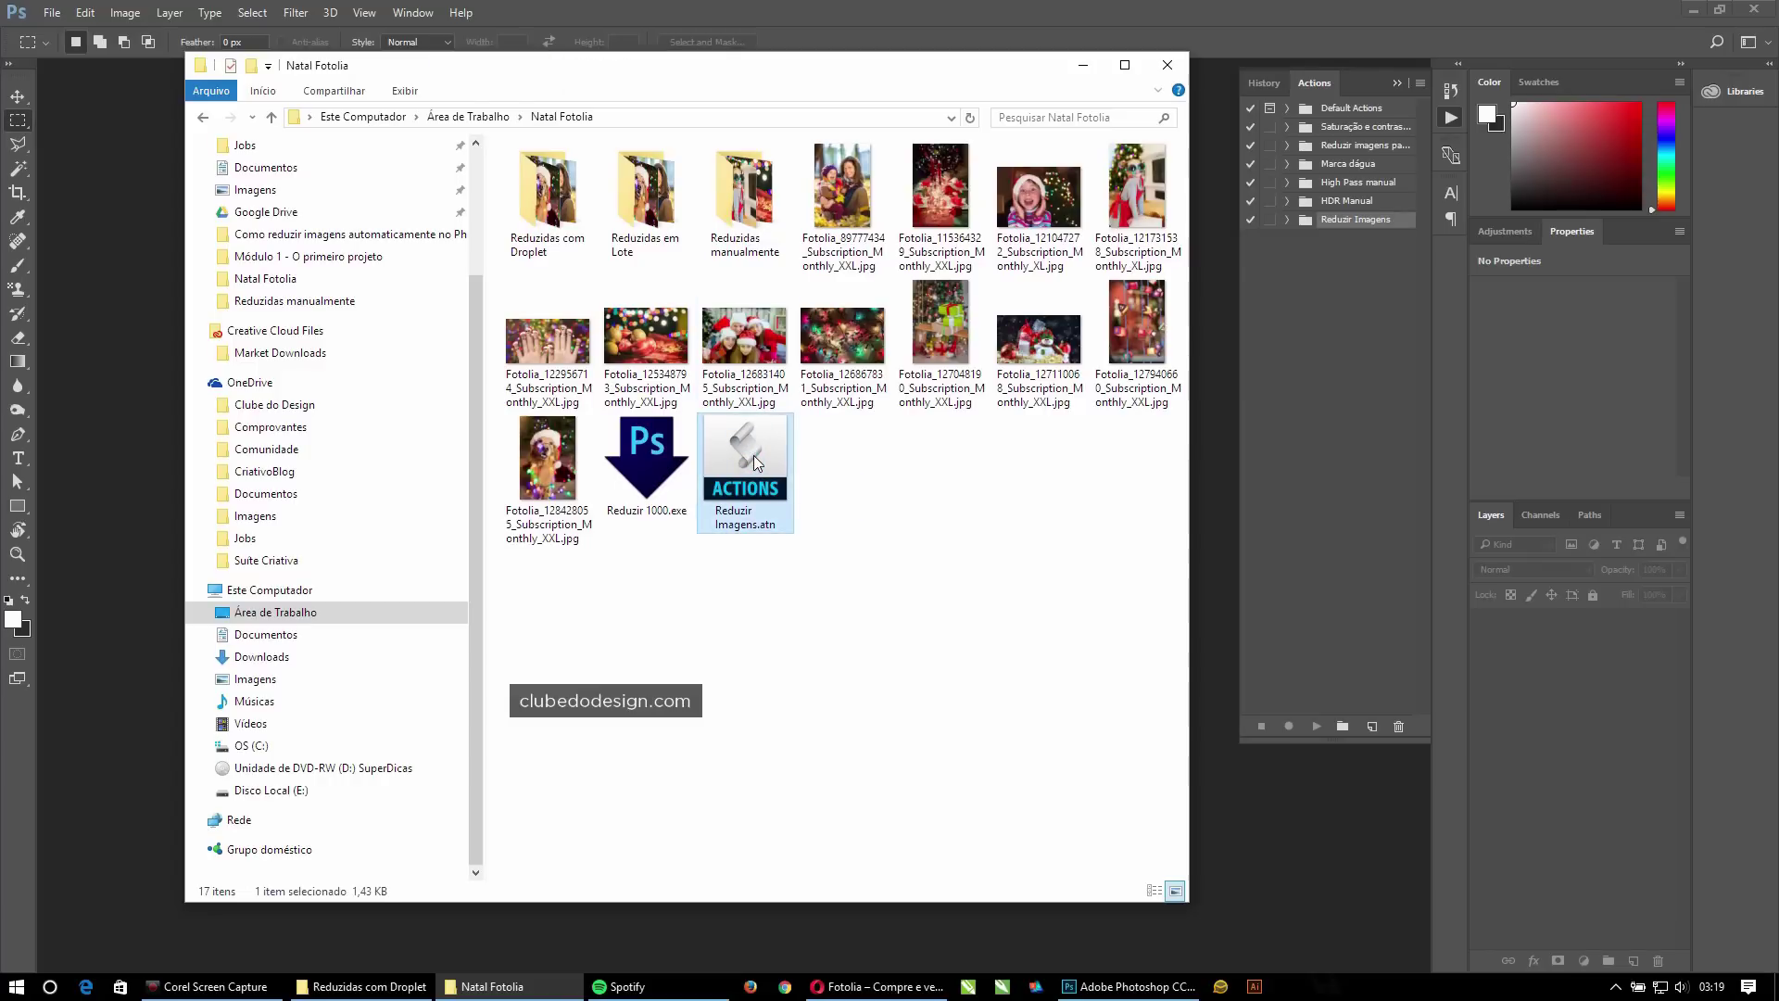
left_click(1364, 411)
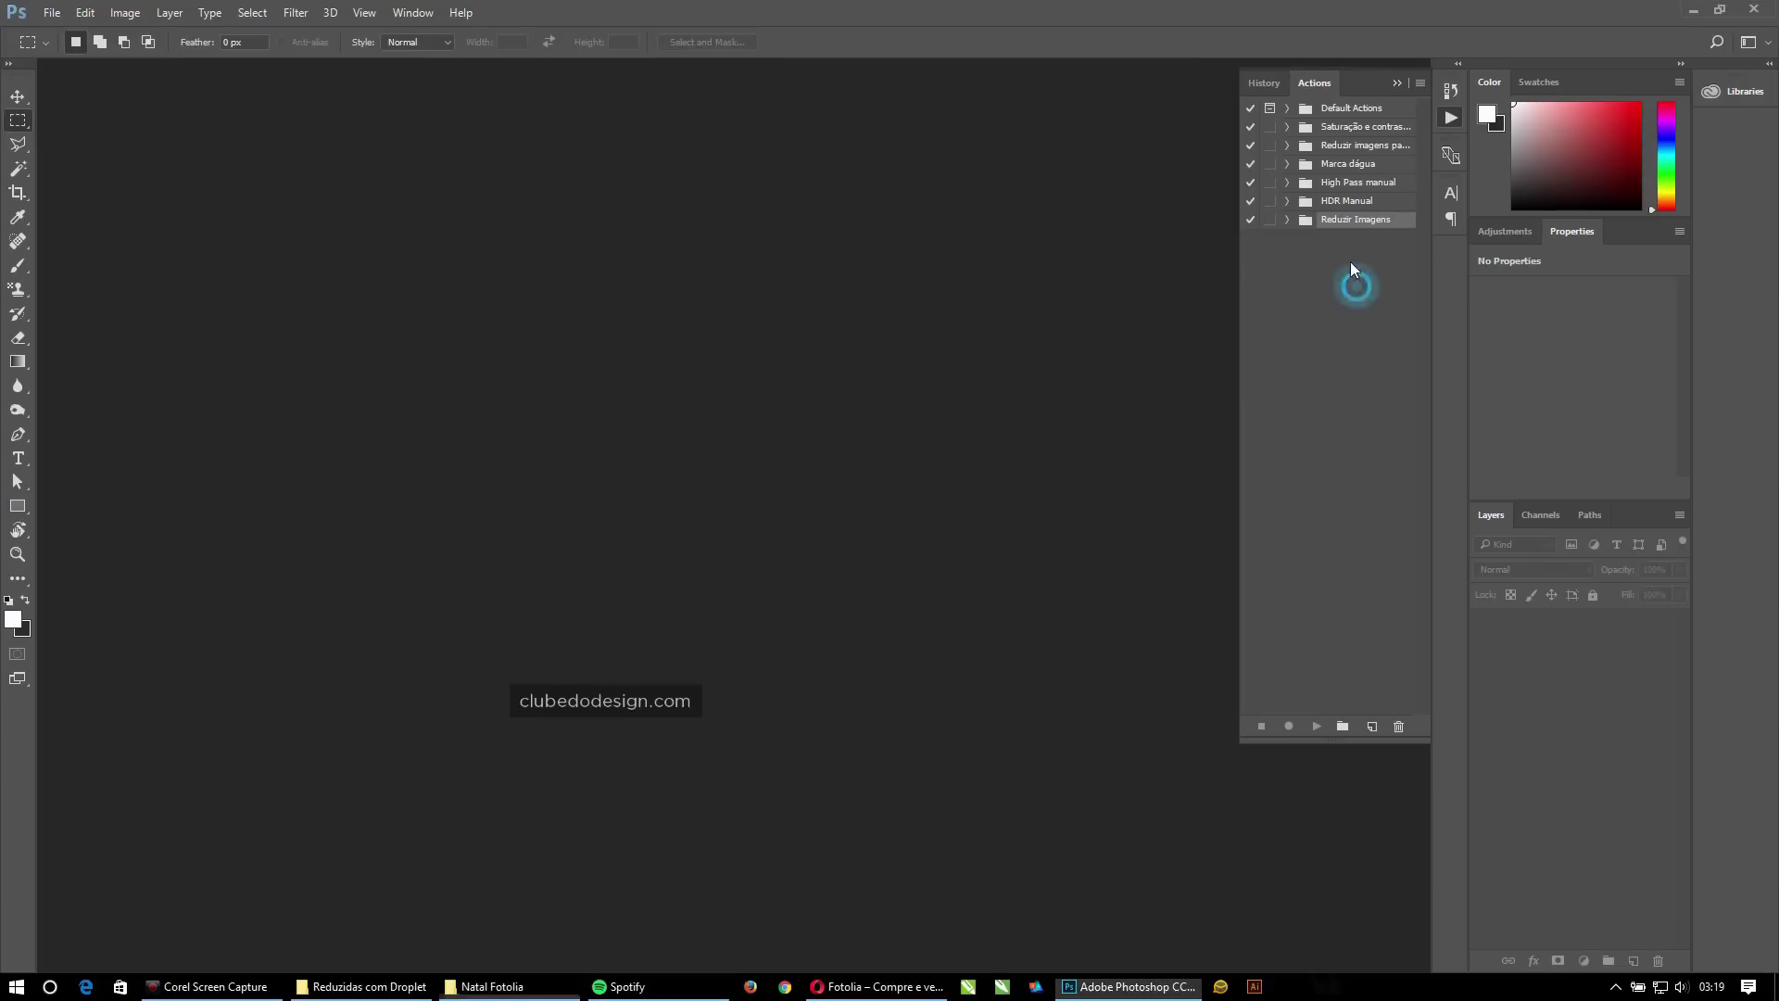
left_click(1286, 220)
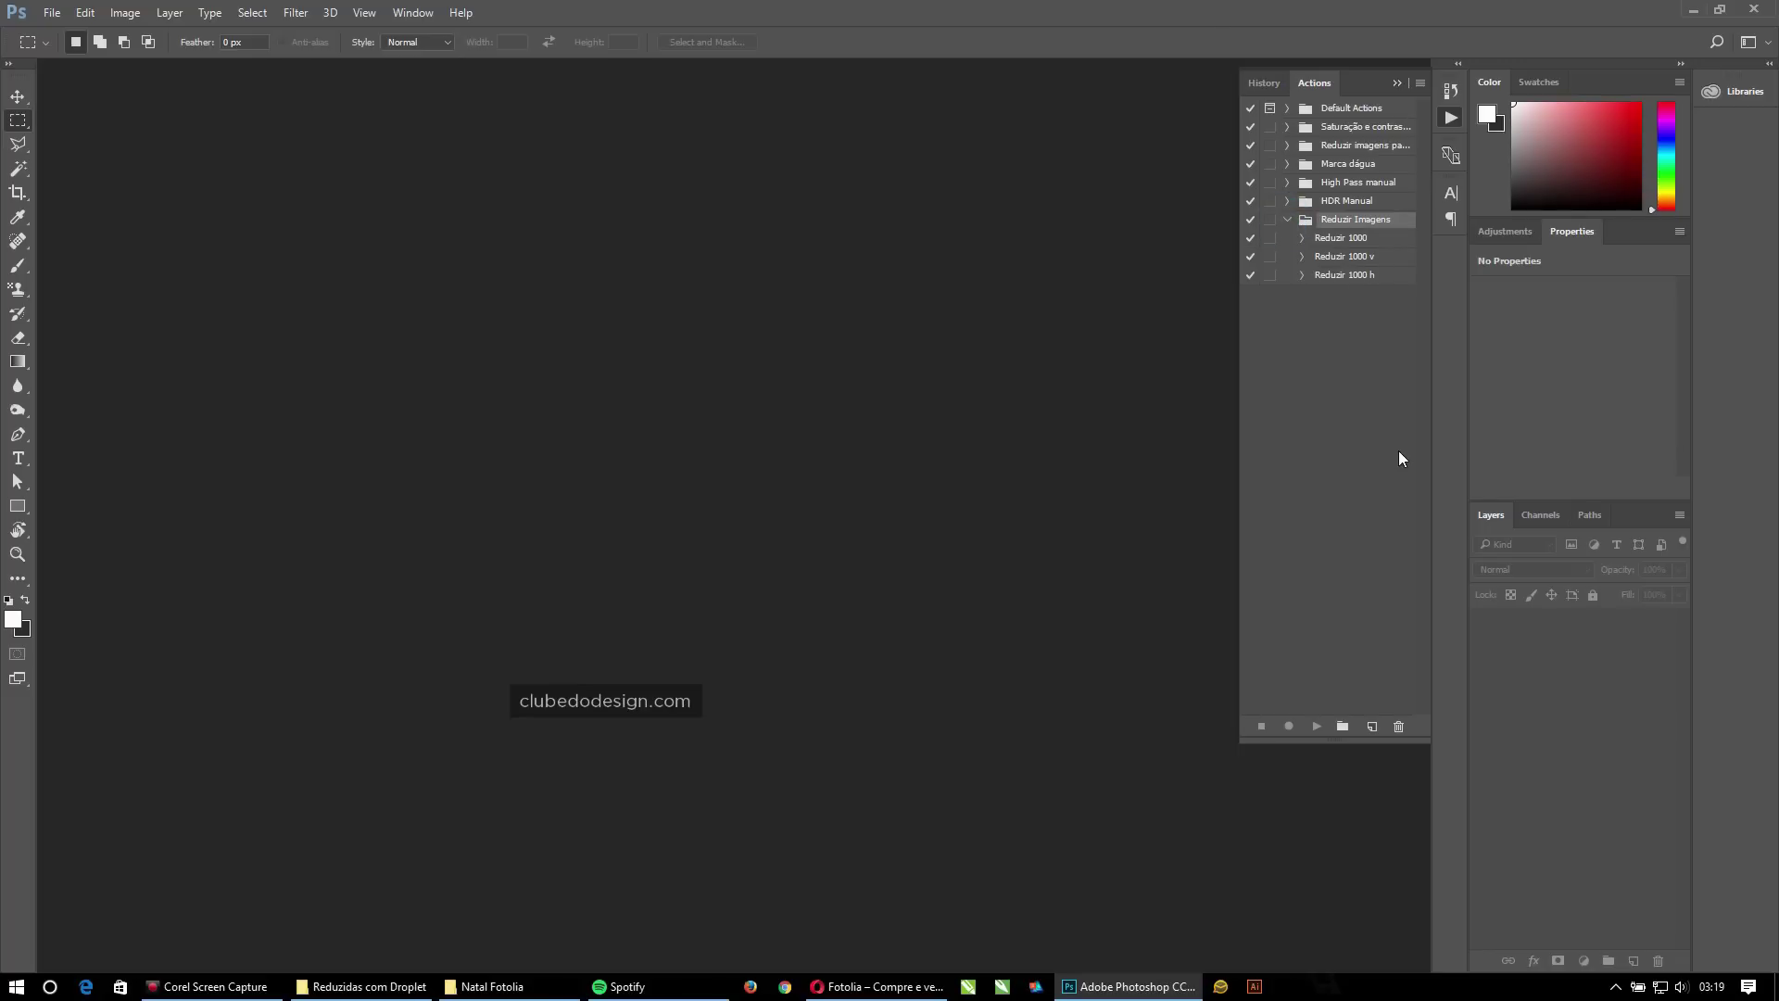